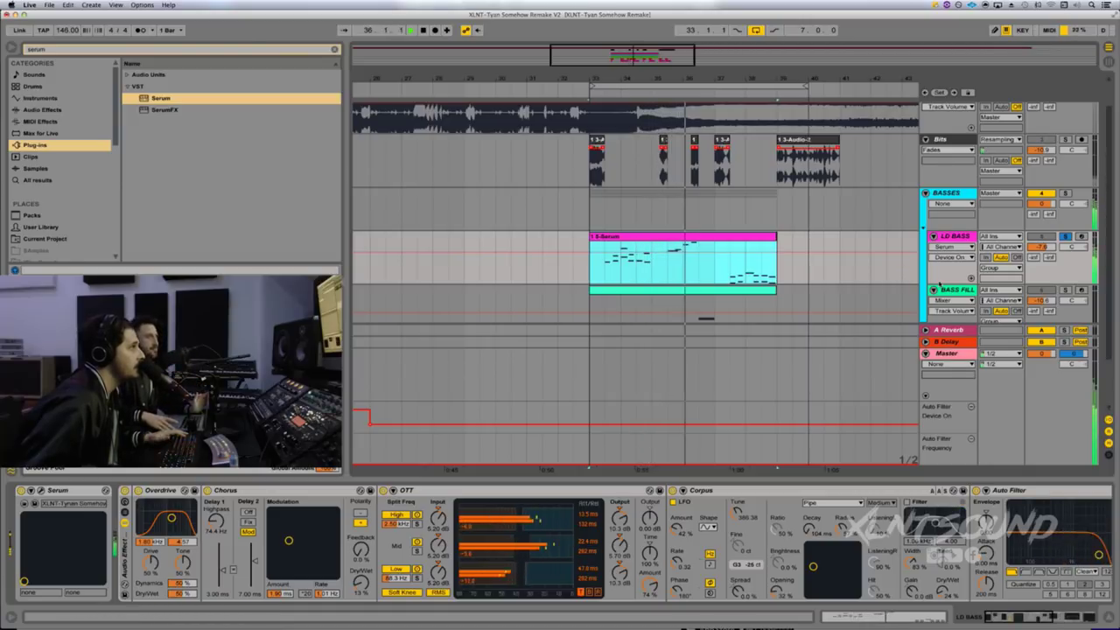
- Solo the BASS FILL track and audition its fill from position 36.3.1
key(space)
scroll(1077, 265, down, 3)
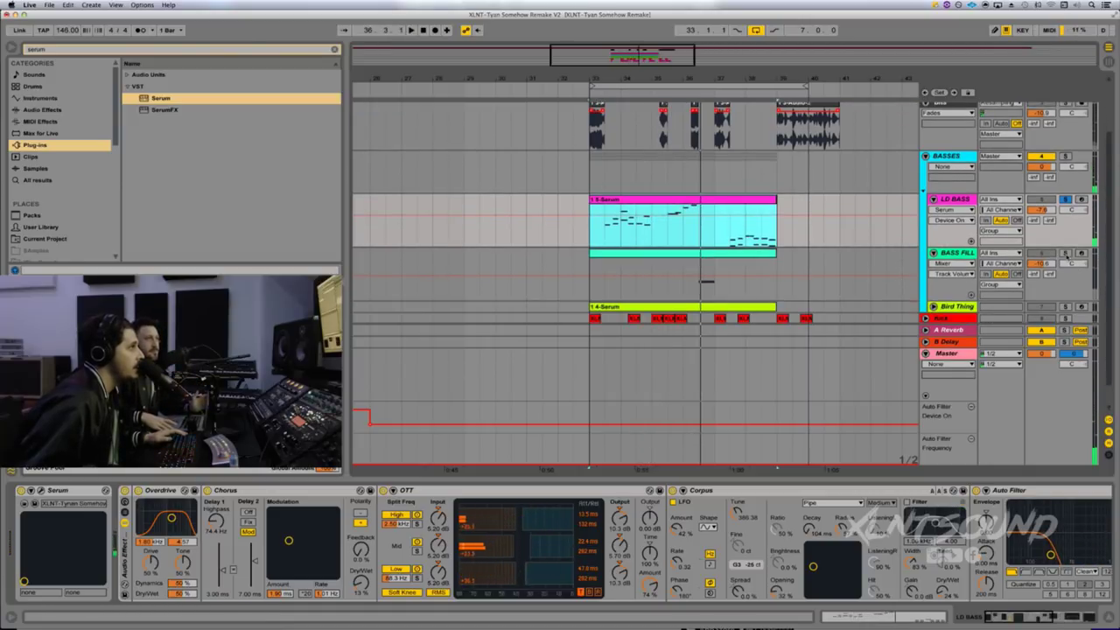
click(697, 294)
key(space)
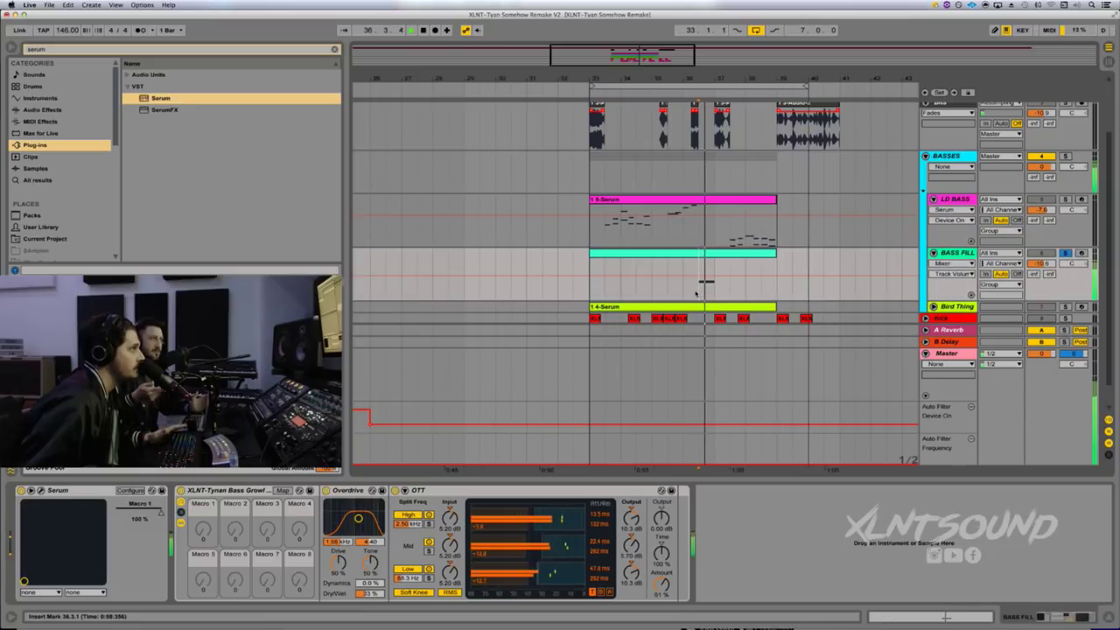
scroll(709, 288, down, 2)
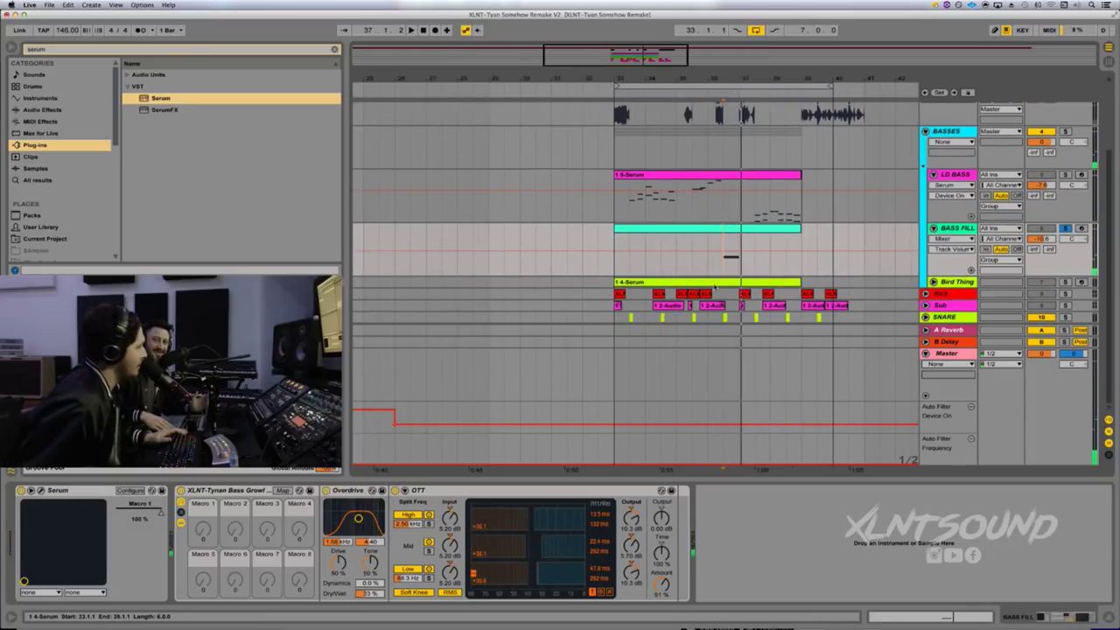
- Unfold the Bird Thing track to audition its part from bar 35, and arm the track for recording
click(934, 282)
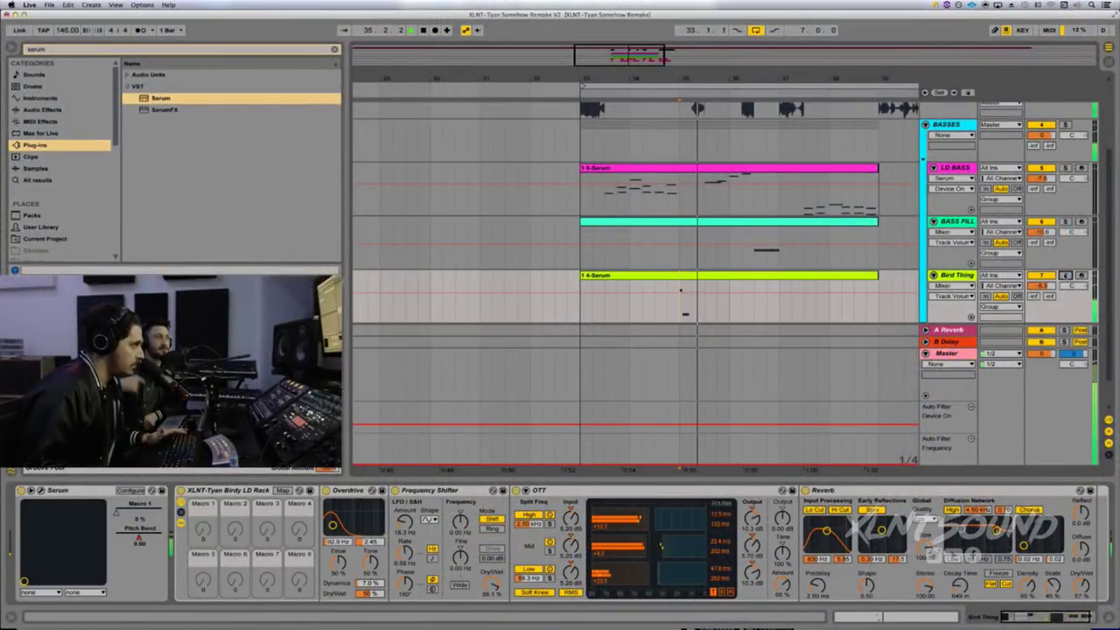
key(space)
key(space)
key(space)
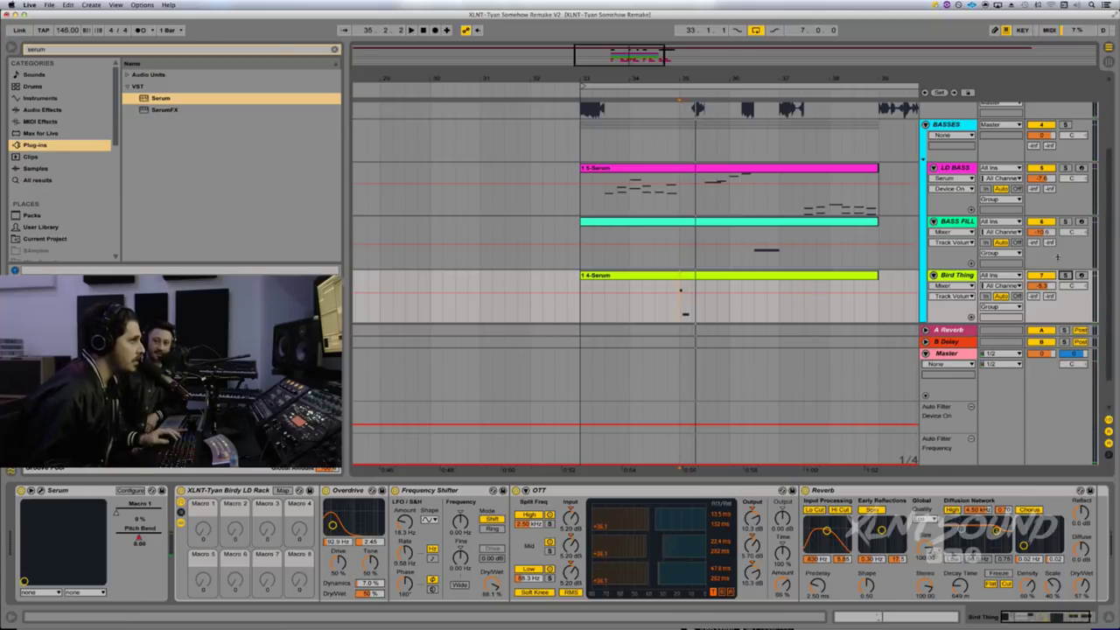
click(1081, 275)
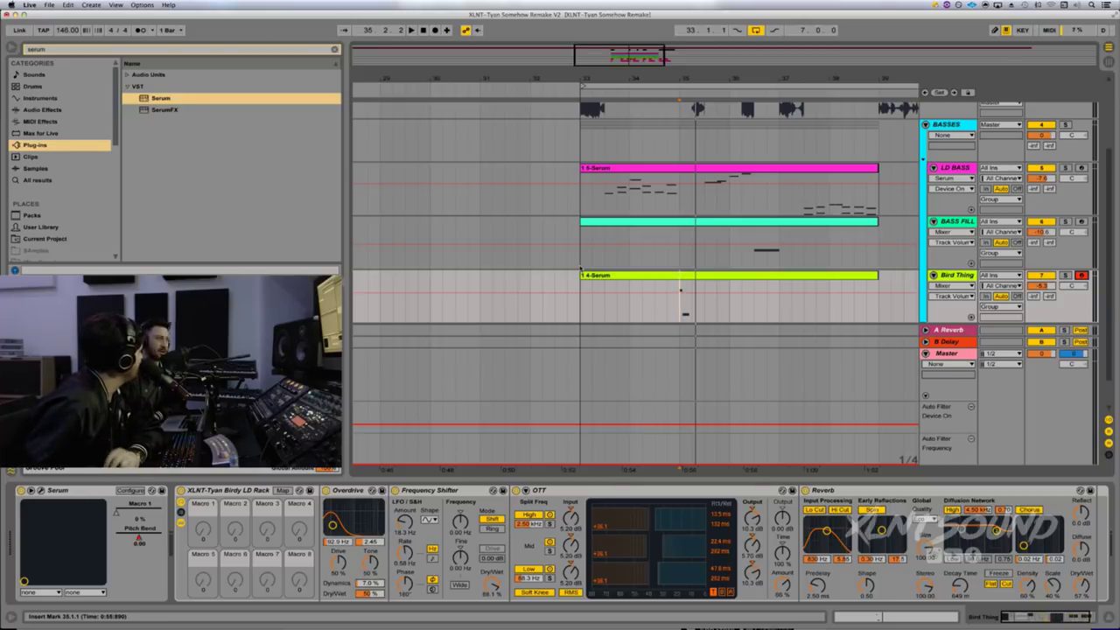
- Insert a new MIDI track below LD BASS and duplicate the LD BASS clip onto it, starting at bar 33
click(578, 200)
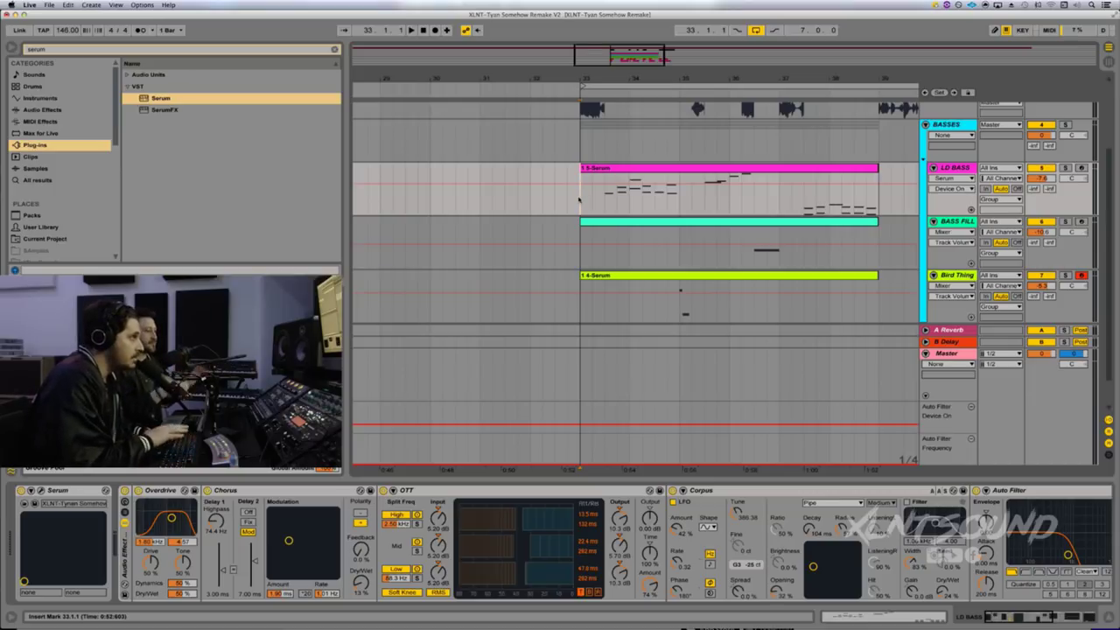
key(super+shift+t)
click(687, 172)
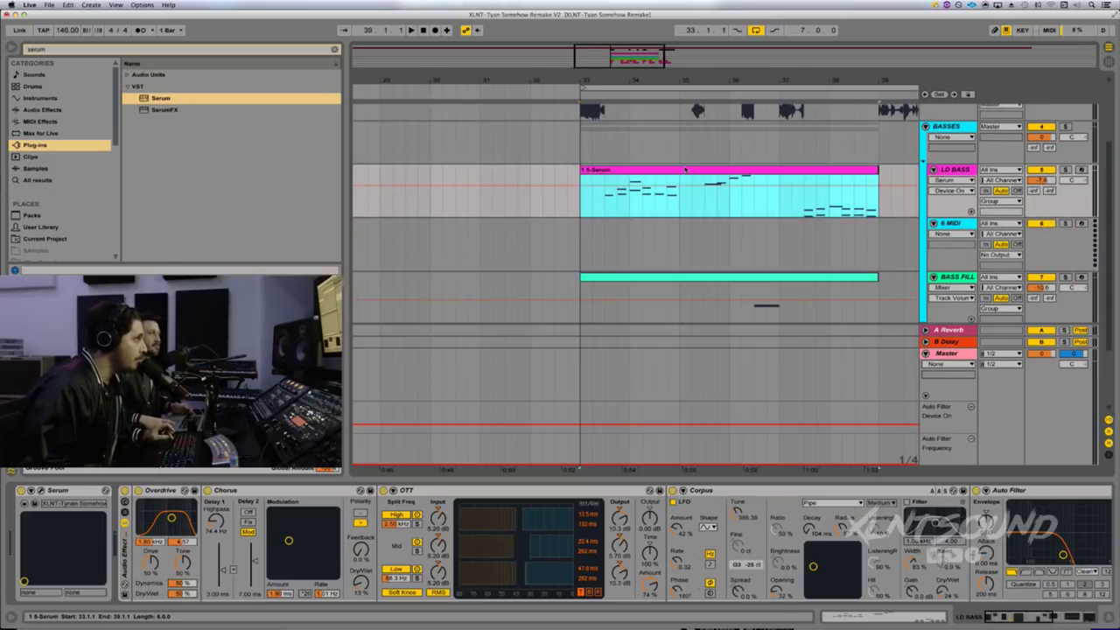
drag(687, 171, 690, 229)
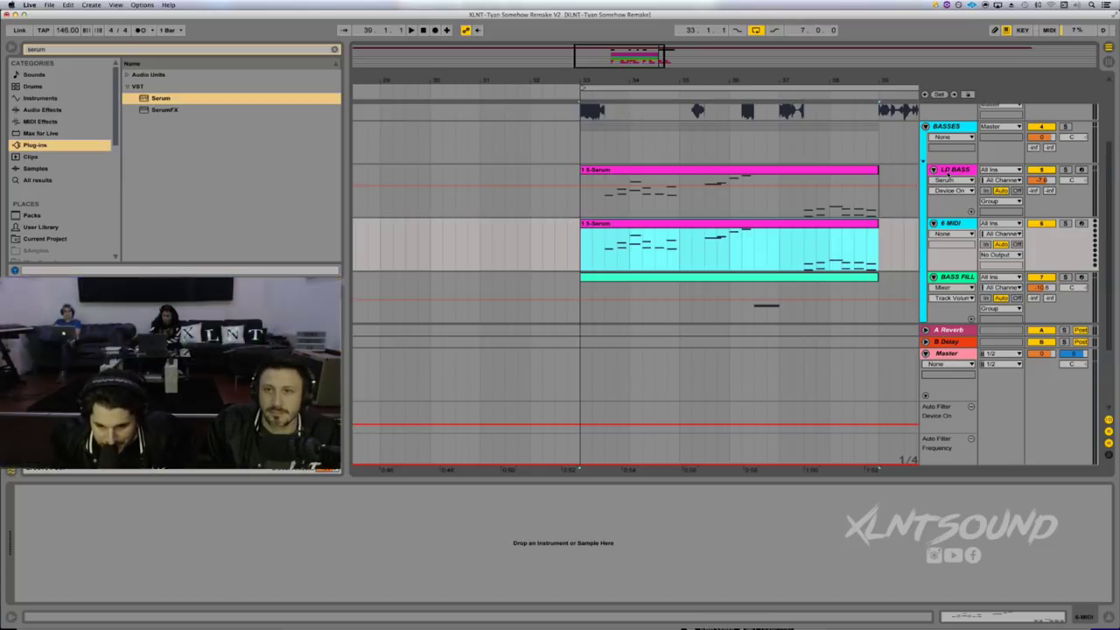
- Copy the Audio Effect Rack from the LD BASS track into the device chain of the new MIDI track
click(950, 170)
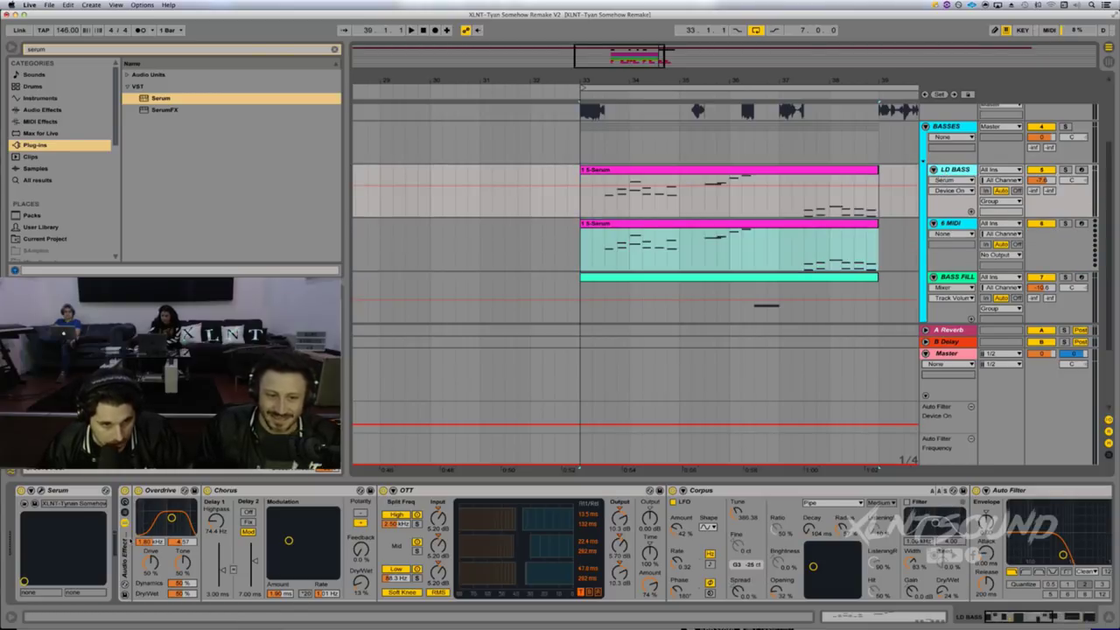
click(126, 542)
scroll(126, 541, left, 3)
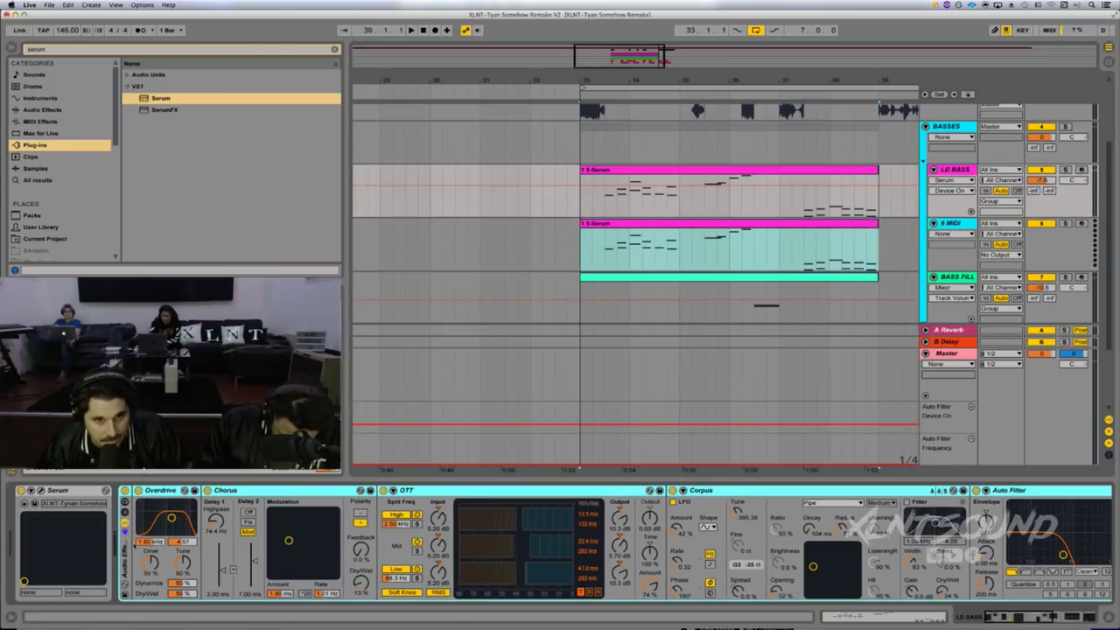
click(662, 250)
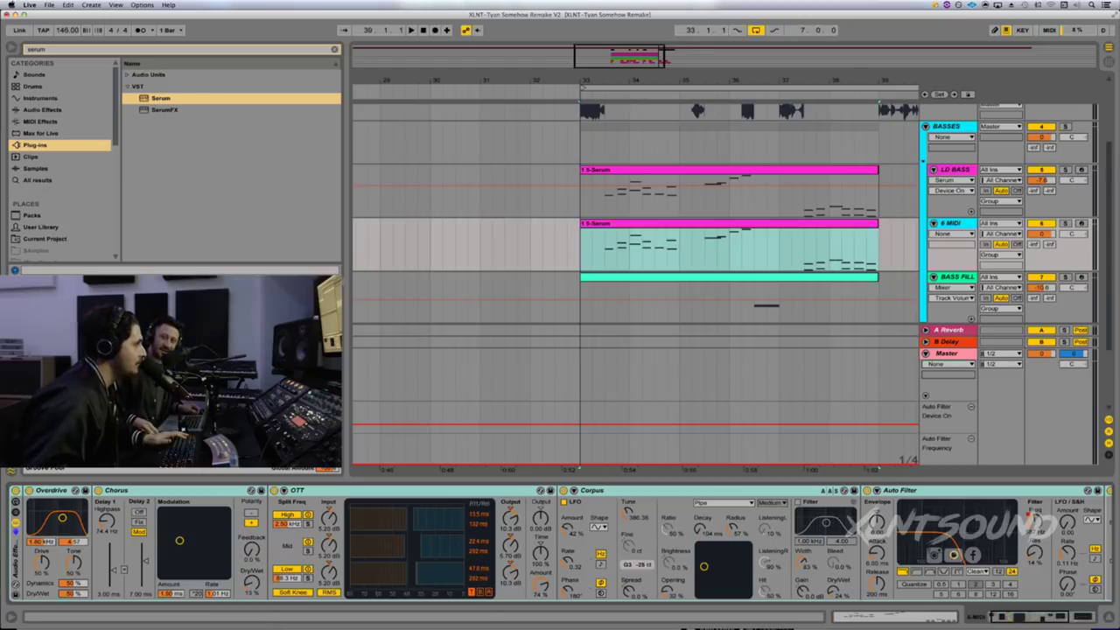
click(294, 560)
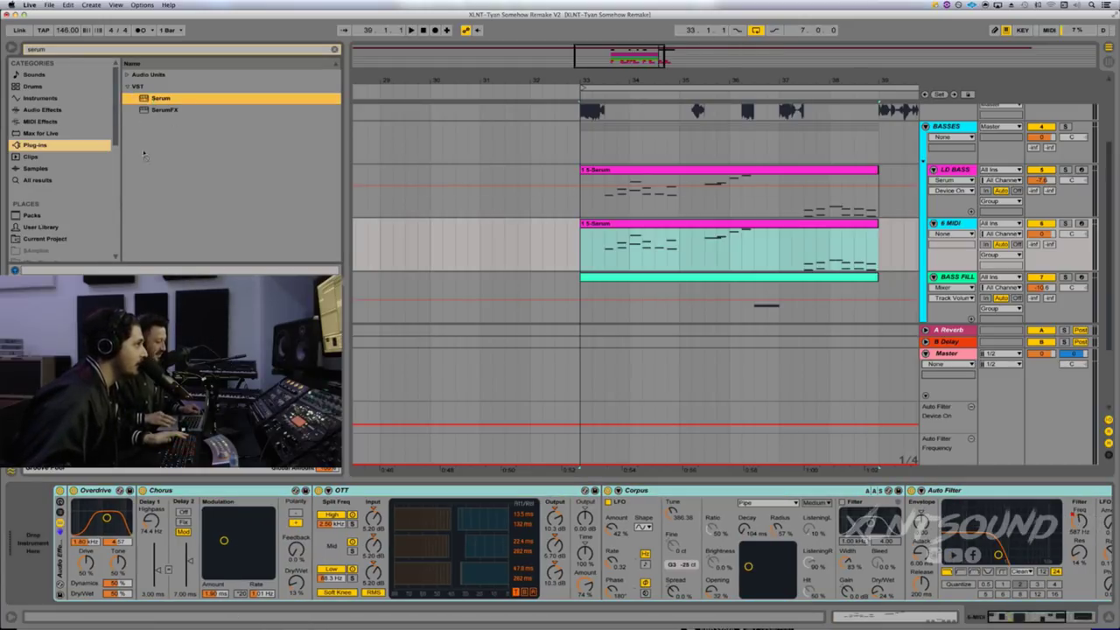
- Load the Serum VST instrument ahead of the copied rack on the new MIDI track and switch the rack off
drag(161, 98, 44, 505)
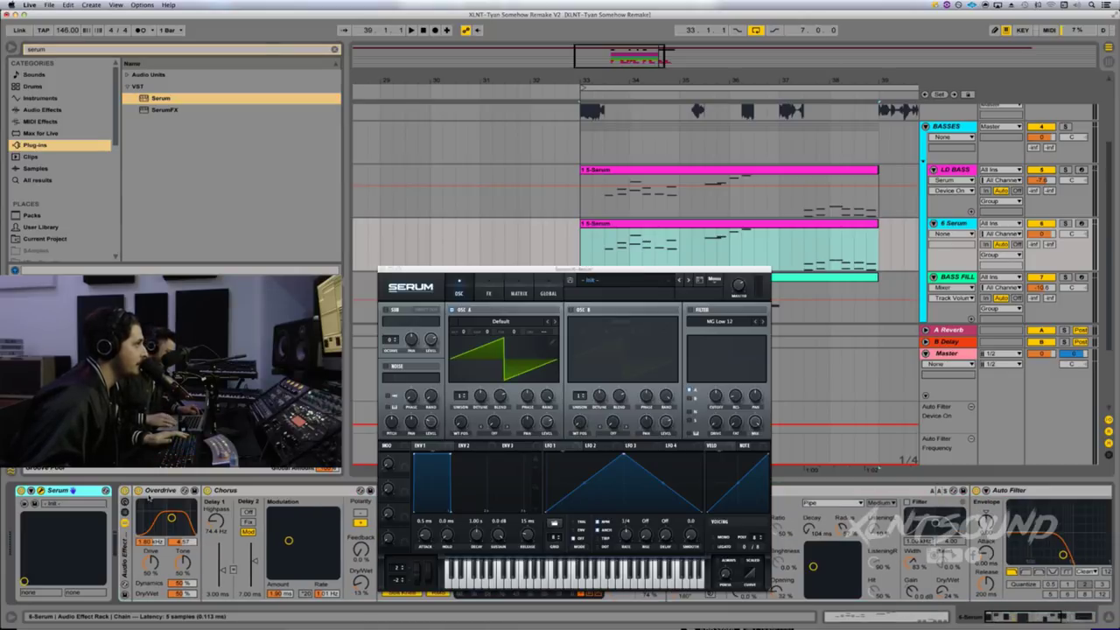
click(125, 491)
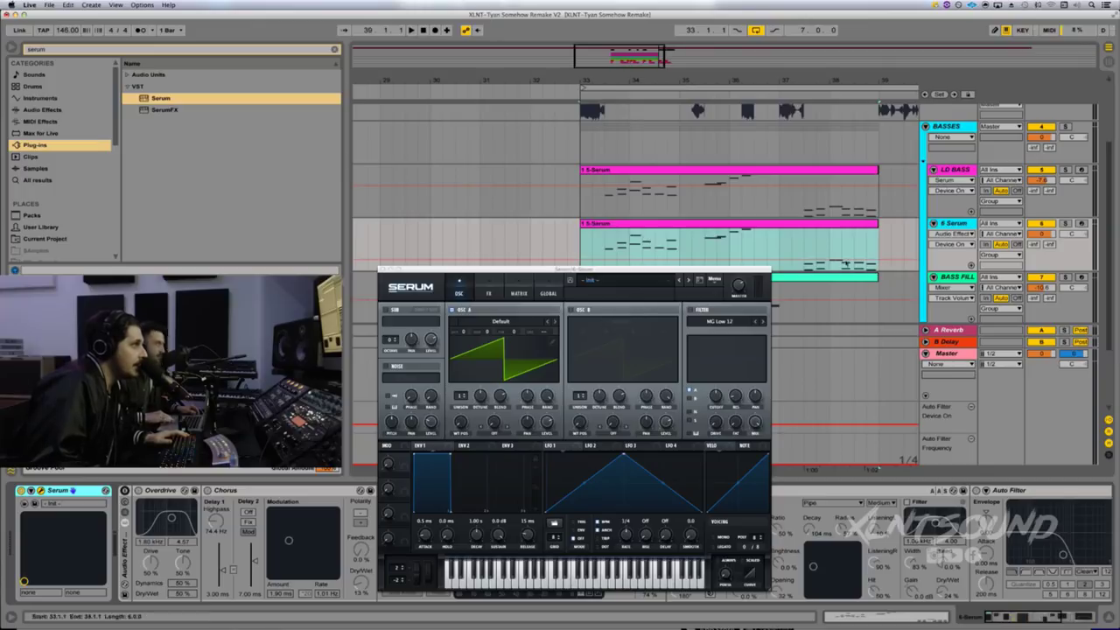
- Mute the LD BASS track and play the loop to hear the initial Serum patch
click(1046, 171)
key(space)
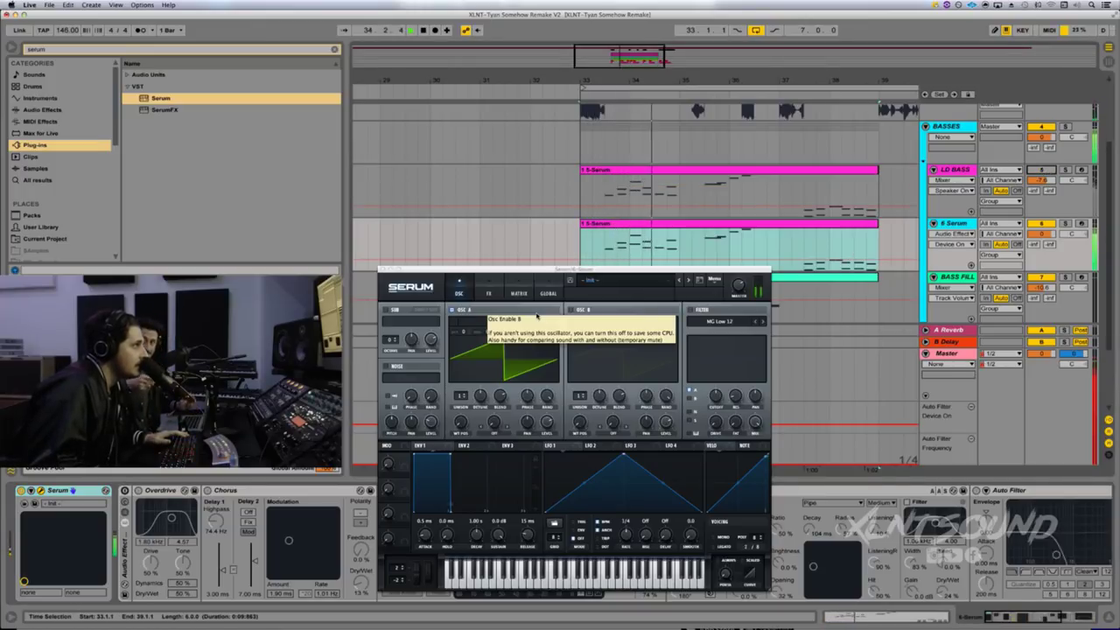
key(space)
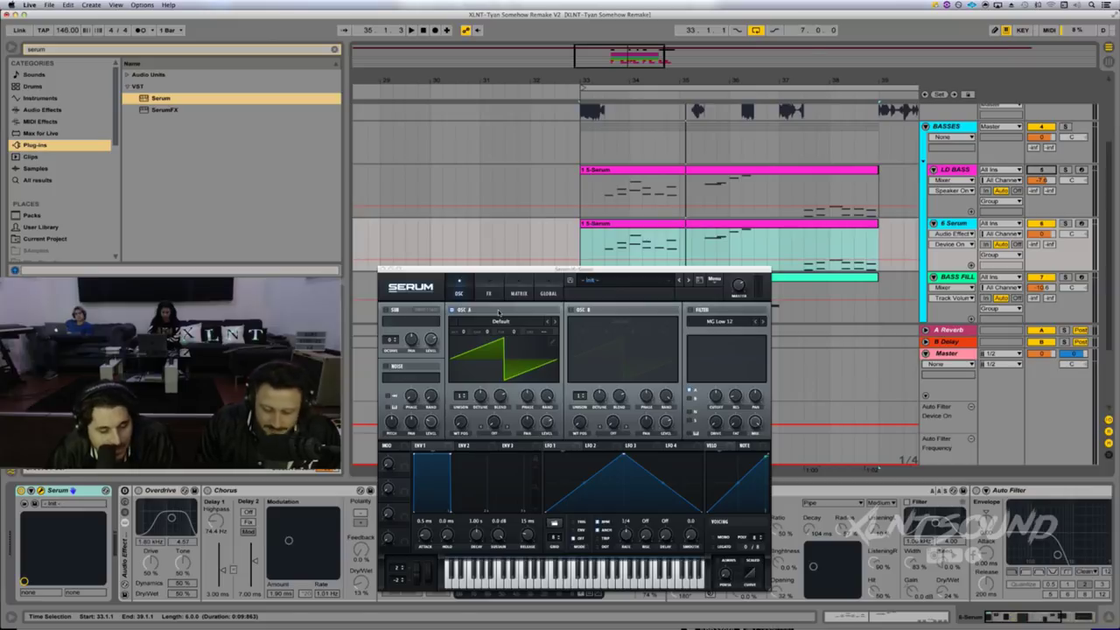
- Enlarge the Serum plug-in window and reposition it so the whole interface is in view
drag(527, 272, 552, 140)
drag(792, 467, 913, 560)
drag(679, 143, 694, 87)
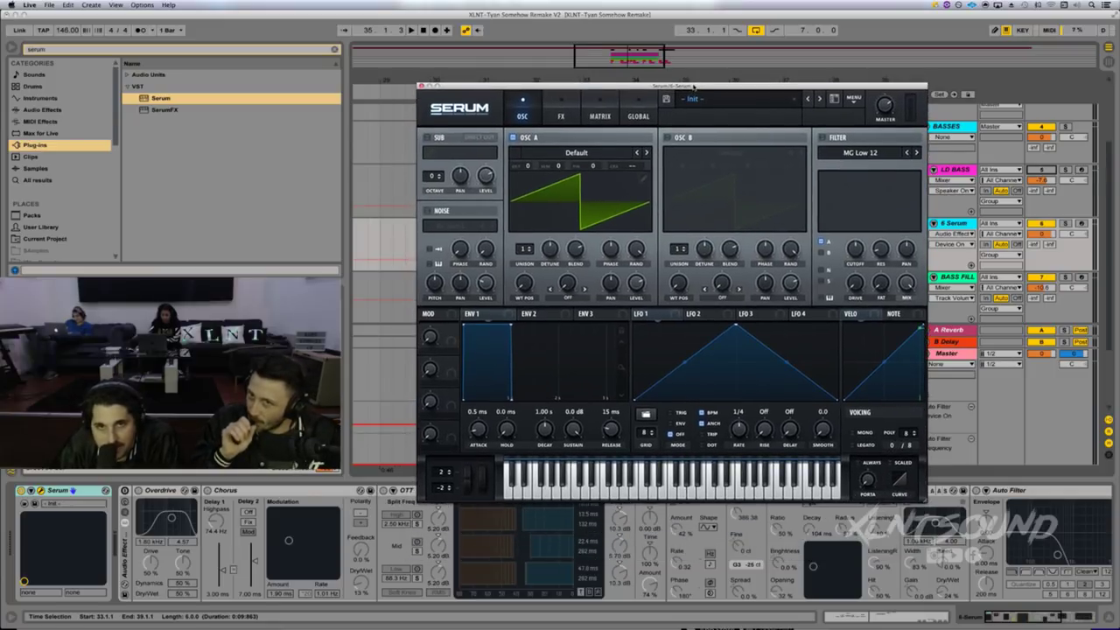
- Load the Basic Shapes wavetable from the Analog category into oscillator A
click(586, 155)
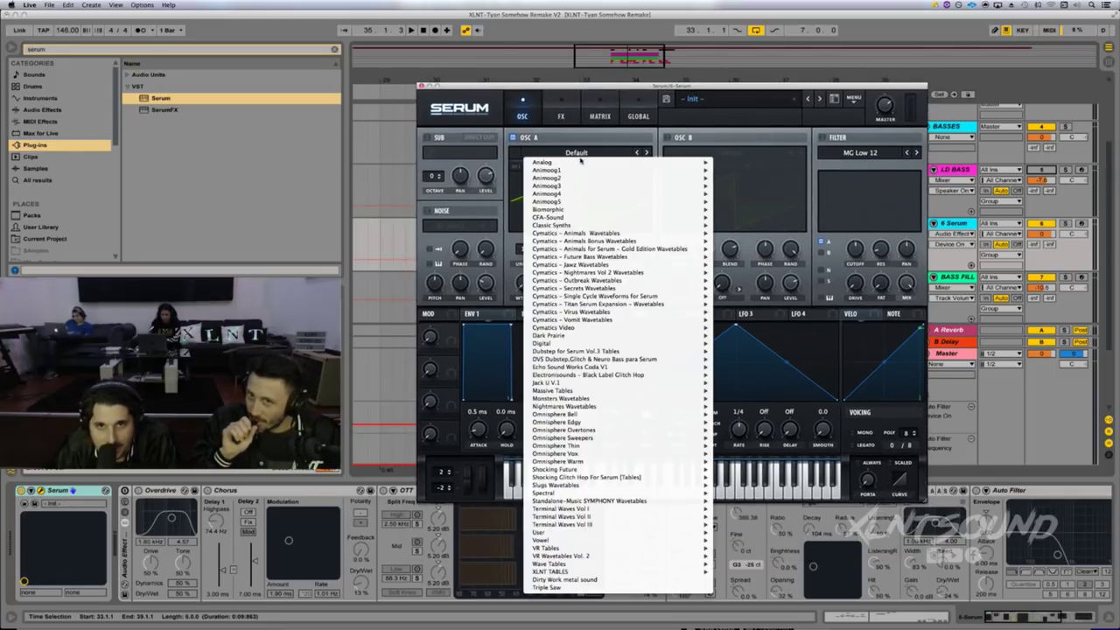
mouse_move(581, 164)
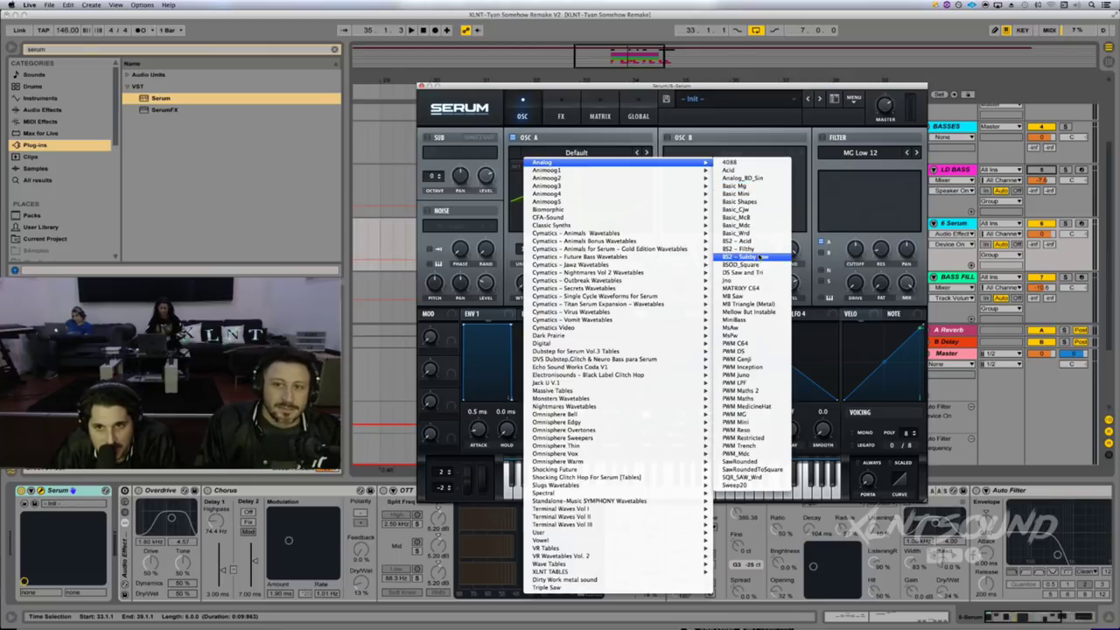
click(740, 201)
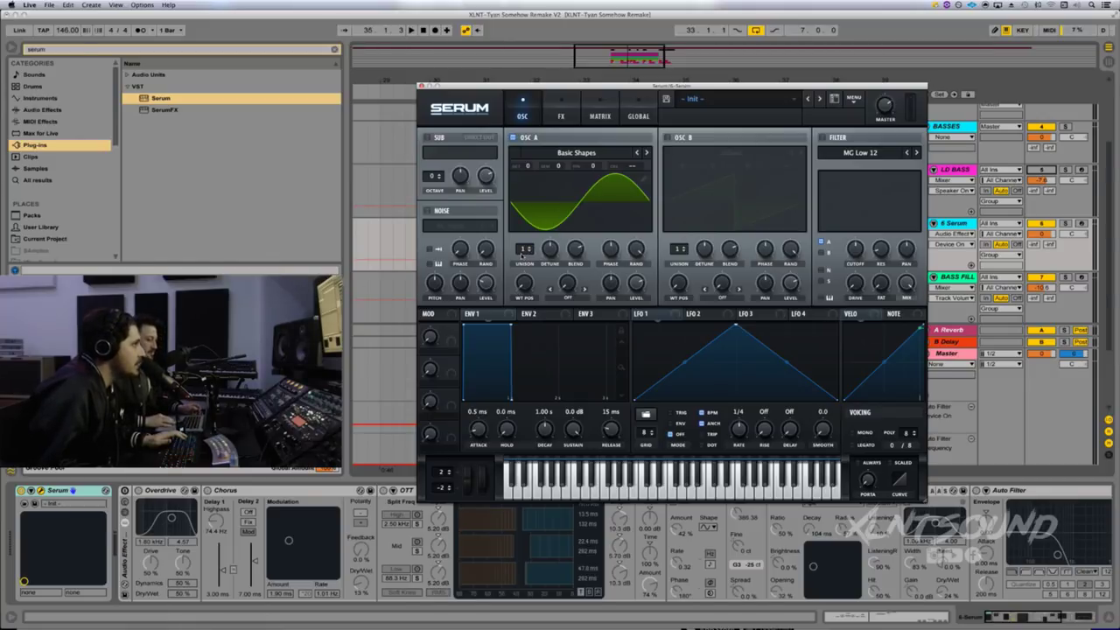
- Set oscillator A's unison to 7 voices and its warp mode to FM (from B)
drag(522, 248, 545, 262)
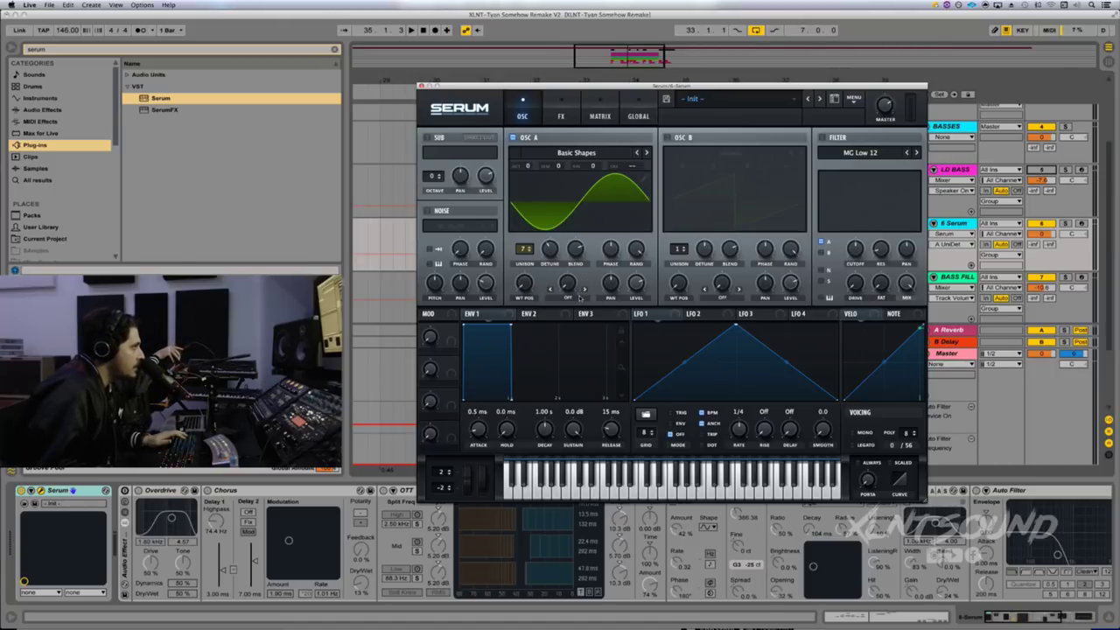
click(579, 298)
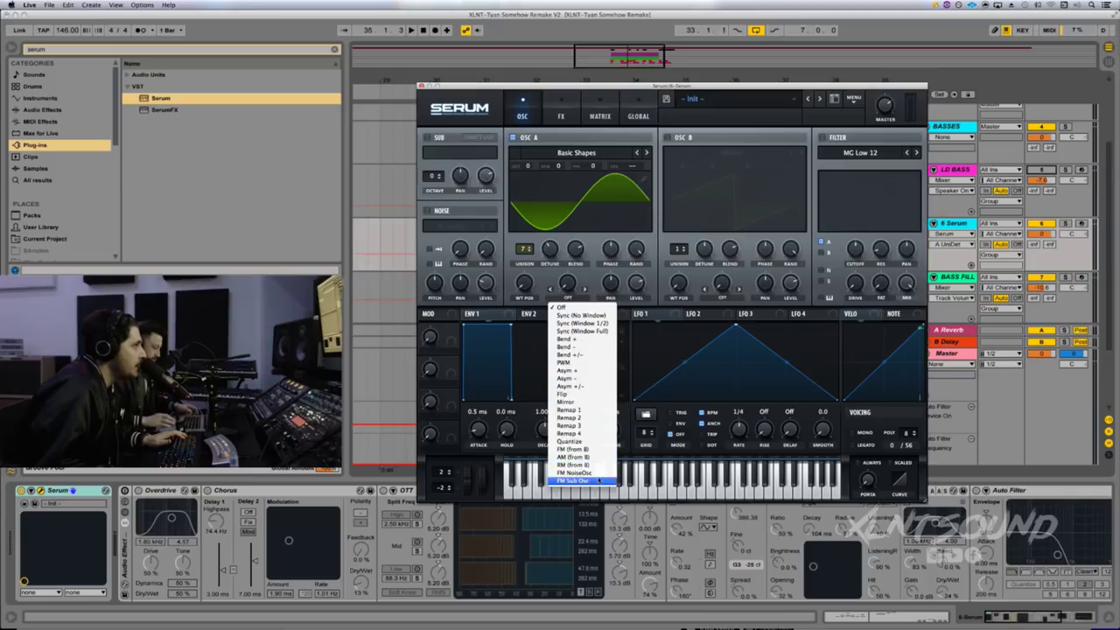
click(573, 449)
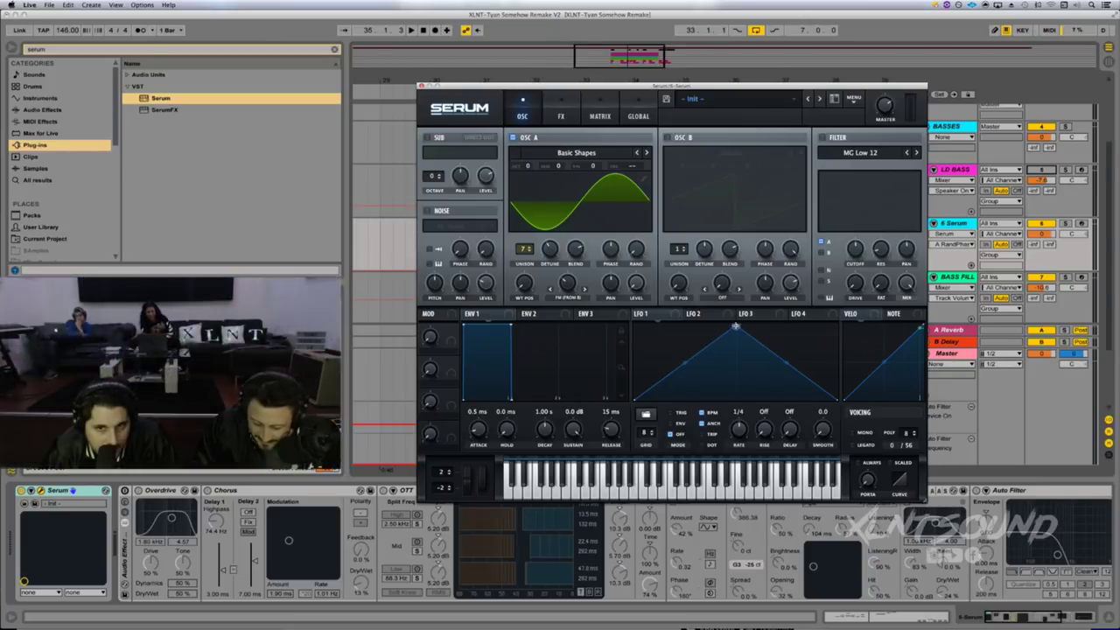
- Reshape LFO 1 with an earlier peak, a new point dropping to zero before the end, and outward-curved falling slope
drag(735, 326, 698, 326)
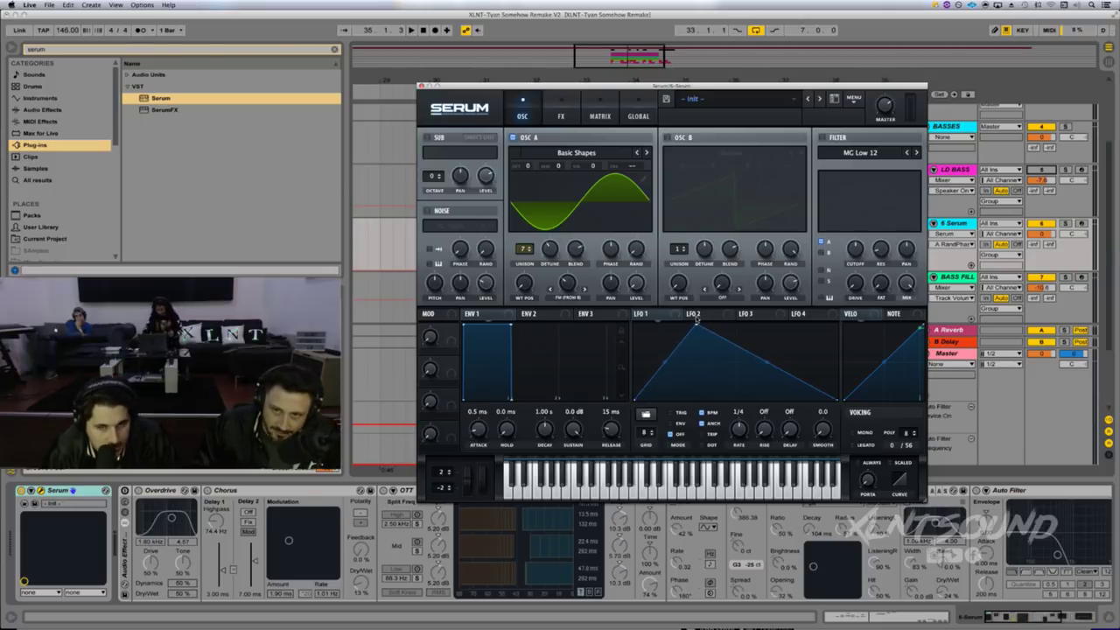
double_click(783, 377)
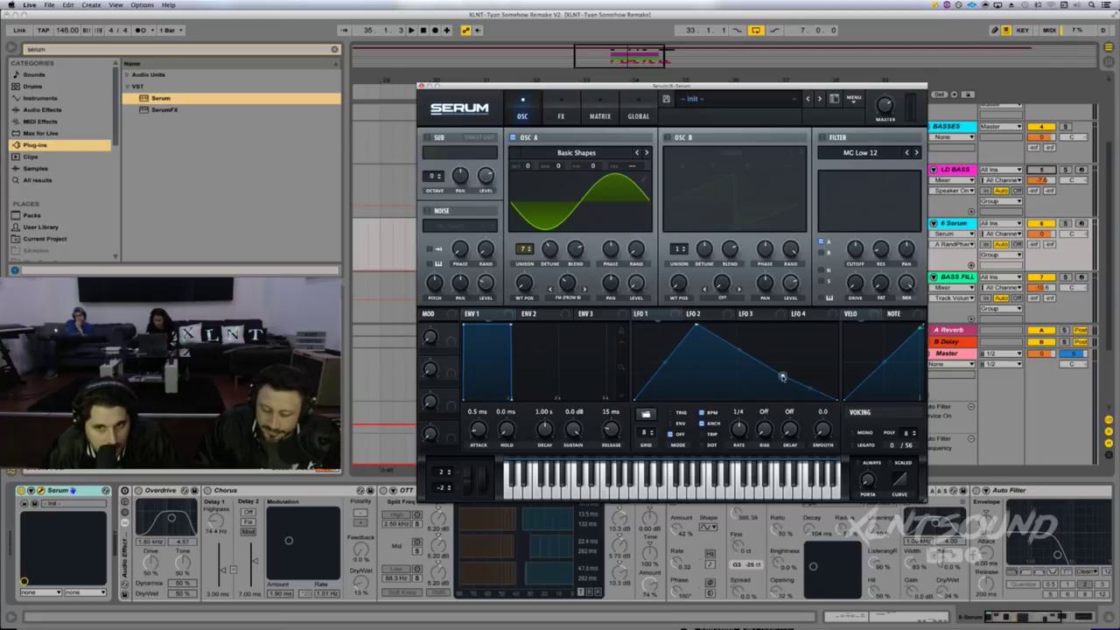
drag(782, 376, 772, 399)
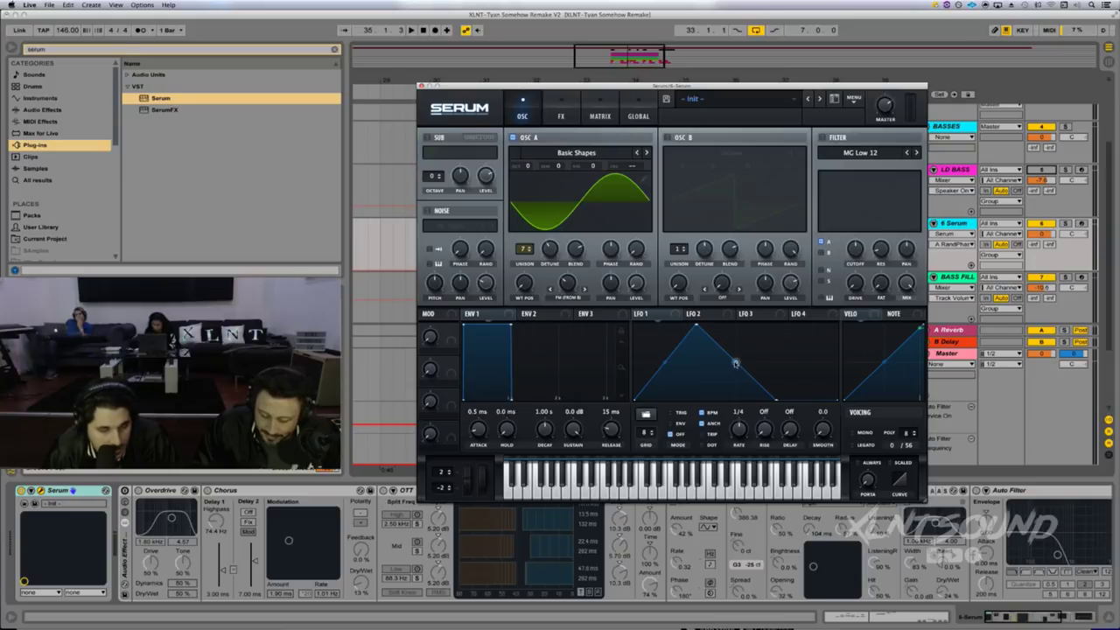
drag(734, 361, 735, 346)
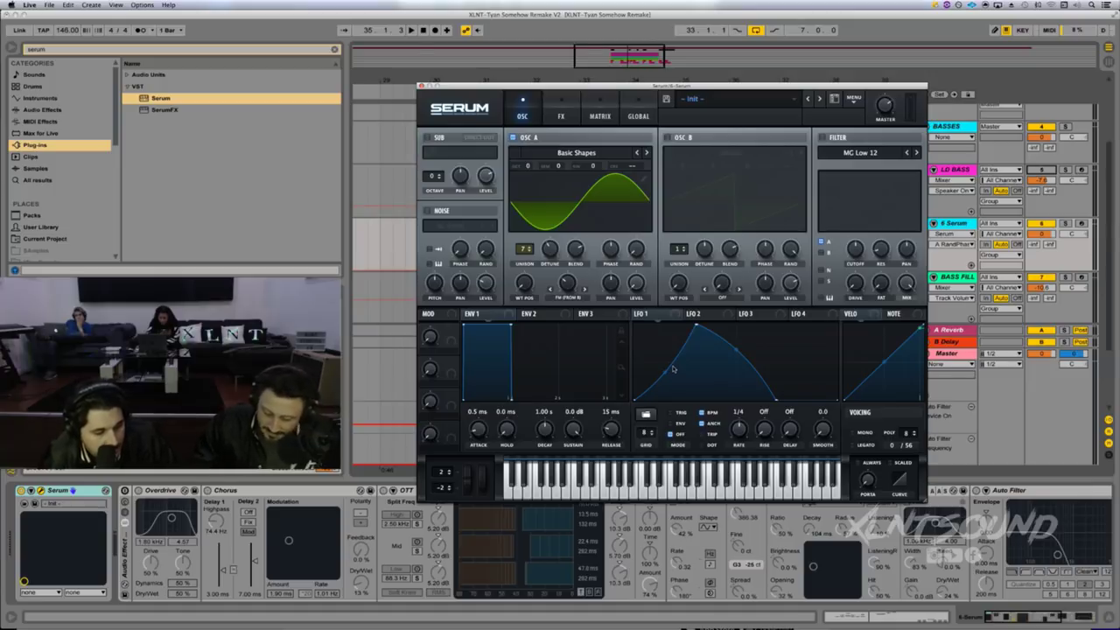
- Set LFO 1 to ENV mode with a rate of 1/2
click(677, 423)
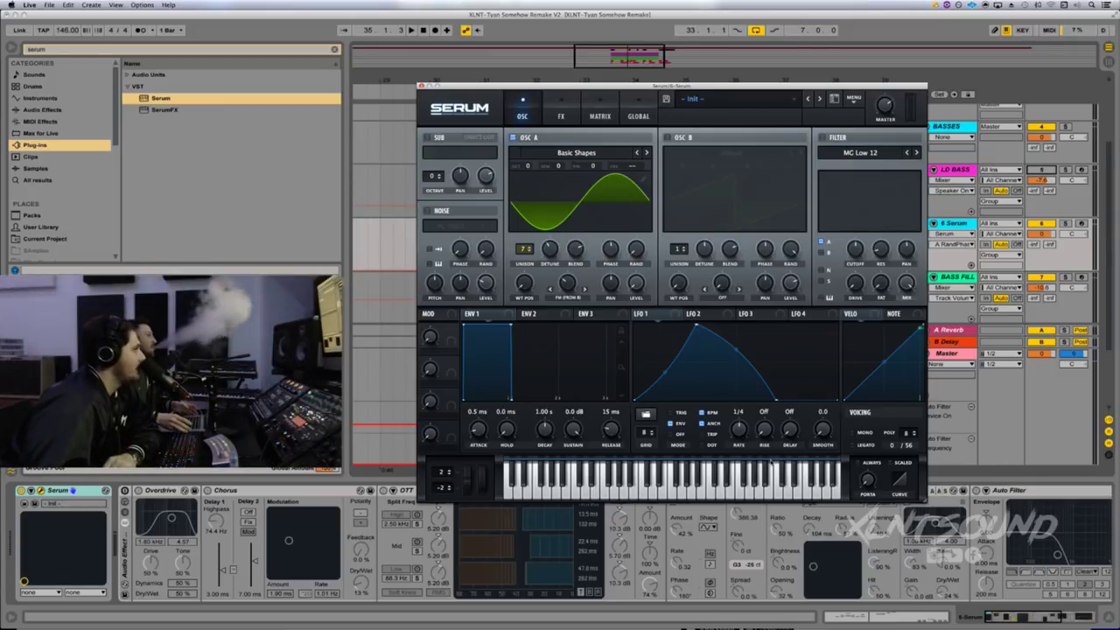
drag(739, 428, 738, 436)
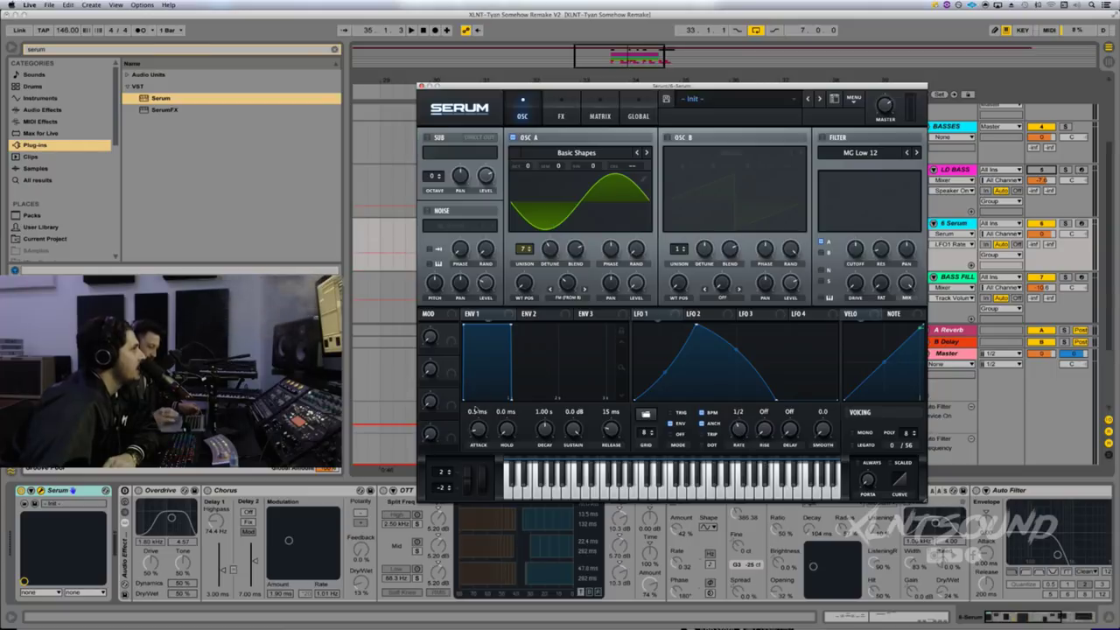
- Assign LFO 1 to oscillator A's level and play the loop to hear the modulation
drag(639, 313, 636, 282)
key(space)
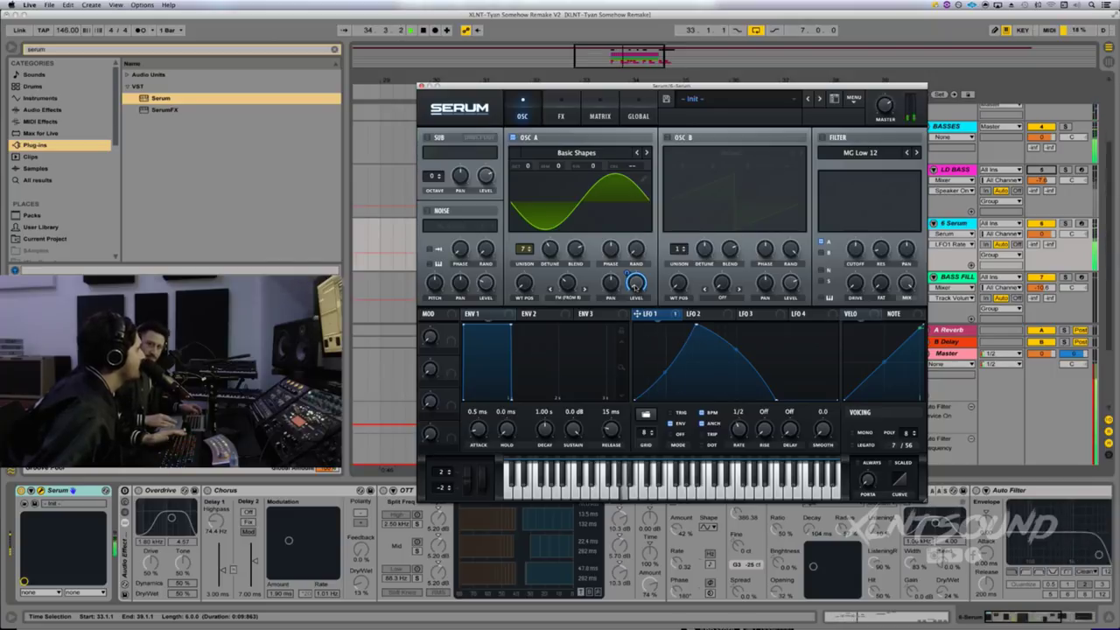
key(space)
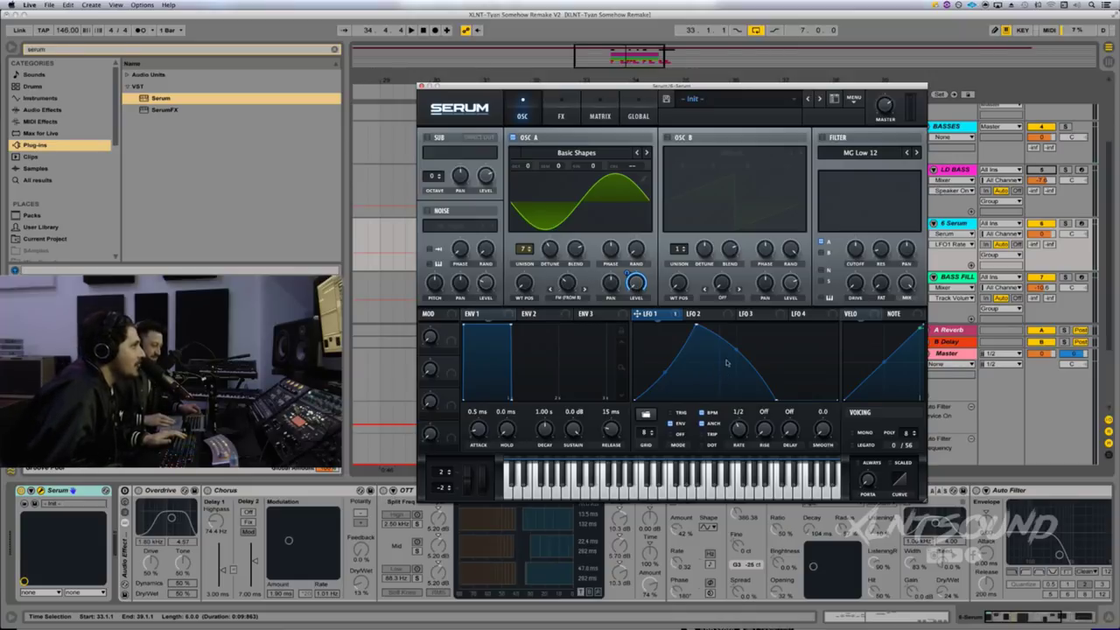
- Enable oscillator B and load the Analog category's Basic Shapes wavetable into it
click(668, 138)
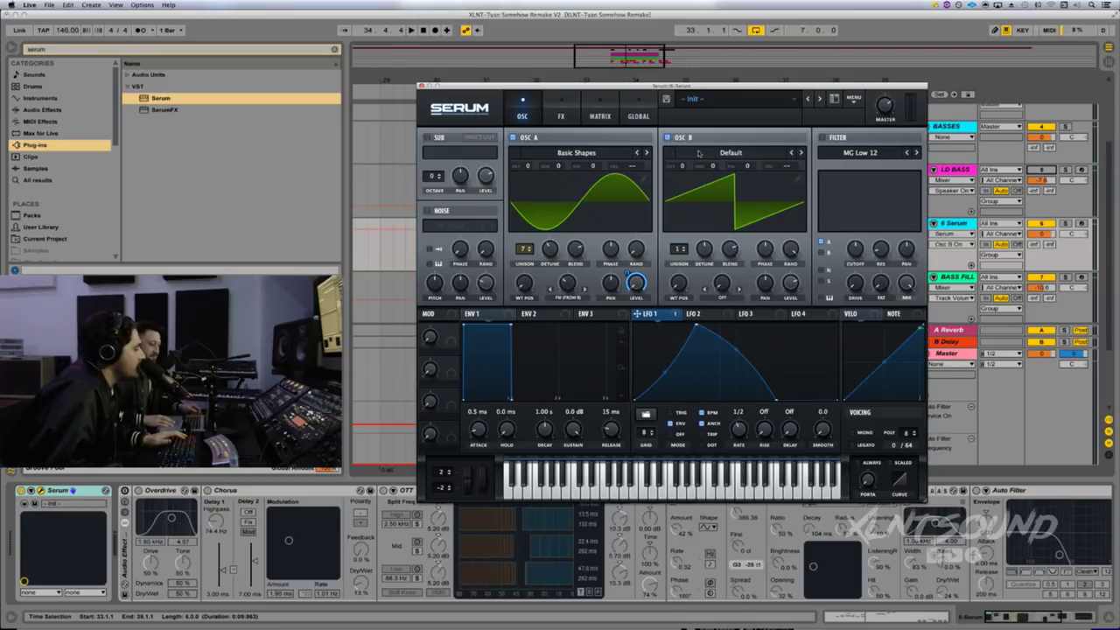
click(702, 153)
mouse_move(763, 164)
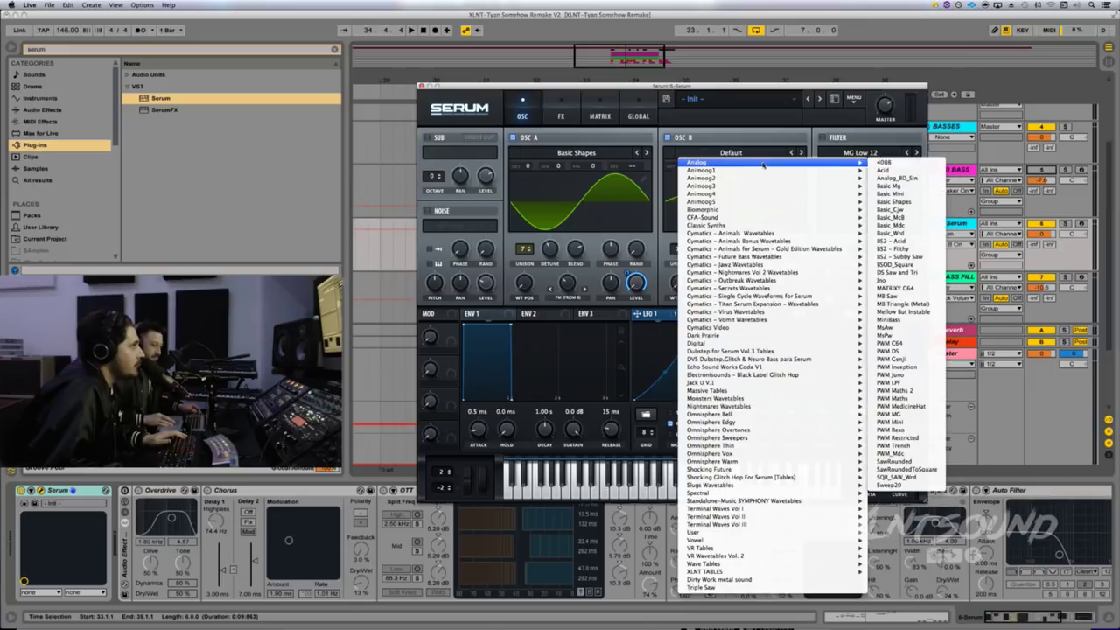
click(894, 201)
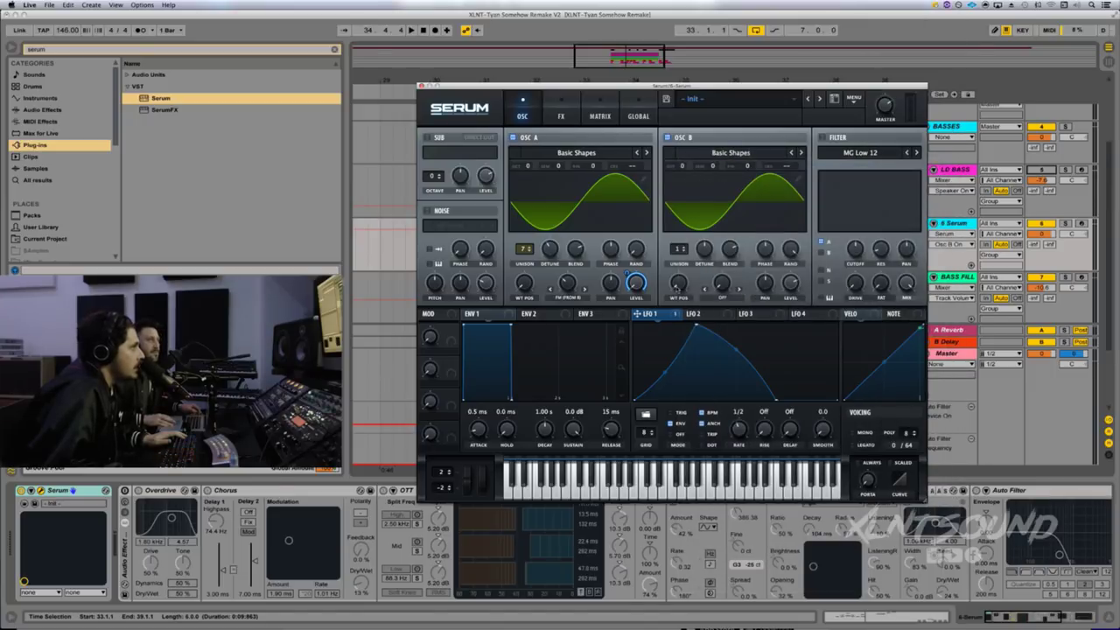
- Configure oscillator B with wavetable position 3, three unison voices, reduced detune, a 0% level and octave +2
drag(678, 282, 678, 270)
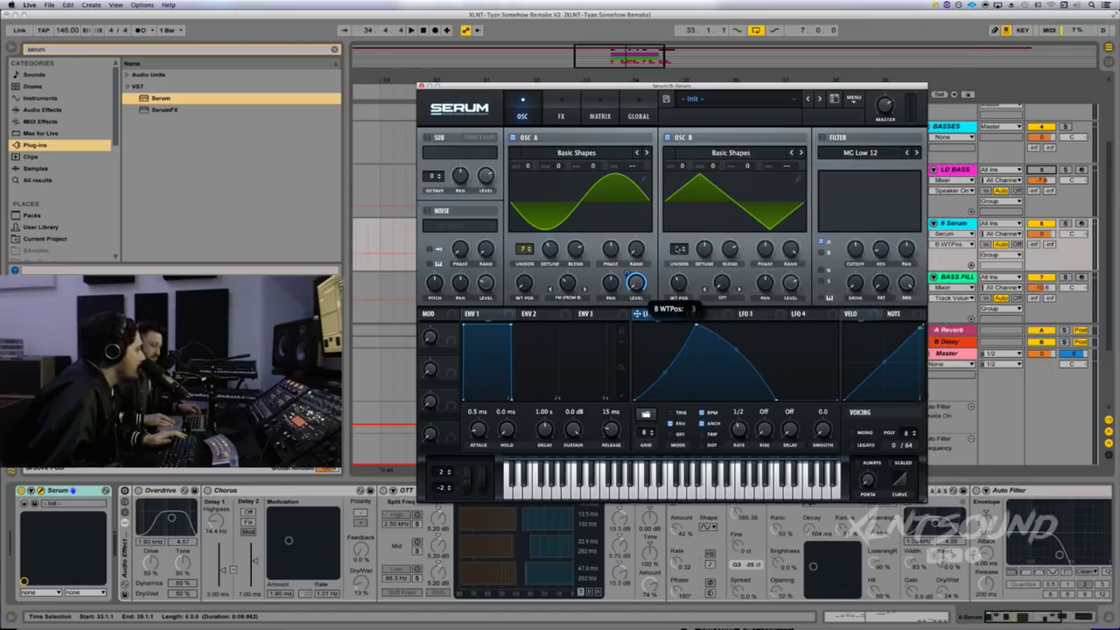
drag(679, 254, 702, 283)
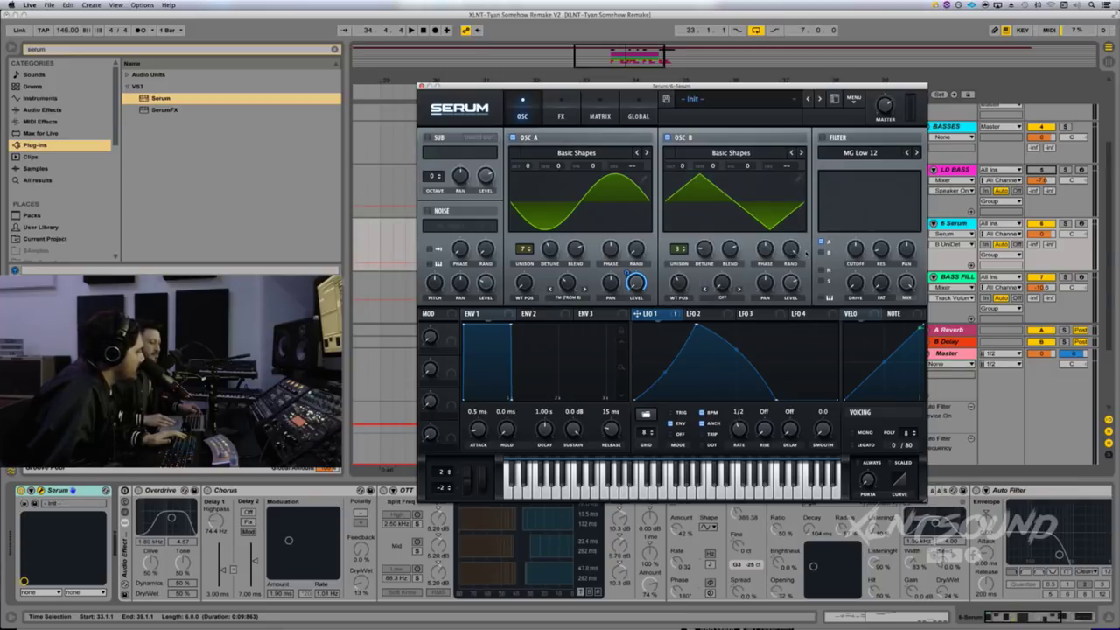
drag(794, 292, 781, 453)
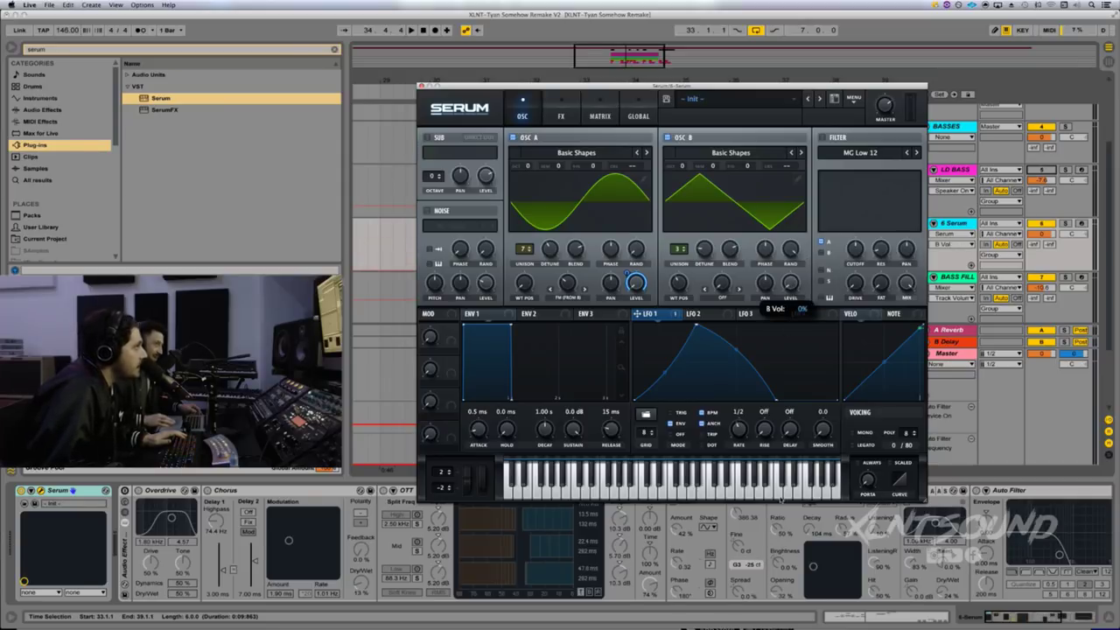
drag(781, 499, 775, 498)
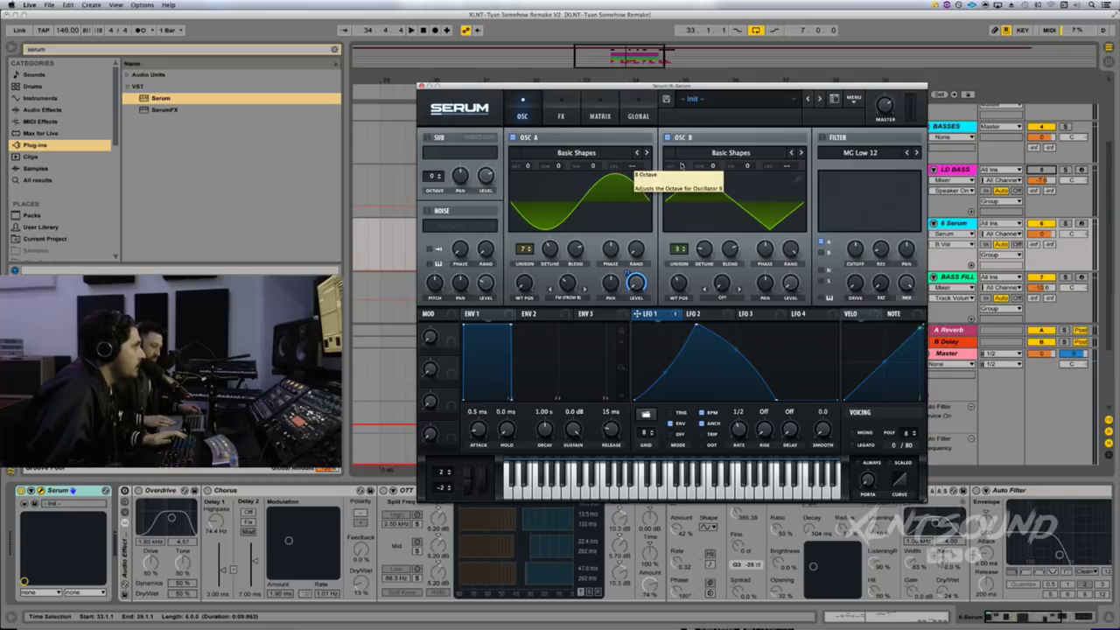
drag(682, 168, 683, 151)
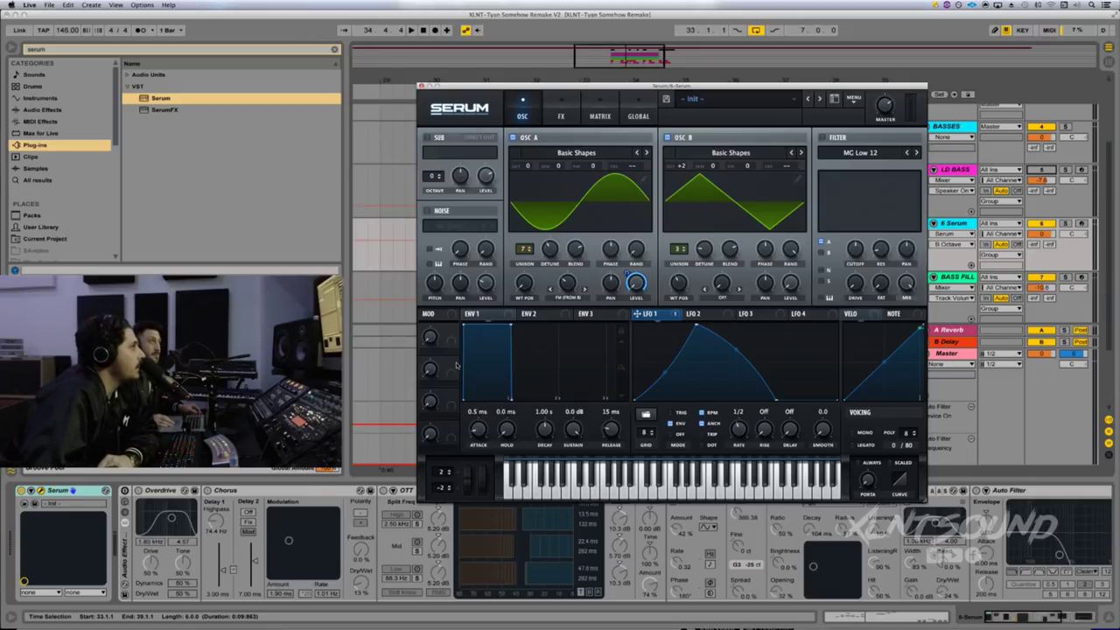
- Assign Macro 1 to oscillator B's semitone pitch with an amount of about 22 and test the macro during playback
drag(450, 331, 706, 175)
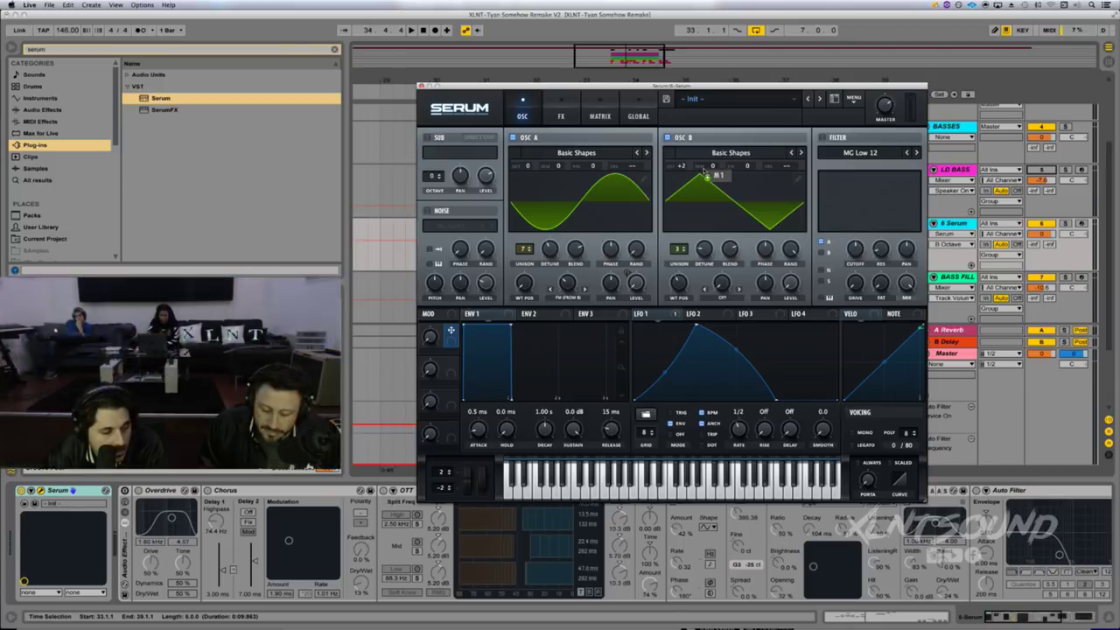
drag(705, 173, 719, 215)
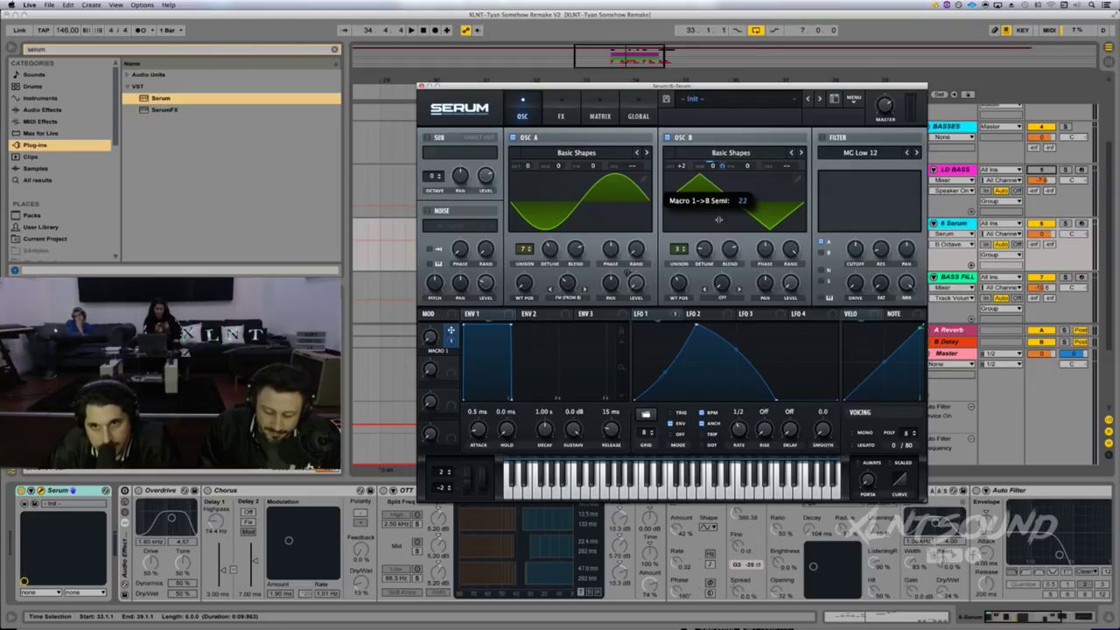
drag(718, 218, 719, 218)
key(space)
drag(431, 336, 443, 357)
key(space)
- Rename Macro 1 as FM PITCH and play the loop
double_click(440, 351)
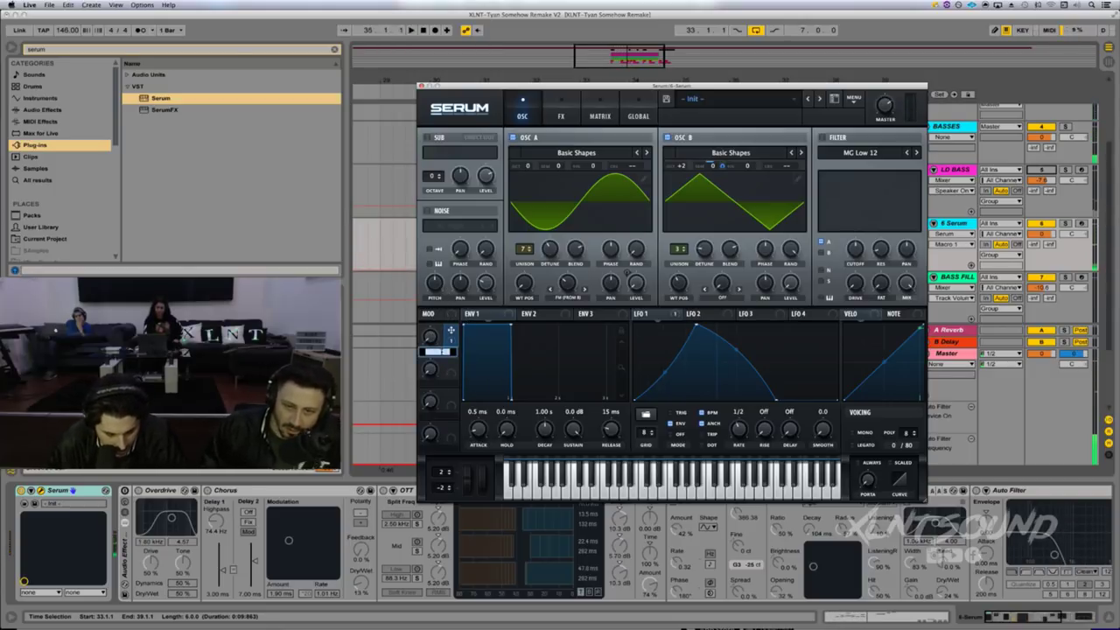
text(FM PI)
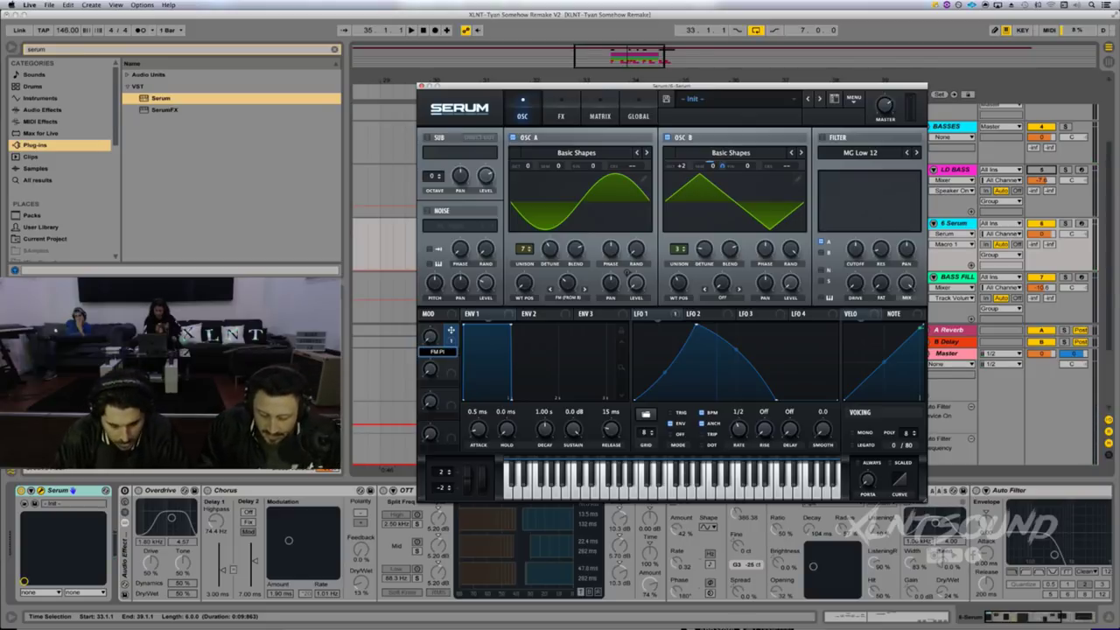
text(TCH)
key(Return)
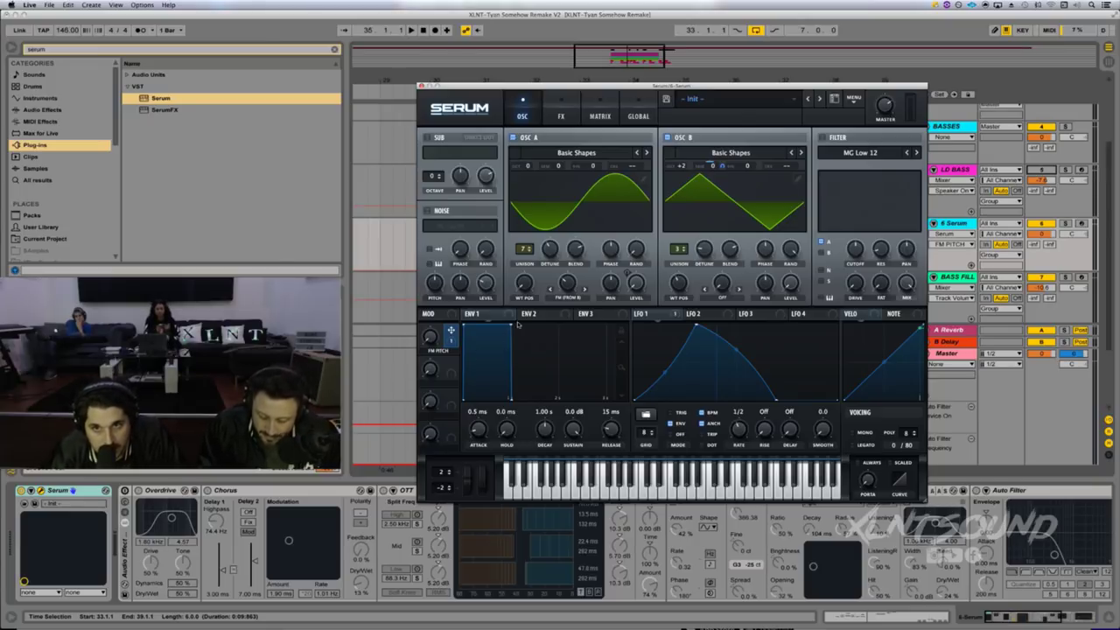
key(space)
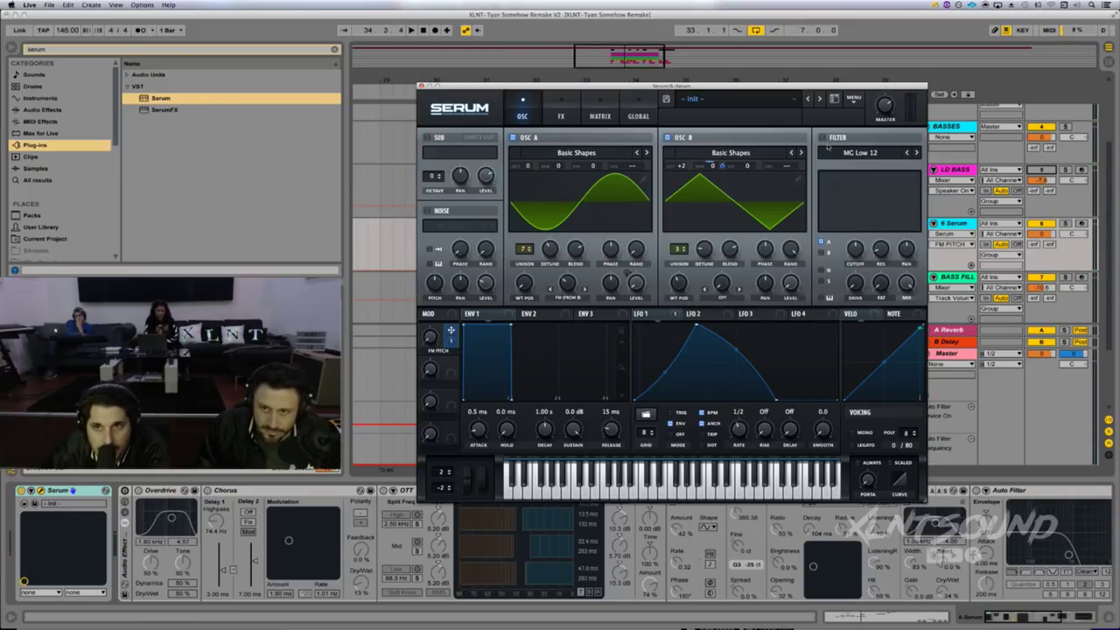
- Enable the filter and set its type to Cmb + from the Flanges category
click(836, 151)
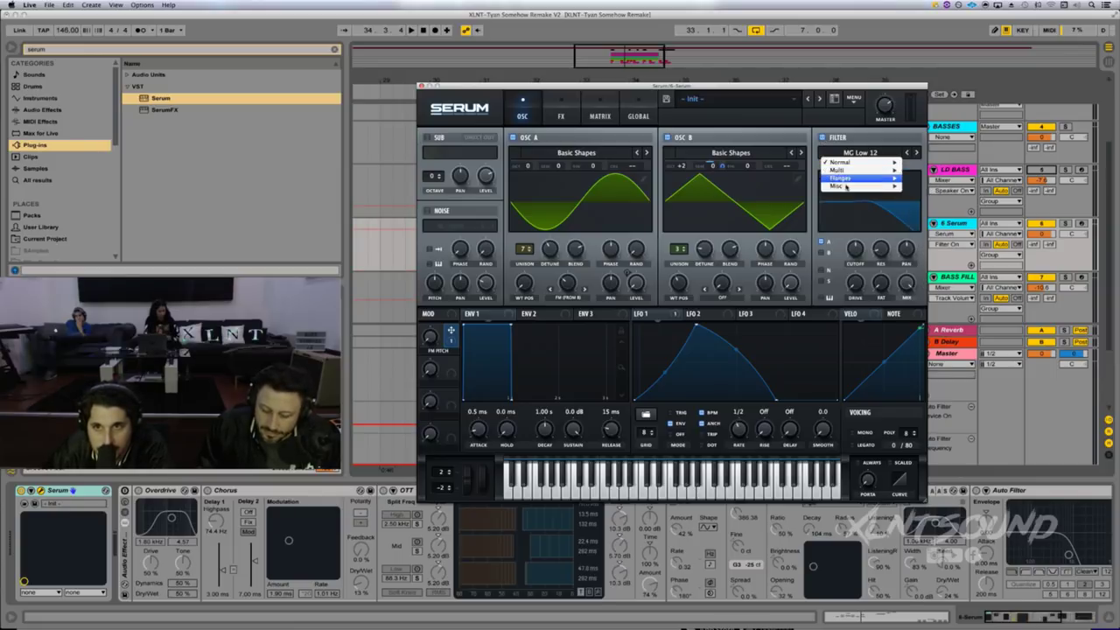
mouse_move(846, 186)
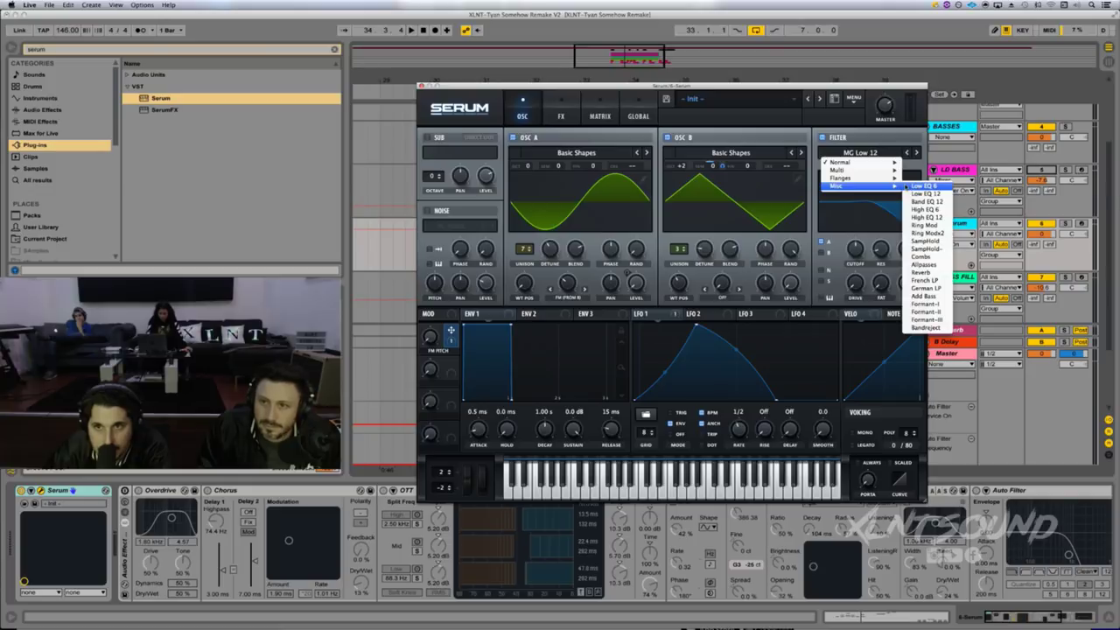
mouse_move(881, 180)
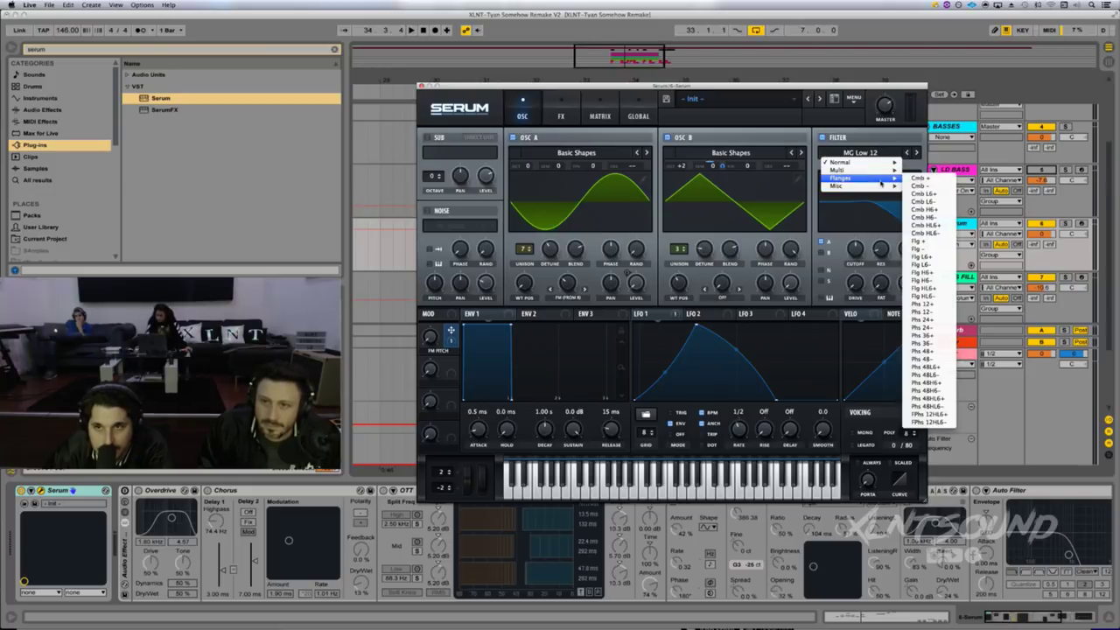
click(917, 178)
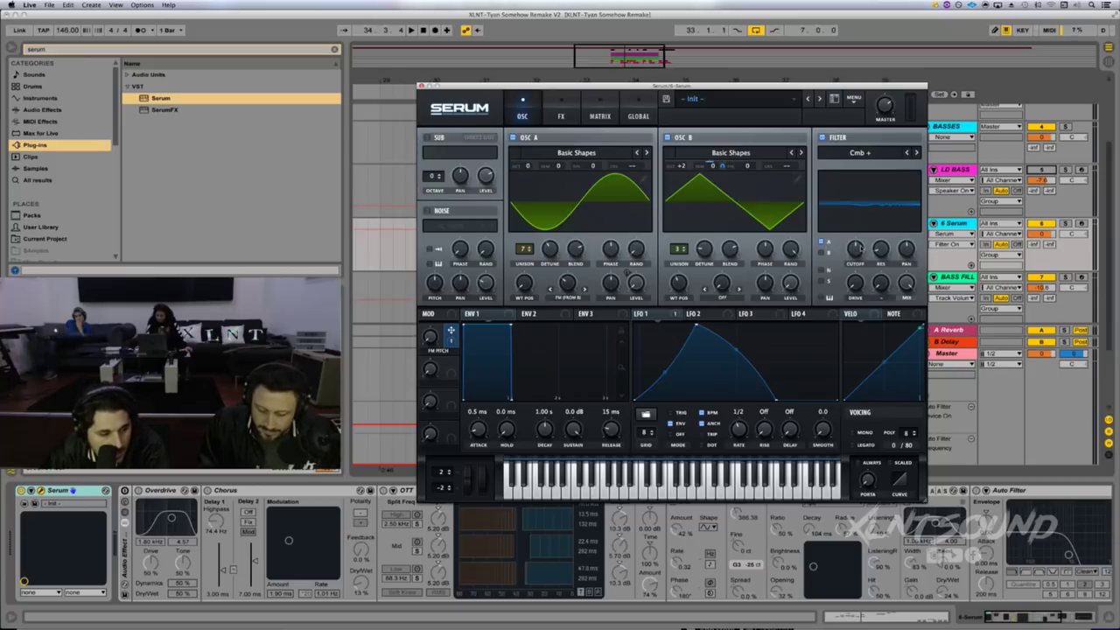
- Set the filter cutoff to about 121 Hz with key tracking enabled, raise the resonance, and play the loop
drag(861, 248, 856, 260)
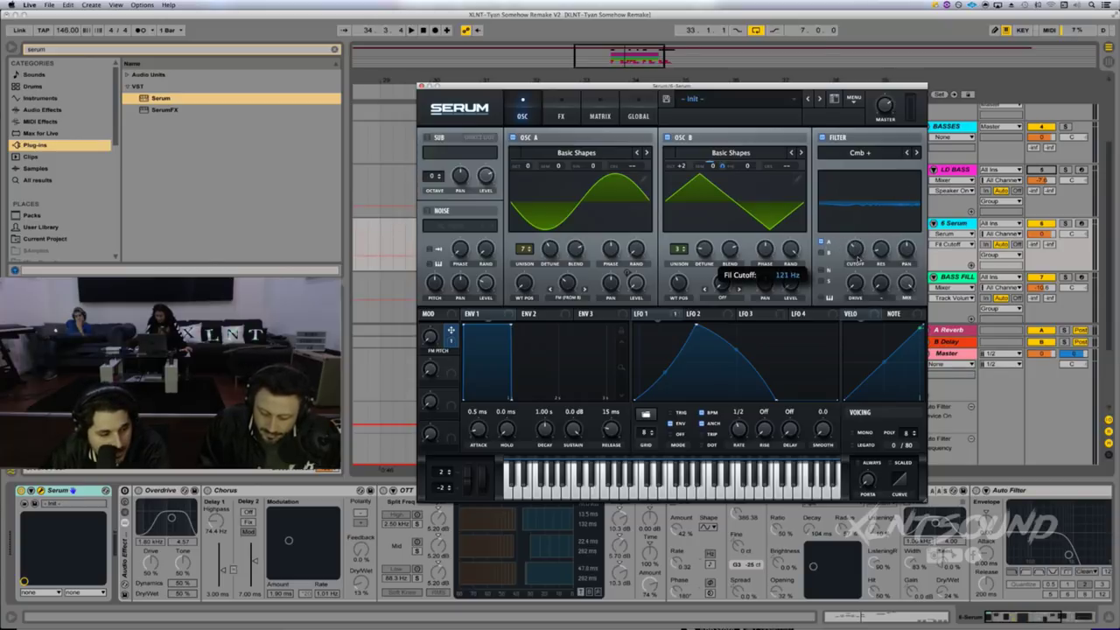
mouse_move(856, 260)
mouse_down()
mouse_move(857, 271)
mouse_move(857, 257)
mouse_up()
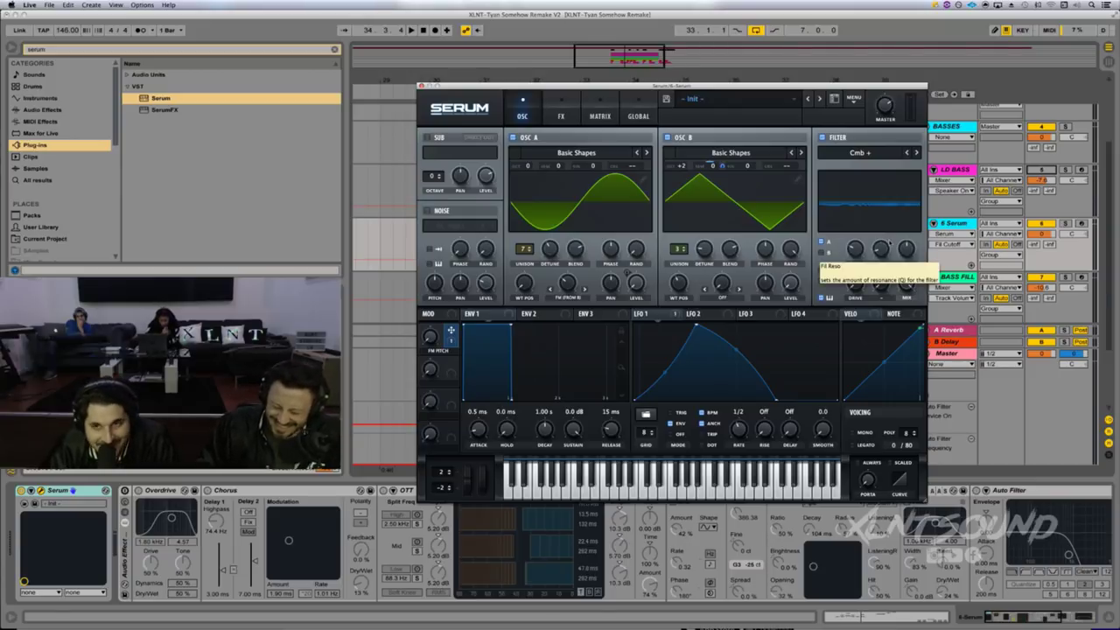
drag(882, 250, 878, 217)
drag(879, 216, 879, 214)
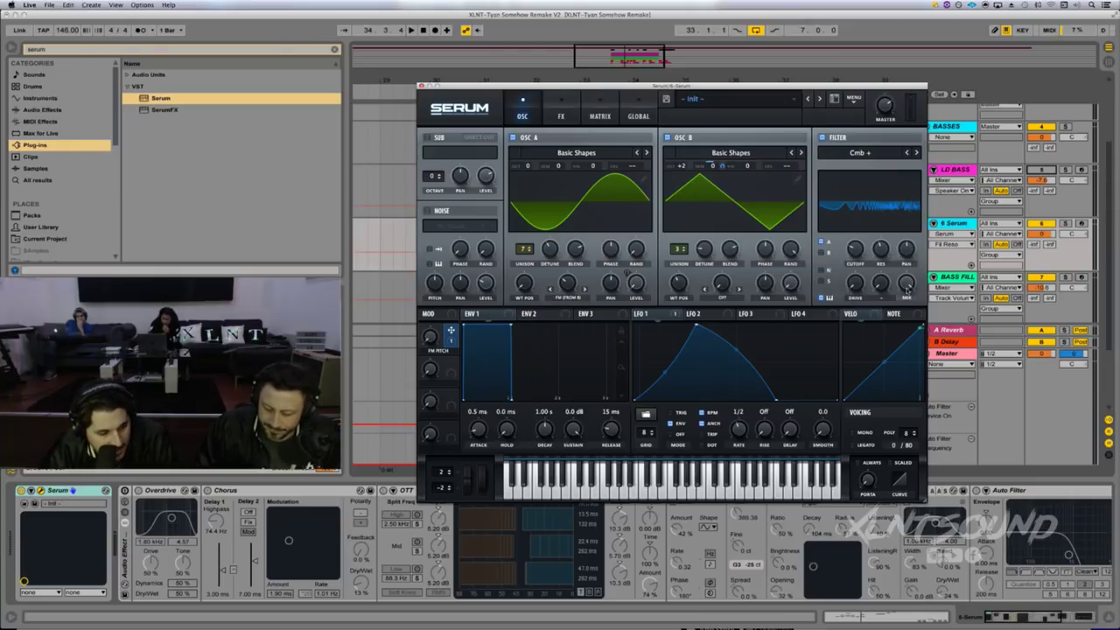
key(space)
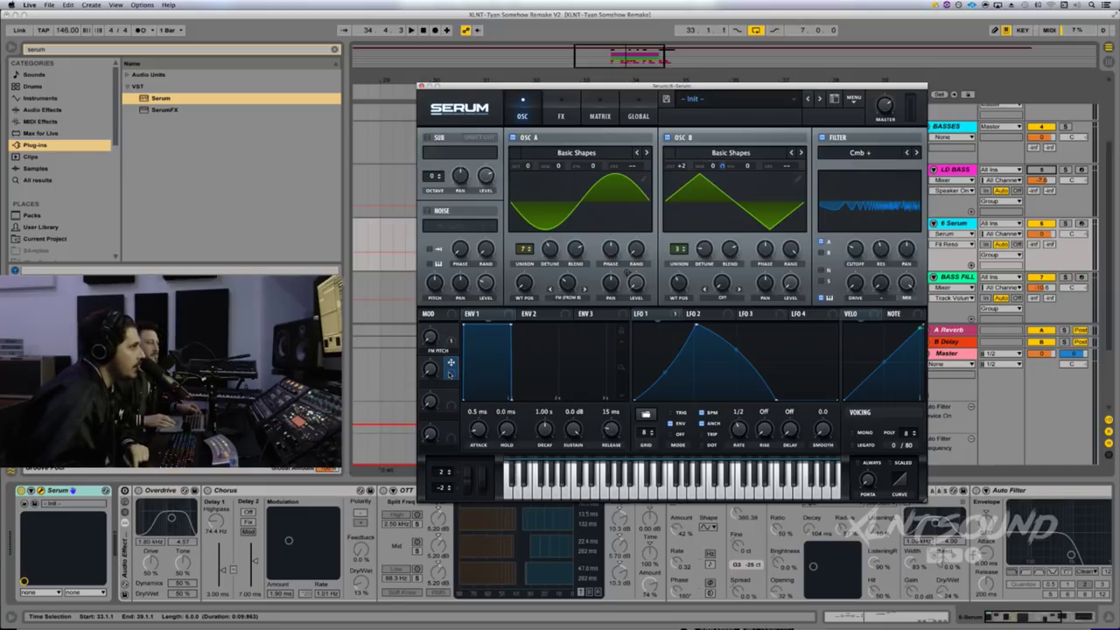
- Assign Macro 2 to LFO 1's rate with an amount of 16 and test the macro during playback
drag(456, 376, 742, 430)
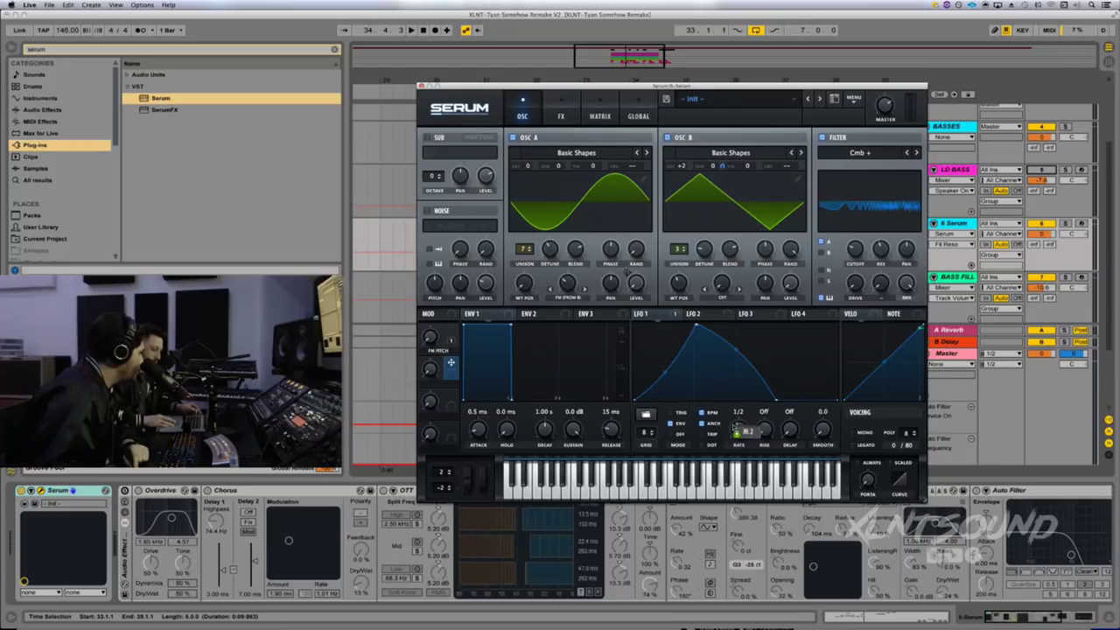
drag(742, 430, 742, 430)
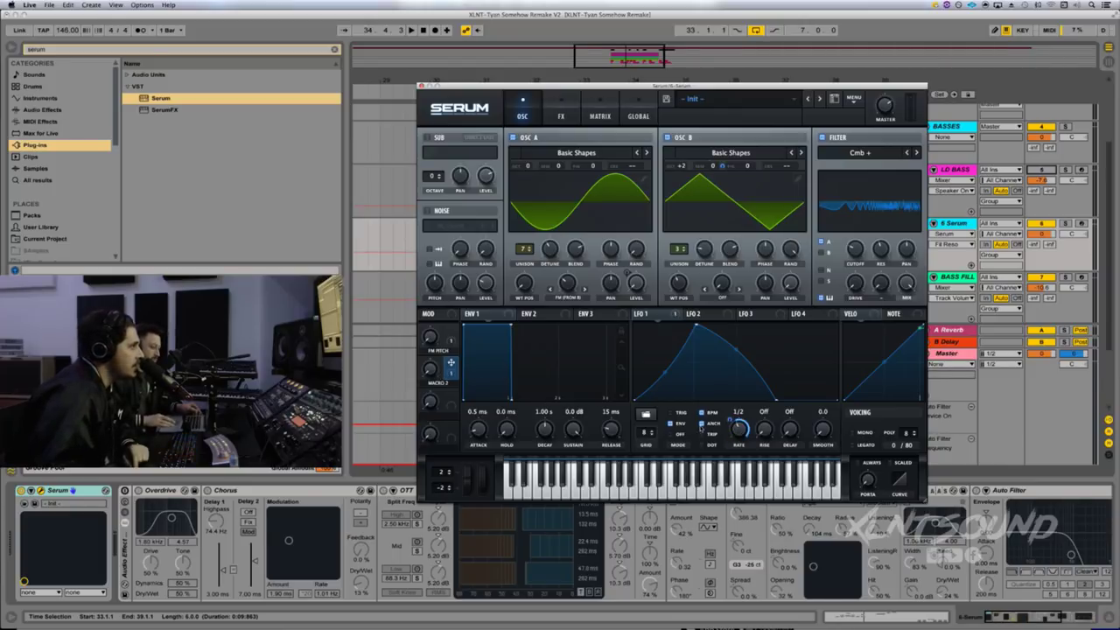
drag(725, 420, 723, 437)
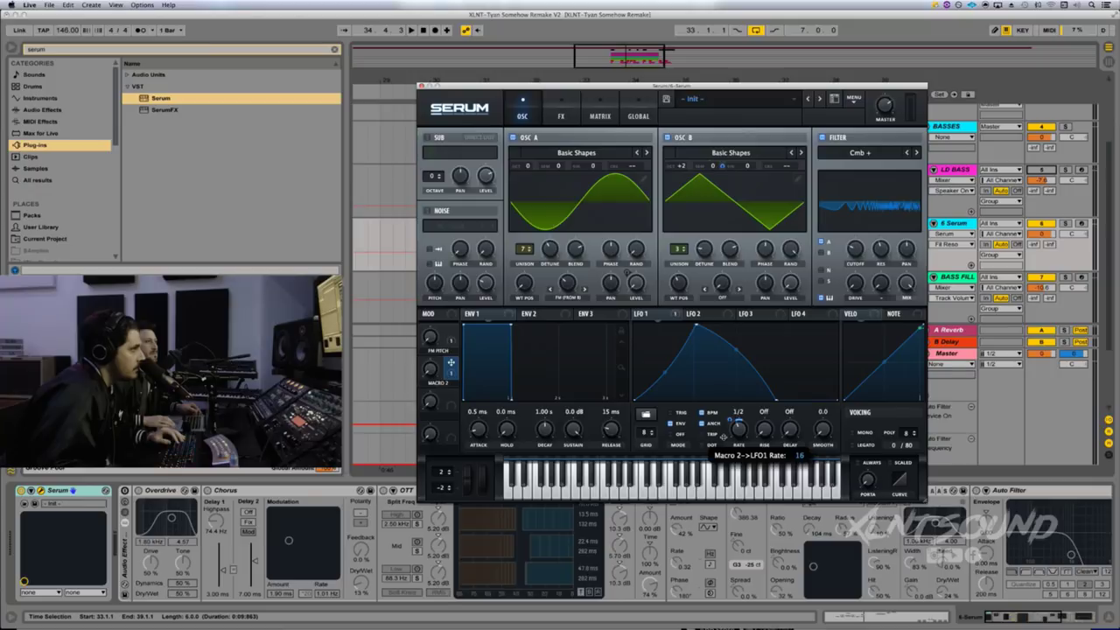
key(space)
mouse_move(431, 371)
mouse_down()
mouse_move(440, 390)
mouse_move(445, 373)
mouse_up()
key(space)
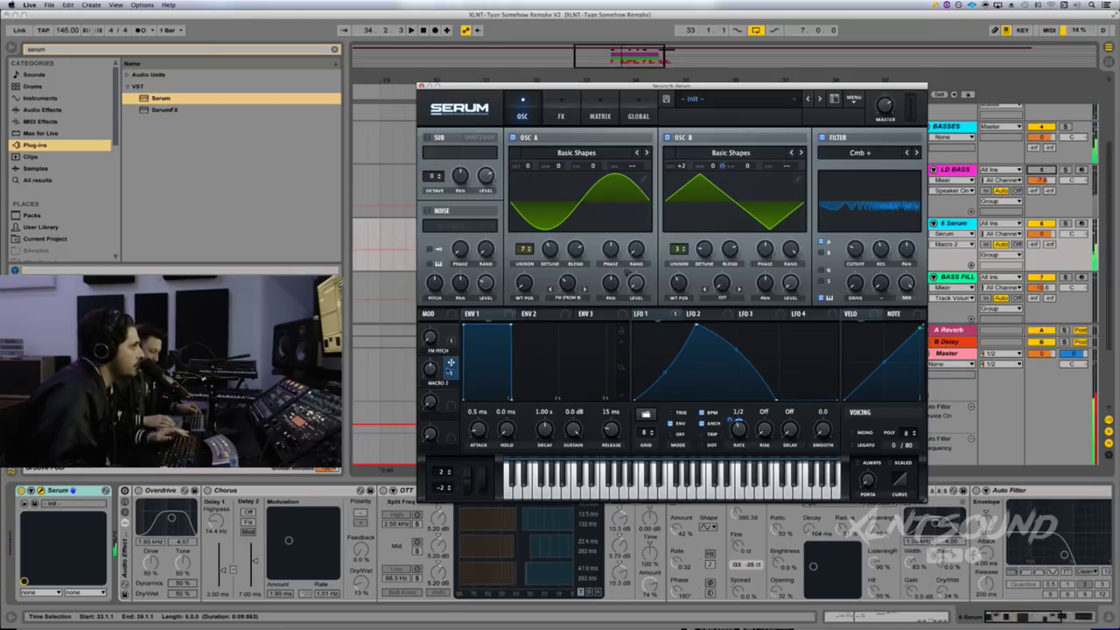
- Rename Macro 2 as LFO Rate
mouse_move(433, 385)
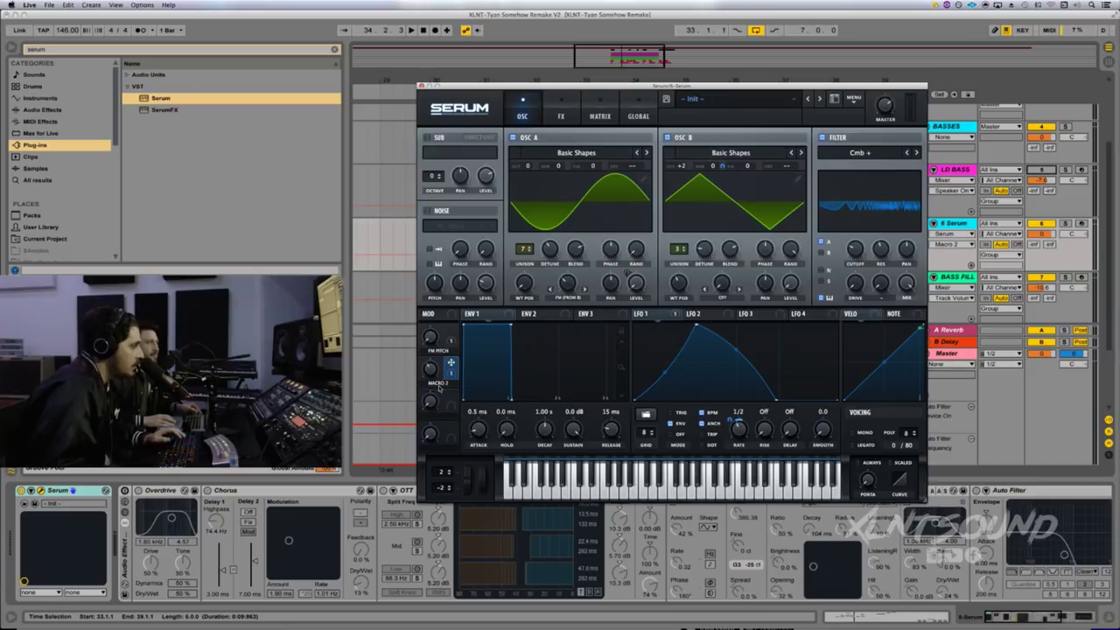
double_click(435, 382)
text(LFO Rate)
key(Return)
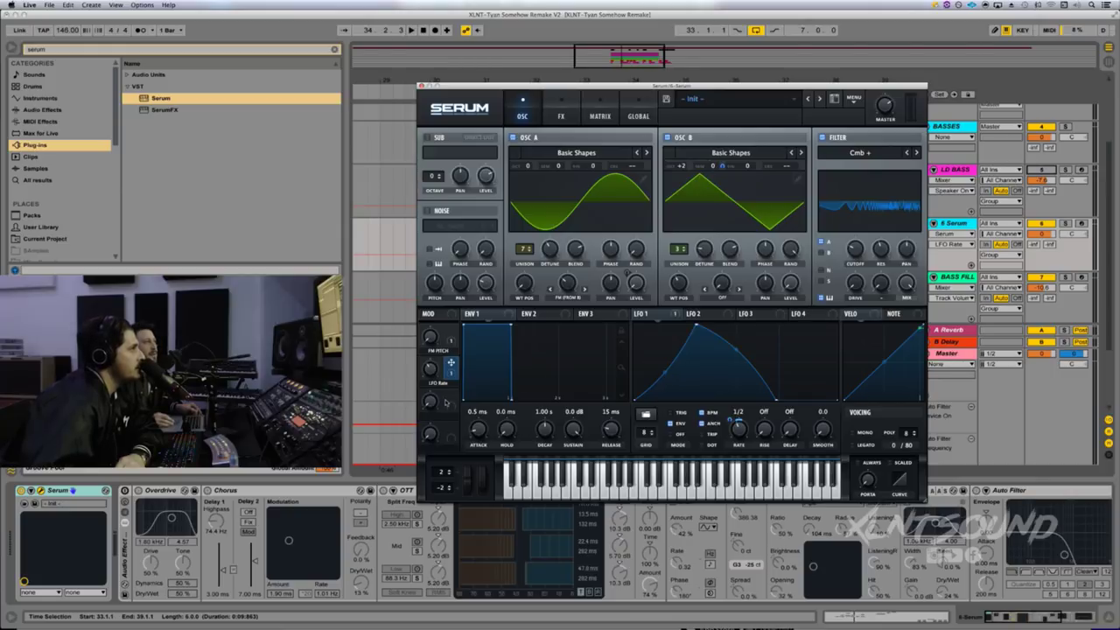
- Assign Macro 3 to oscillator A's FM warp with an amount of about 17 and rename the macro as Drive
drag(451, 396, 567, 282)
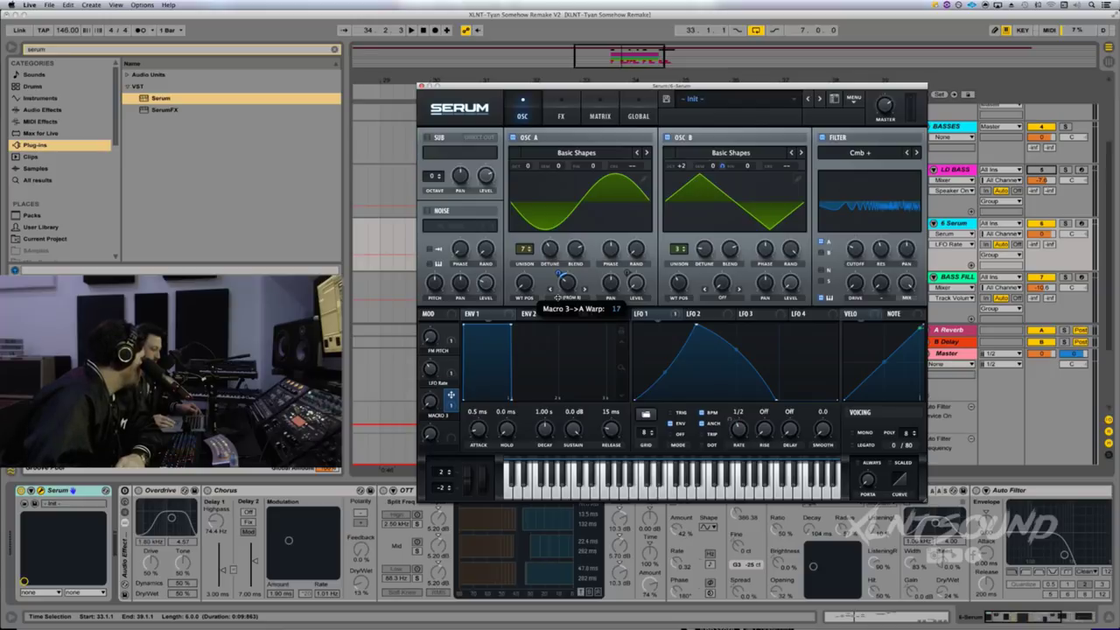
drag(557, 298, 557, 299)
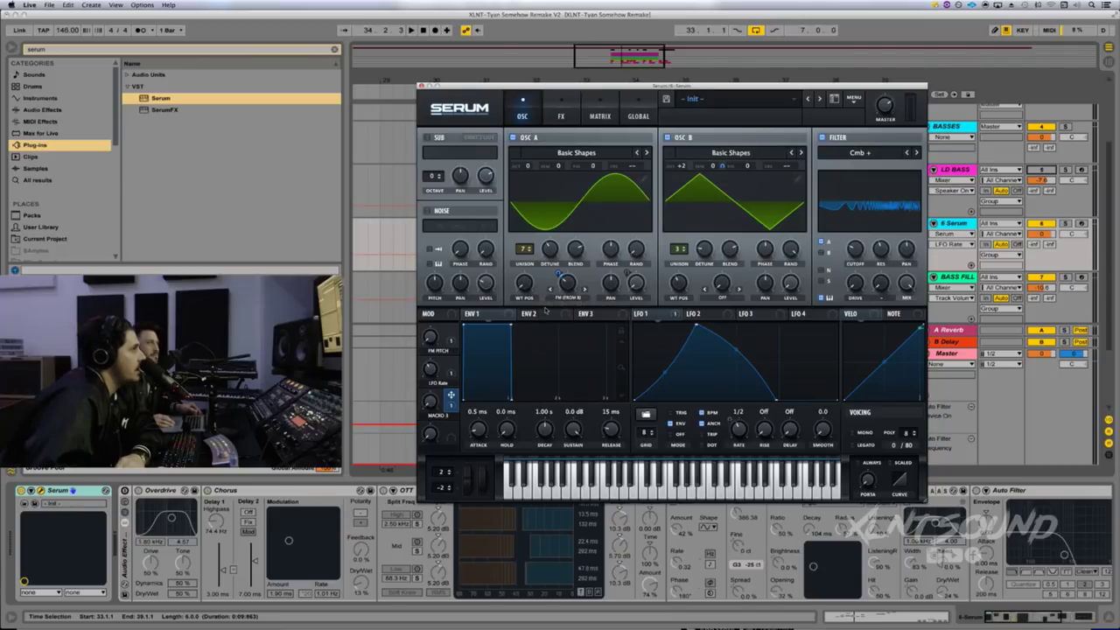
double_click(435, 415)
text(Driv)
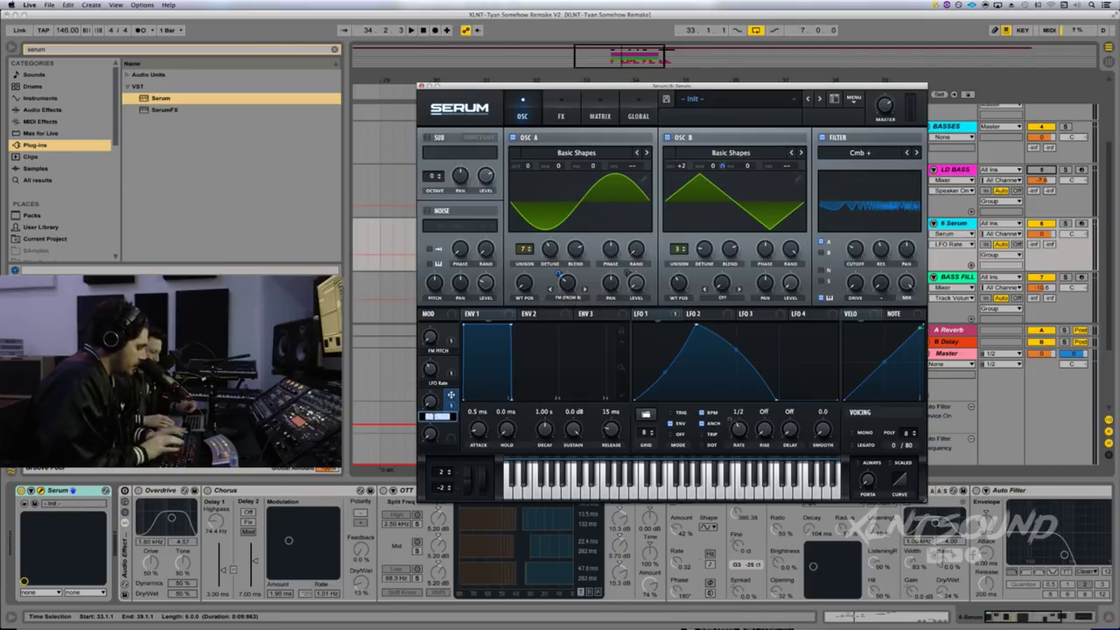
text(e)
key(Return)
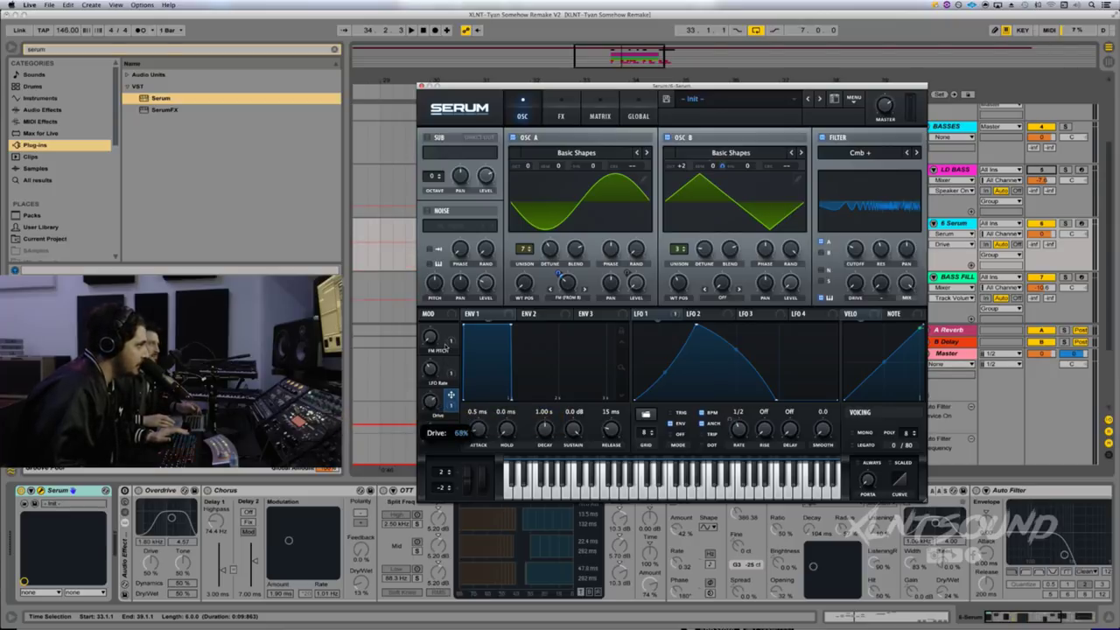
drag(438, 402, 439, 404)
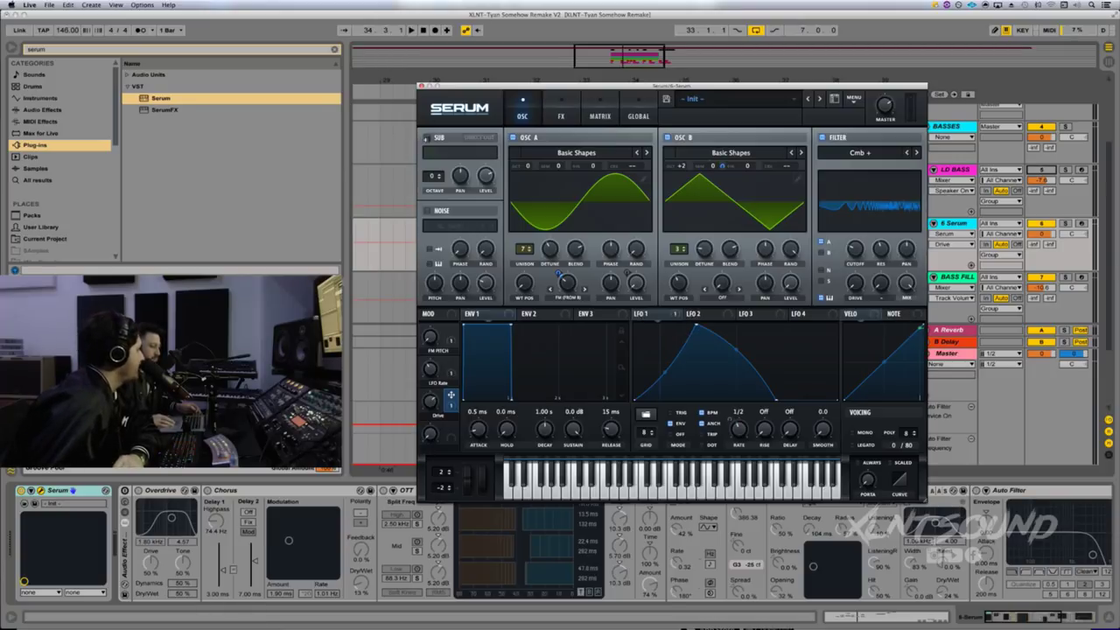
- Enable the sub oscillator with the second waveform shape and adjust its level
click(426, 137)
click(441, 154)
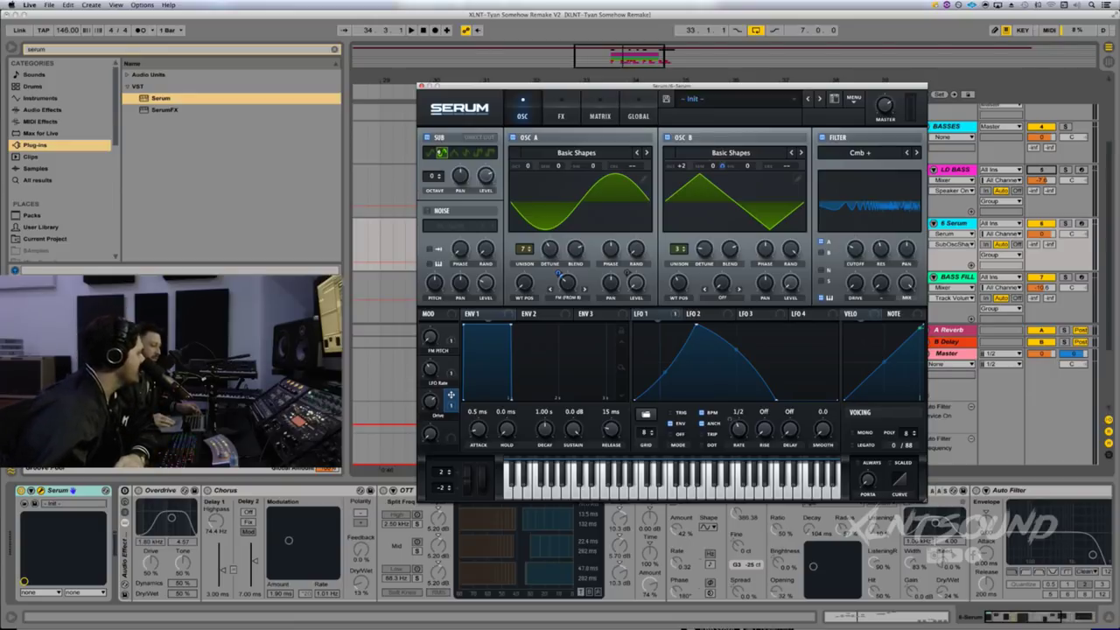
click(483, 174)
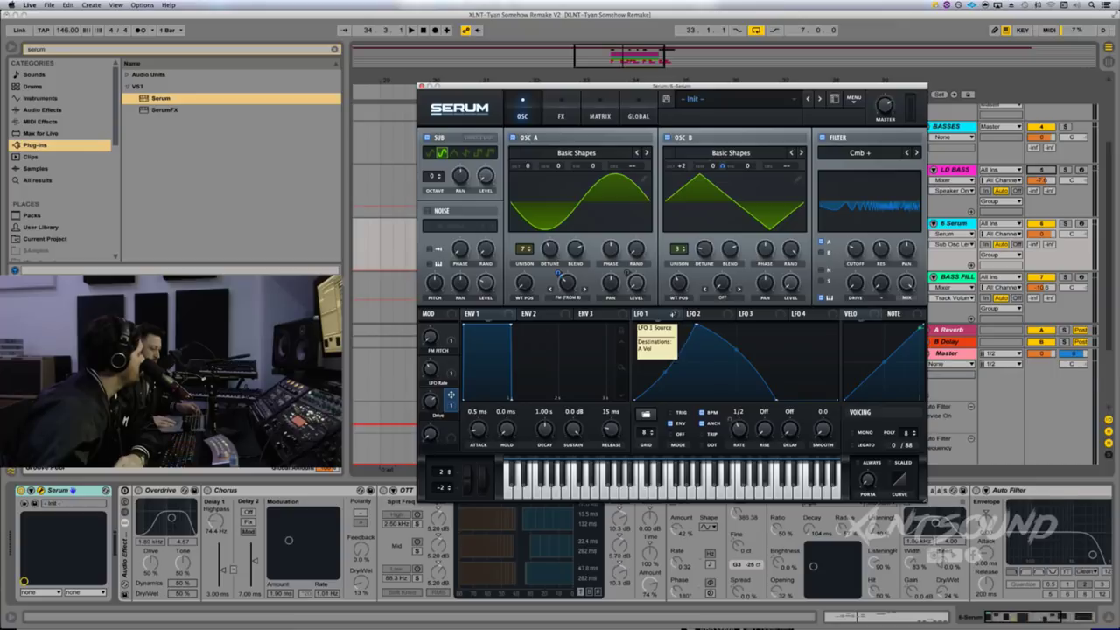
- Assign LFO 1 to the sub oscillator's level, route the sub to Direct Out, and play the loop
drag(672, 314, 483, 174)
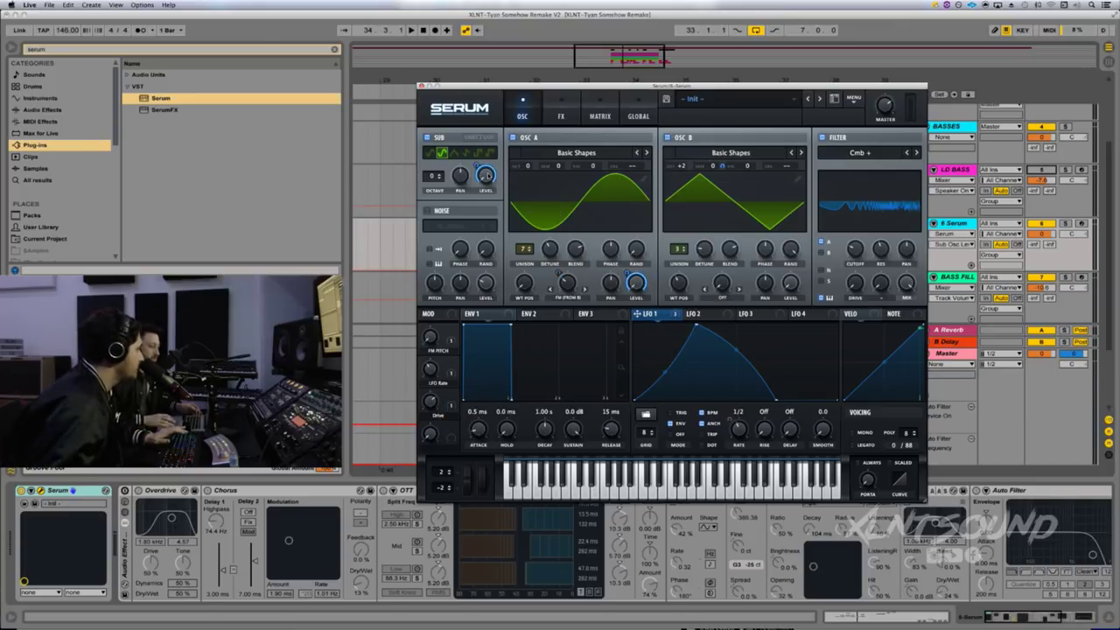
click(479, 138)
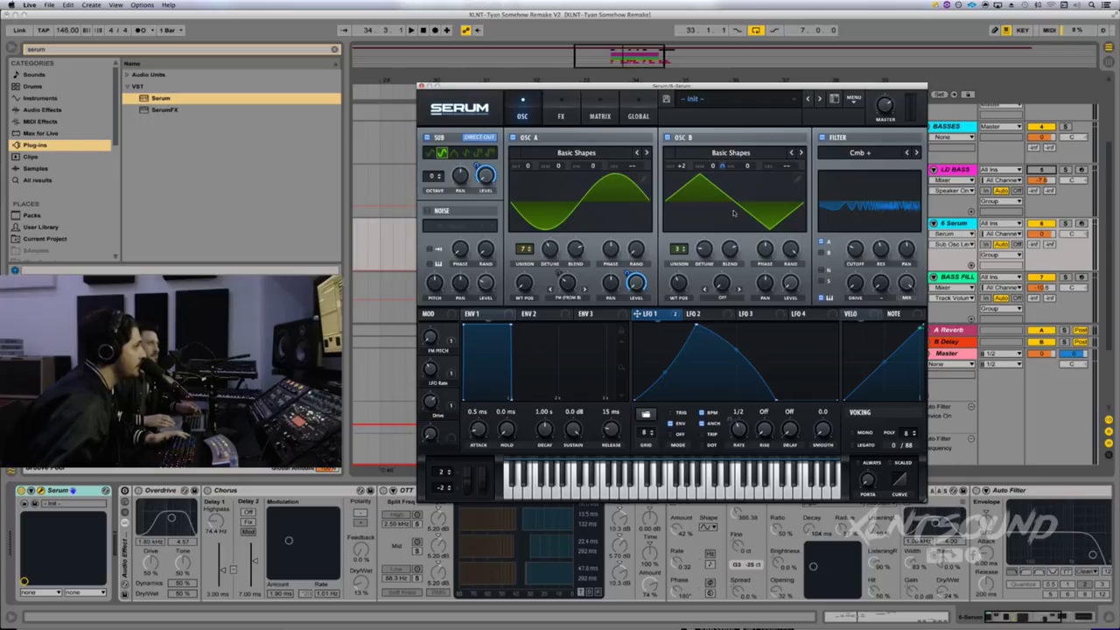
key(space)
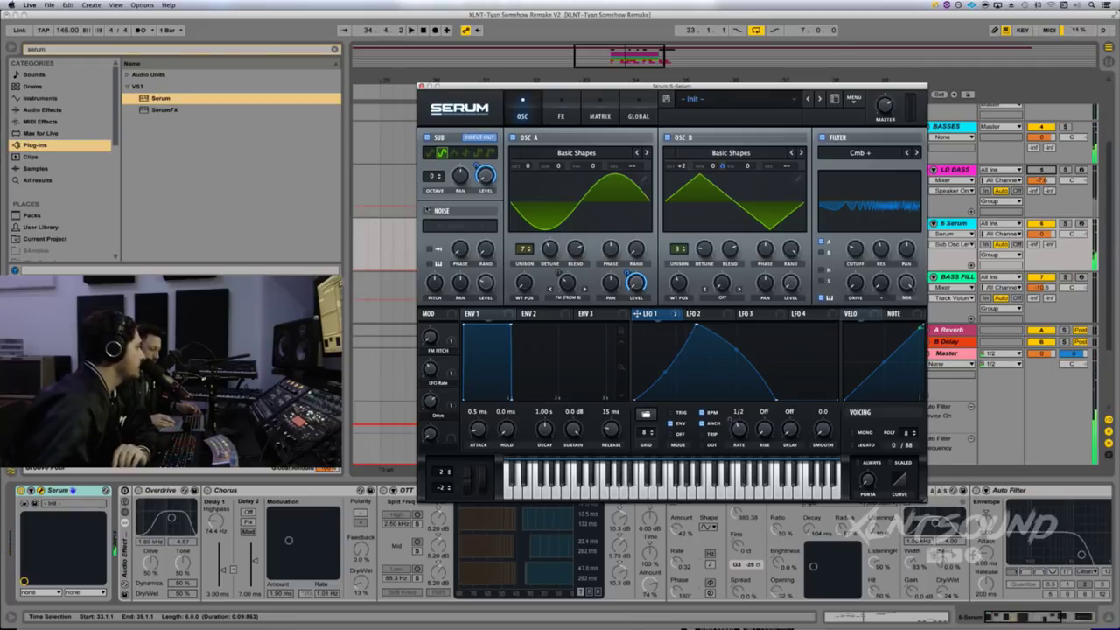
- Enable the noise oscillator and load the BrightWhite sample from the Analog noise folder
click(427, 211)
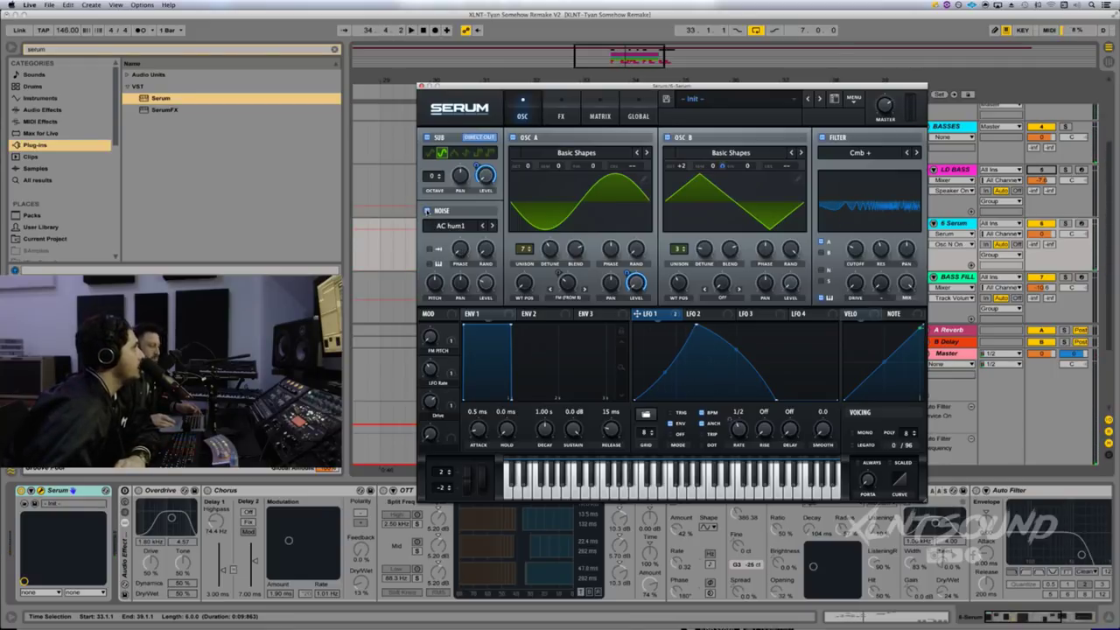
click(446, 226)
mouse_move(445, 238)
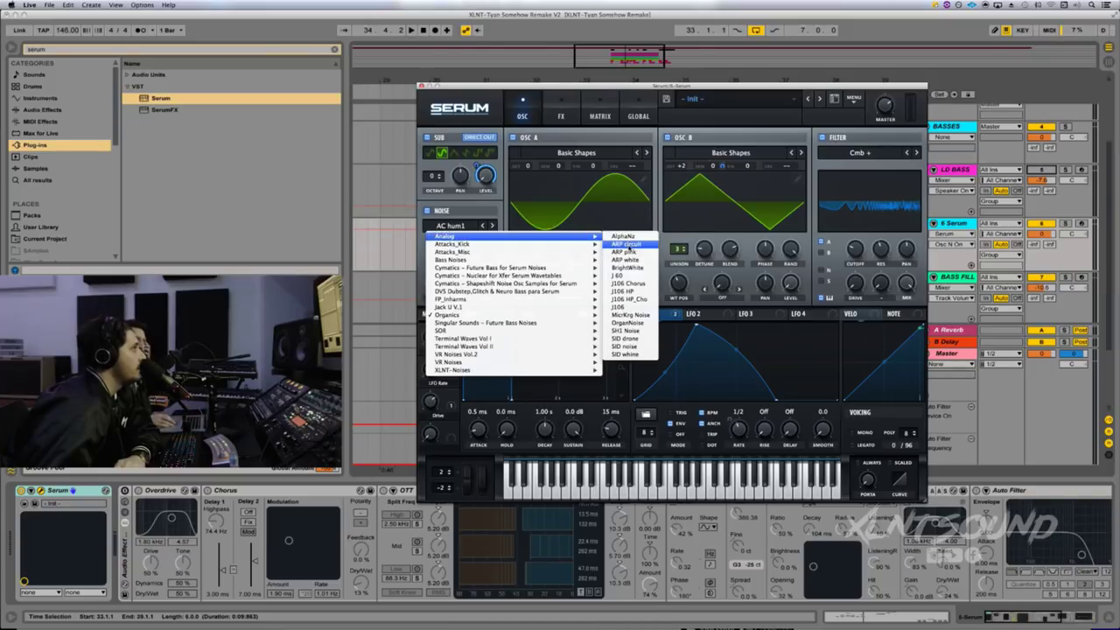
mouse_move(531, 255)
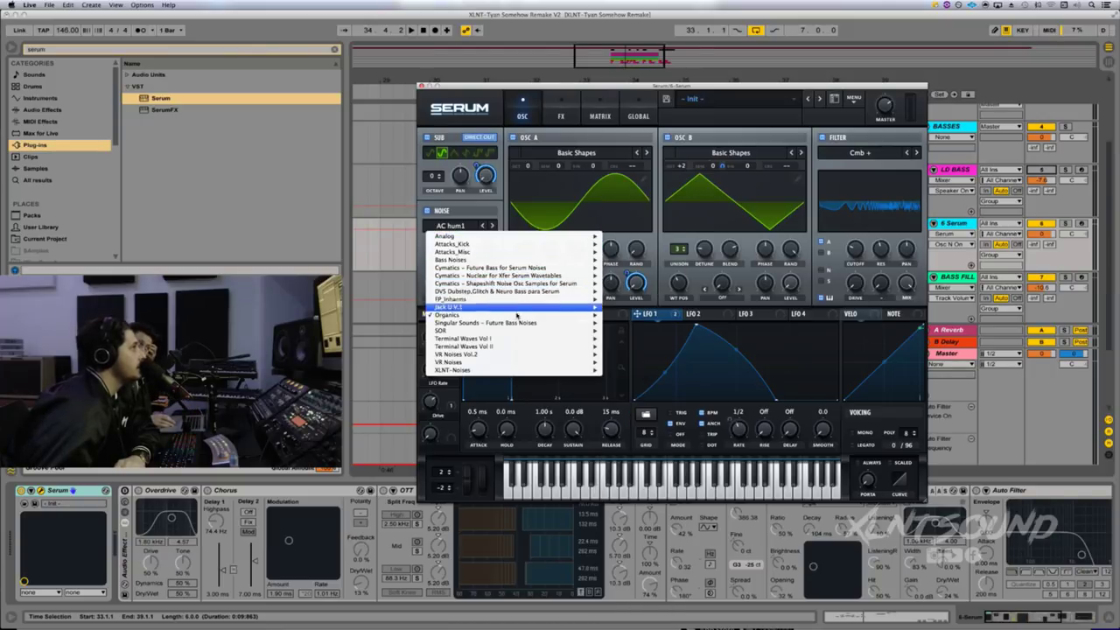
mouse_move(512, 317)
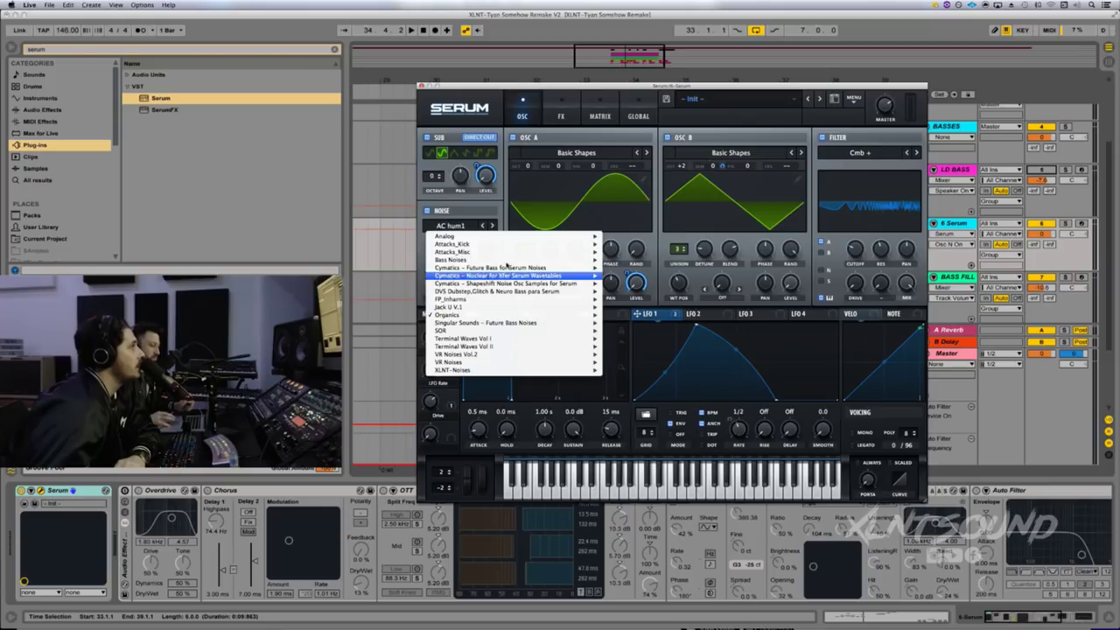
mouse_move(511, 237)
click(626, 267)
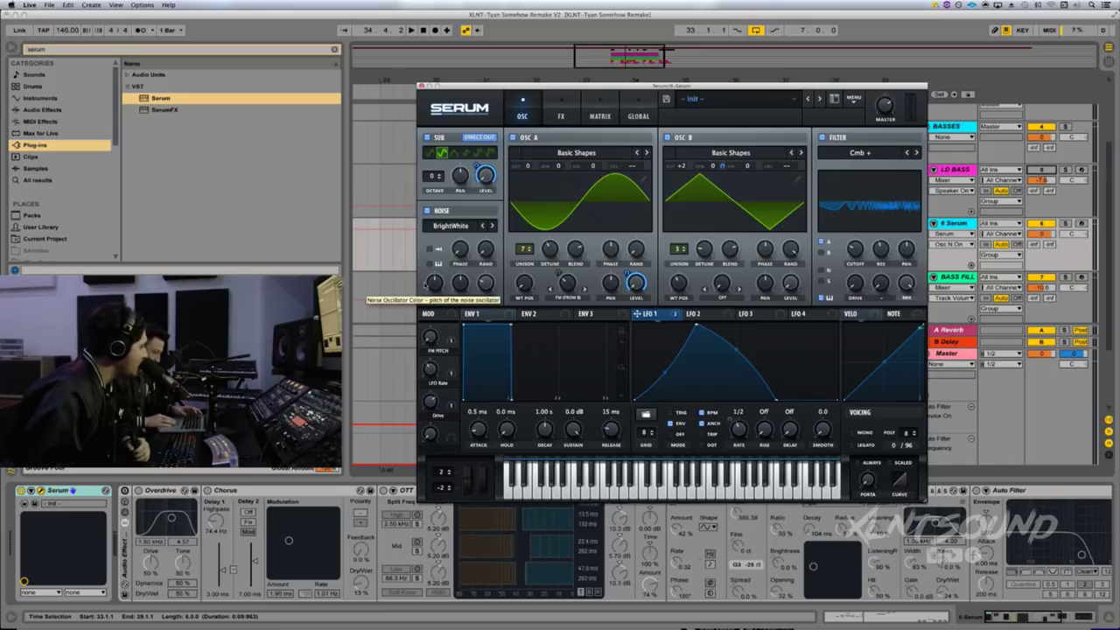
- Adjust the noise oscillator's pitch, assign LFO 1 to its level, and play the loop
drag(434, 284, 437, 263)
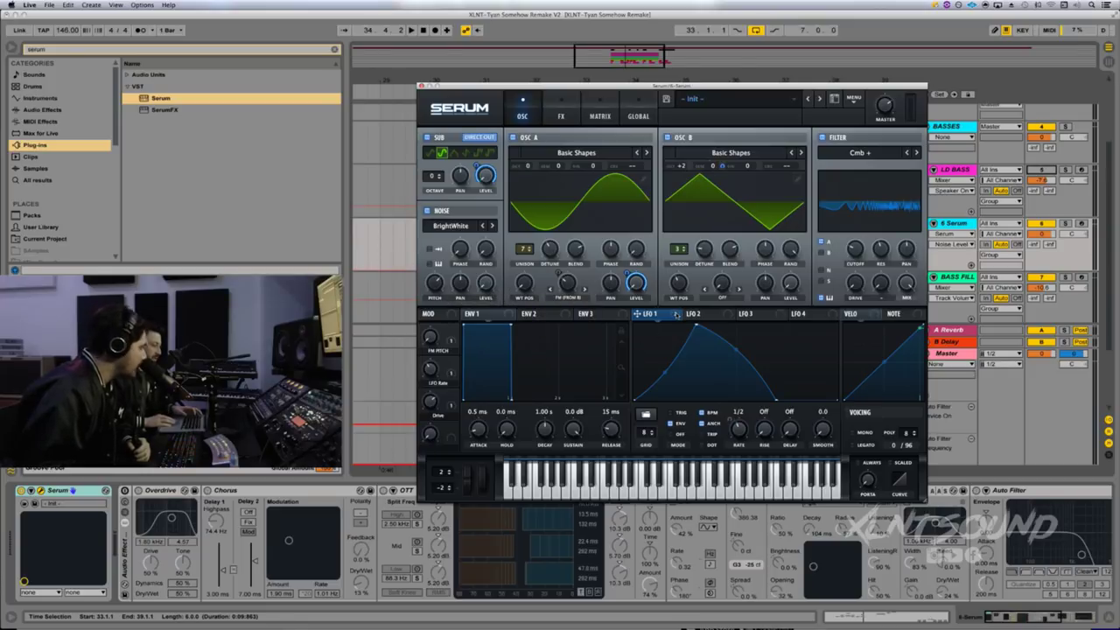
drag(638, 313, 480, 326)
key(space)
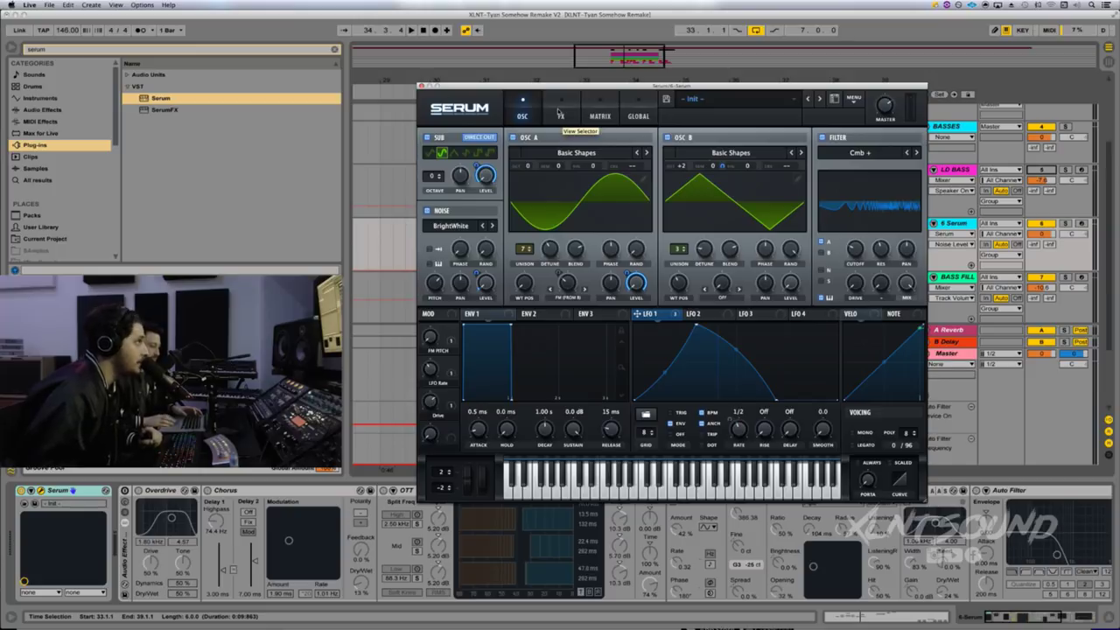
- Load the saved effect chain Tynan LD Bass.fxr into the effects rack
click(560, 114)
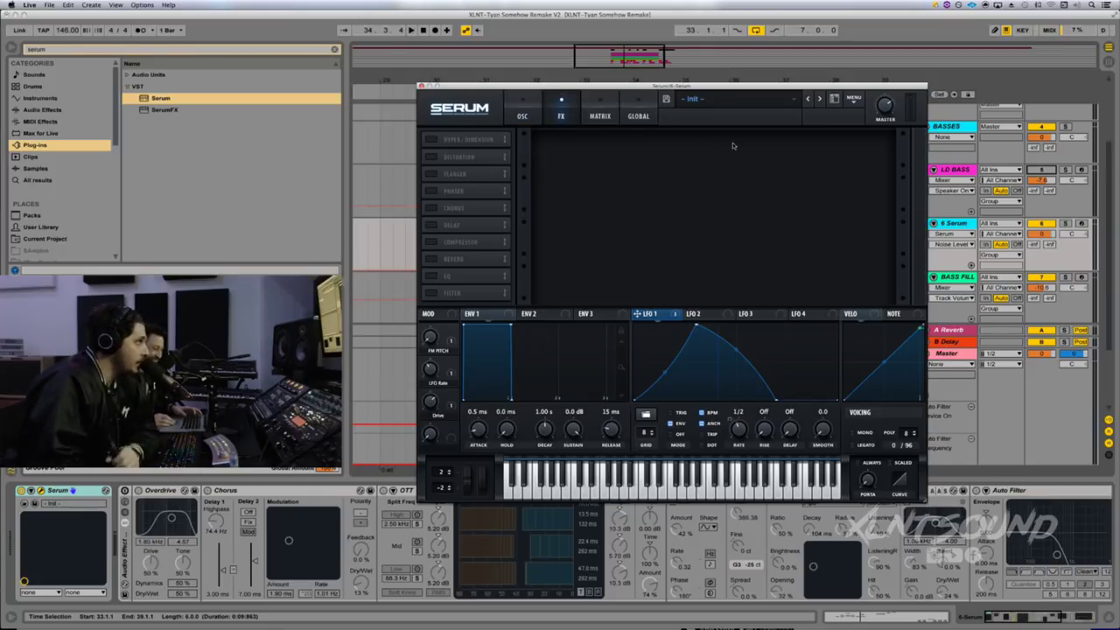
click(853, 99)
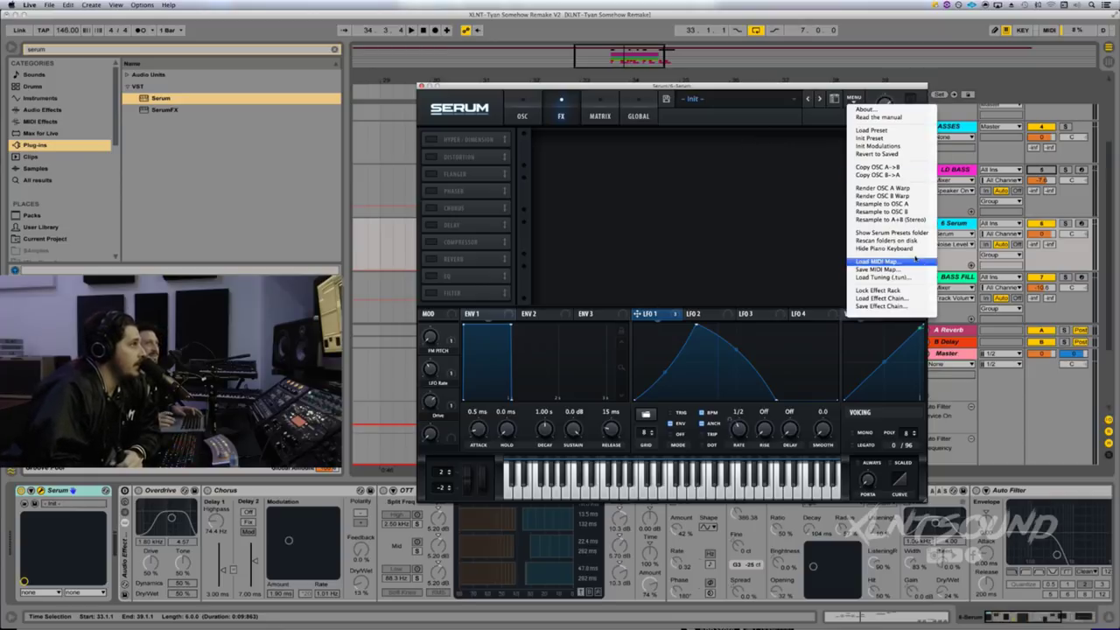
click(882, 299)
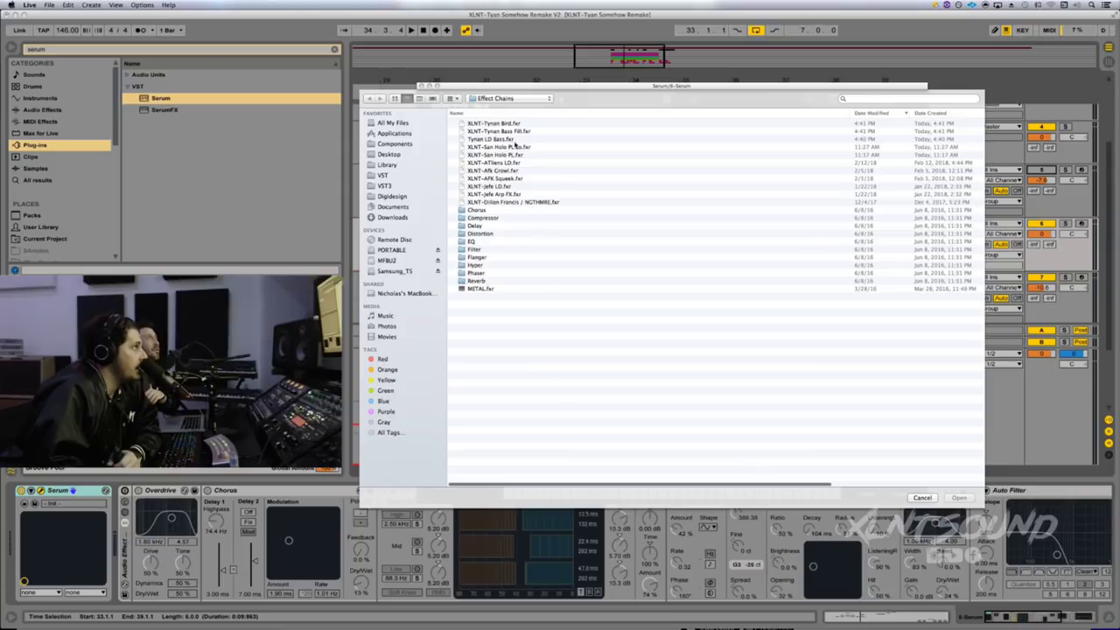
click(496, 140)
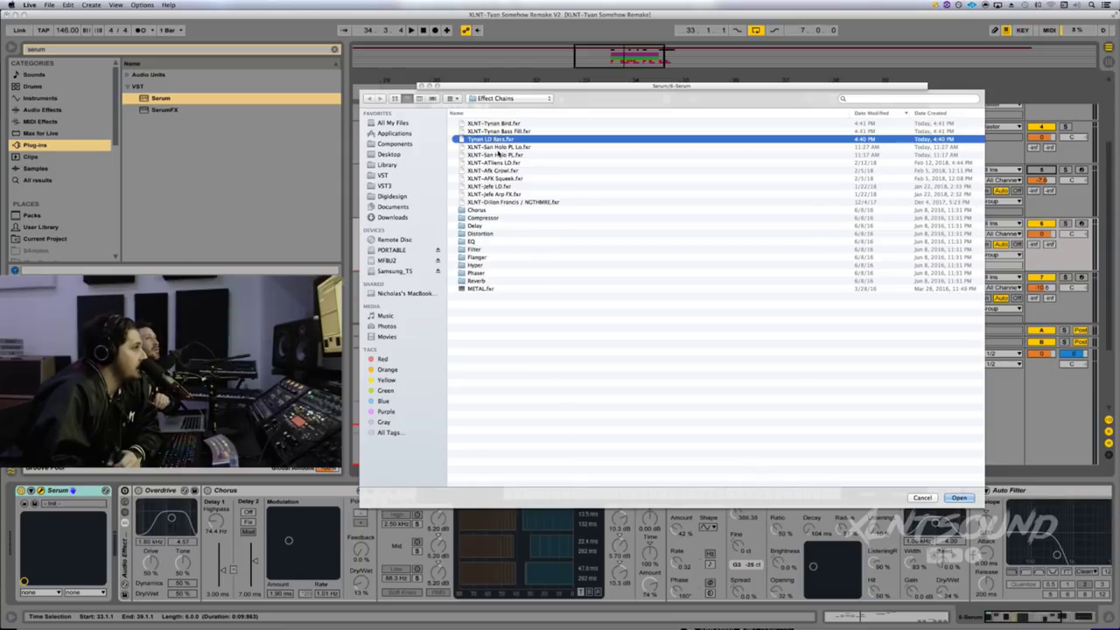
click(959, 497)
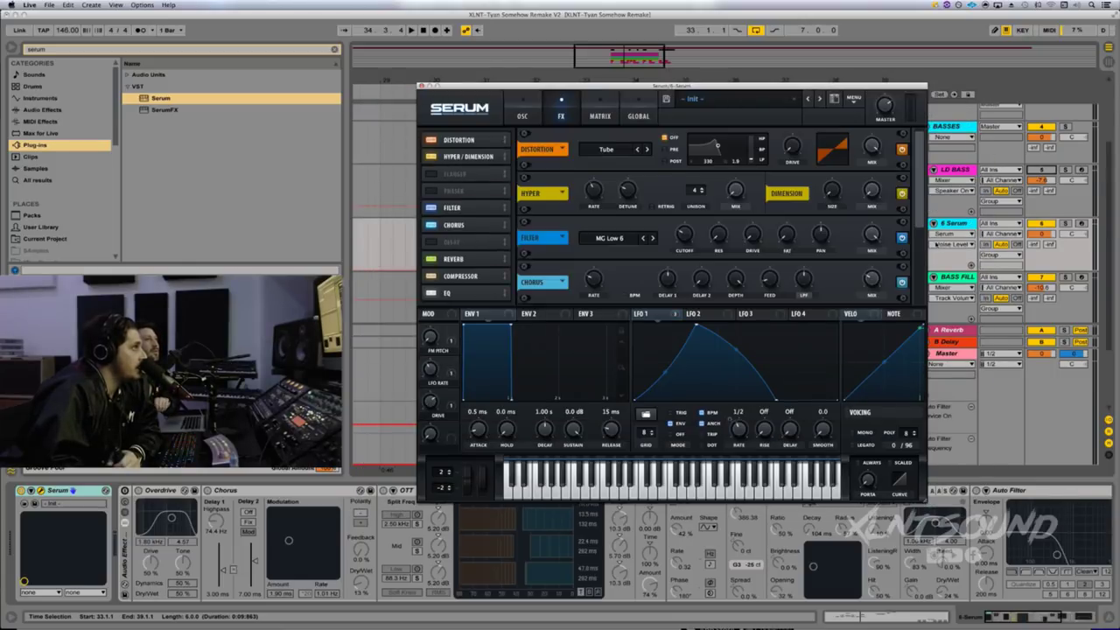
- Bypass every loaded effect except Distortion: Hyper/Dimension, Filter, Chorus, Reverb, Compressor and EQ
click(902, 194)
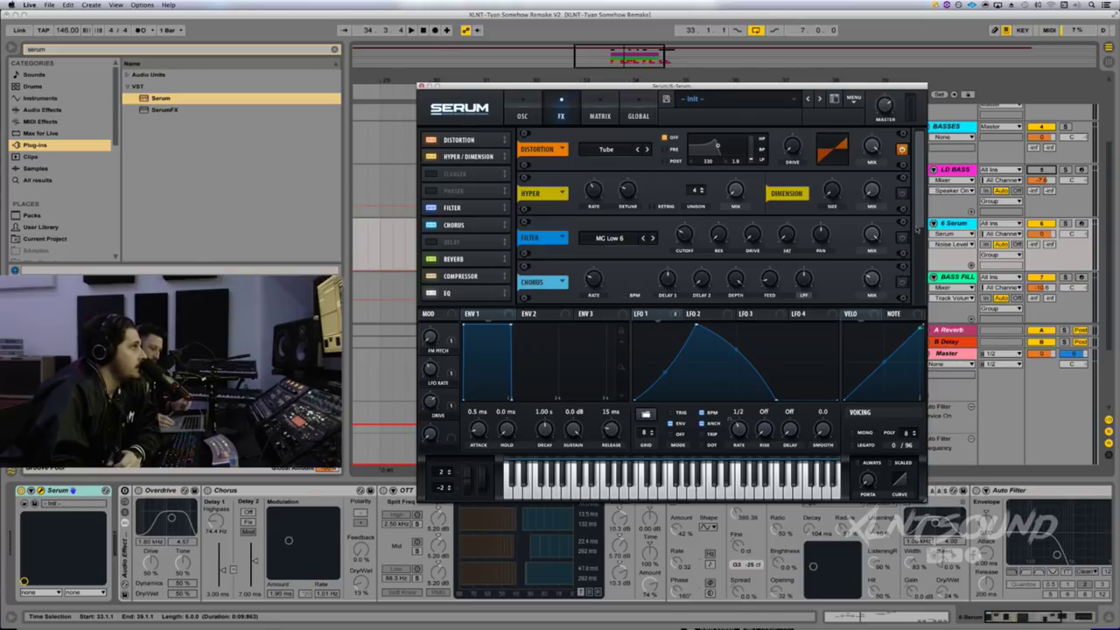
drag(917, 237, 916, 281)
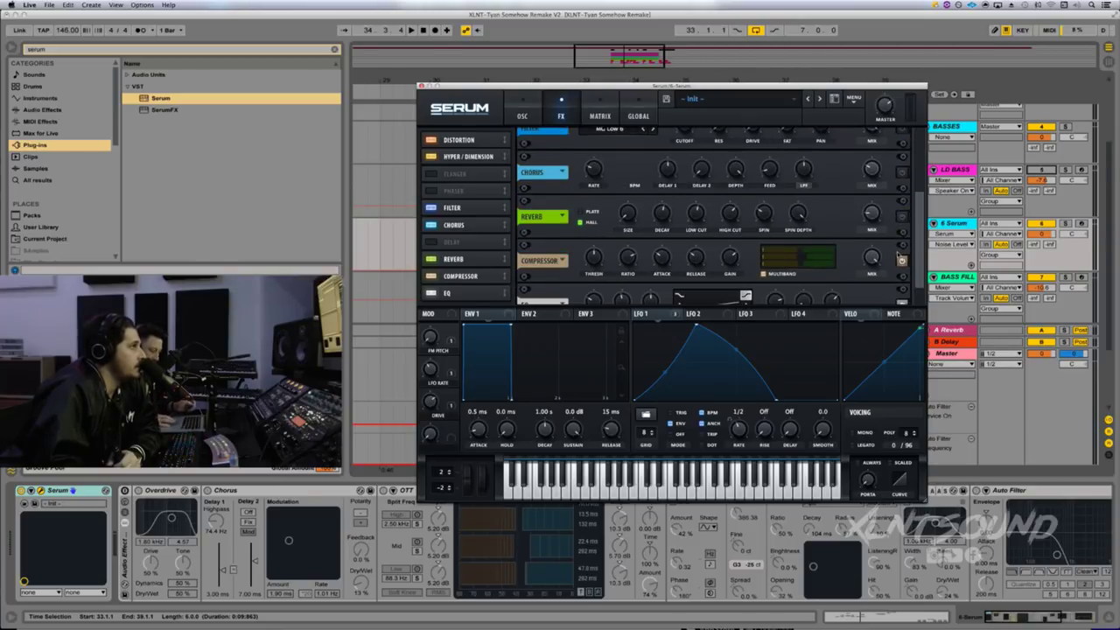
scroll(905, 262, down, 1)
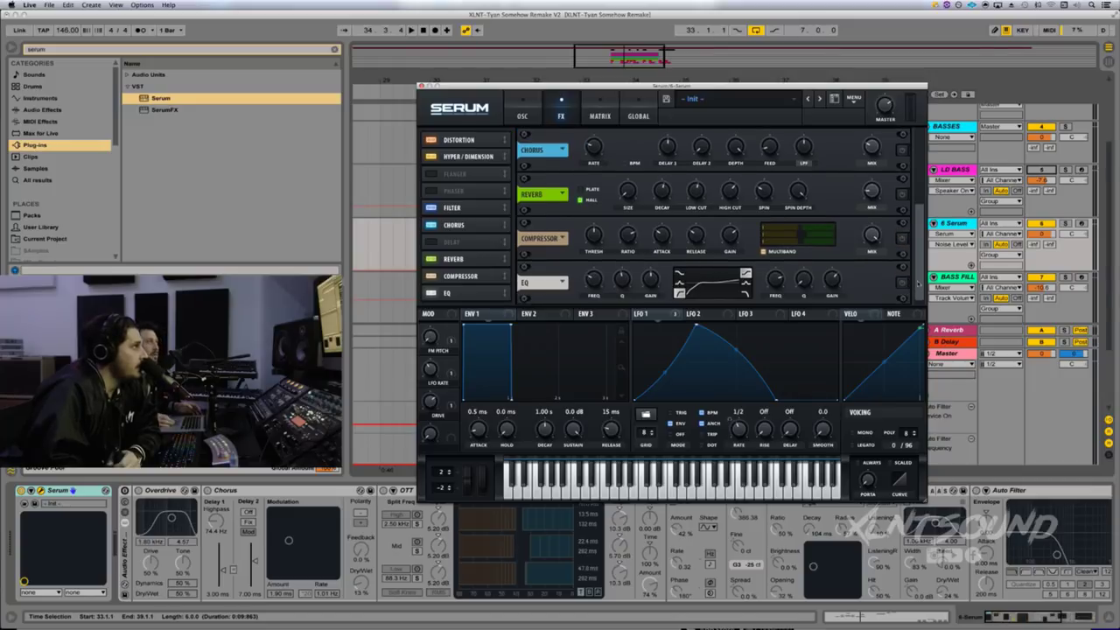
scroll(910, 263, up, 6)
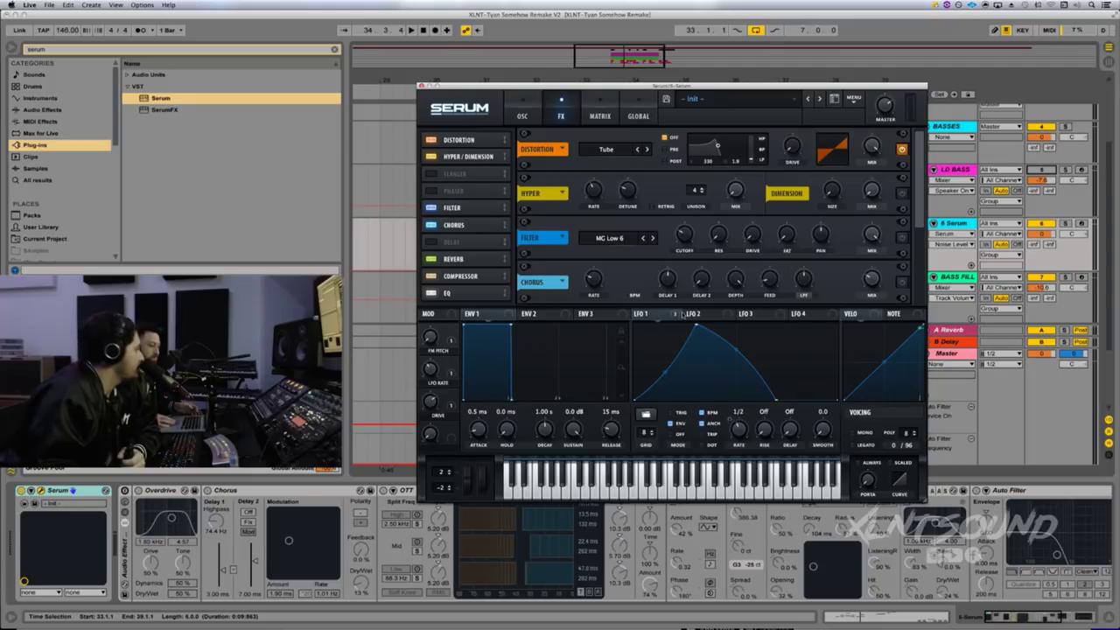
- Assign LFO 1 and the Drive macro to the Distortion effect's drive amount
drag(674, 315, 777, 153)
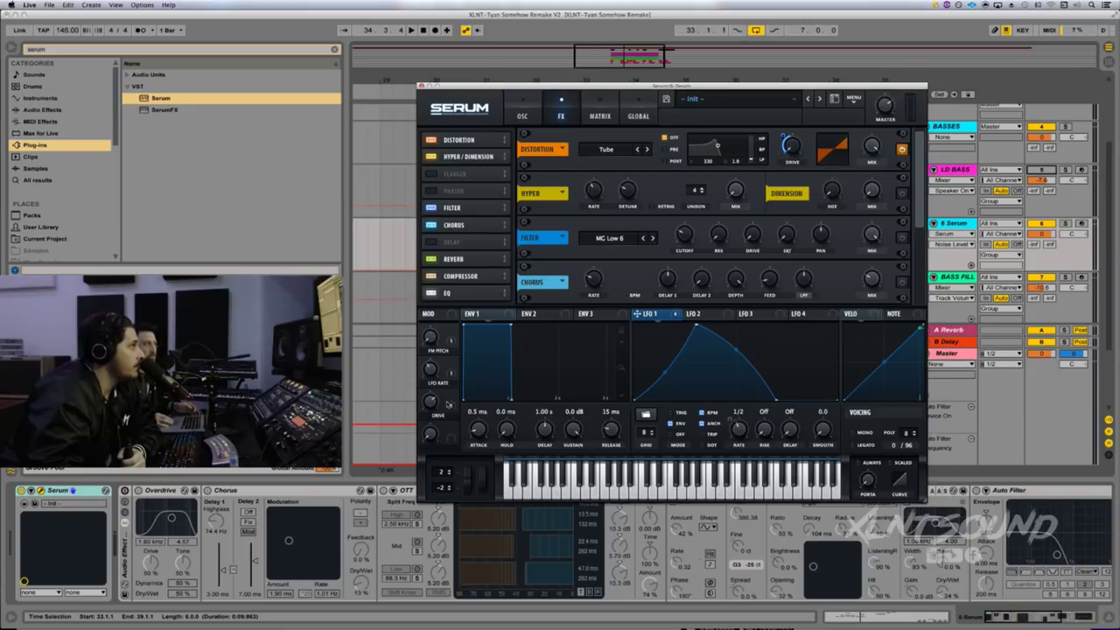
drag(637, 313, 790, 153)
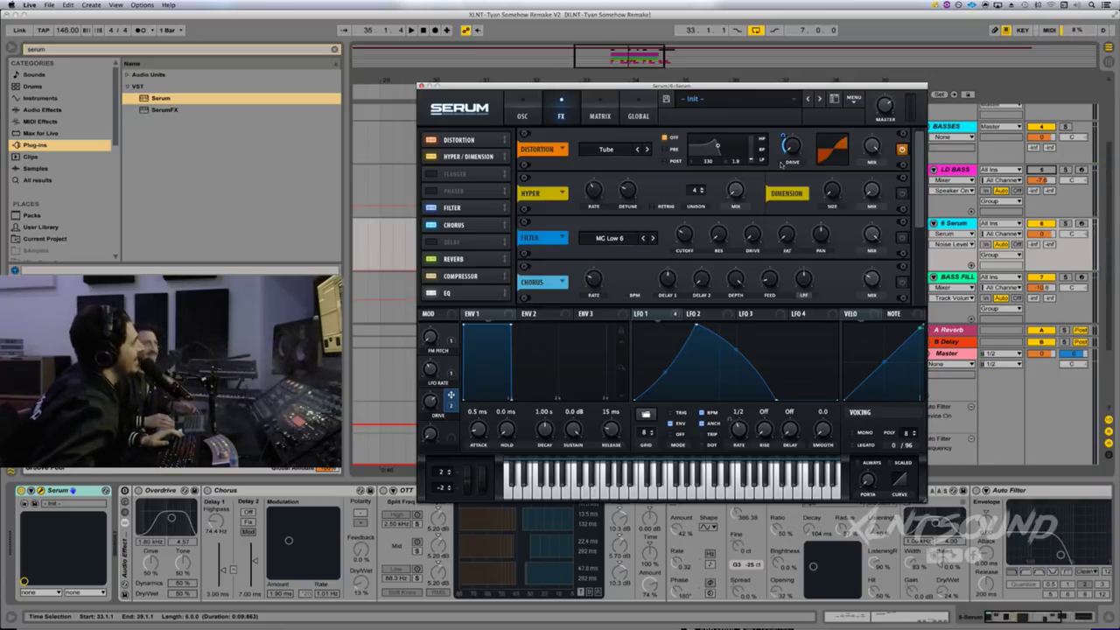
- Enable the Hyper/Dimension effect and check its rate, detune, size and both mix values
click(901, 193)
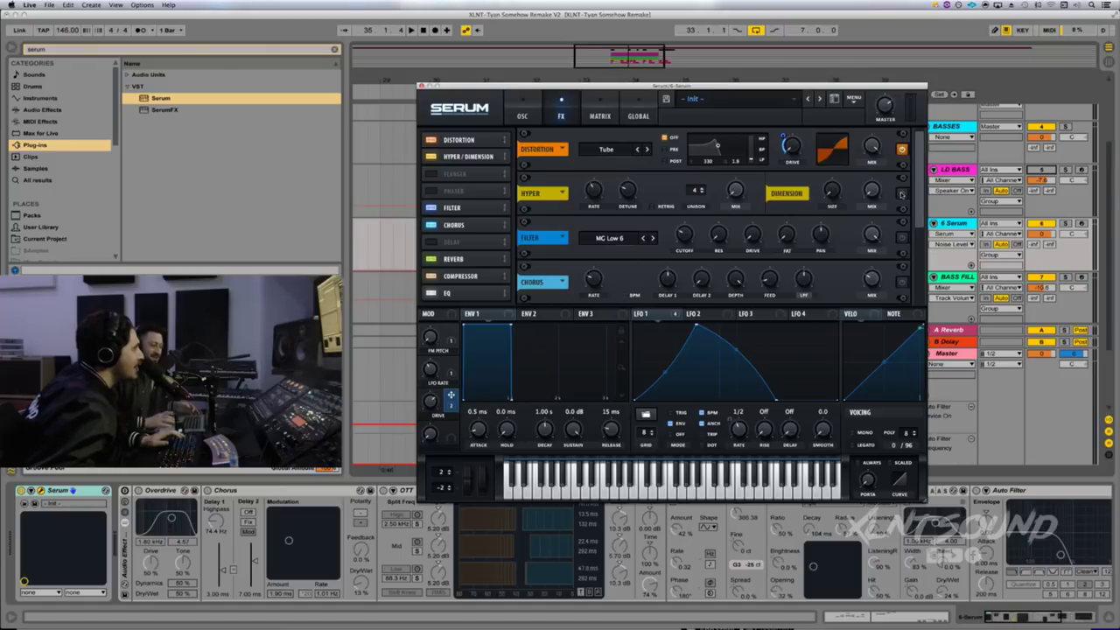
click(599, 197)
click(630, 193)
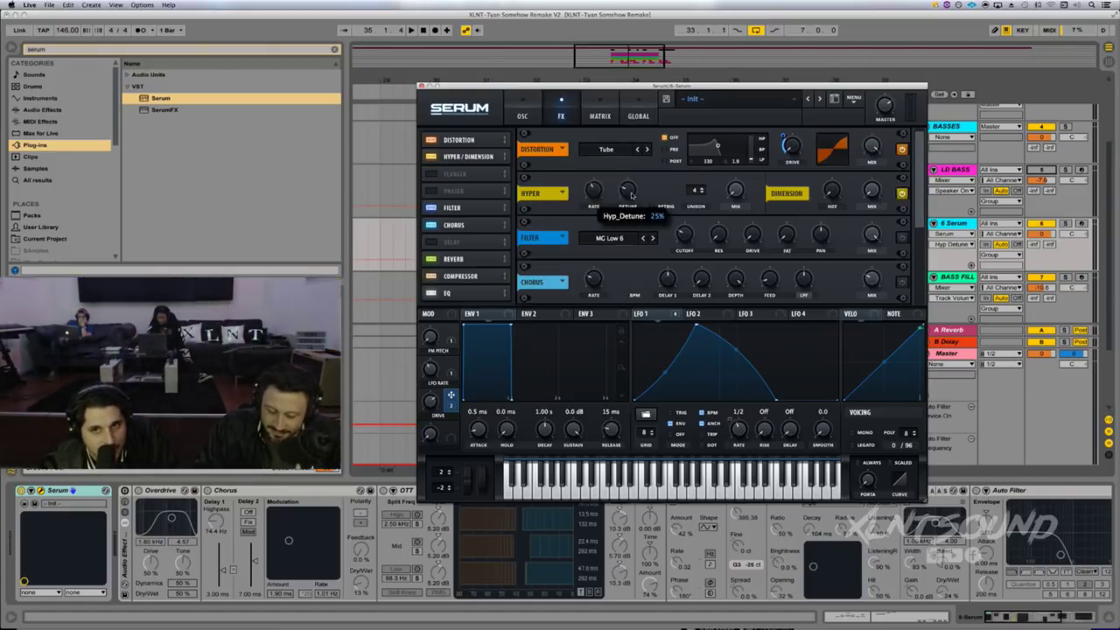
click(733, 194)
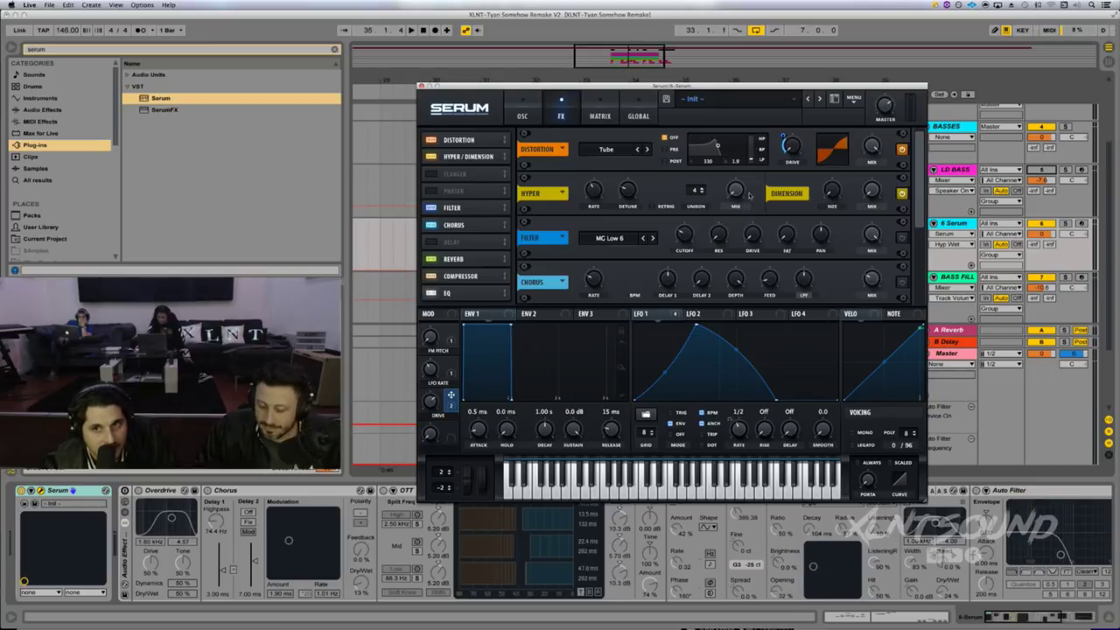
click(830, 194)
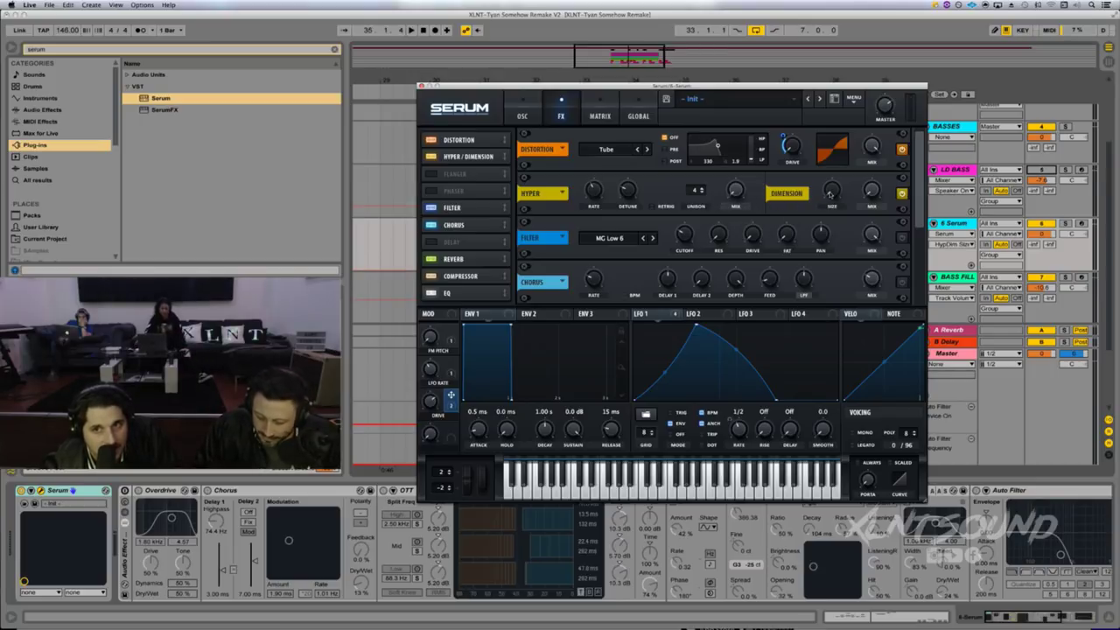
click(869, 192)
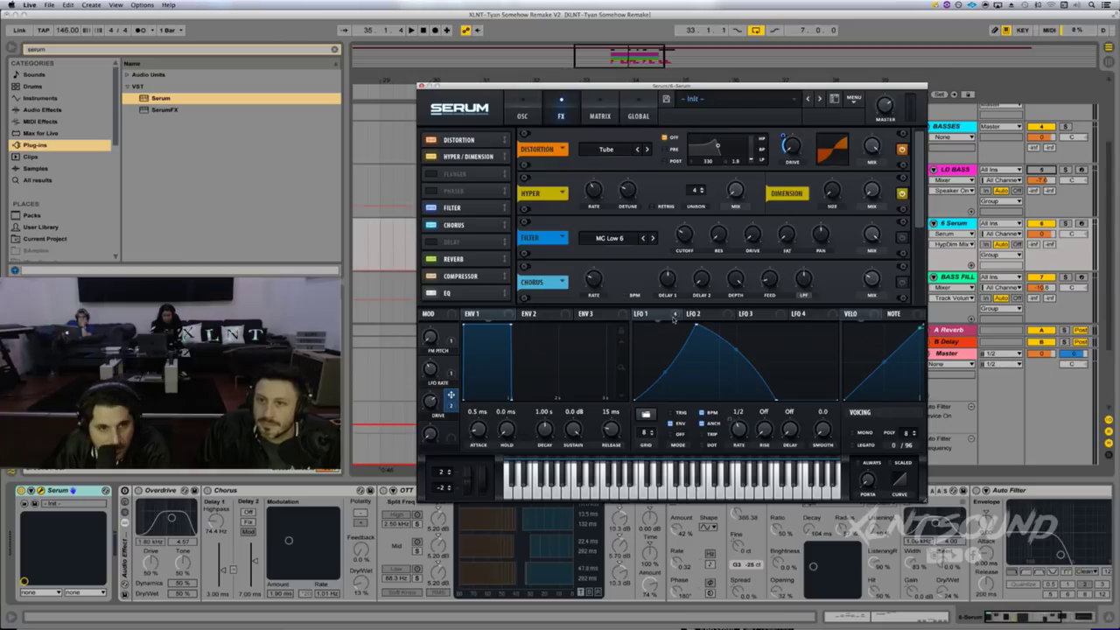
- Assign LFO 1 to both the Hyper mix and the Dimension mix, and play the loop
drag(636, 313, 726, 182)
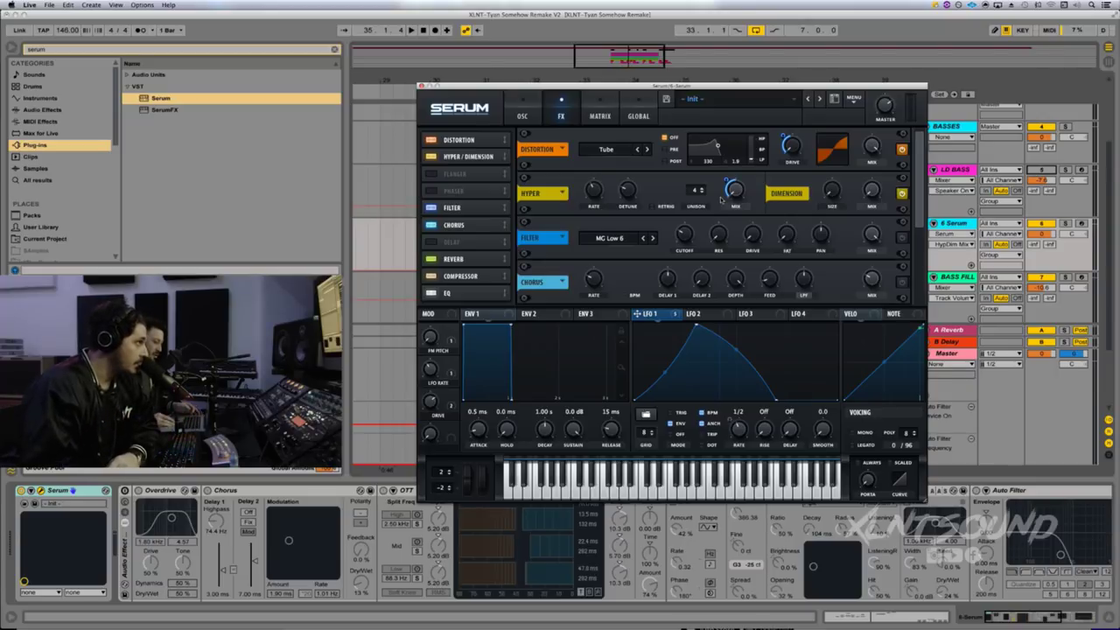
mouse_move(676, 317)
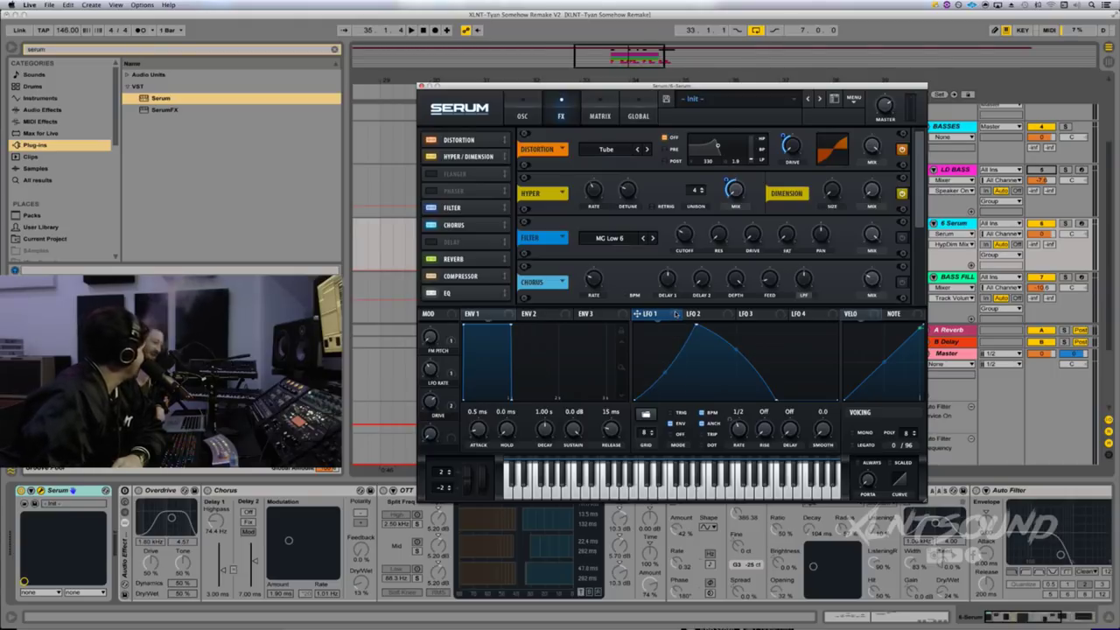
drag(676, 313, 864, 204)
key(space)
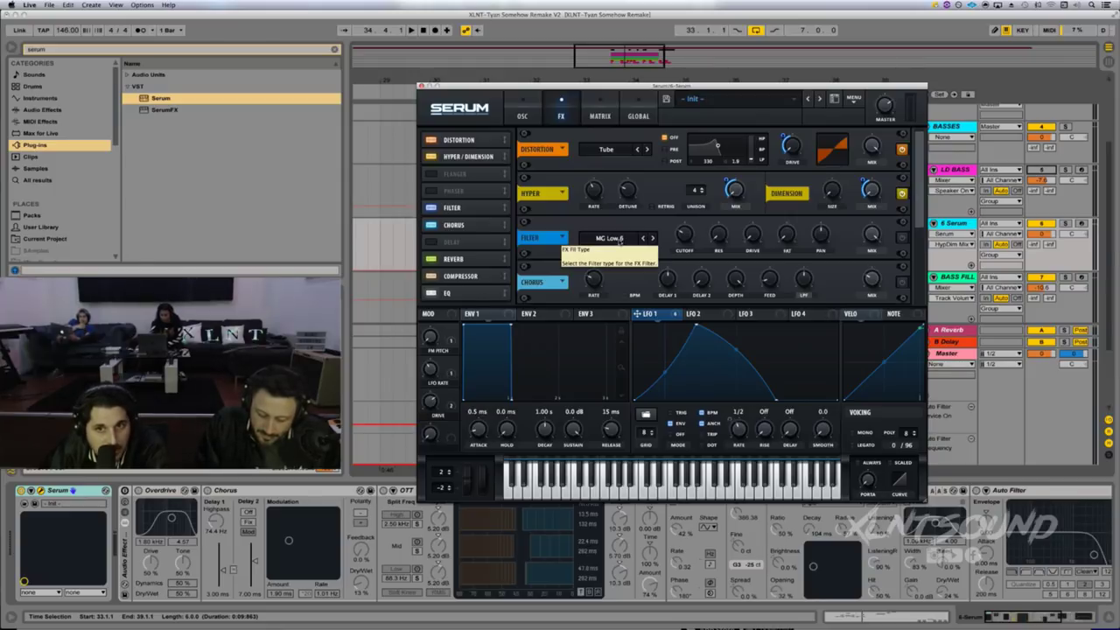
- Check the MG Low 6 effect filter's cutoff, resonance, drive, pan and mix values, and enable the filter
click(688, 236)
click(719, 234)
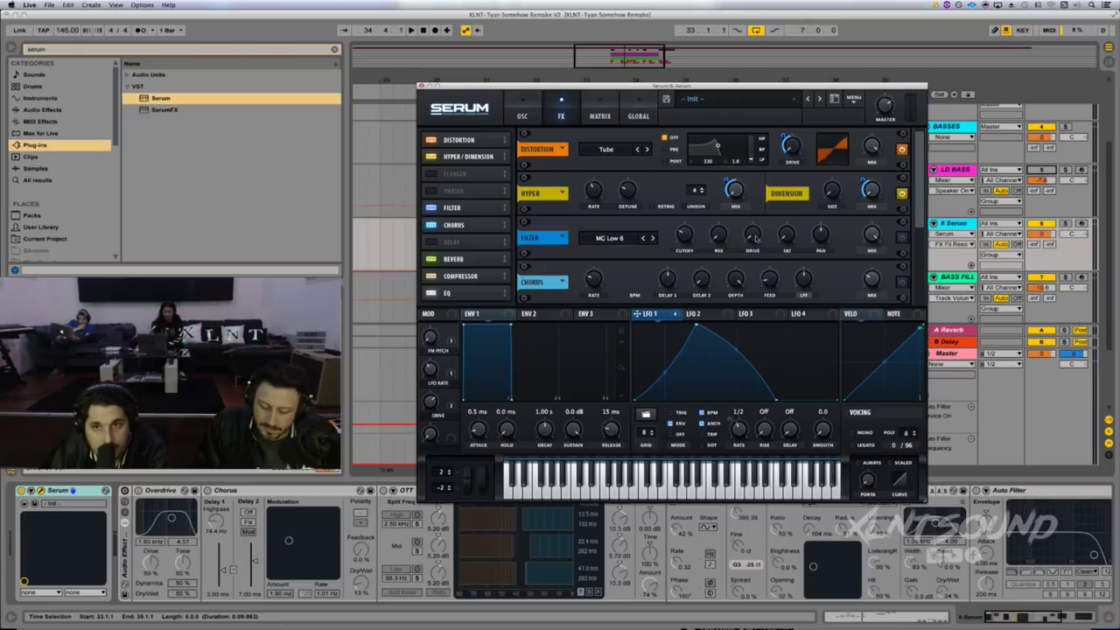
click(756, 235)
click(821, 233)
click(870, 233)
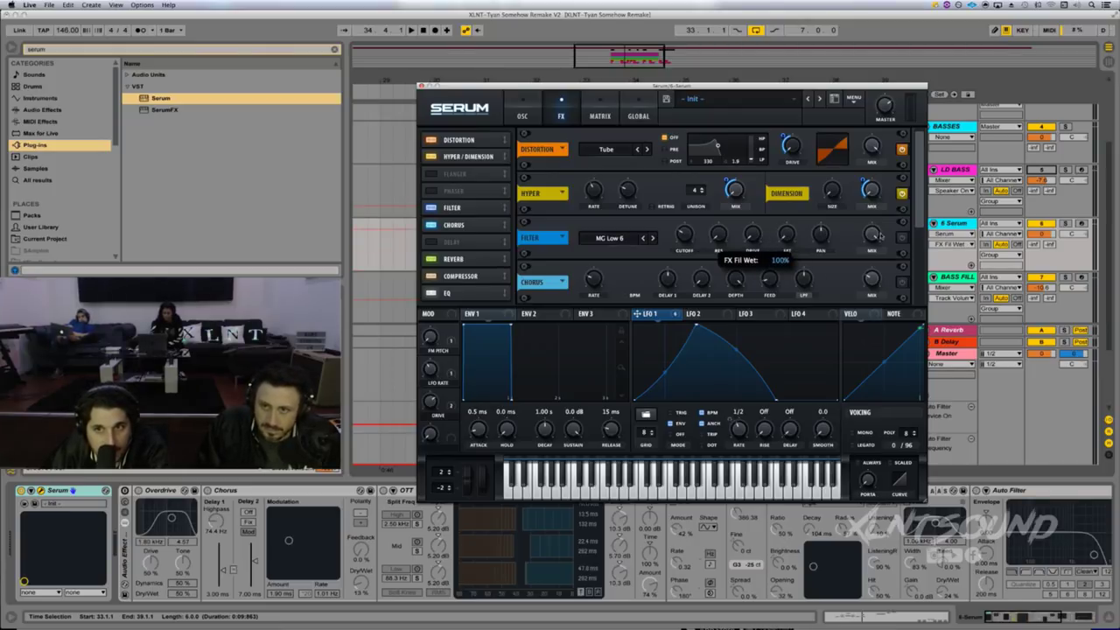
click(903, 239)
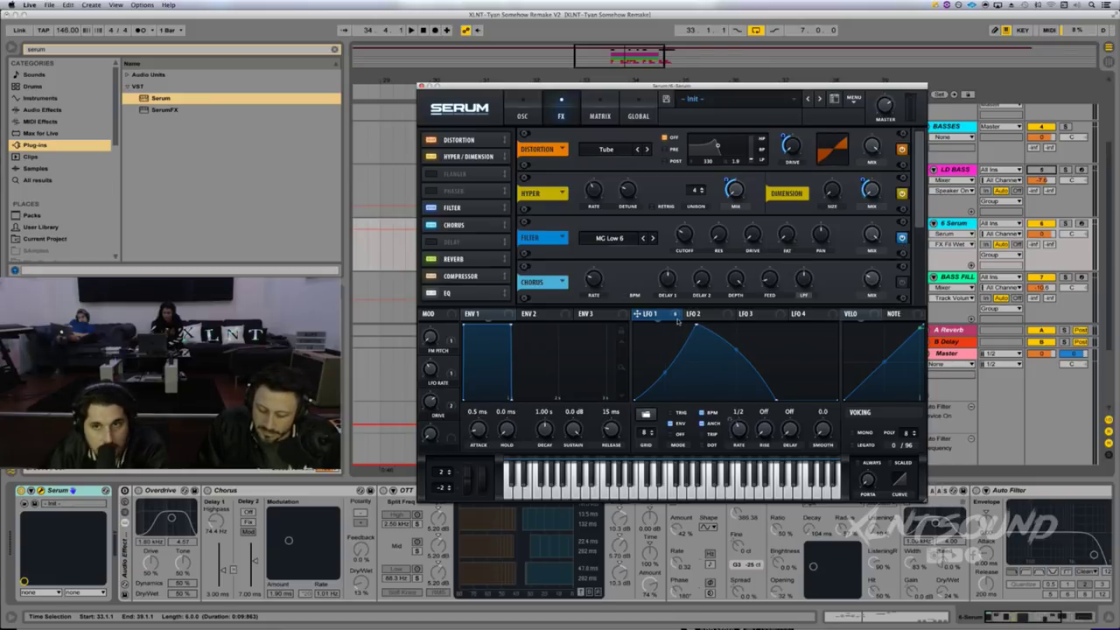
- Assign LFO 1 to the effect filter's cutoff with an amount of 67 and play the loop
drag(676, 321, 680, 232)
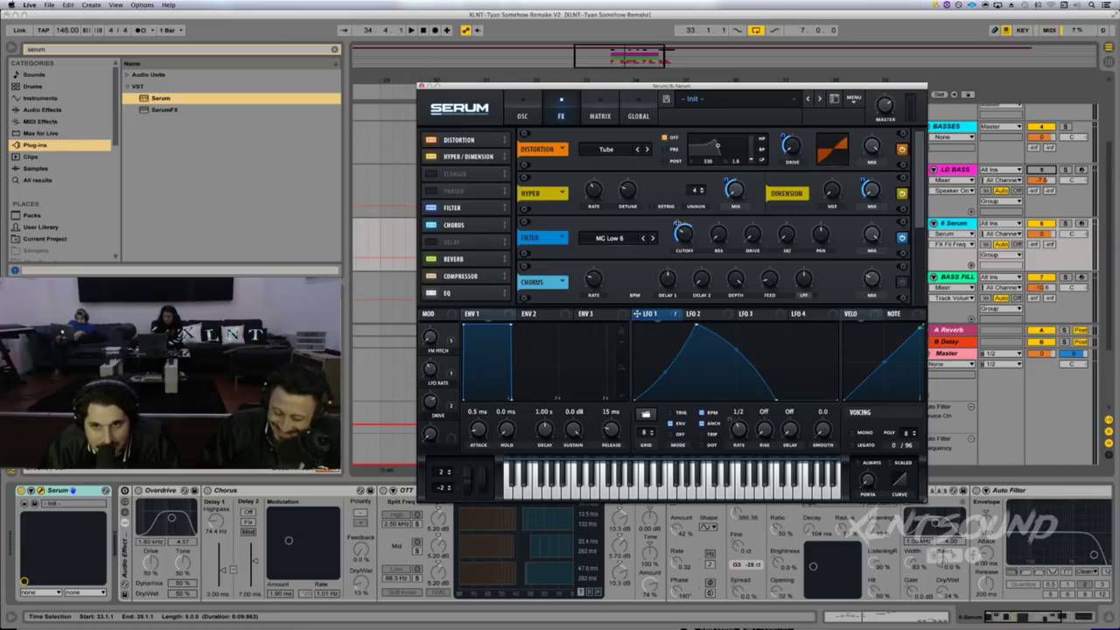
mouse_move(677, 228)
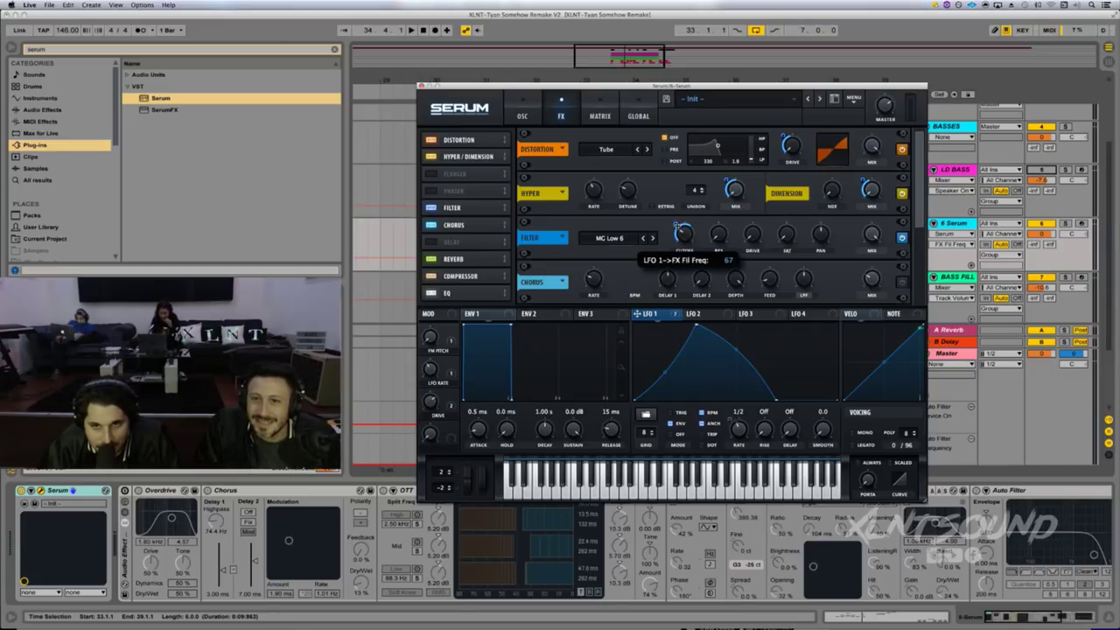
key(space)
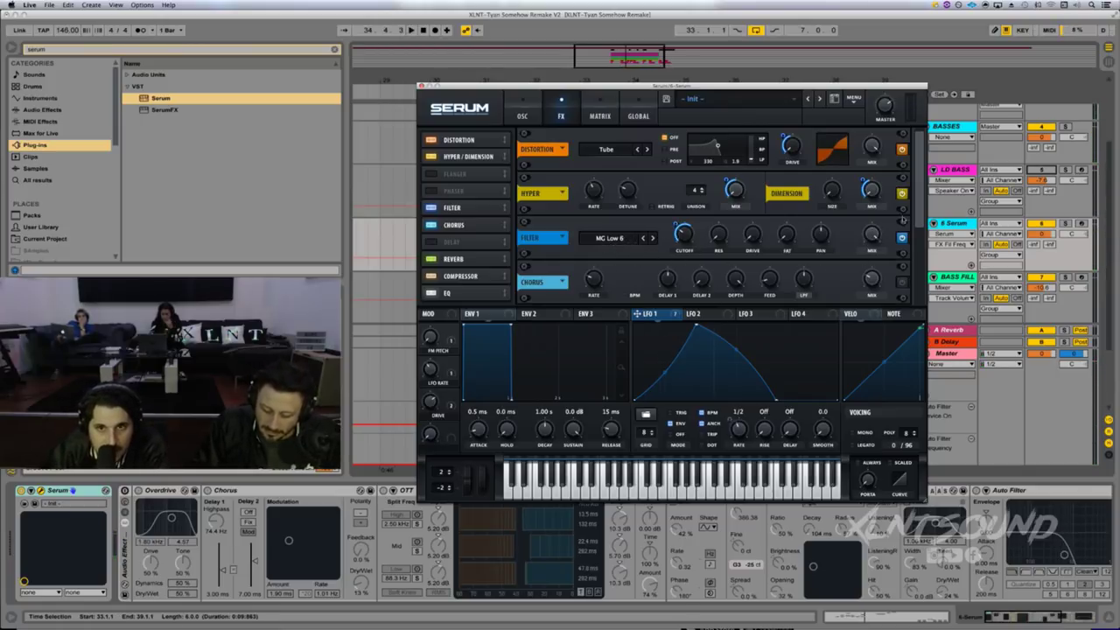
- Enable the Chorus effect, check its mix, low-pass filter, depth, both delays and rate, and play the loop
drag(915, 210, 913, 233)
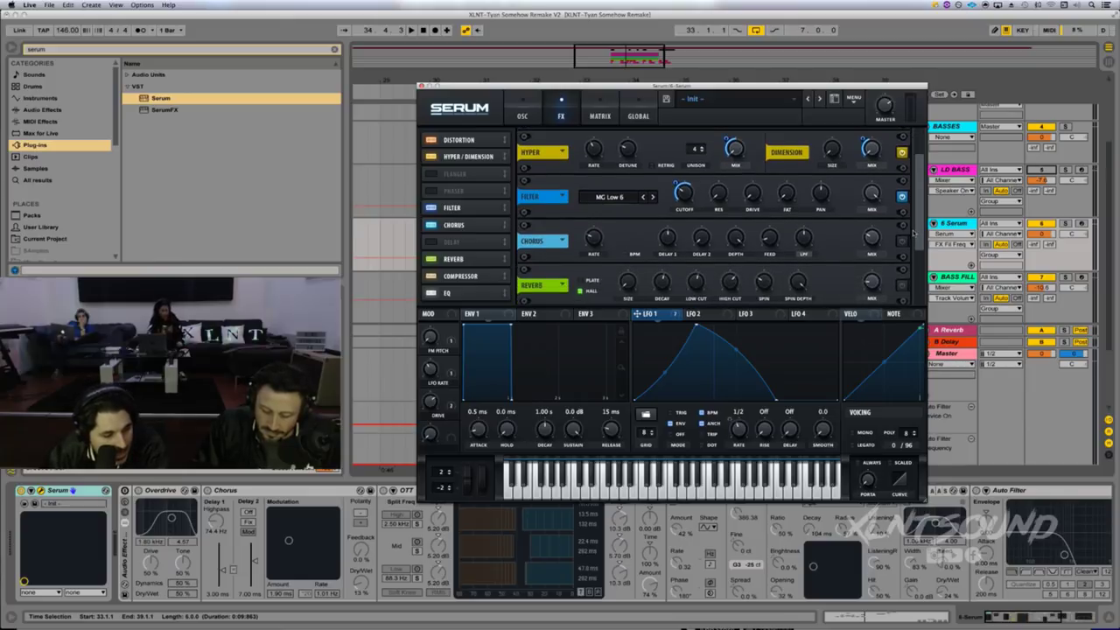
click(901, 241)
drag(868, 238, 867, 238)
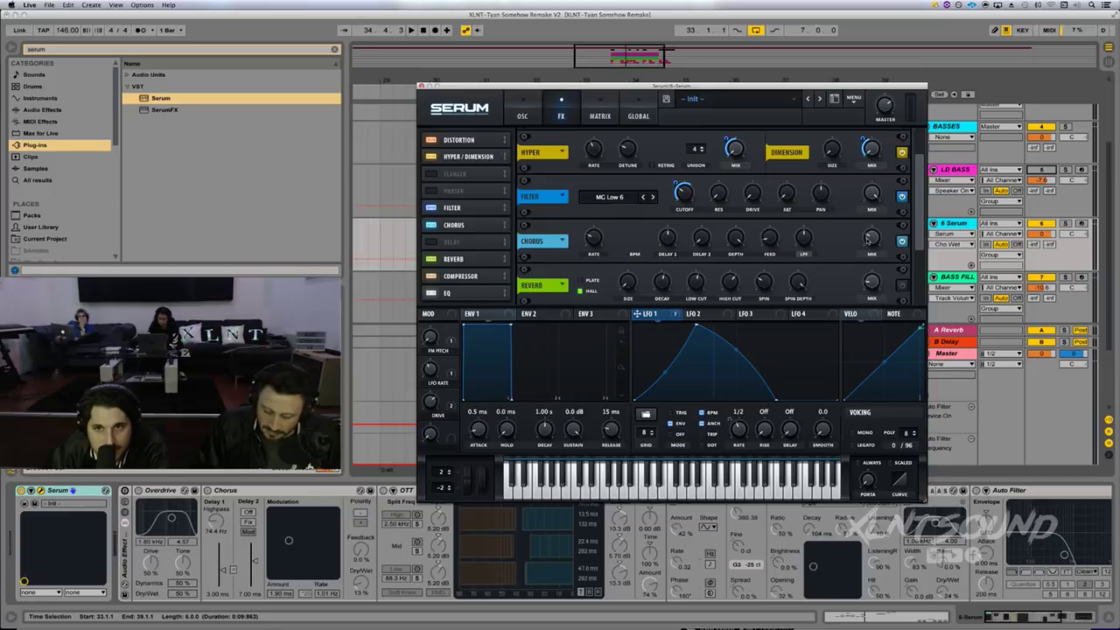
click(804, 238)
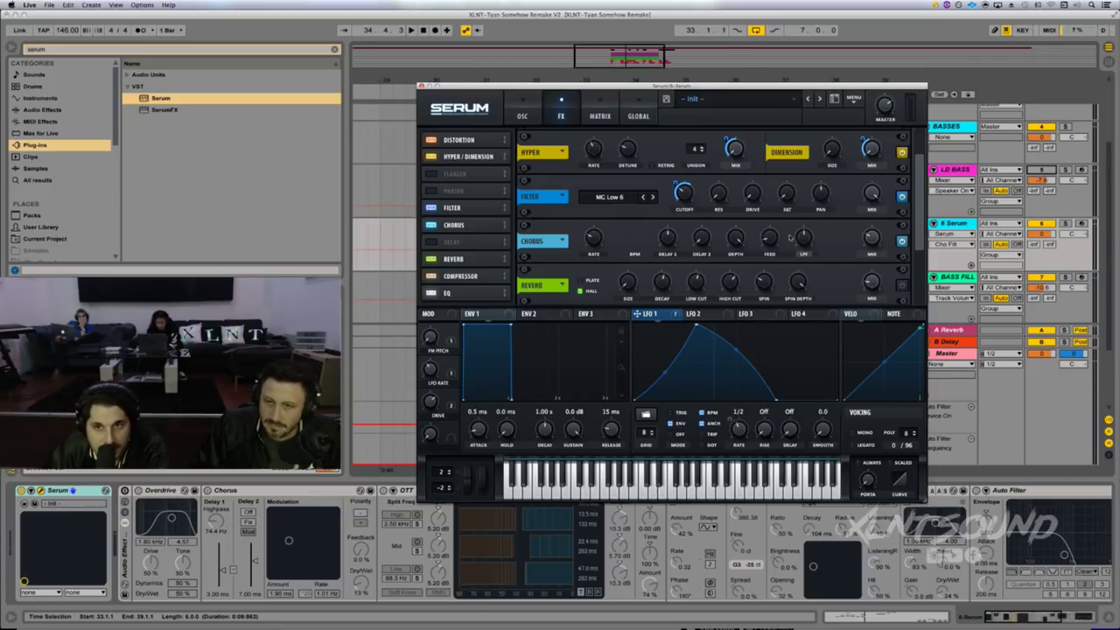
click(734, 239)
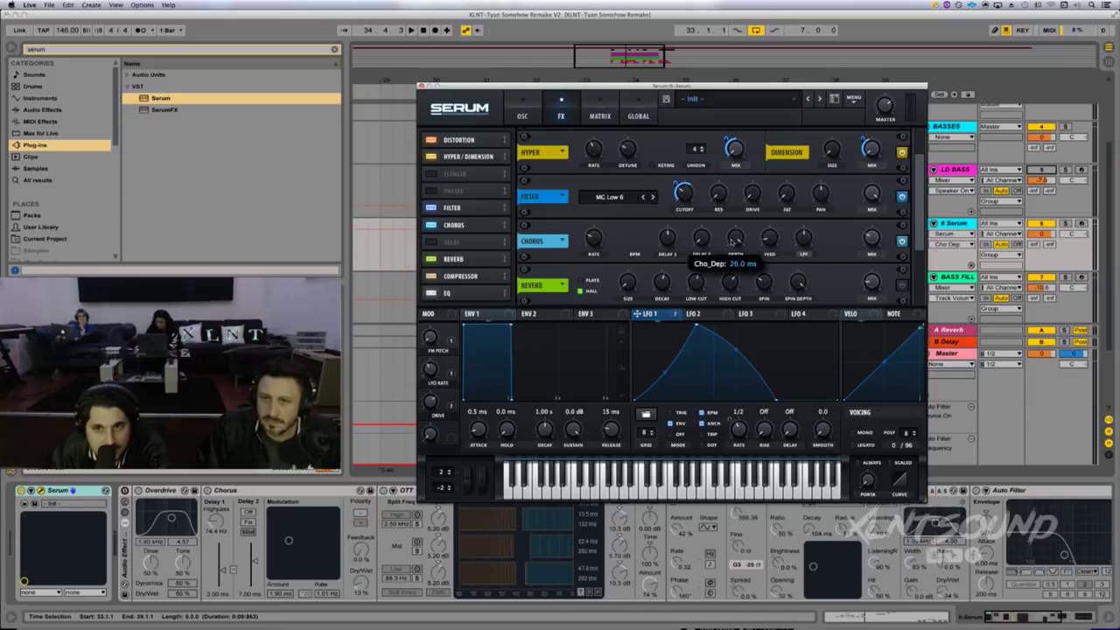
click(700, 238)
mouse_move(667, 239)
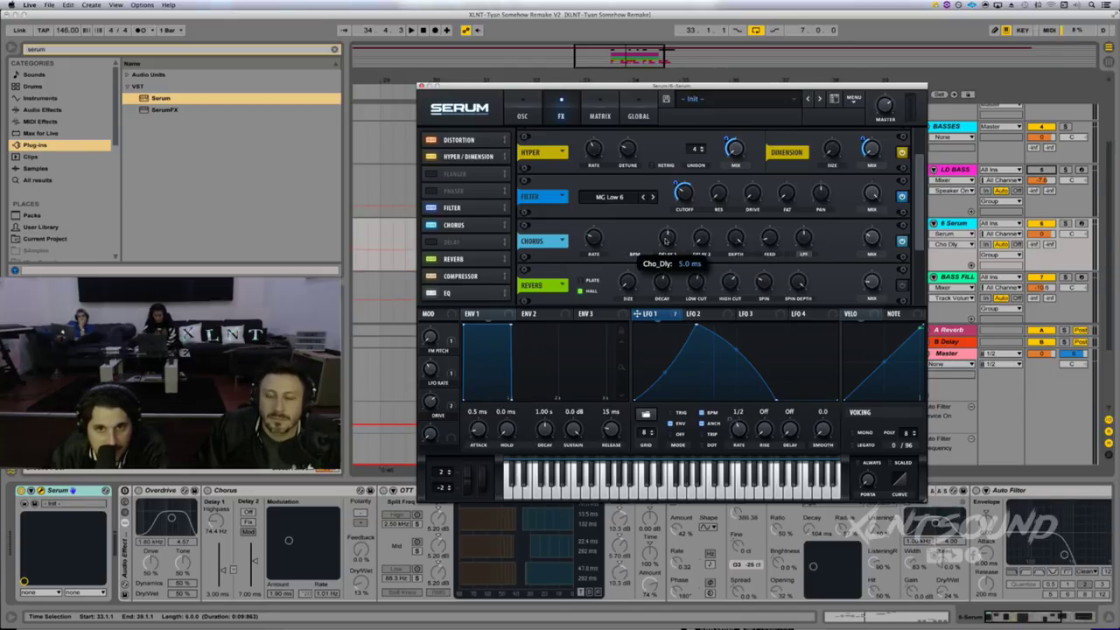
click(597, 240)
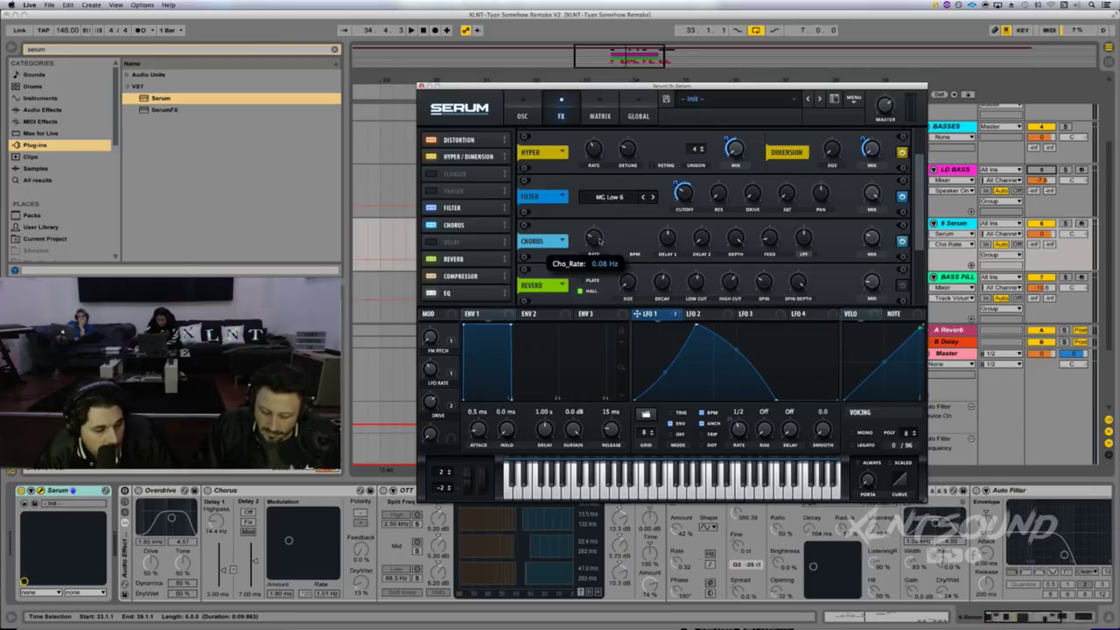
key(space)
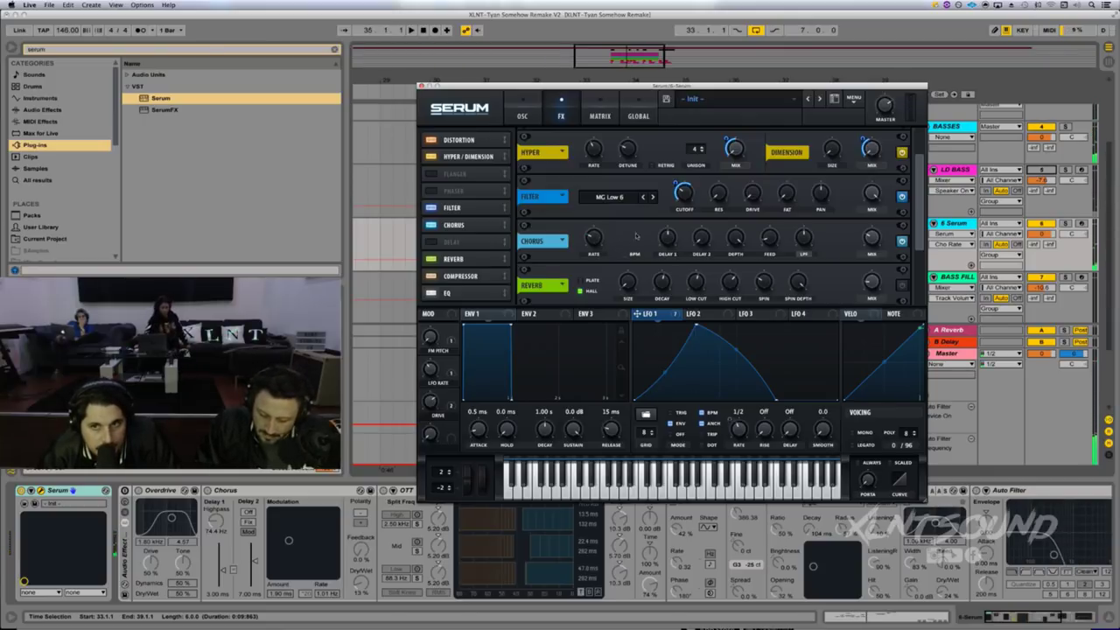
- Enable the Hall reverb and check its mix, spin depth, spin, high cut, low cut, decay and size
scroll(918, 238, down, 2)
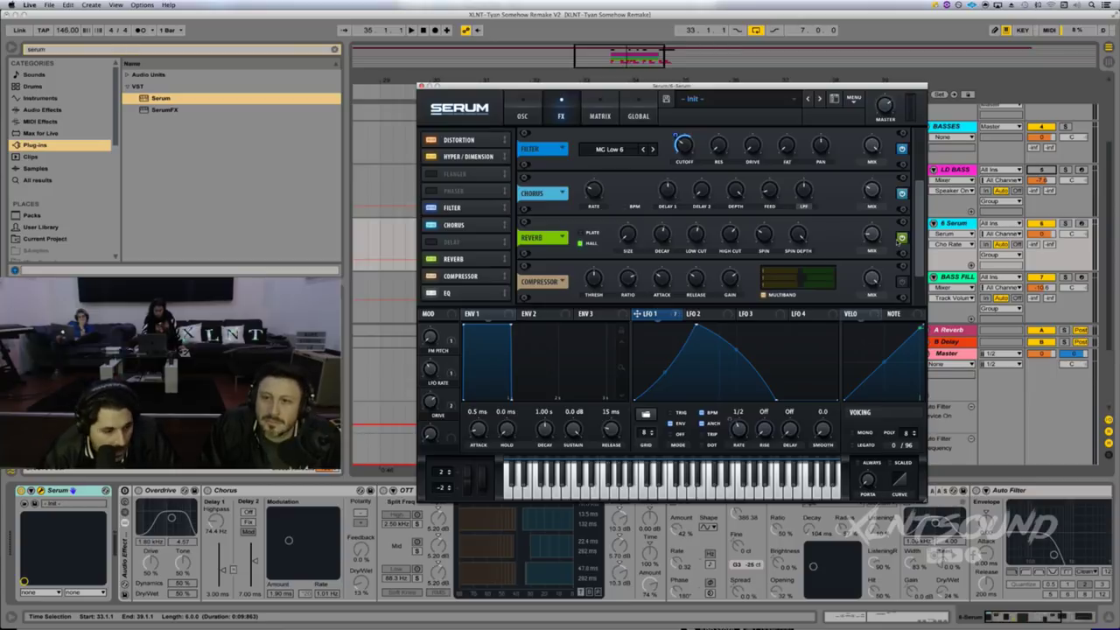
click(875, 239)
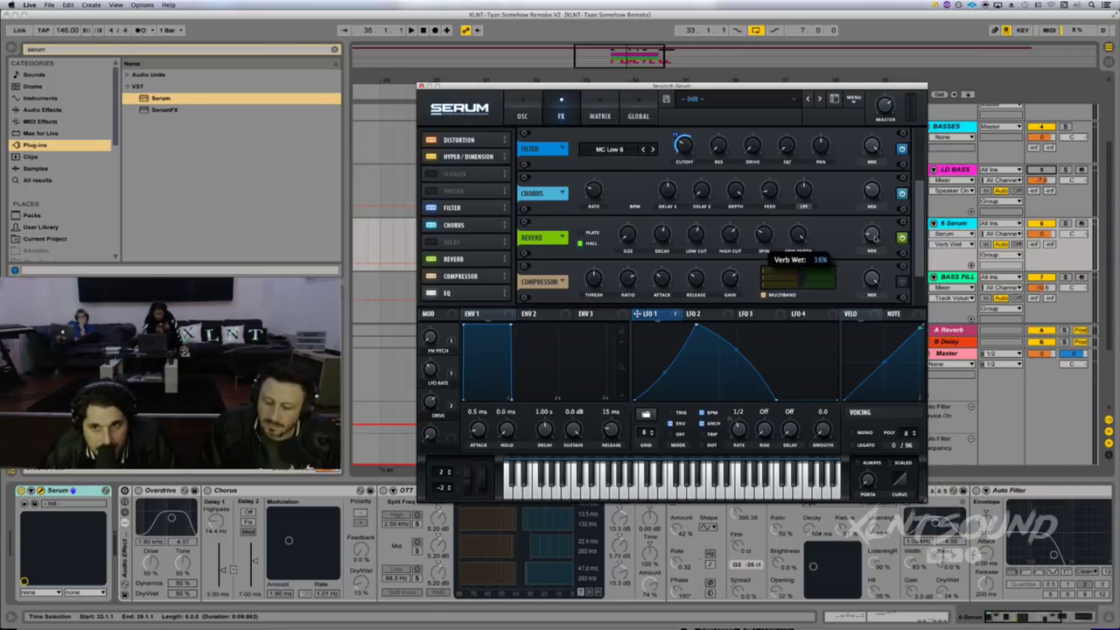
click(798, 234)
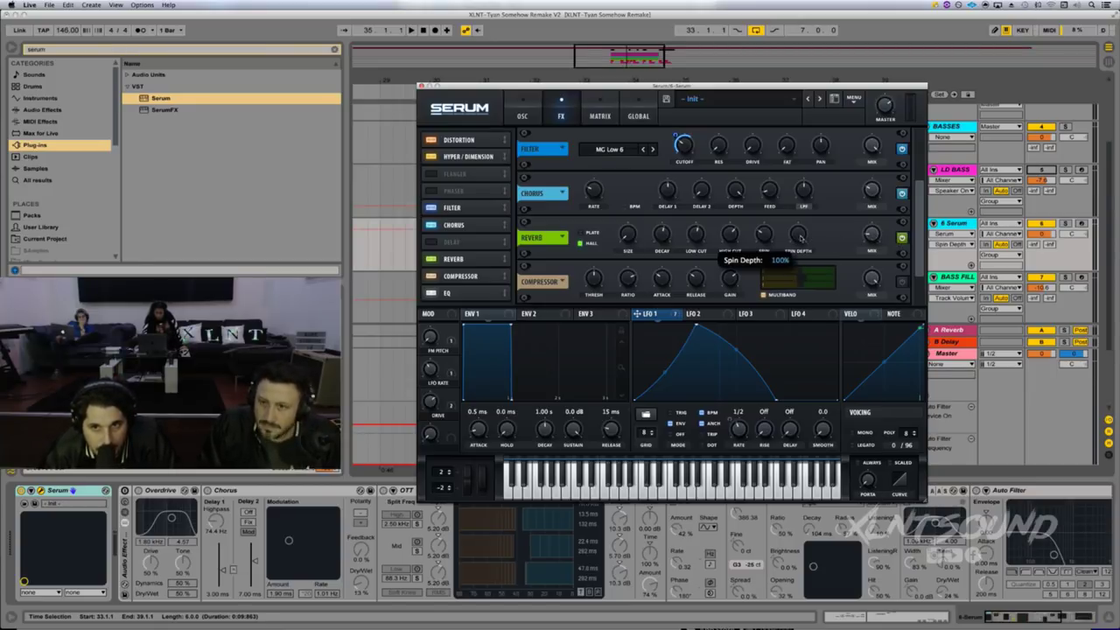
click(765, 235)
click(731, 235)
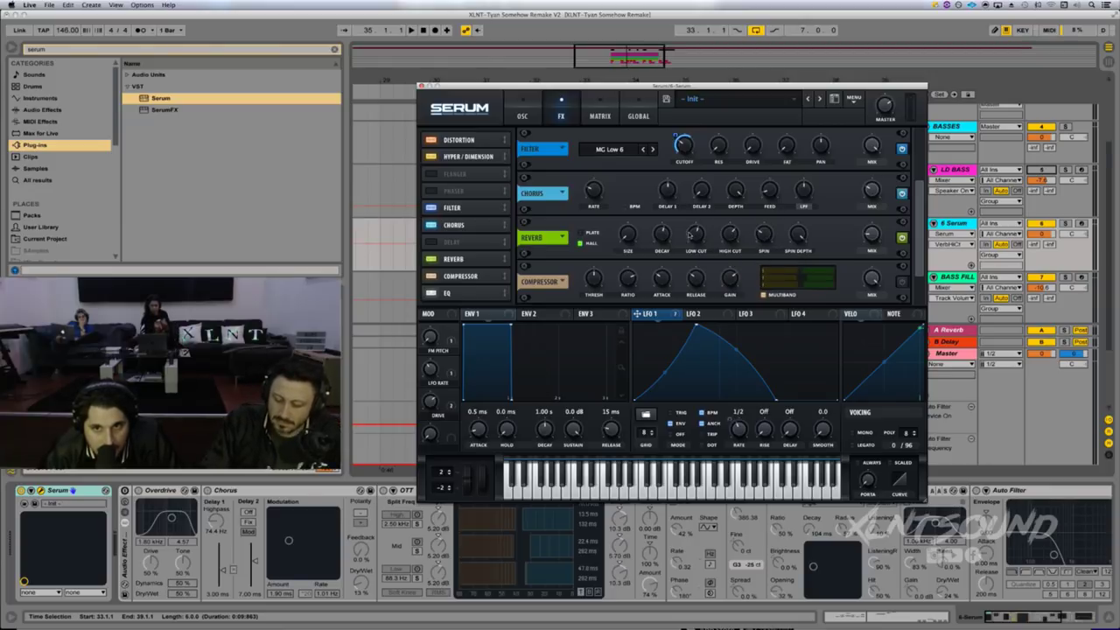
click(695, 235)
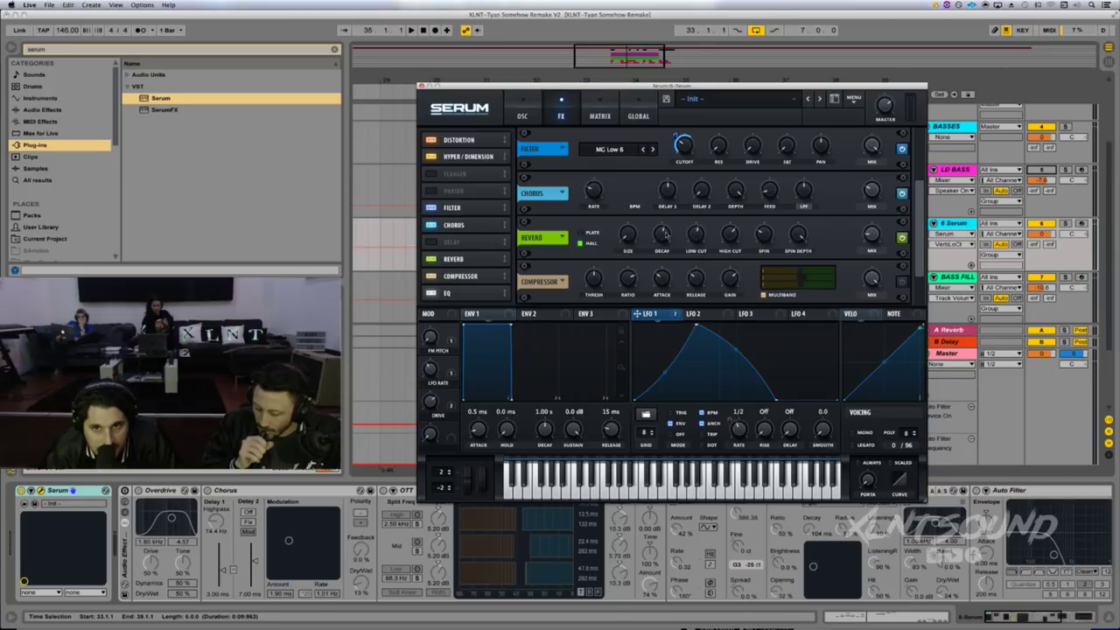
click(662, 234)
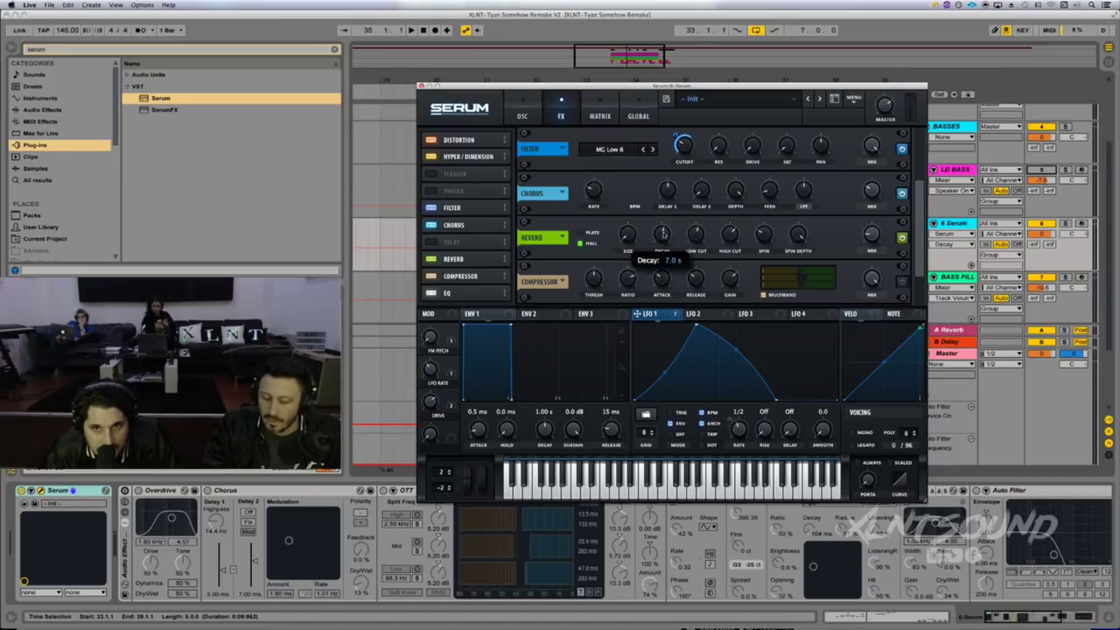
click(628, 234)
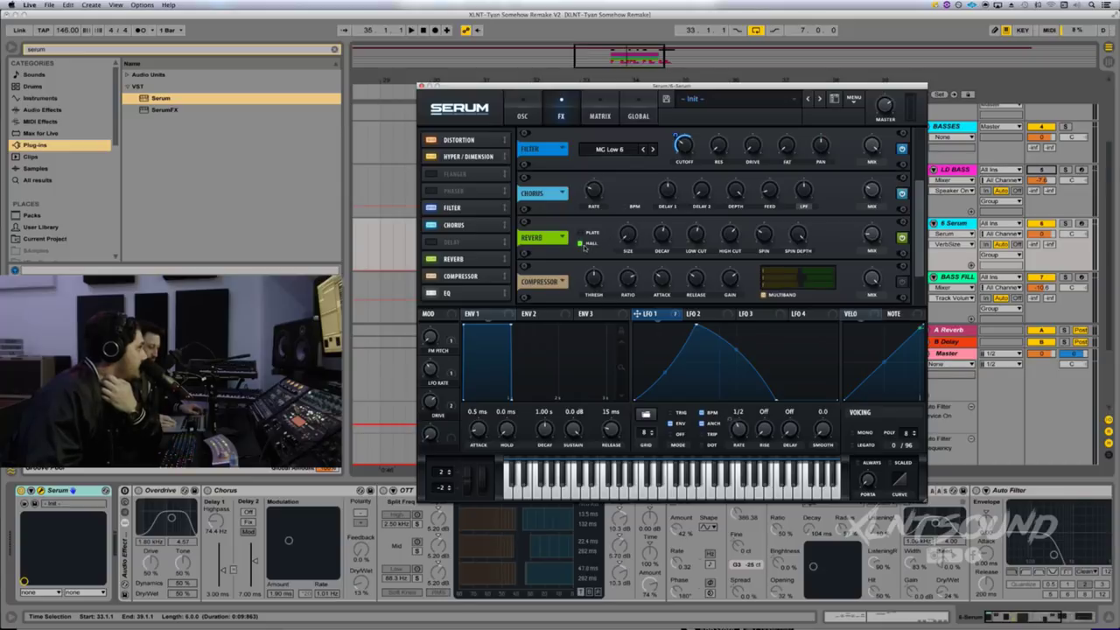
- Enable the multiband compressor, check its threshold, ratio, attack, release and gain, and adjust the master volume while playing the loop
scroll(915, 250, down, 2)
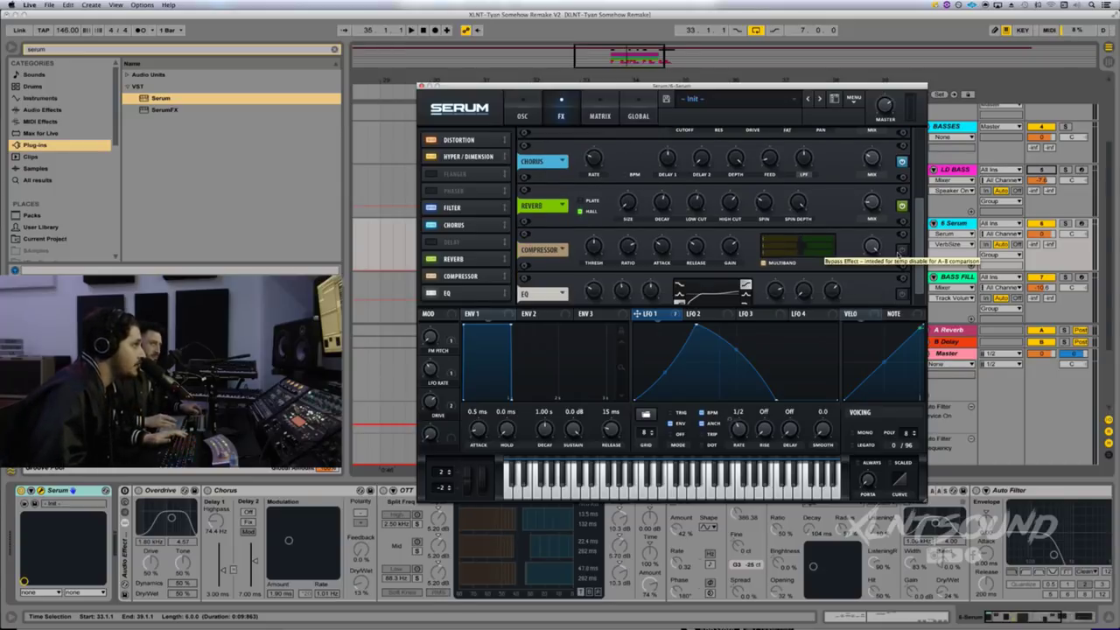
click(902, 251)
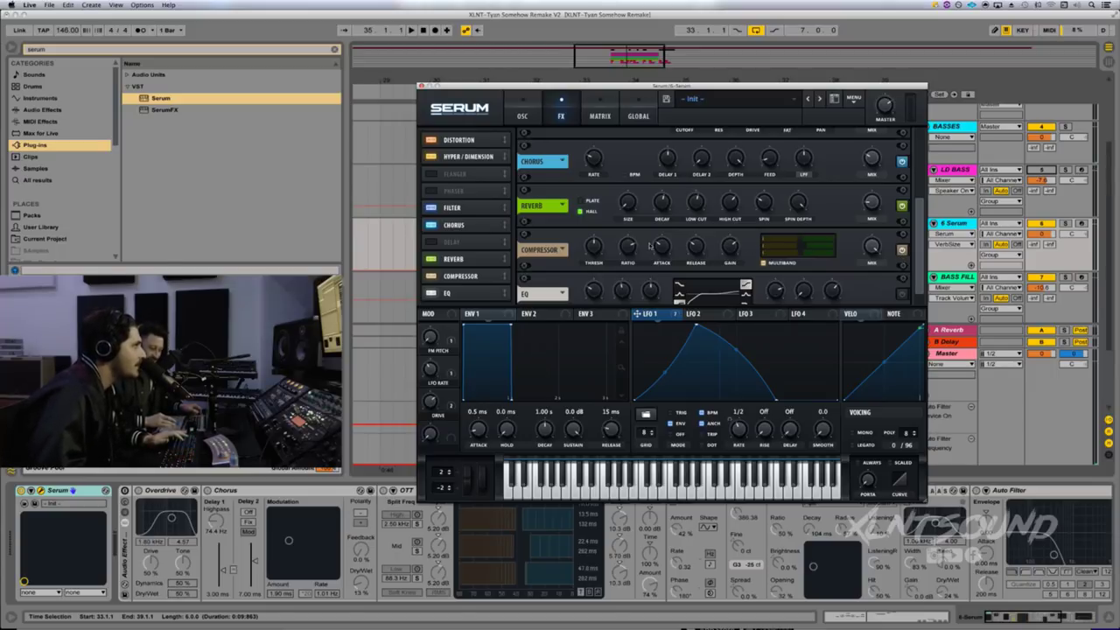
click(592, 249)
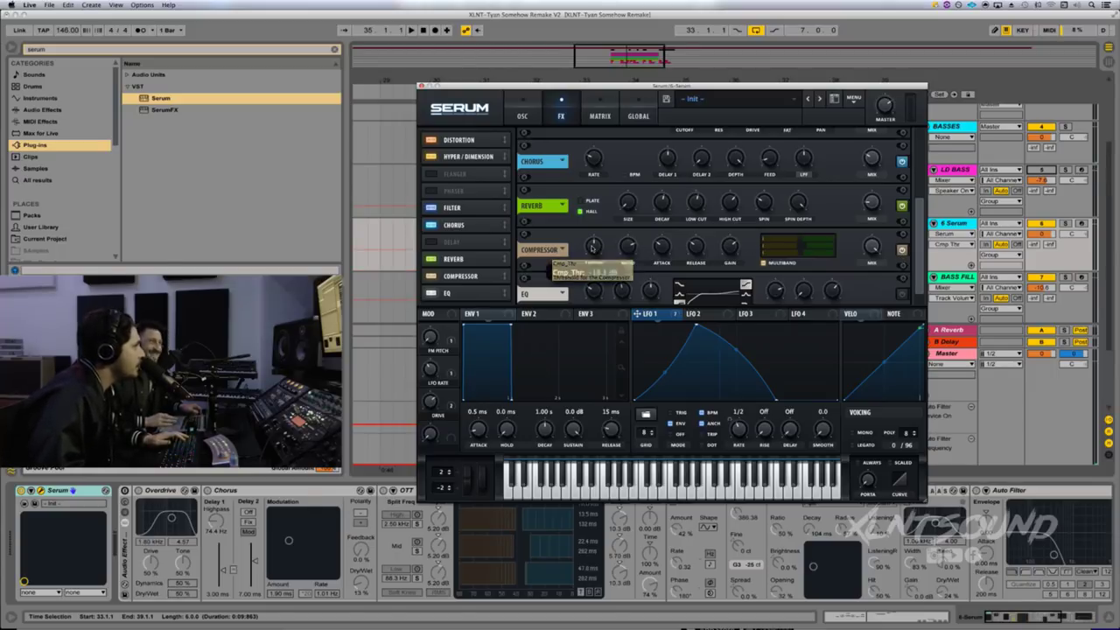
click(625, 249)
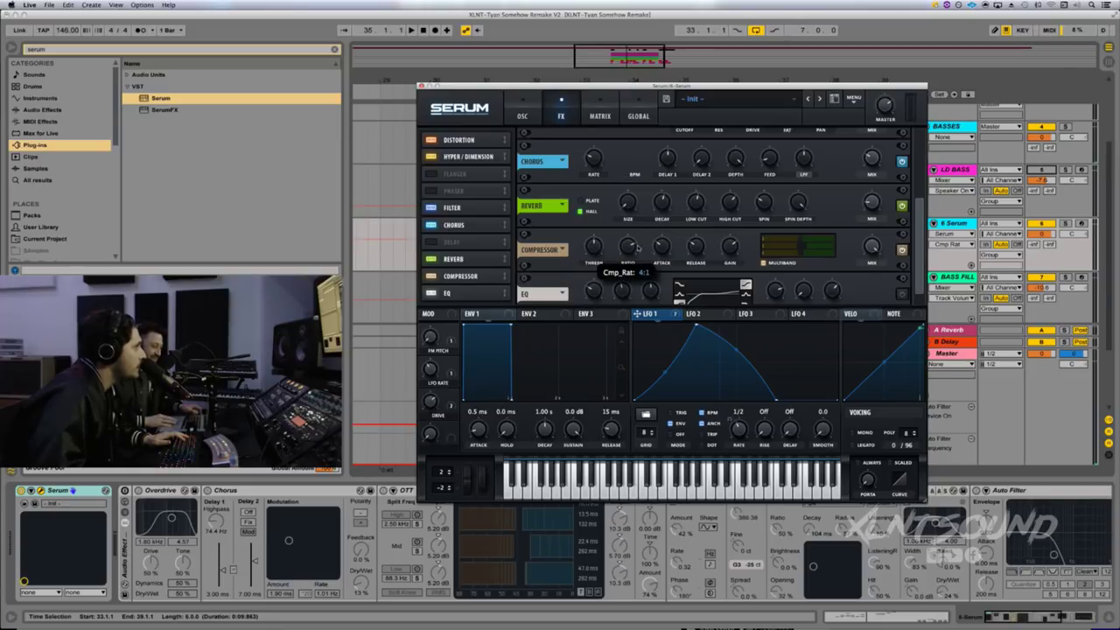
click(662, 247)
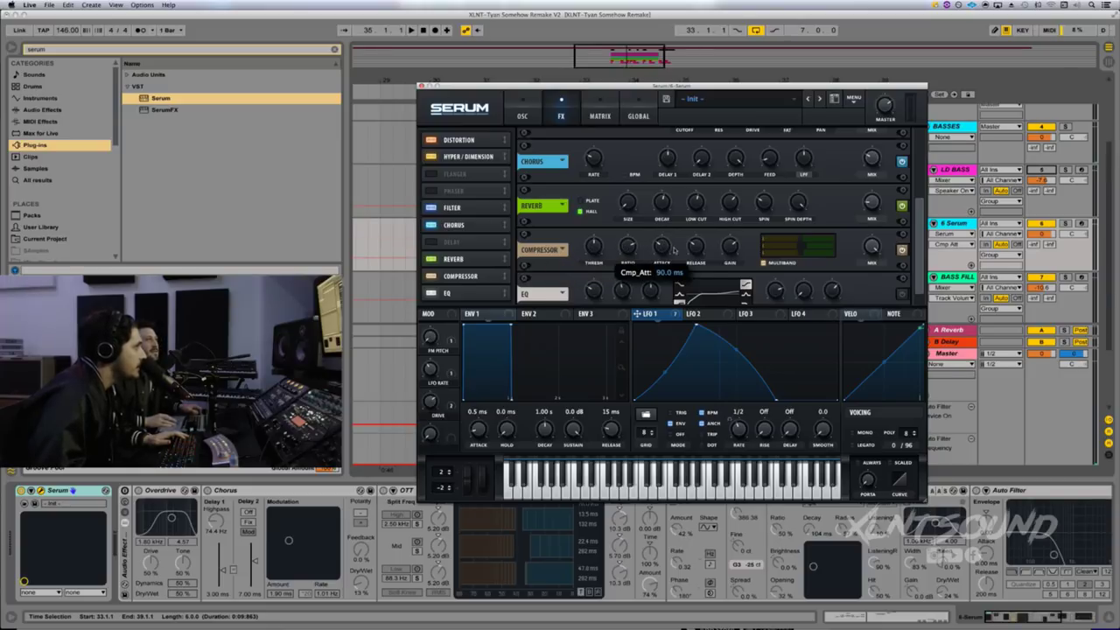
click(694, 248)
click(730, 248)
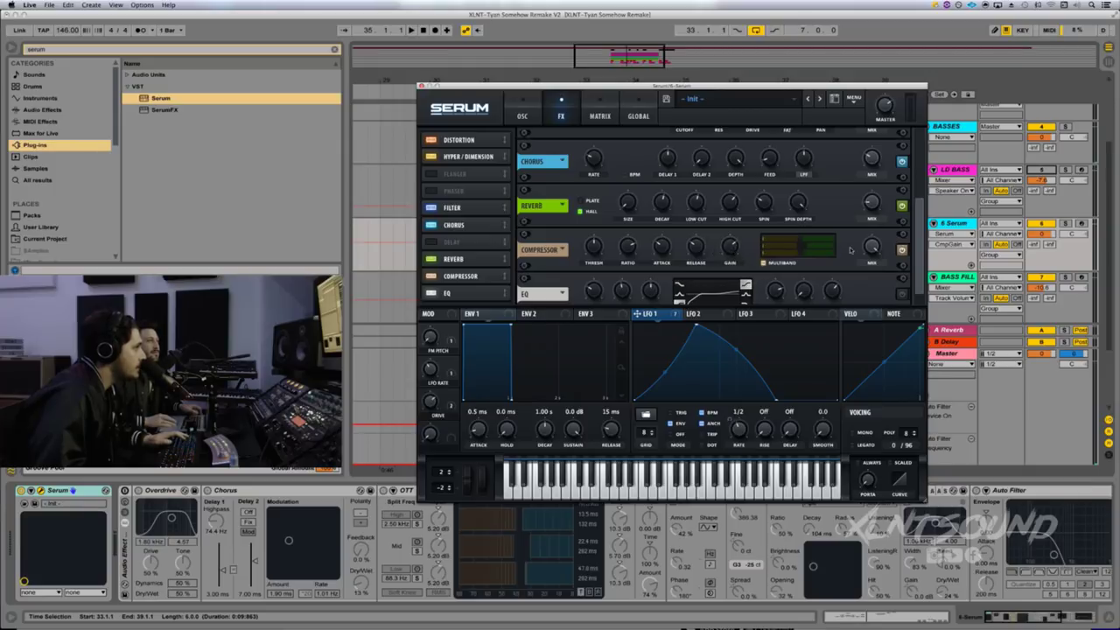
key(space)
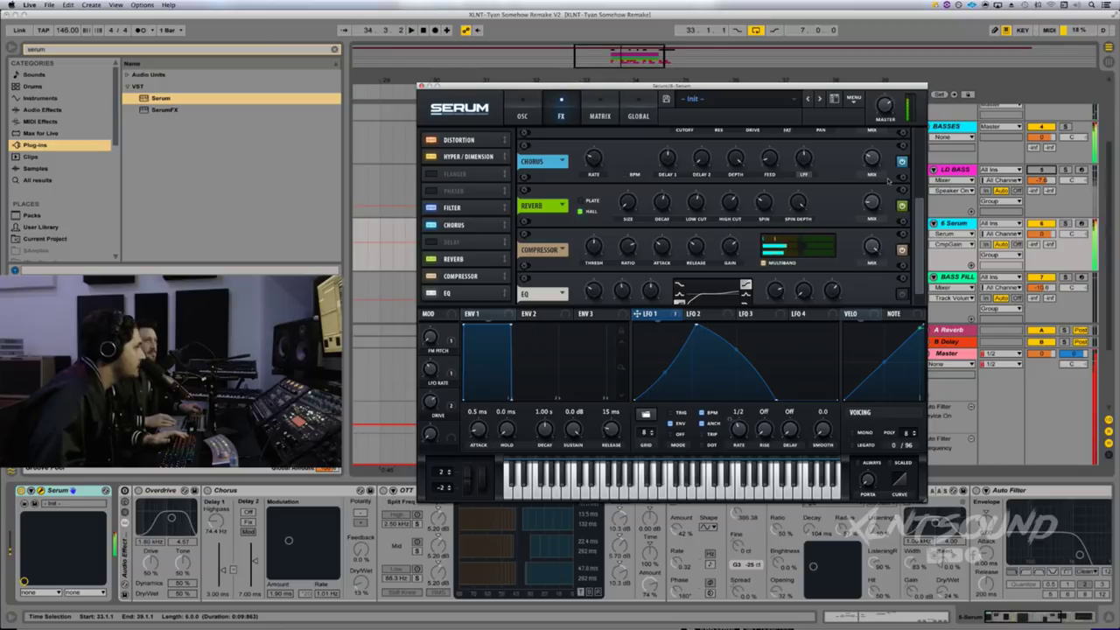
click(885, 107)
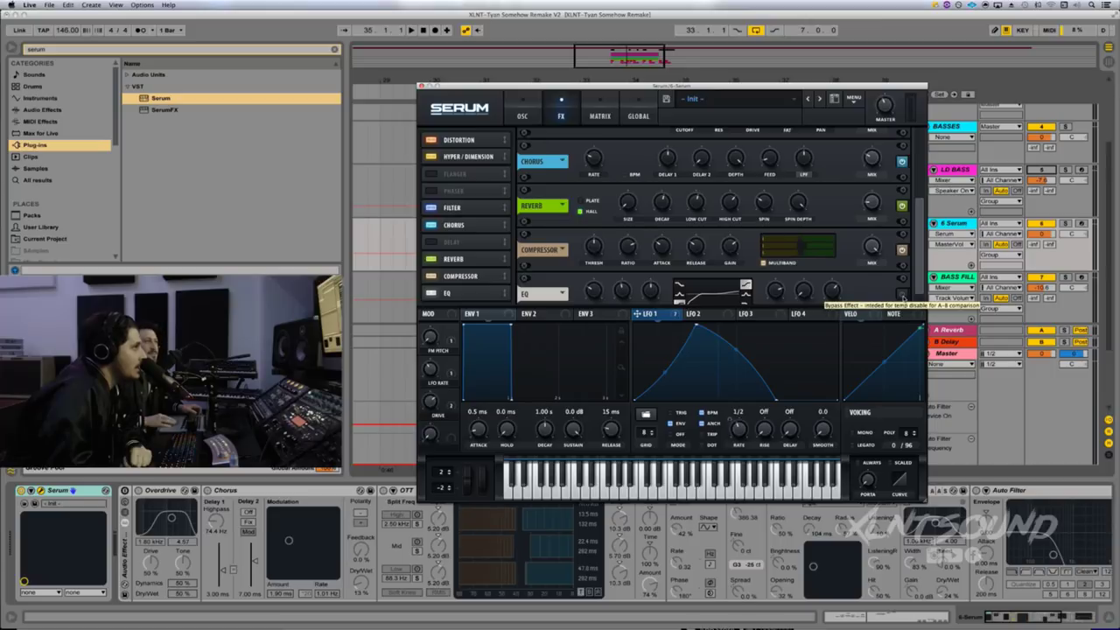
- Enable the EQ effect and check its high band's gain, Q and frequency
click(901, 296)
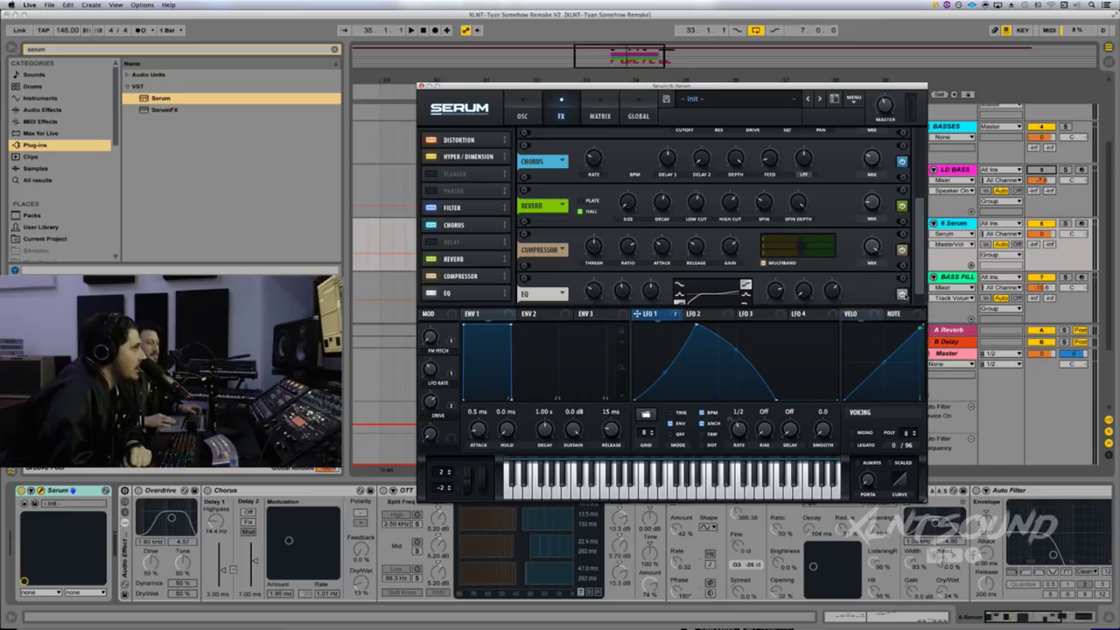
scroll(922, 273, down, 1)
click(835, 280)
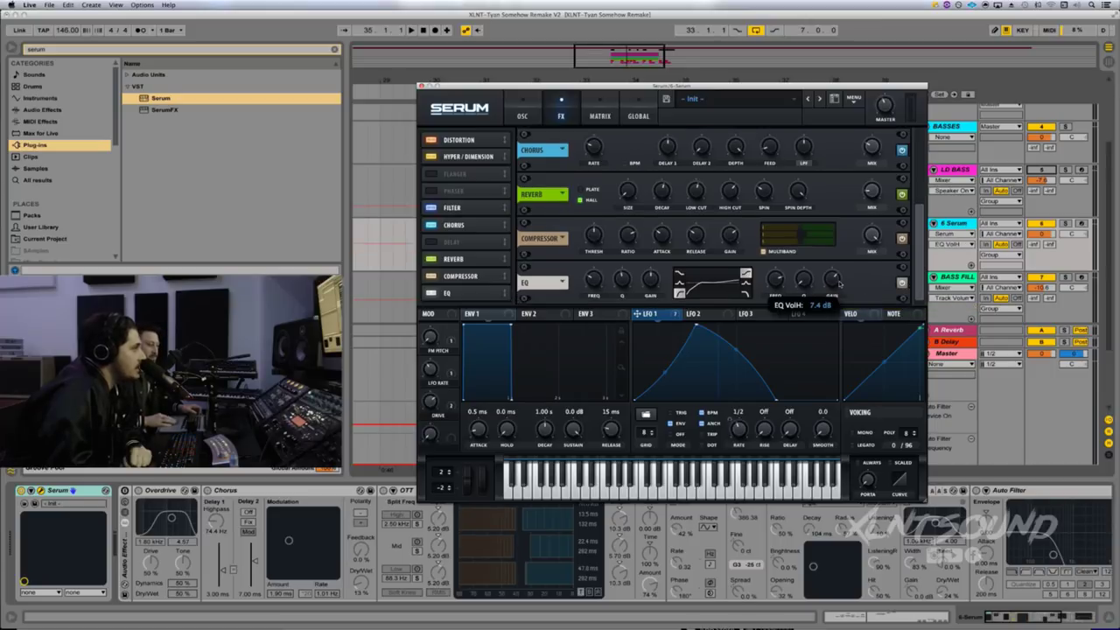
click(801, 281)
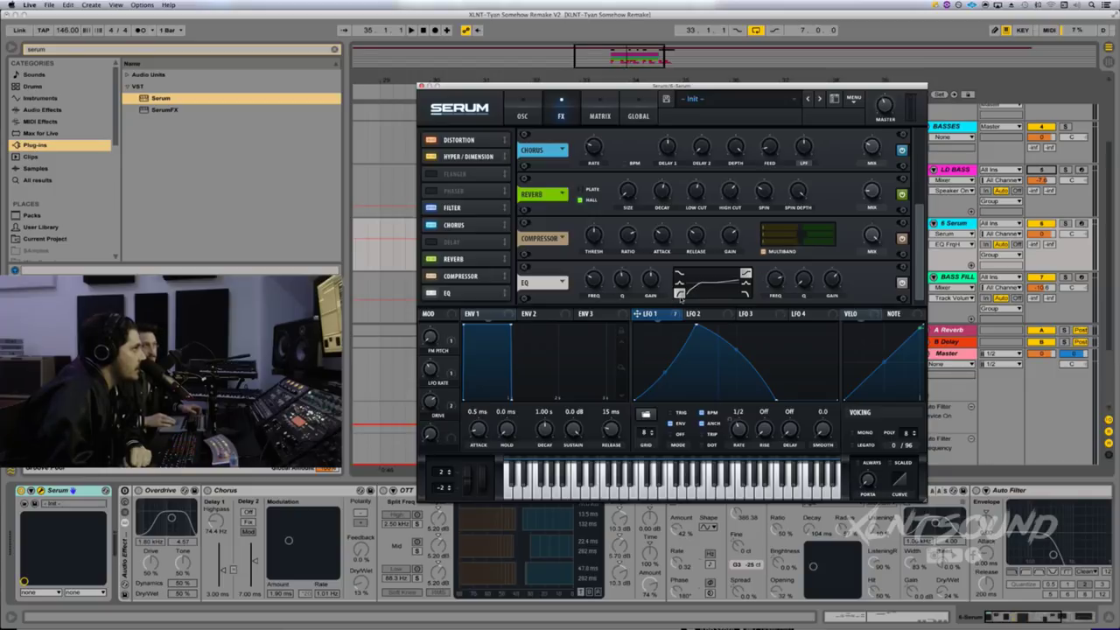
- Assign LFO 1 to the EQ's low-band frequency with an amount of 45, set that frequency to 145 Hz, and play the loop
mouse_move(592, 280)
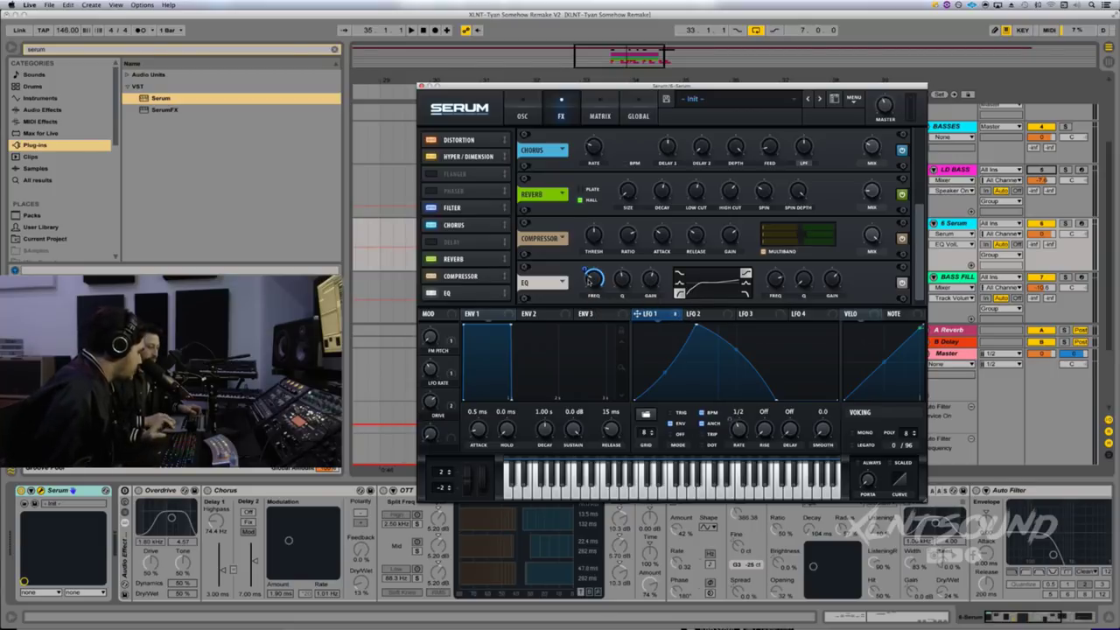
drag(589, 280, 581, 278)
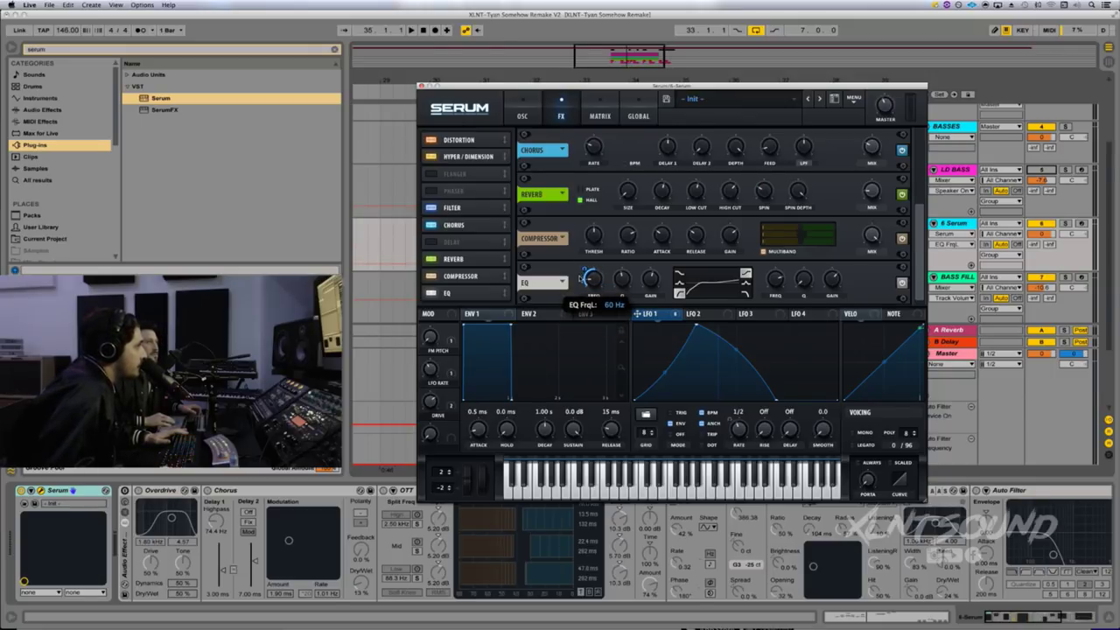
drag(581, 279, 583, 277)
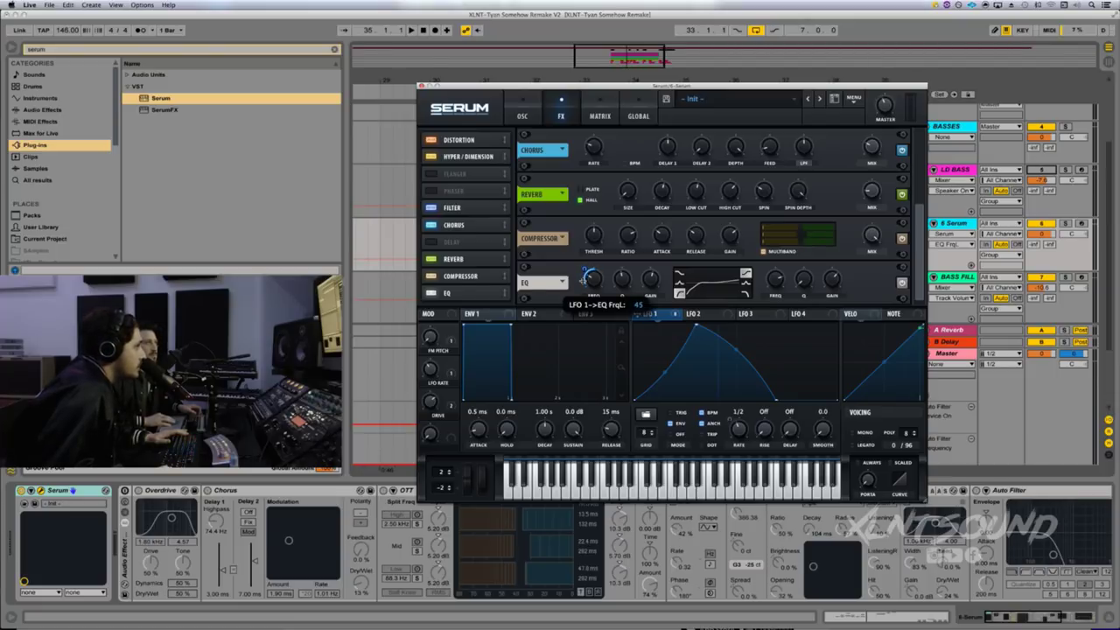
drag(582, 282, 592, 283)
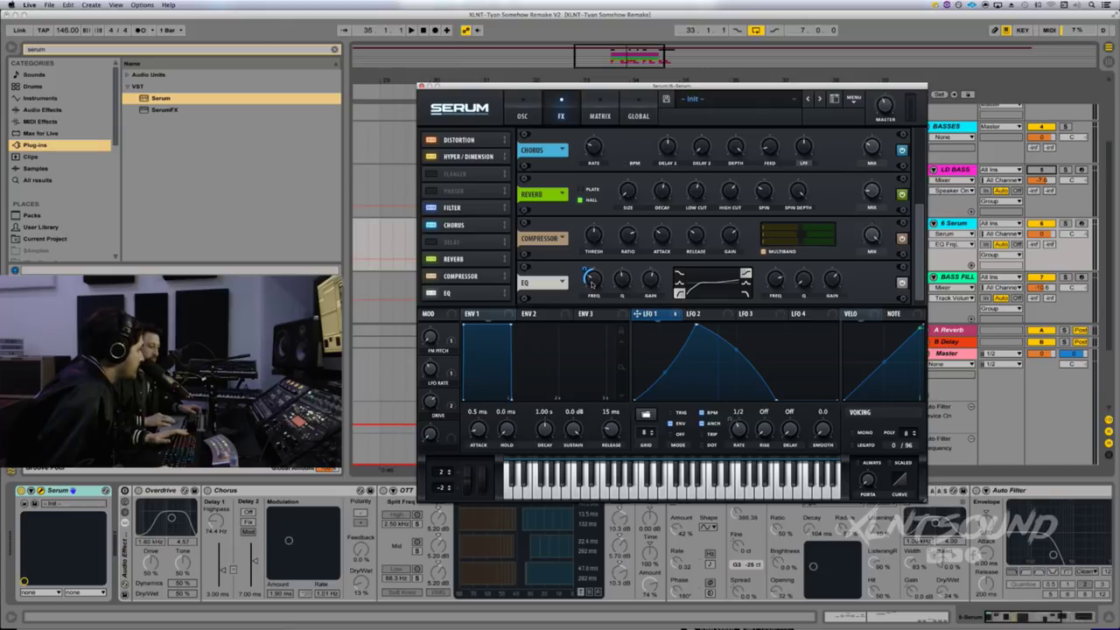
mouse_move(591, 284)
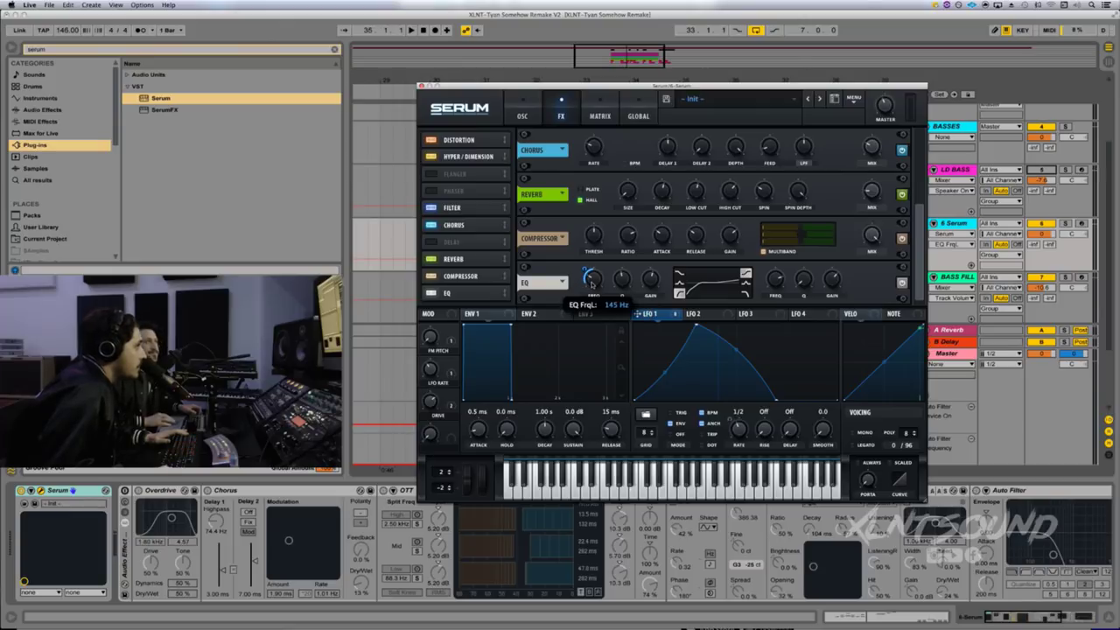
key(space)
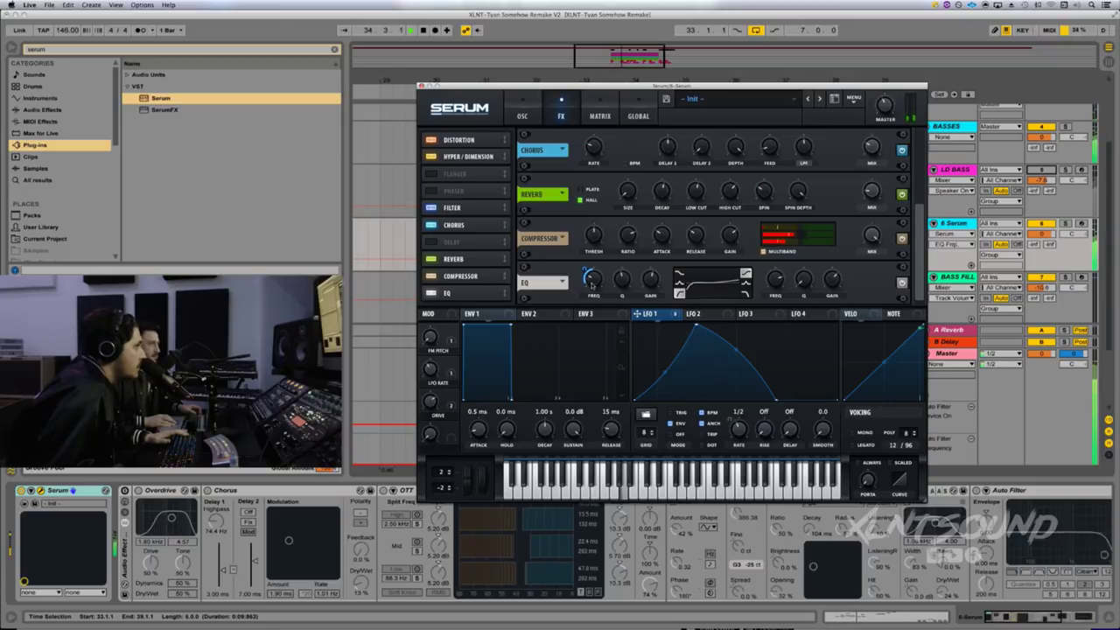
key(space)
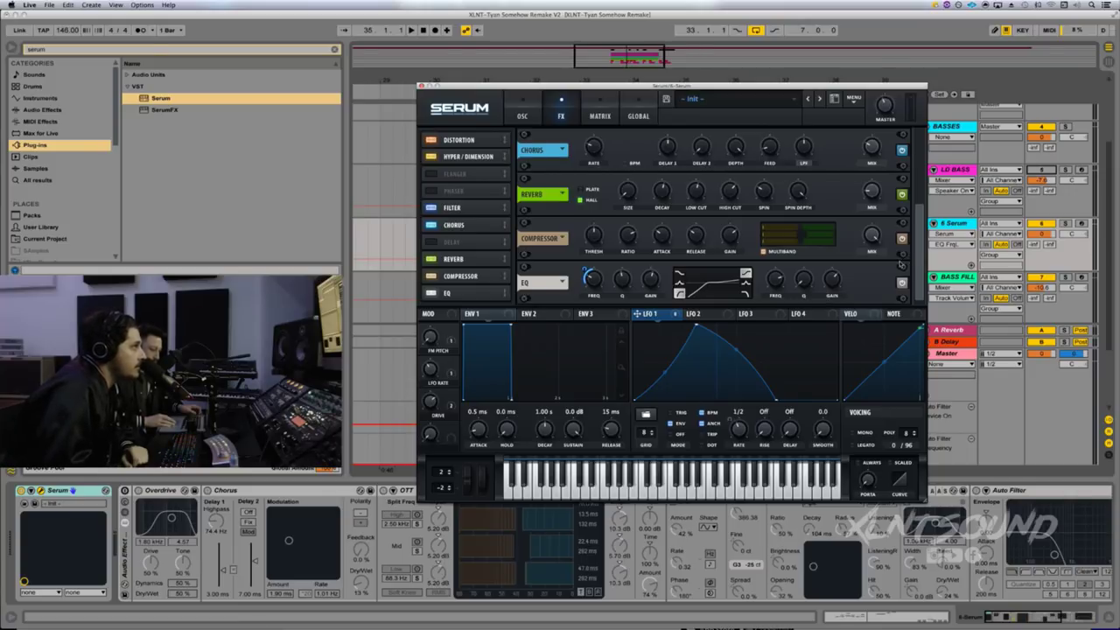
- Assign the Drive macro to the EQ's high-band gain and to the effect filter's cutoff
drag(450, 406, 823, 293)
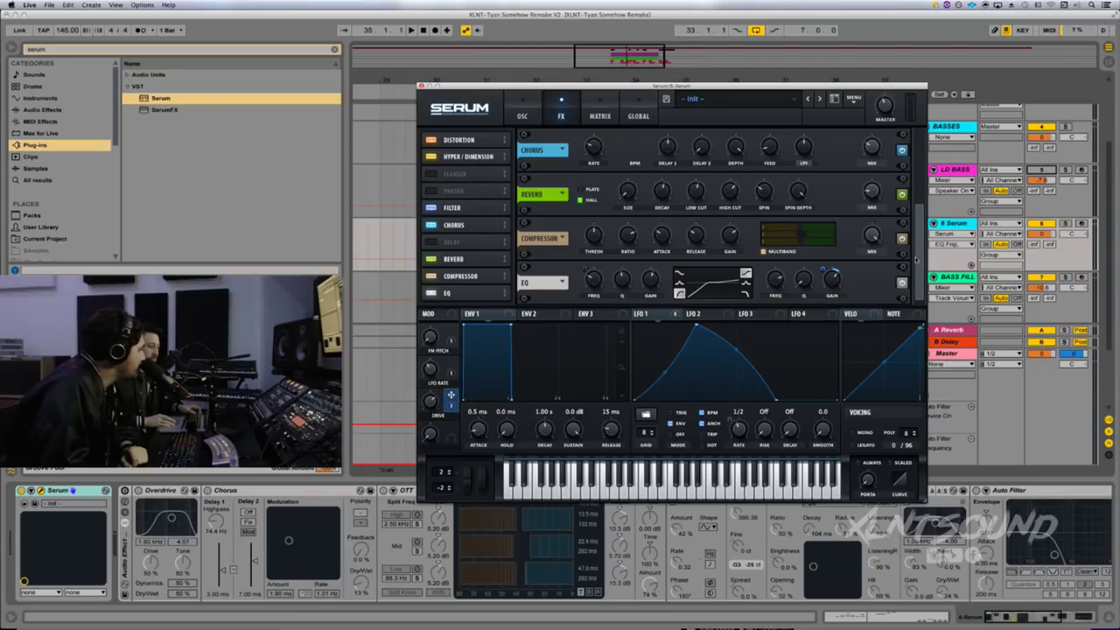
scroll(916, 250, up, 2)
drag(919, 246, 923, 214)
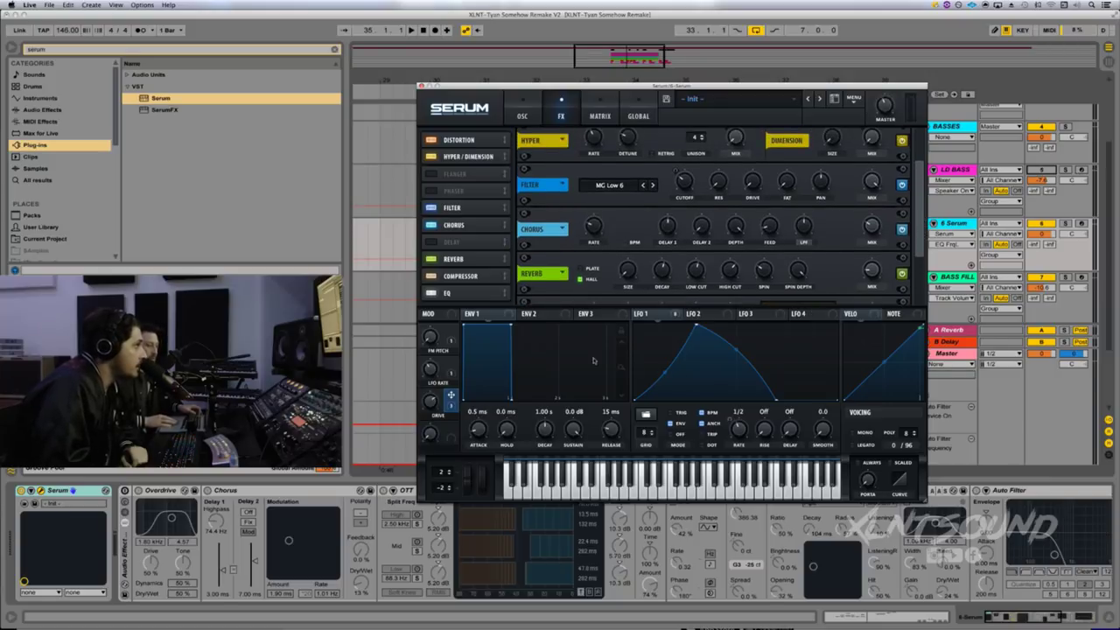
mouse_move(451, 398)
mouse_down()
mouse_move(683, 206)
mouse_move(683, 185)
mouse_move(673, 172)
mouse_move(670, 182)
mouse_up()
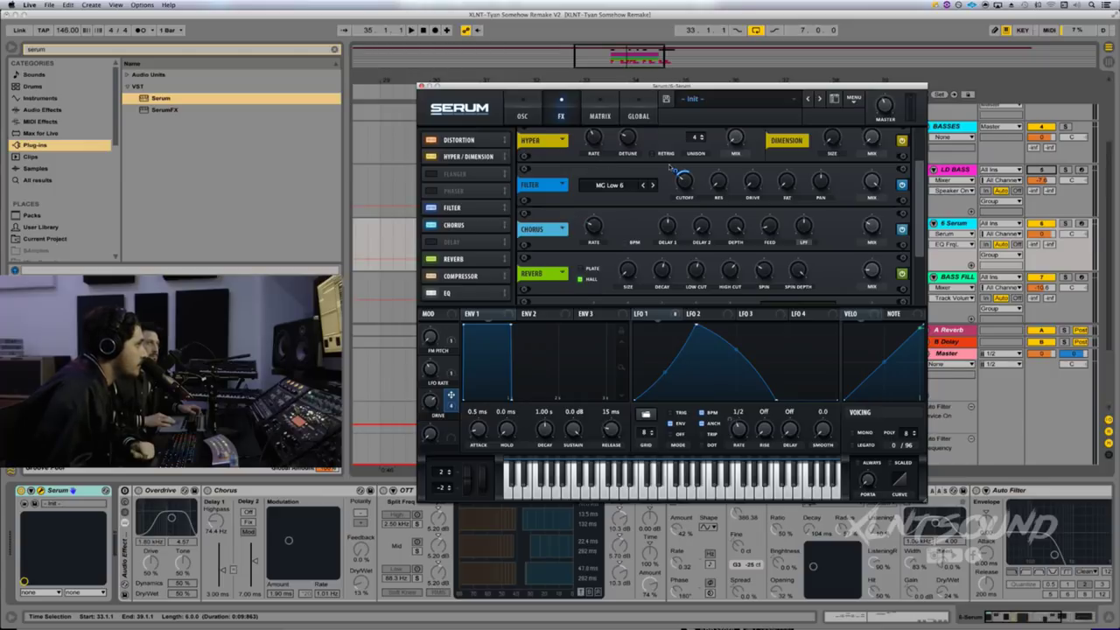
- Play the loop with the Drive modulation in place, then list LFO 1's modulation destinations
mouse_move(673, 169)
key(space)
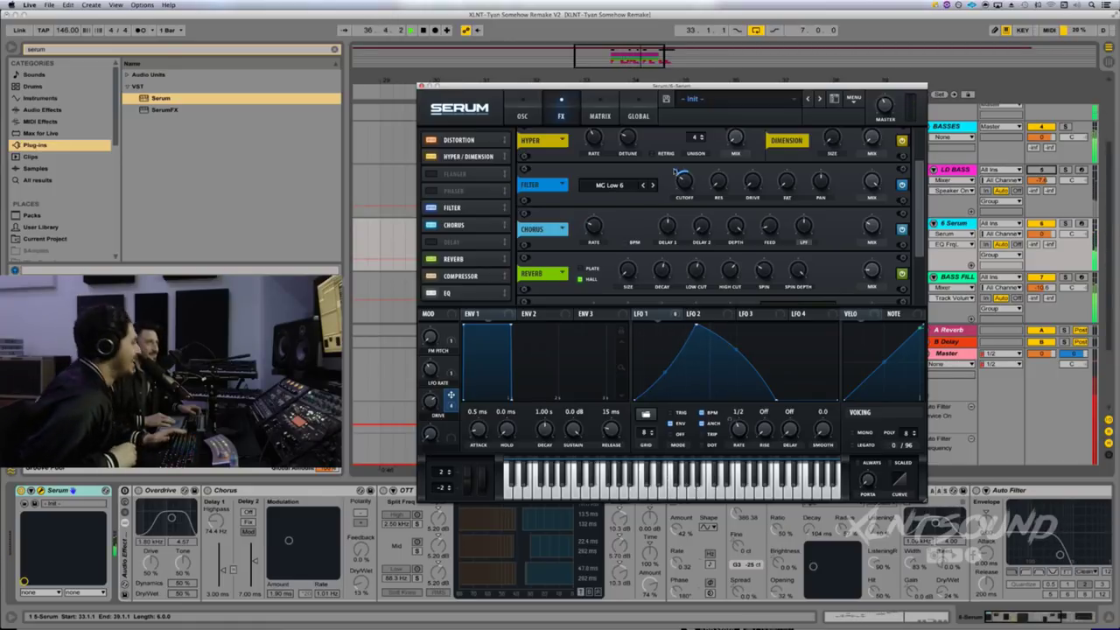
key(space)
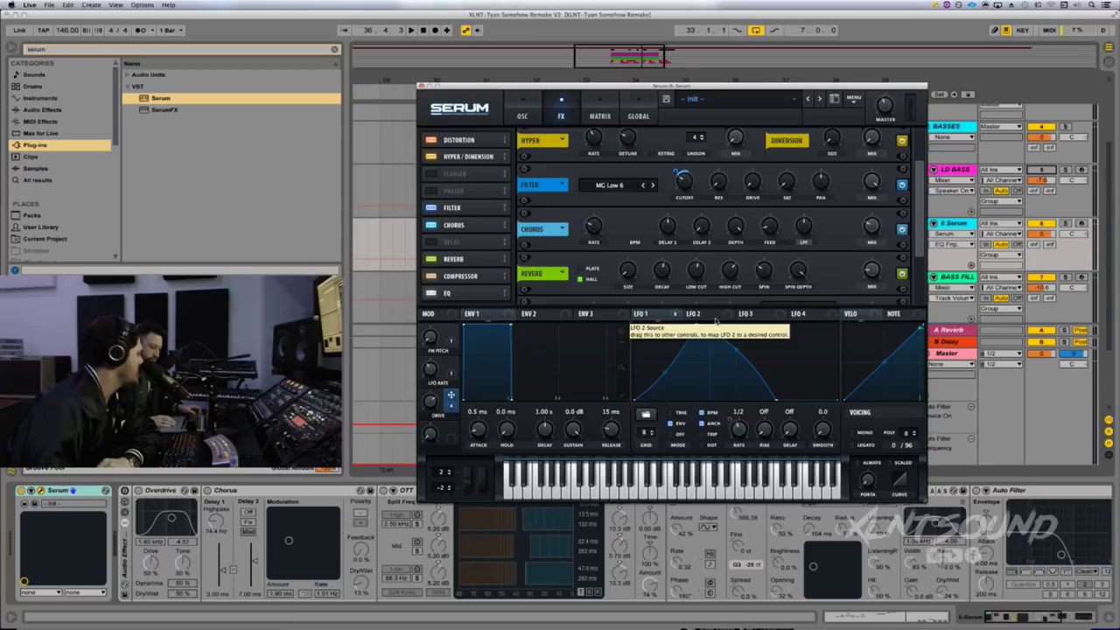
click(671, 317)
click(673, 314)
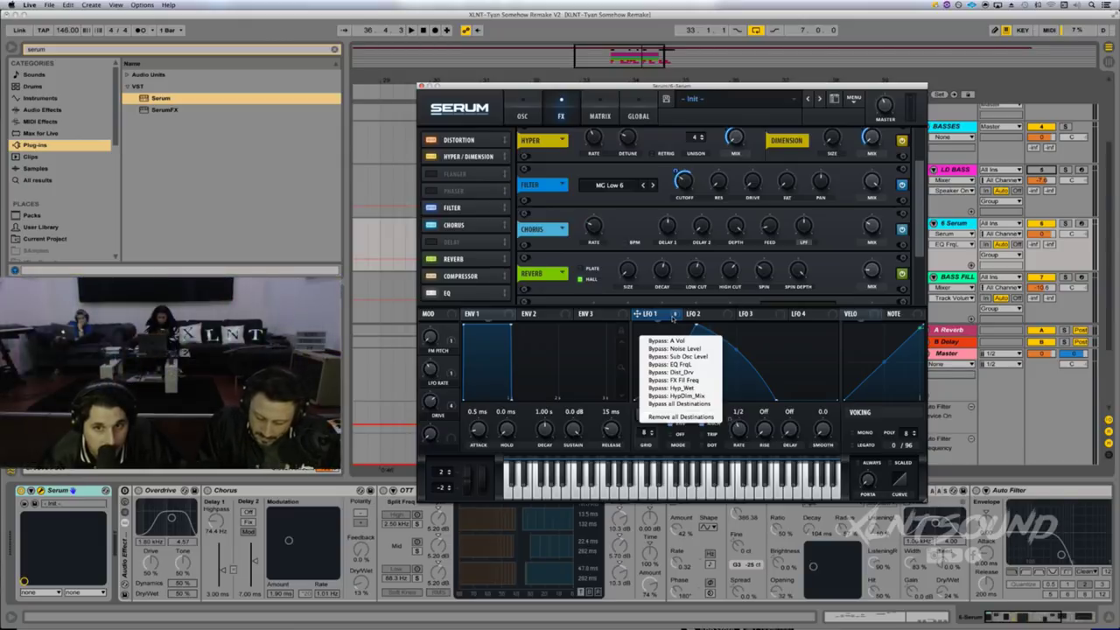
- Adjust the modulation depth on oscillator A's FM from B amount and close the synth window
click(525, 105)
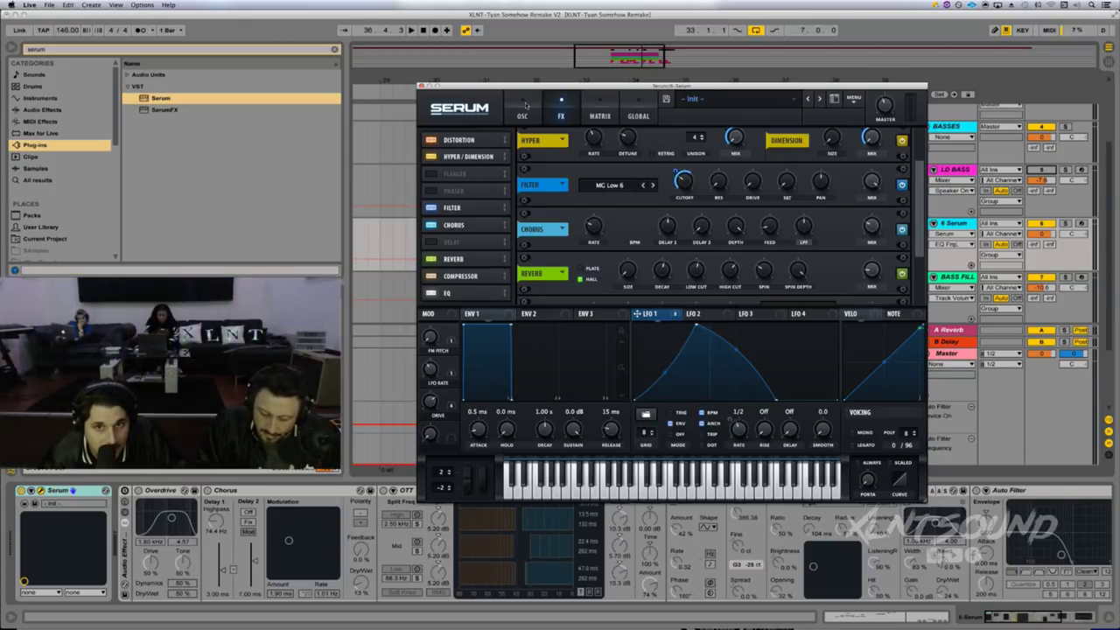
click(523, 108)
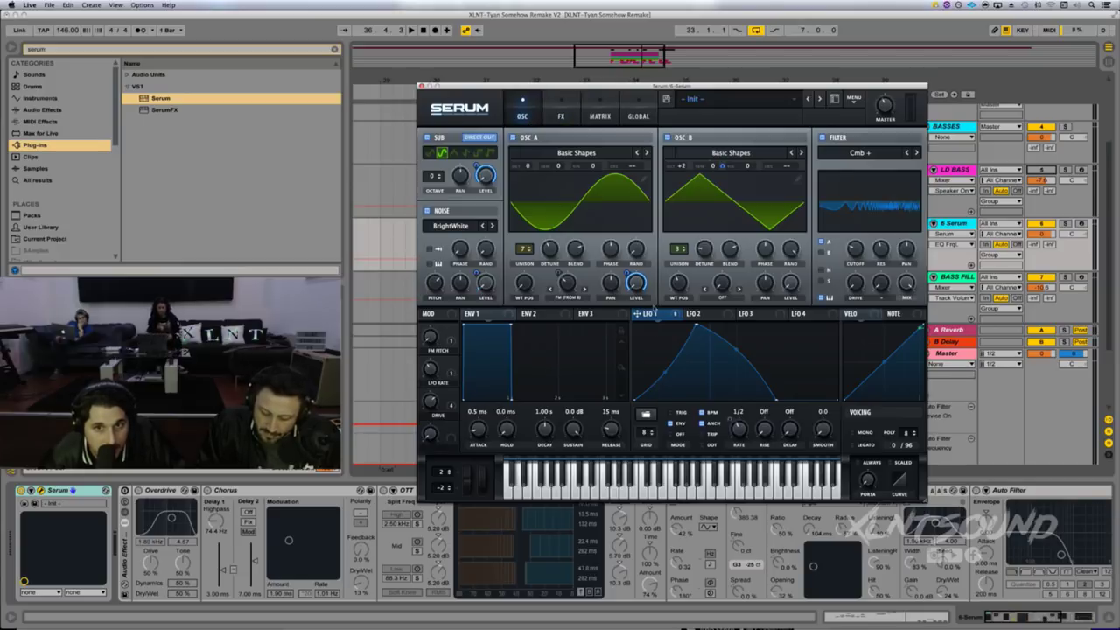
mouse_move(675, 316)
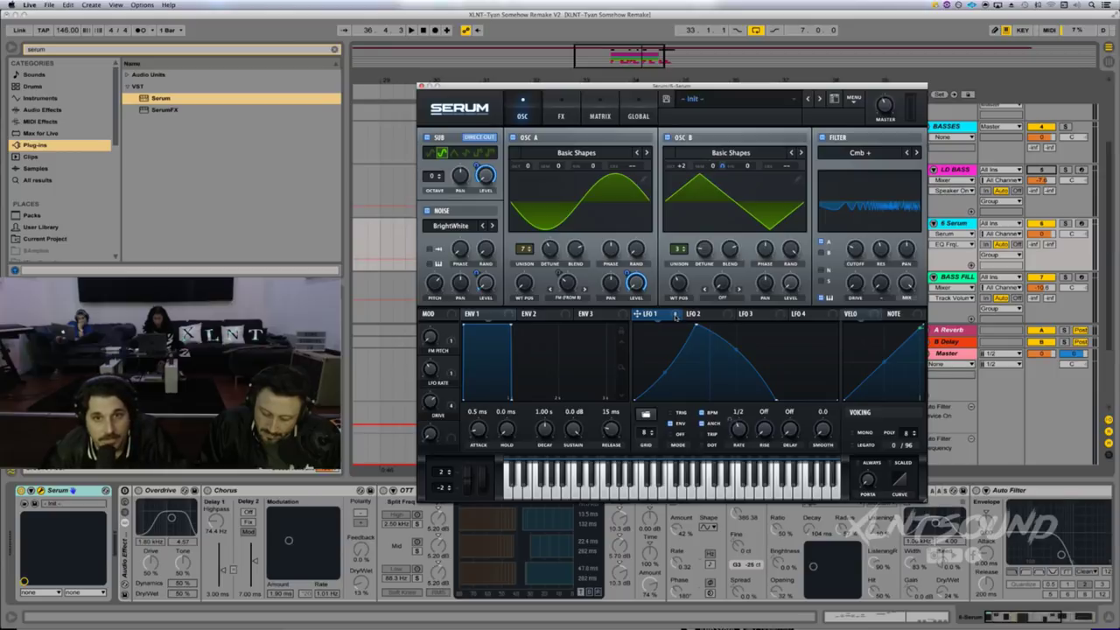
mouse_move(557, 274)
drag(557, 274, 557, 296)
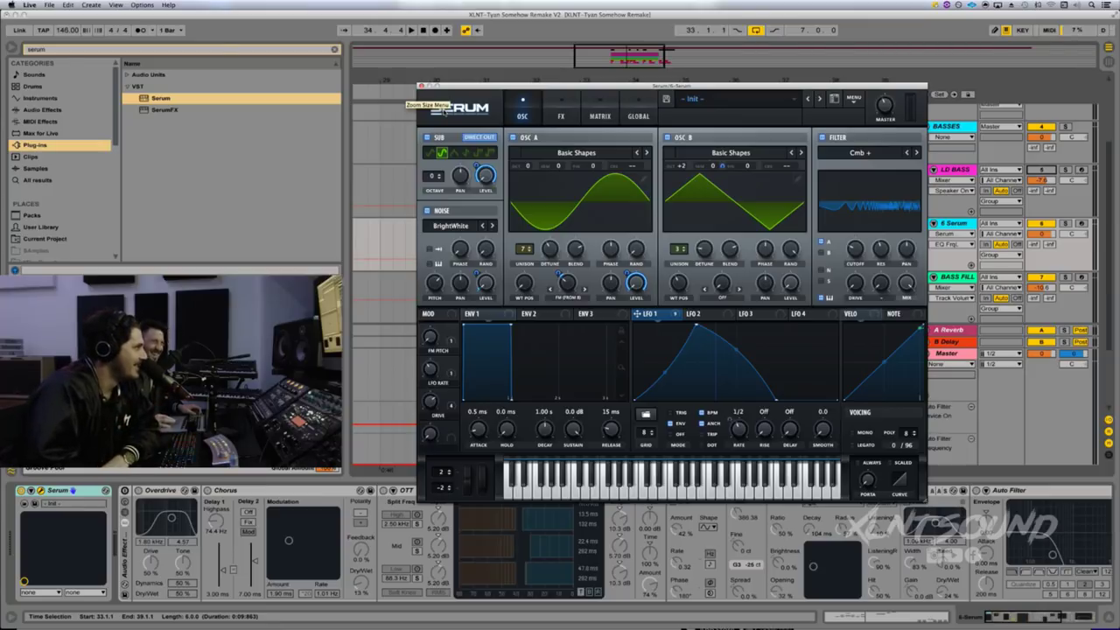
click(421, 85)
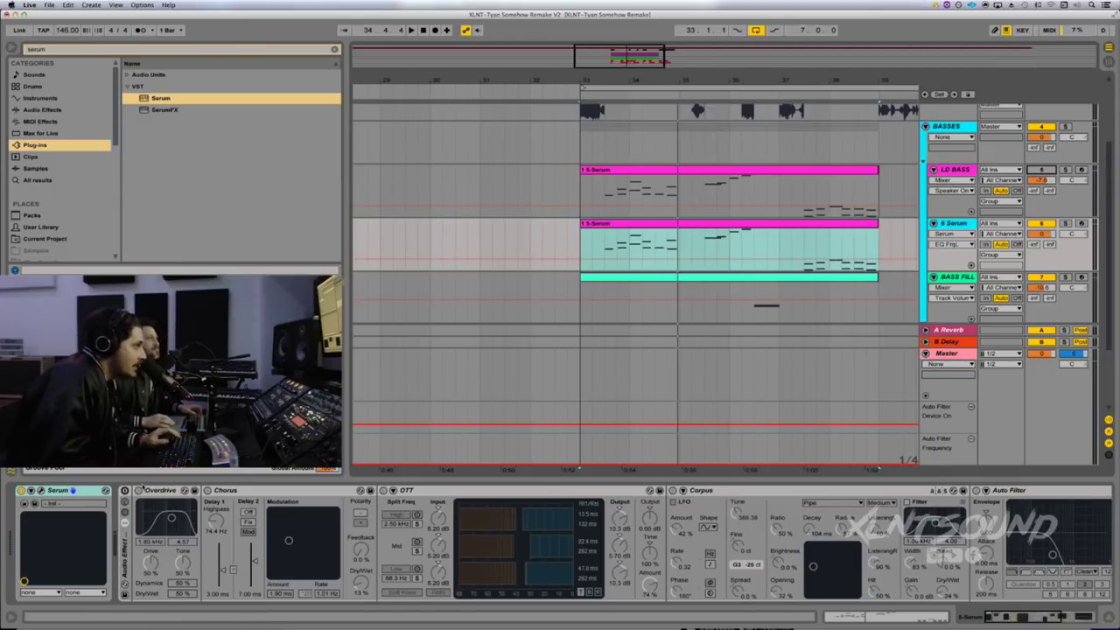
- Enable the audio effect rack on the 6 Serum track, bypass its Chorus, and check the Overdrive's drive setting
click(125, 491)
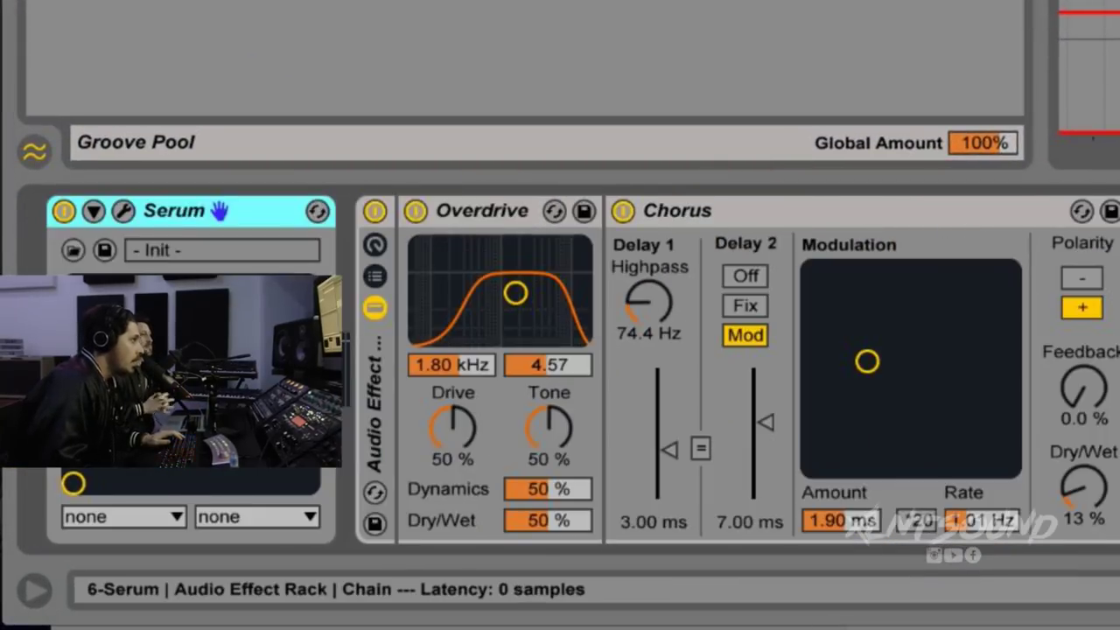
click(622, 212)
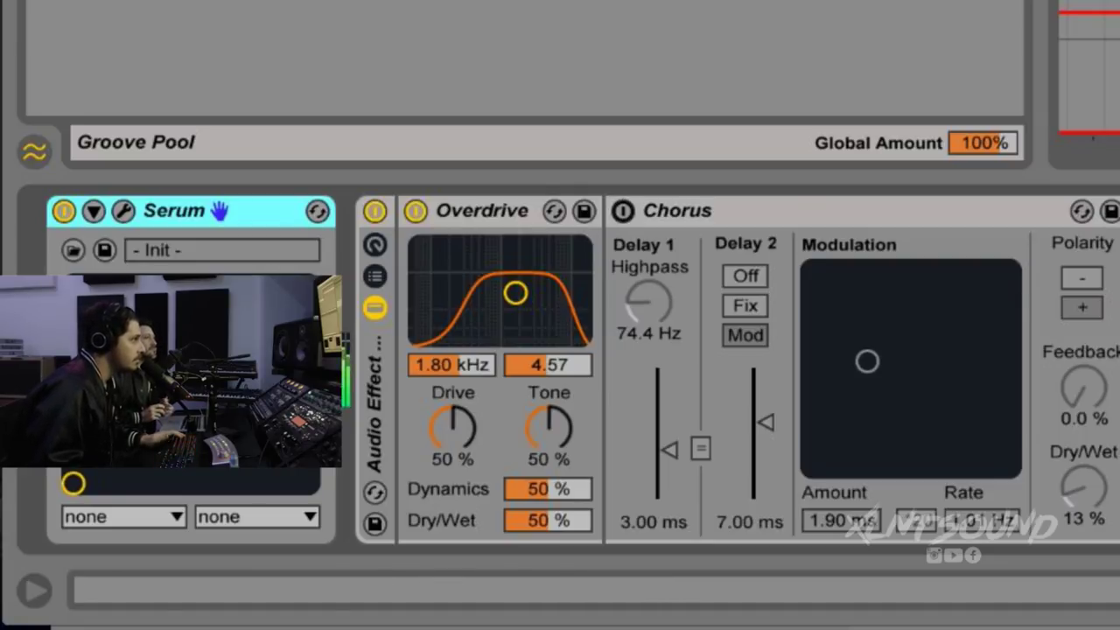
click(477, 216)
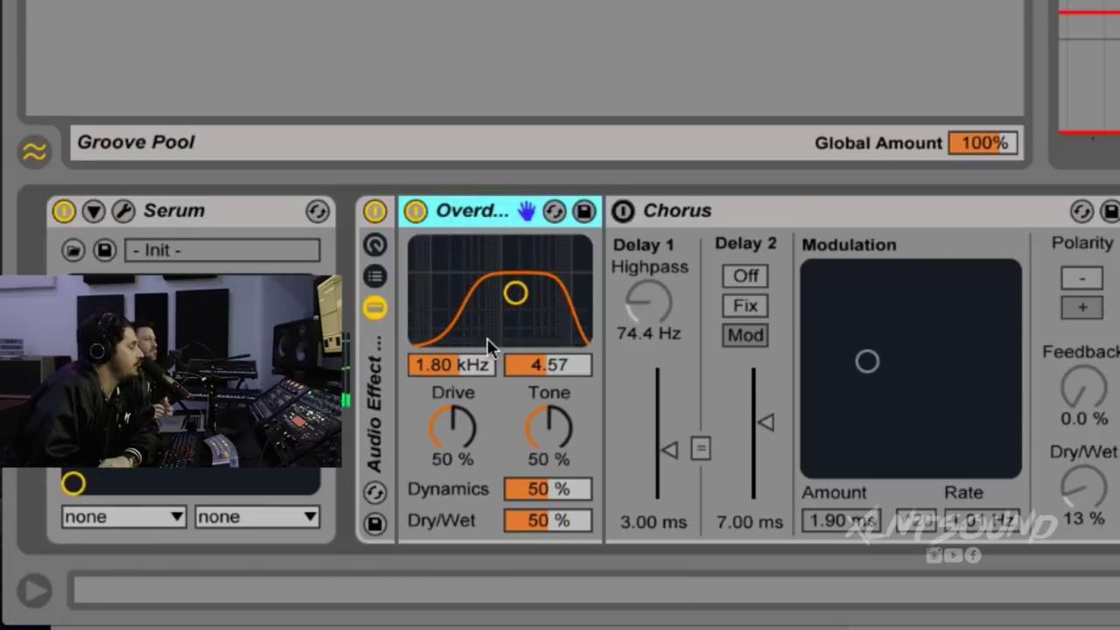
click(461, 430)
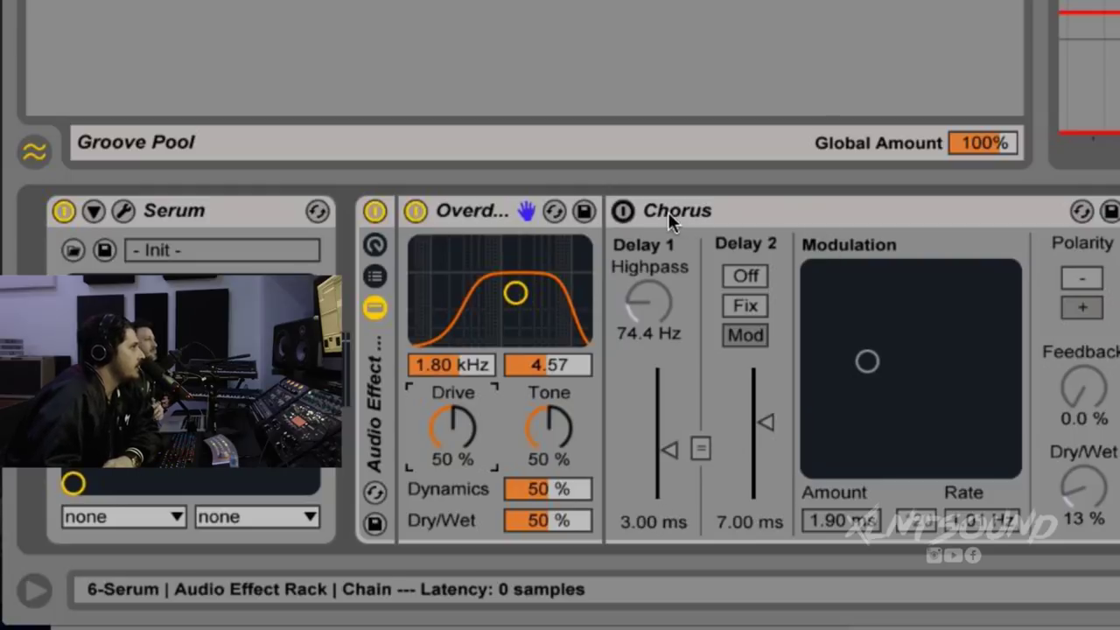
- Enable the Chorus in the effect rack and check its dry/wet amount
click(623, 211)
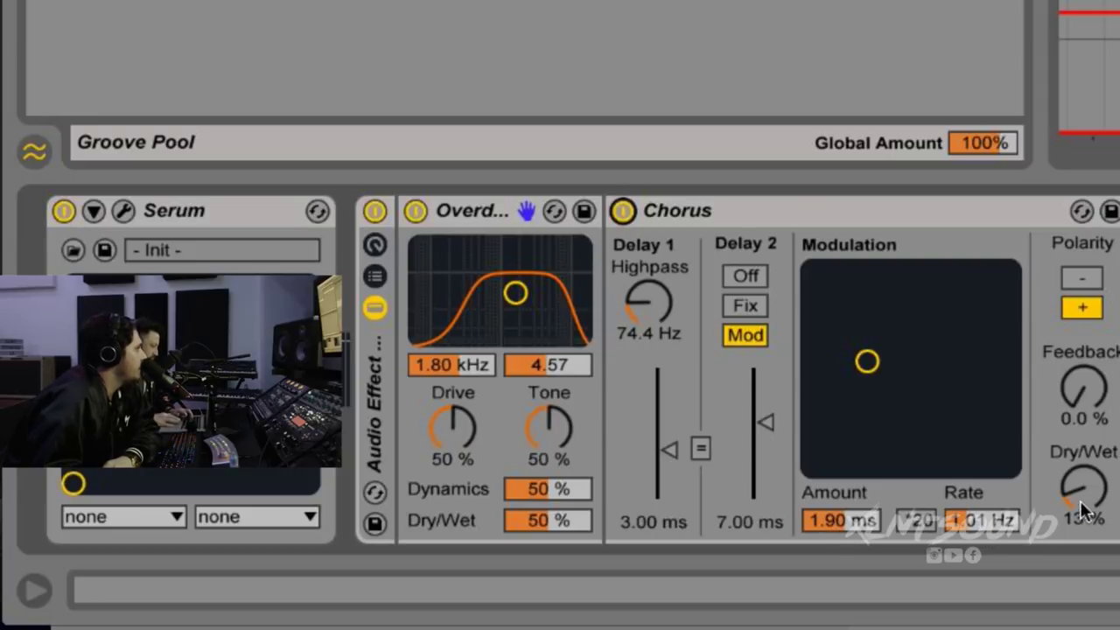
scroll(1081, 508, right, 5)
scroll(1081, 508, left, 1)
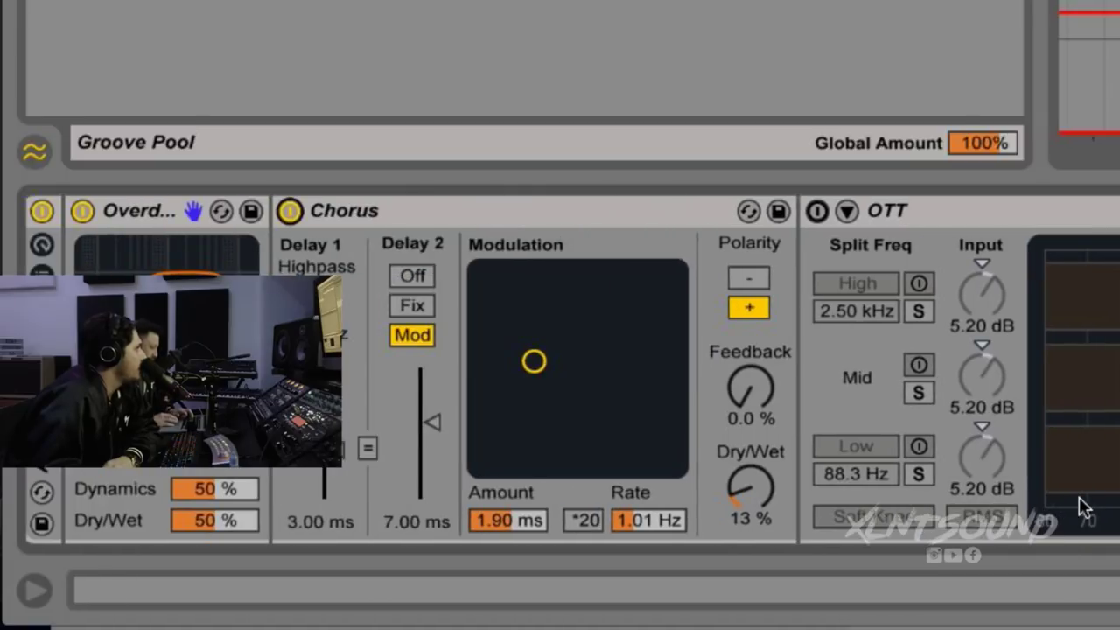
click(762, 491)
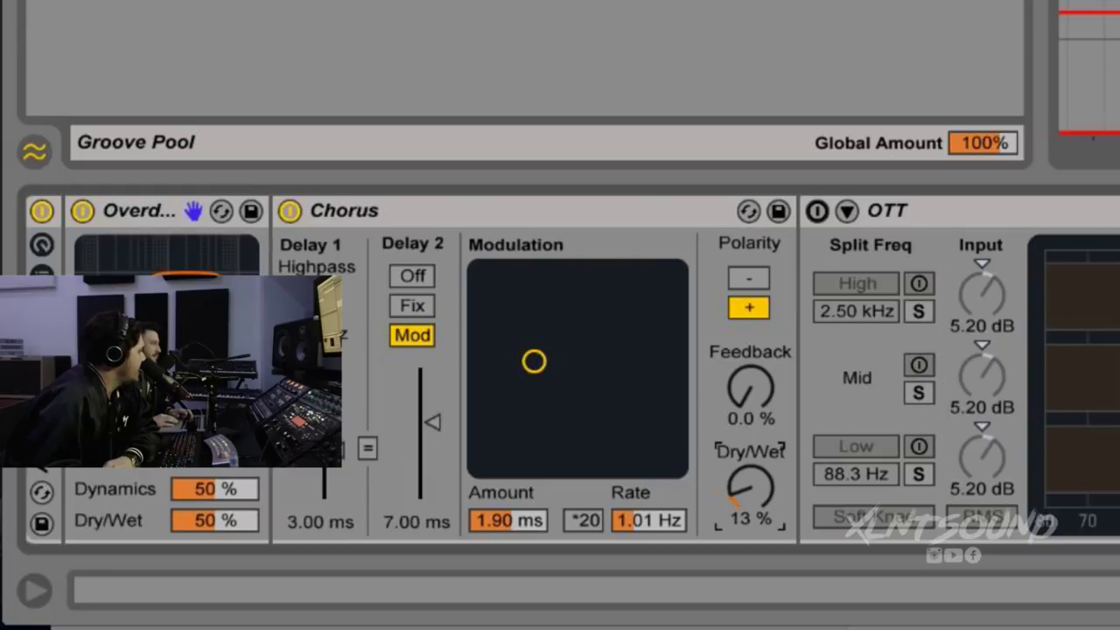
- Enable the rack's OTT, Corpus and Auto Filter effects and stop playback
click(816, 210)
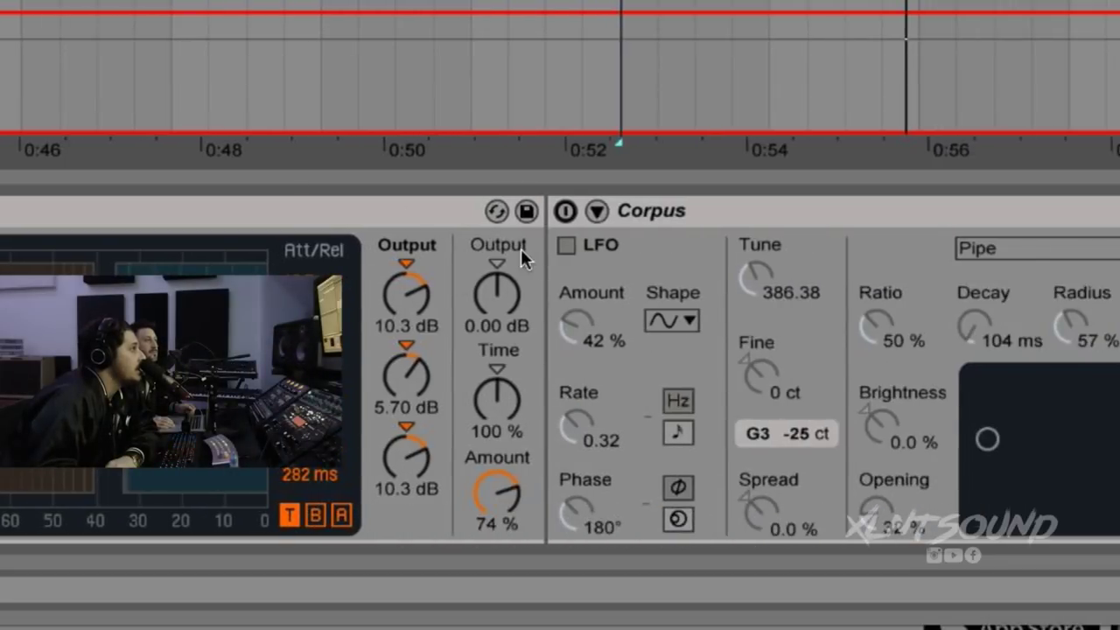
click(562, 213)
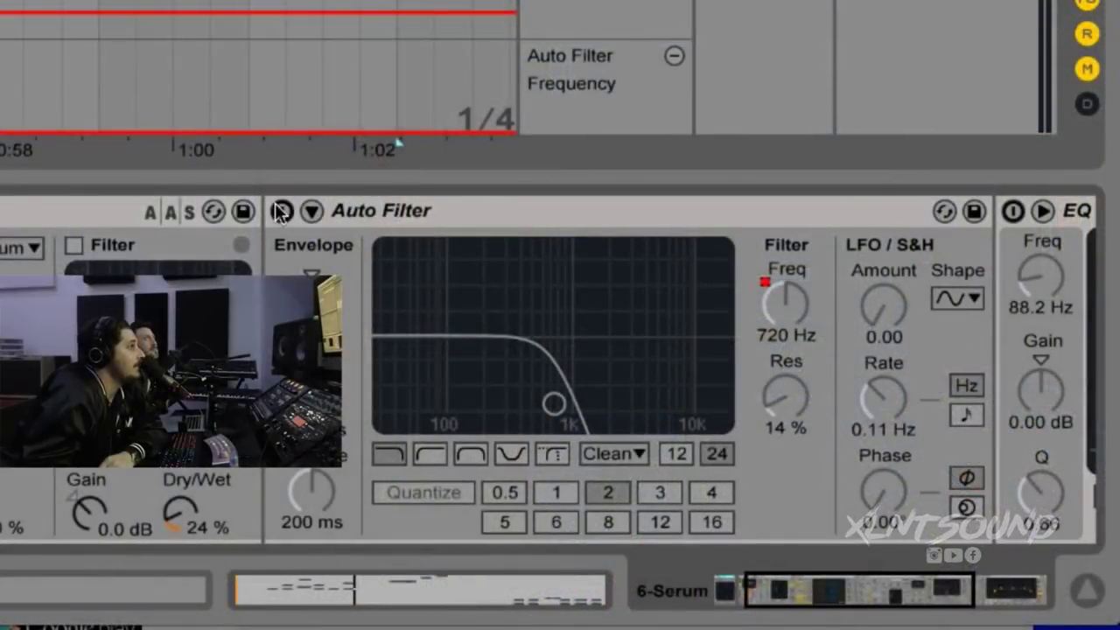
click(280, 212)
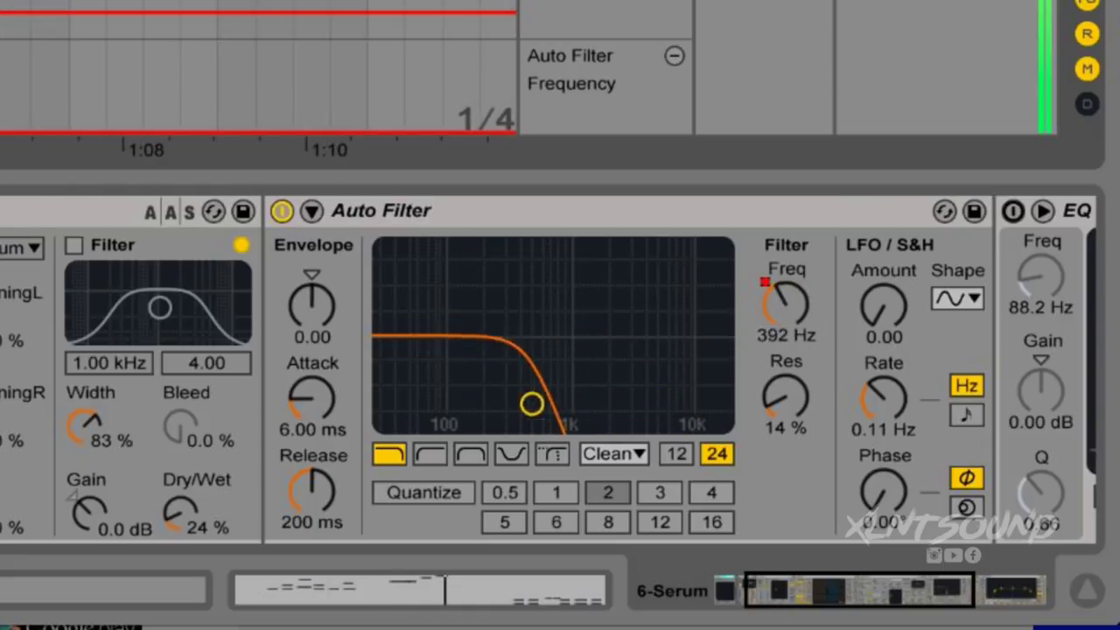
key(space)
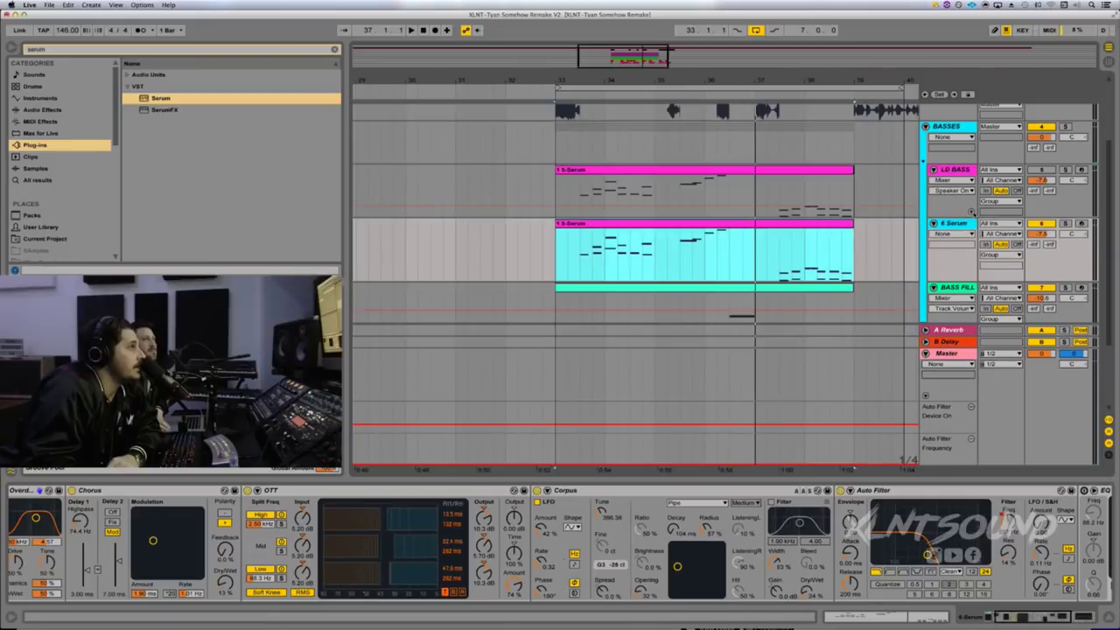
- Add an automation lane to the LD BASS track and display its Auto Filter frequency automation
click(971, 212)
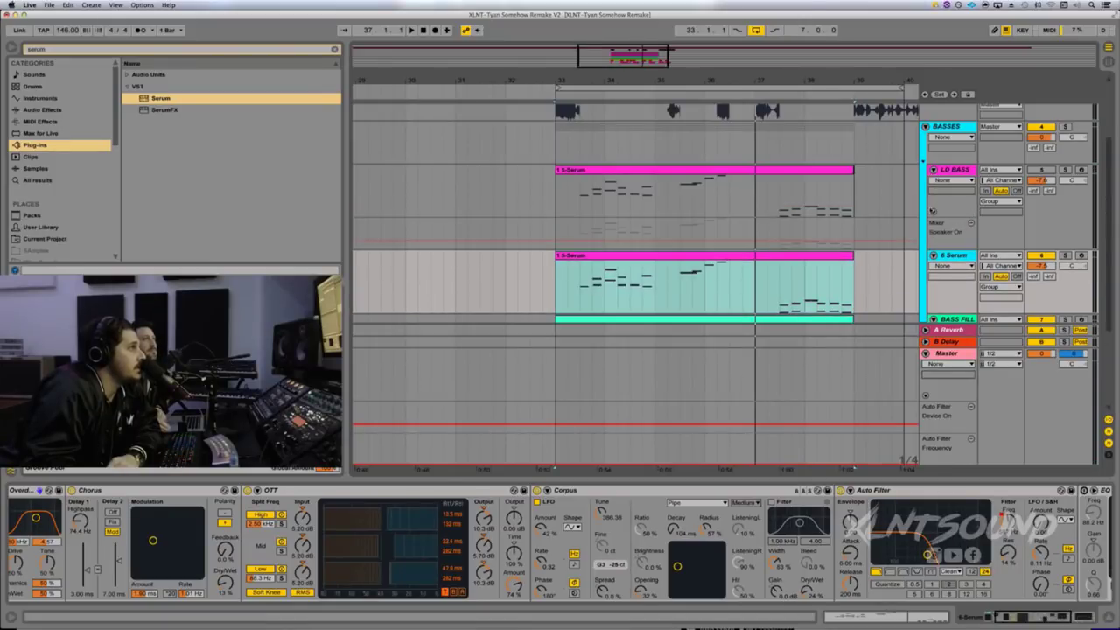
click(951, 180)
click(949, 249)
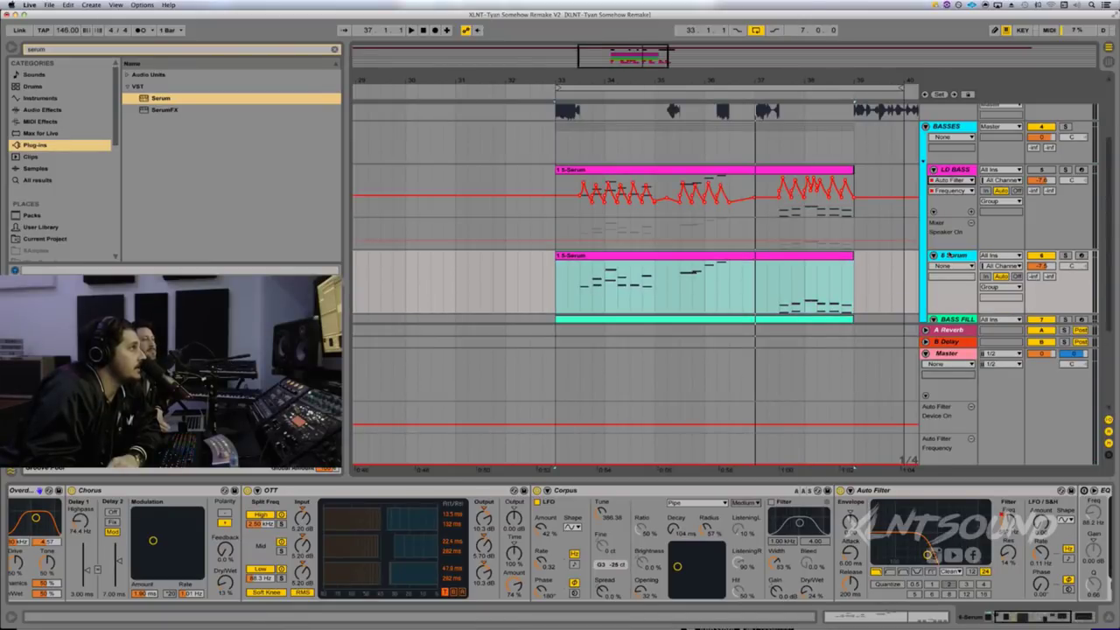
click(579, 176)
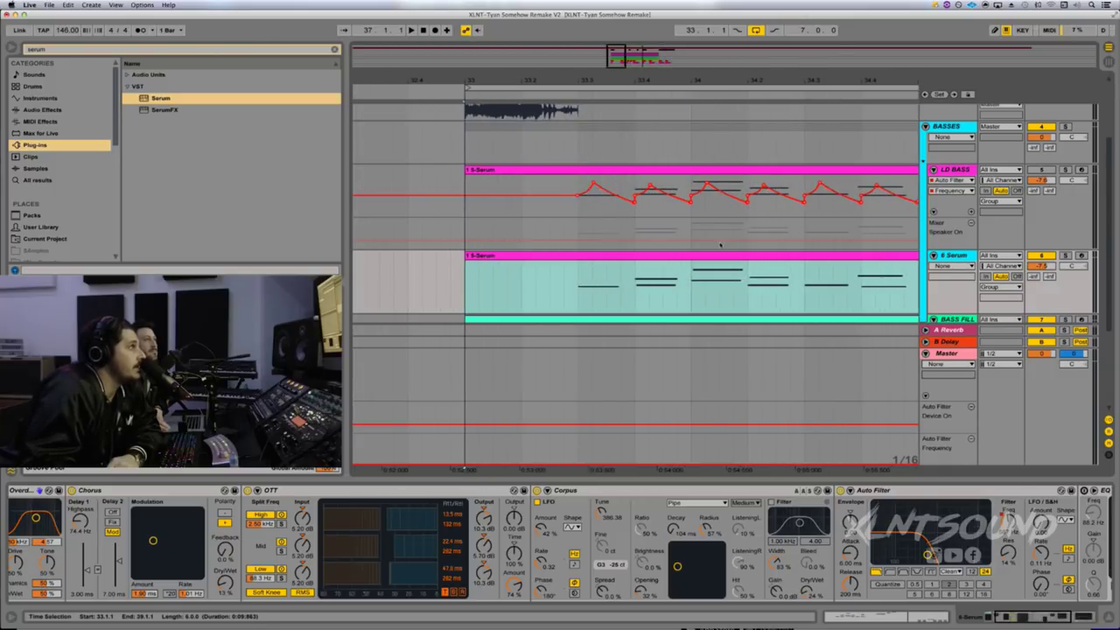
drag(644, 85, 644, 55)
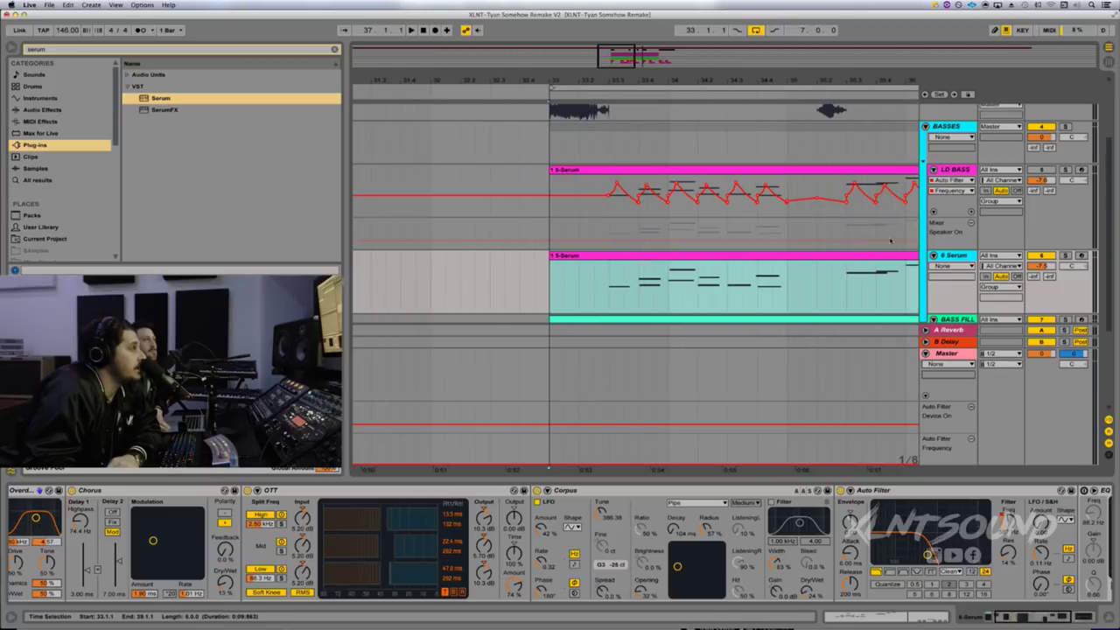
- Play the section from bar 33 while examining the filter frequency automation against the bass notes
click(547, 297)
scroll(547, 296, up, 1)
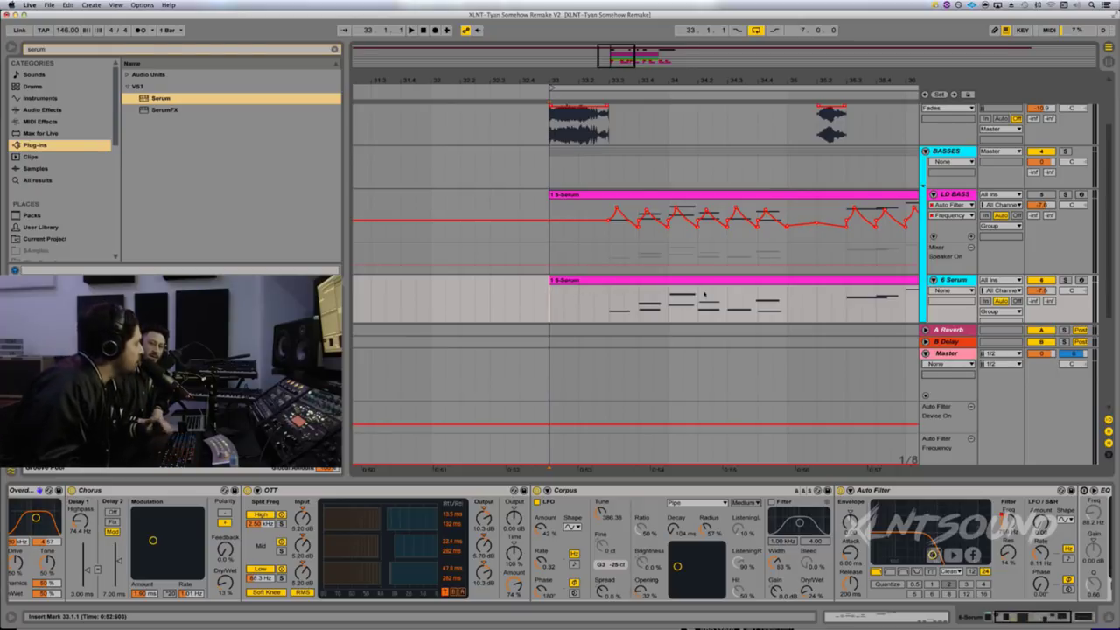
key(space)
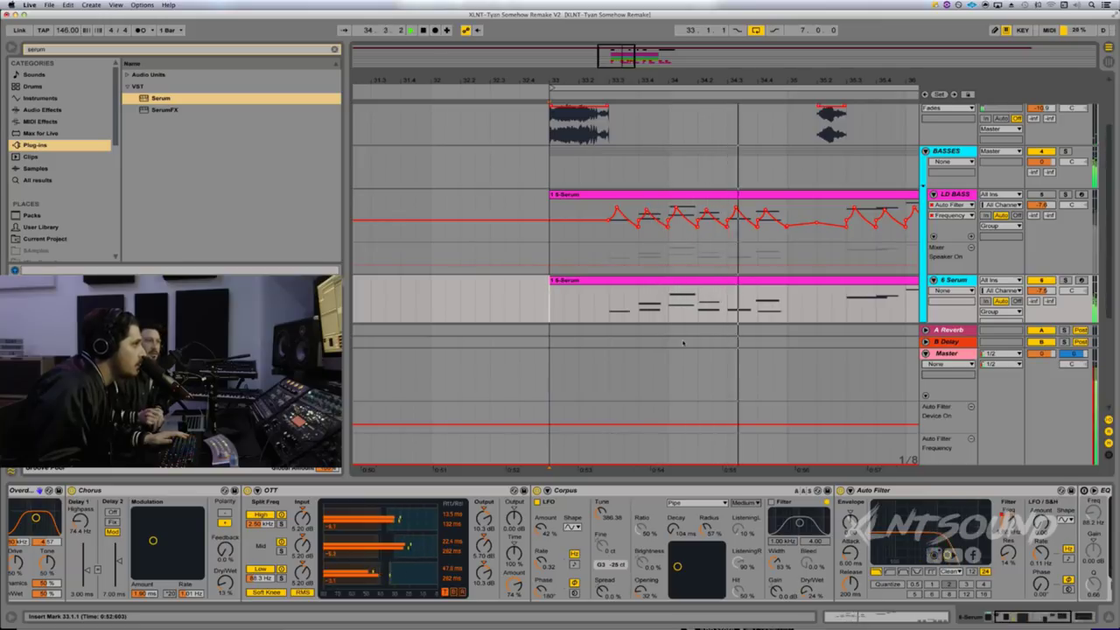
scroll(831, 241, right, 4)
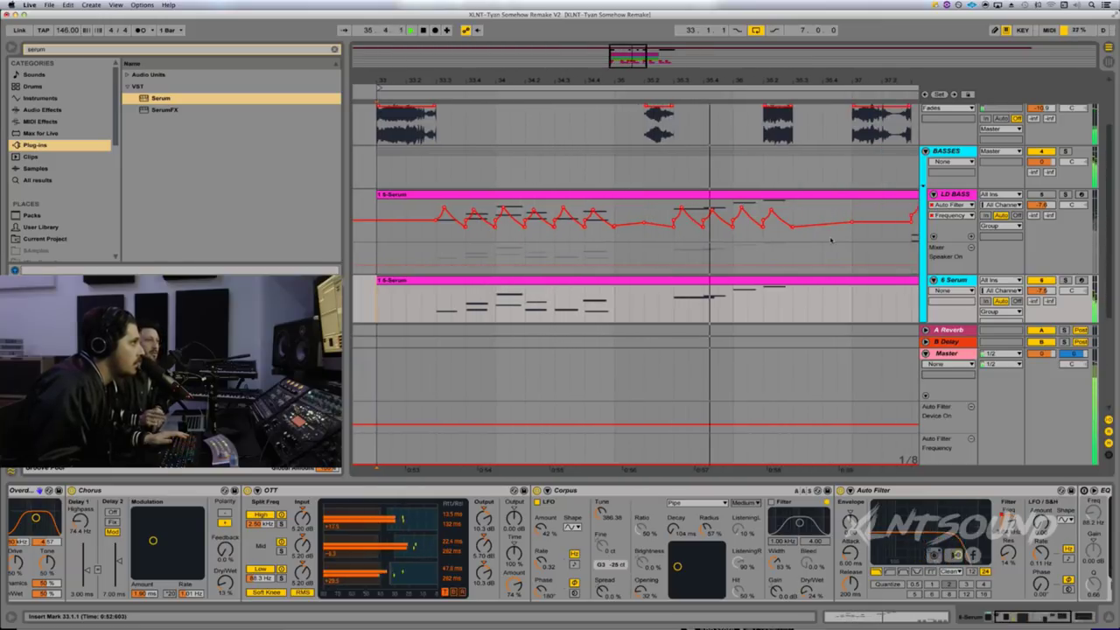
drag(735, 81, 734, 62)
key(space)
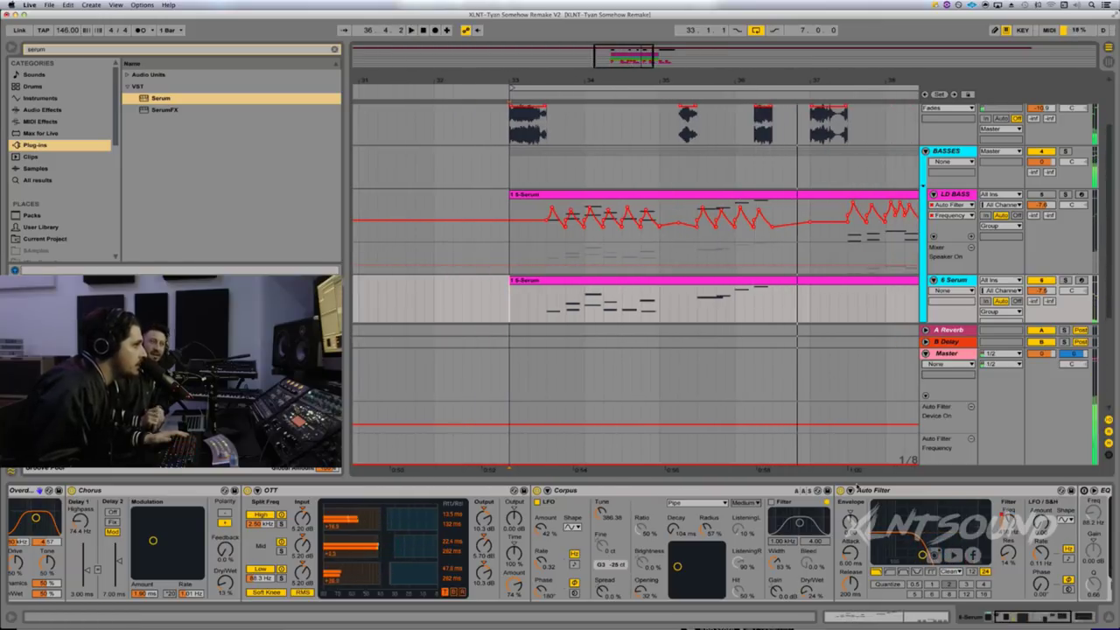
- Enable the EQ Eight at the end of the bass chain and play the loop with all effects active
scroll(901, 522, right, 5)
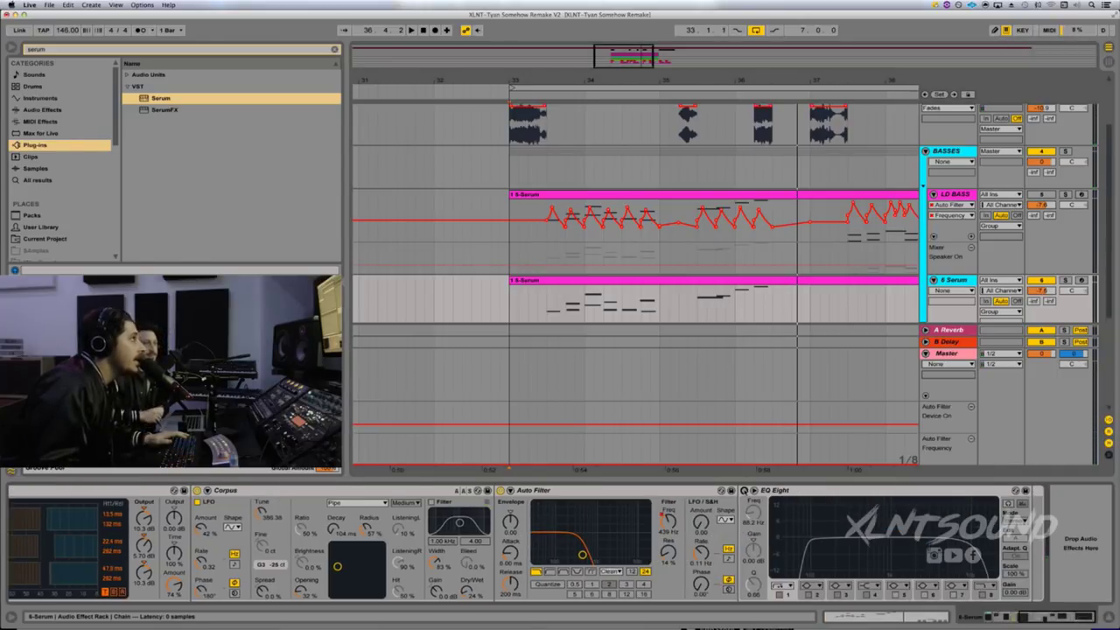
click(743, 490)
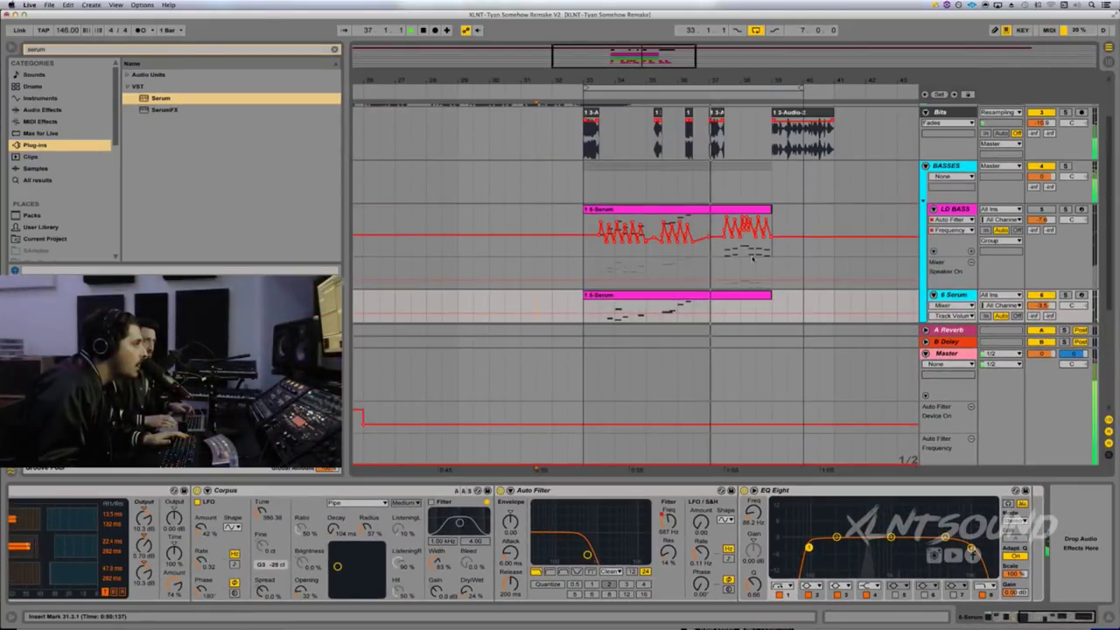
scroll(636, 420, down, 2)
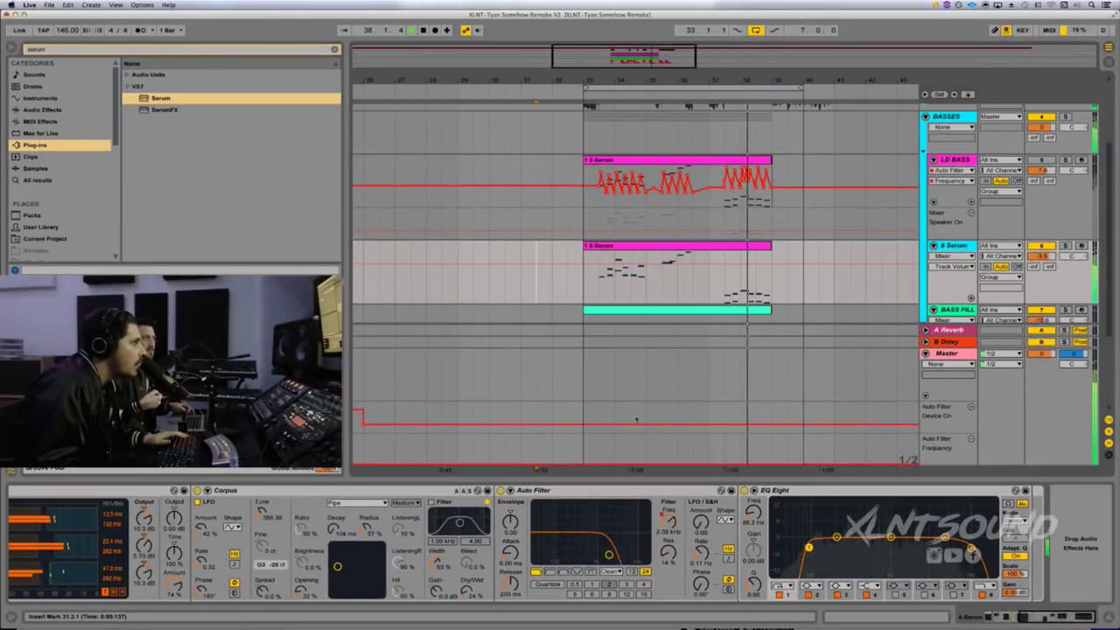
scroll(614, 516, left, 4)
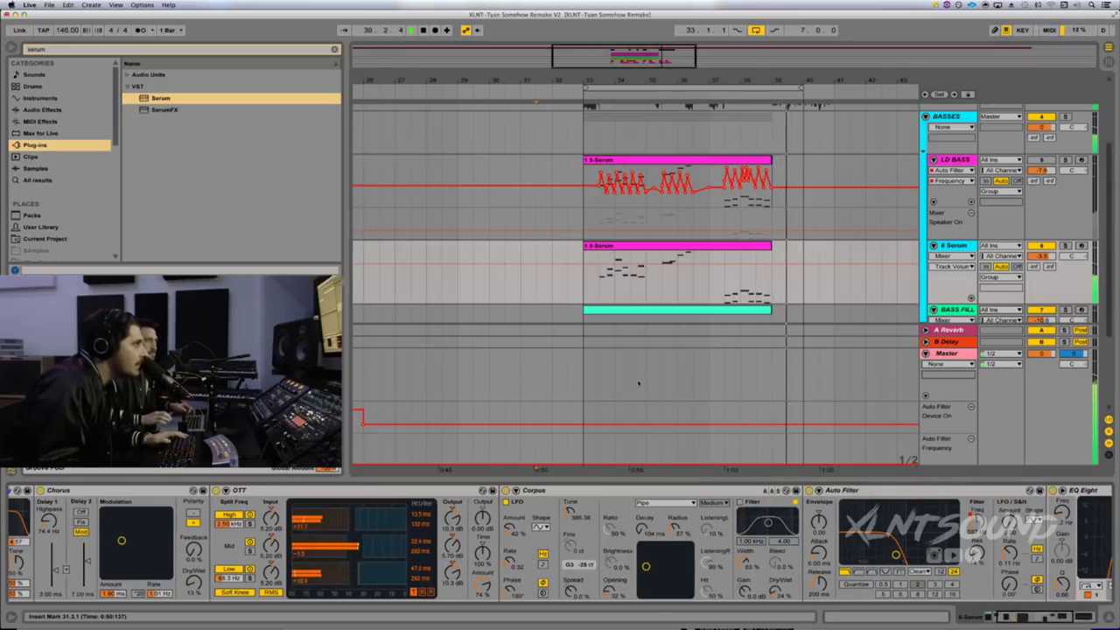
key(space)
- Solo the BASS FILL track and play its note from bar 36.3
scroll(639, 383, right, 1)
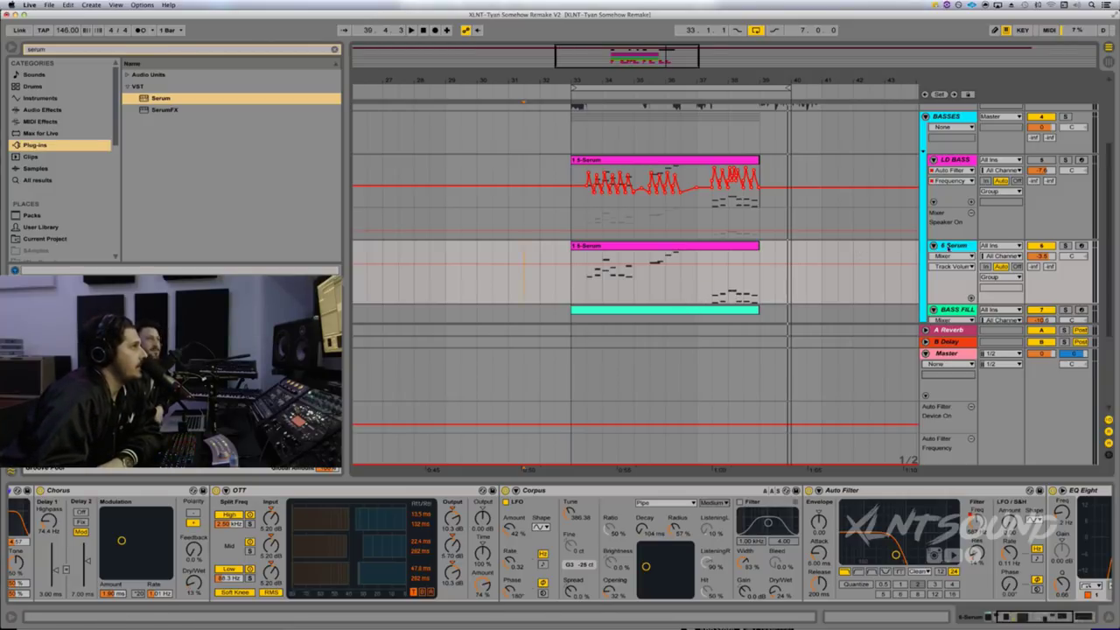
scroll(894, 247, down, 5)
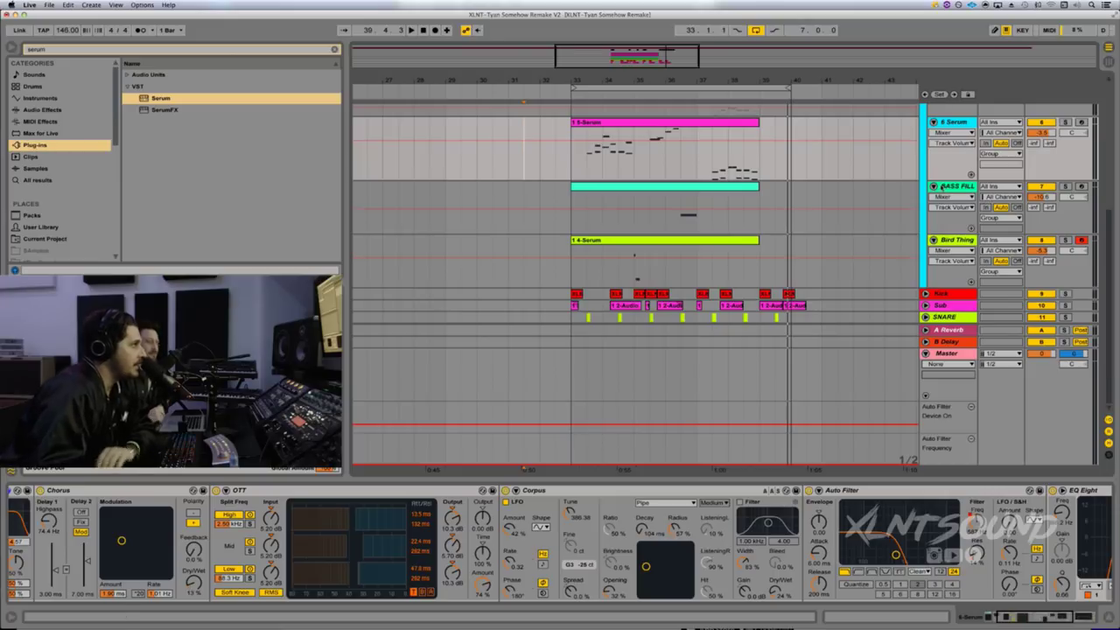
click(680, 210)
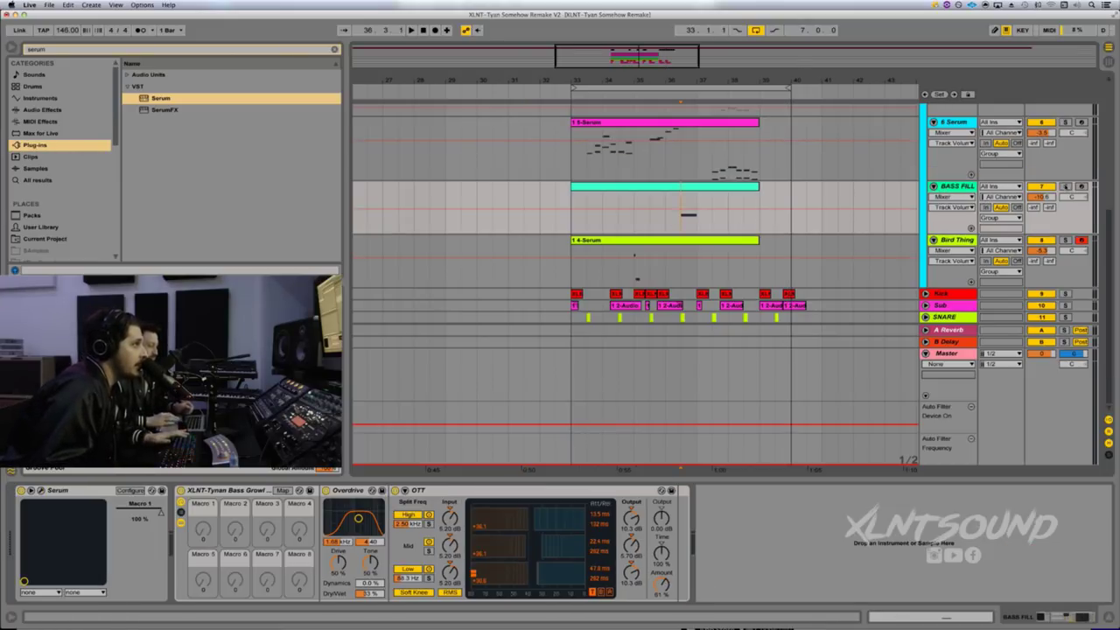
key(space)
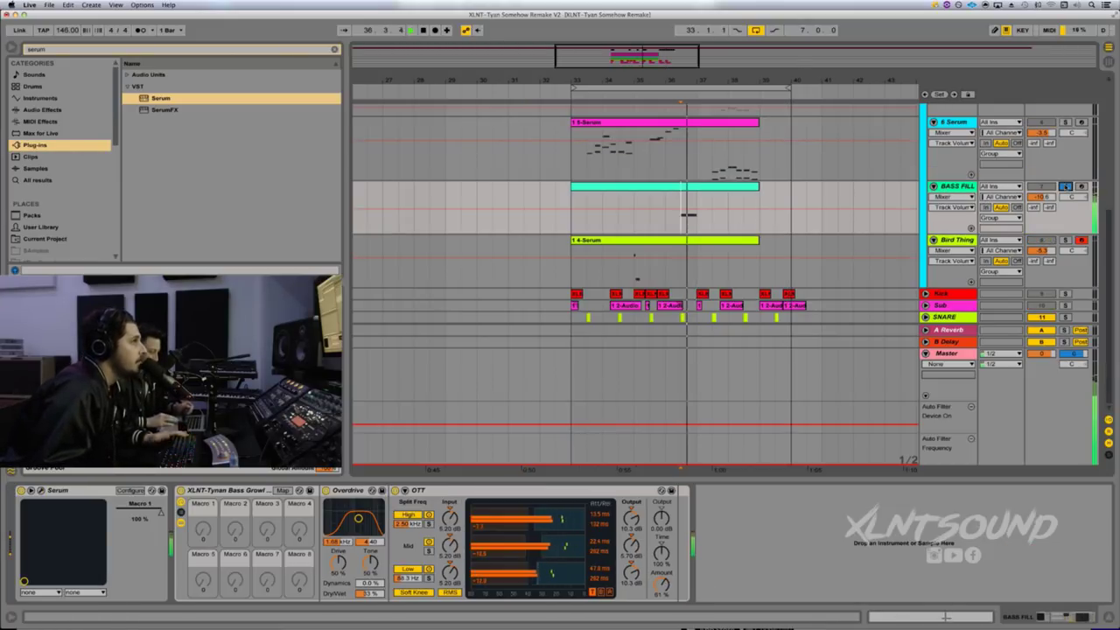
- Stop playback, insert a new MIDI track below BASS FILL and load Serum on it
key(space)
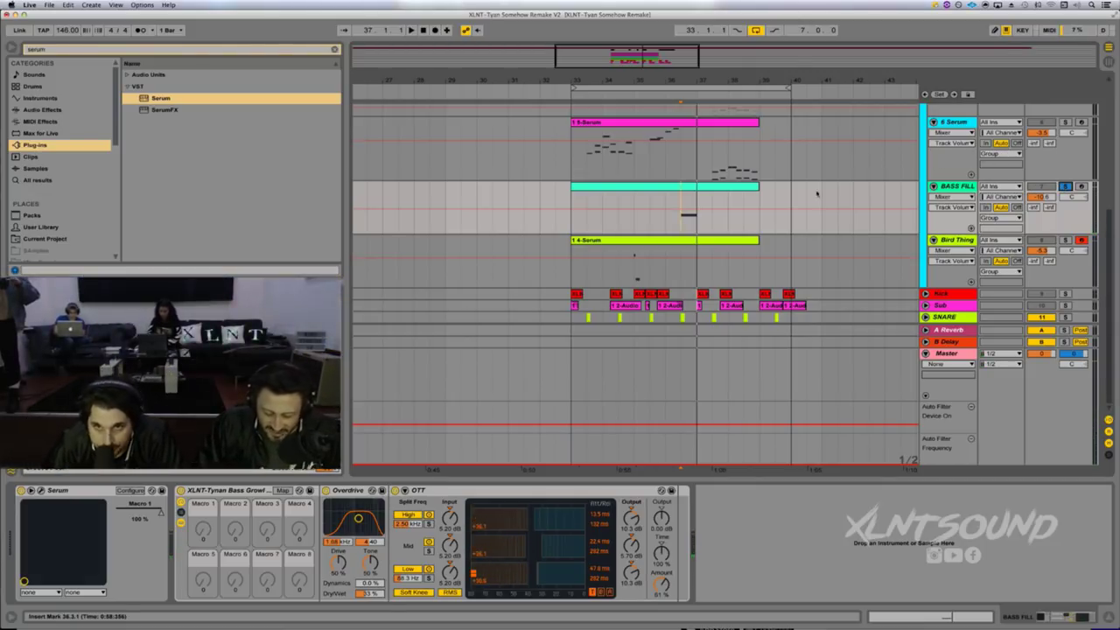
drag(715, 78, 715, 70)
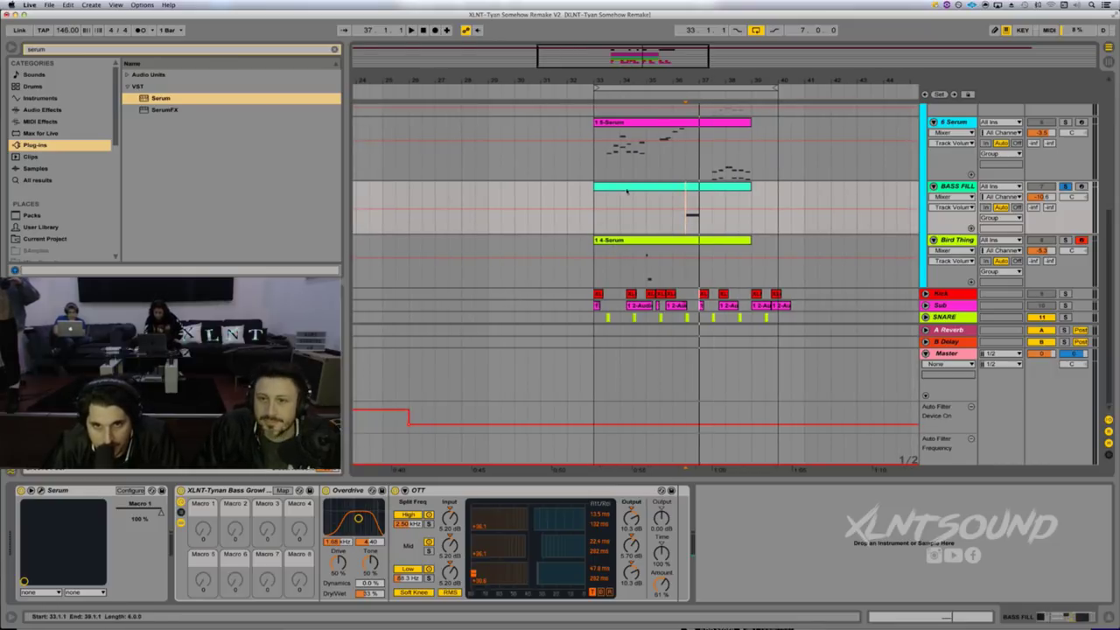
click(590, 232)
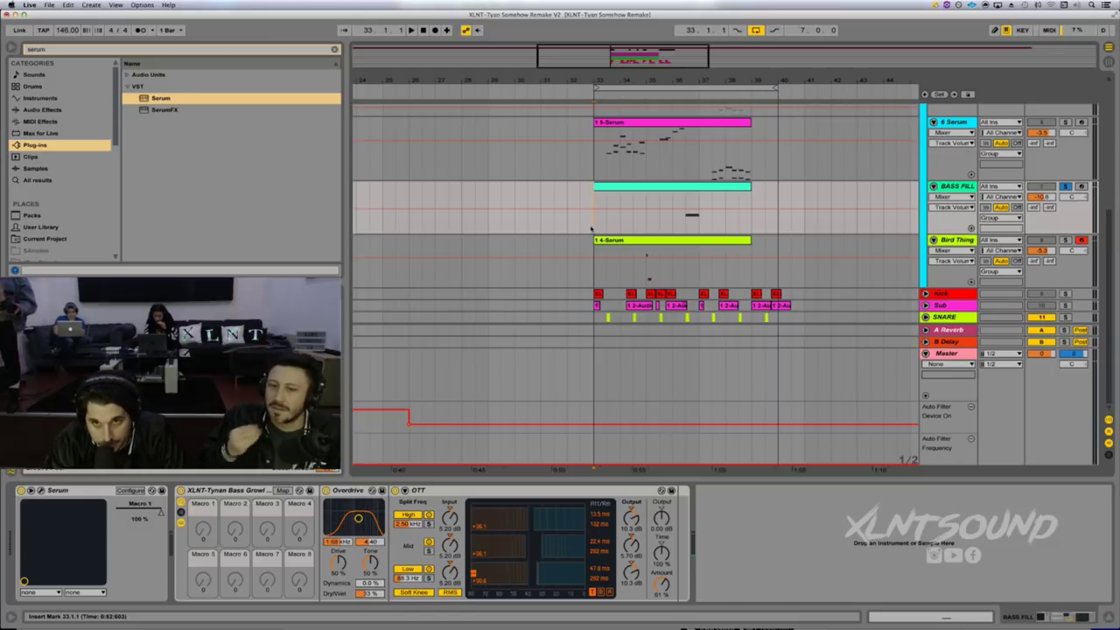
key(super+shift+t)
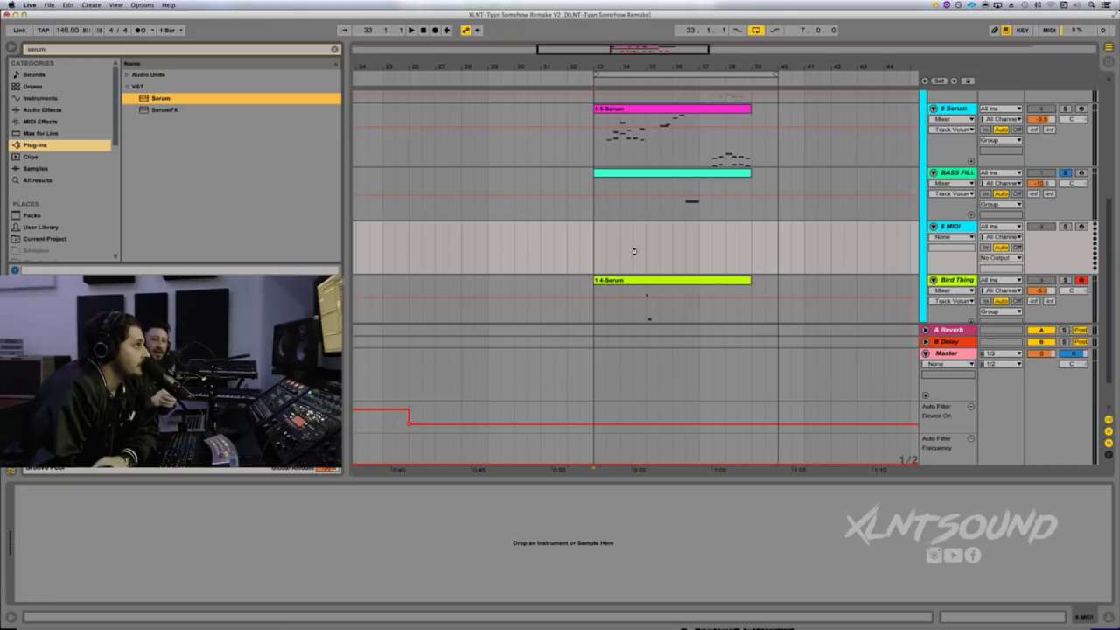
key(Return)
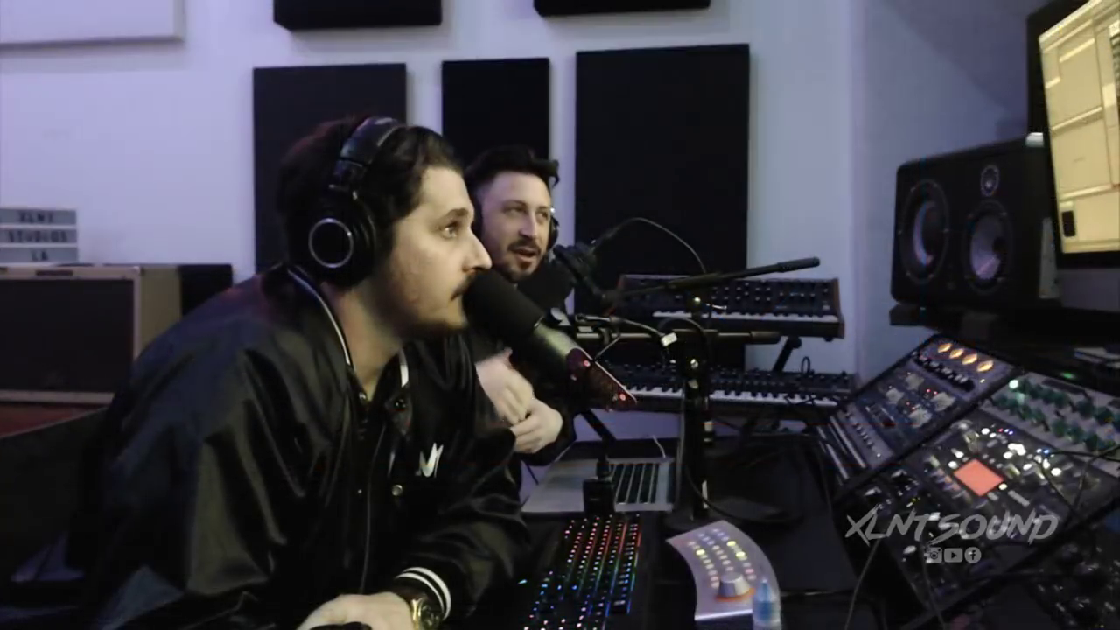
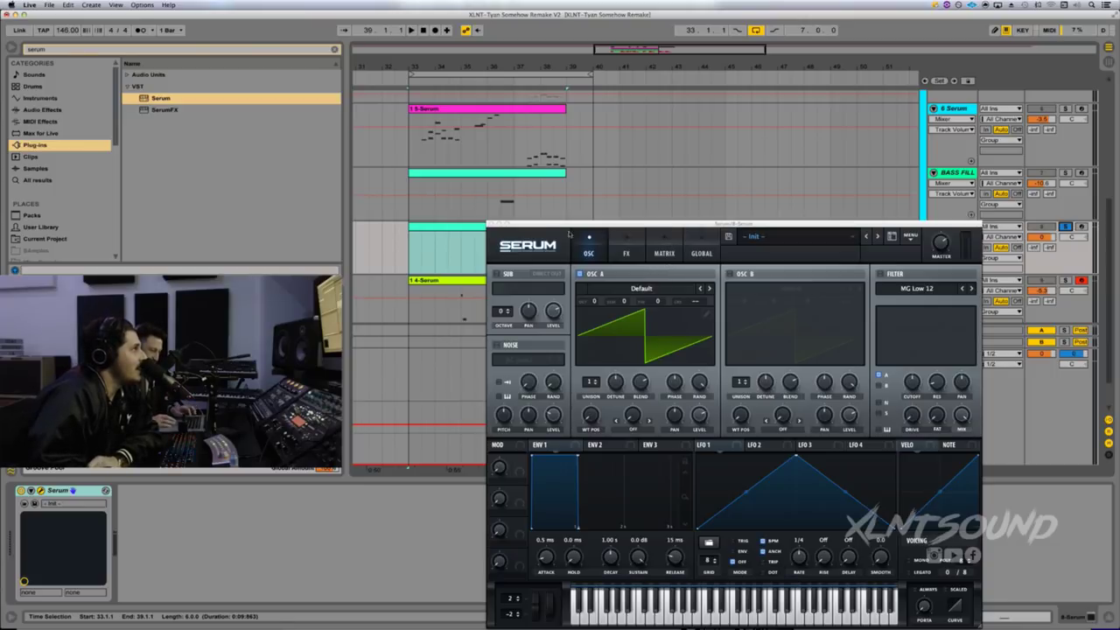
- Unsolo the new Serum track, mute BASS FILL and play the init patch's note from bar 36.3
drag(585, 225, 631, 217)
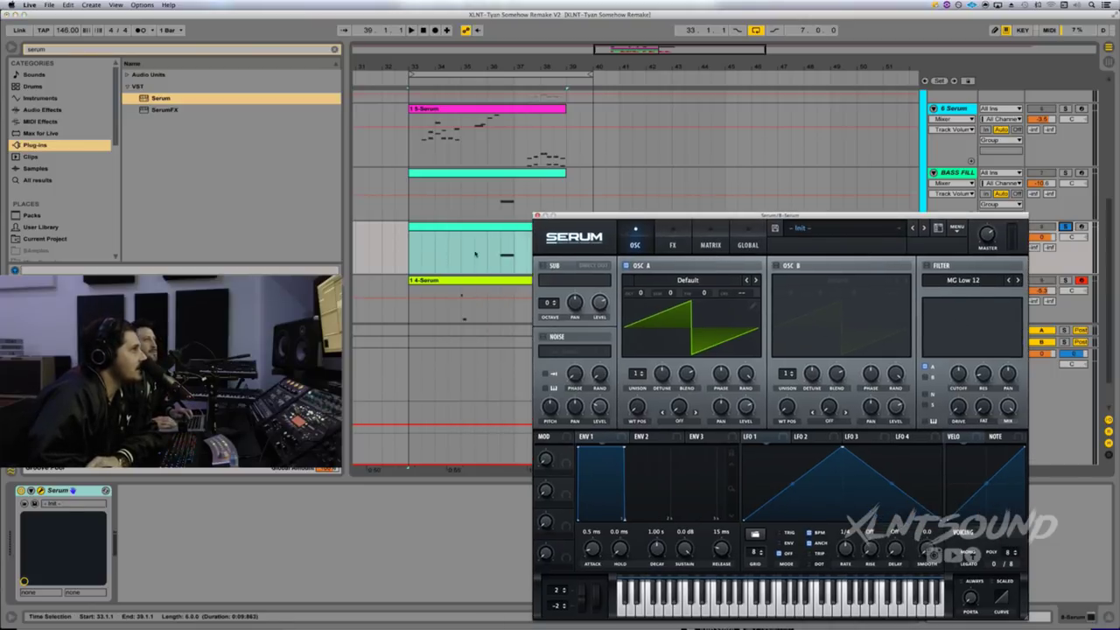
click(1065, 228)
click(1041, 173)
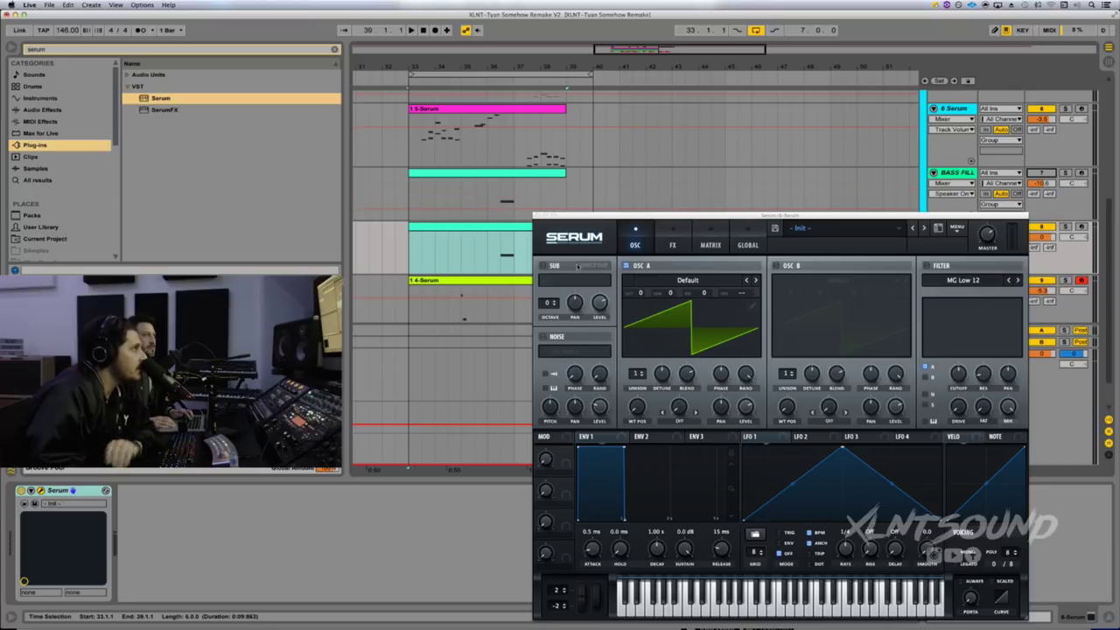
click(505, 258)
key(space)
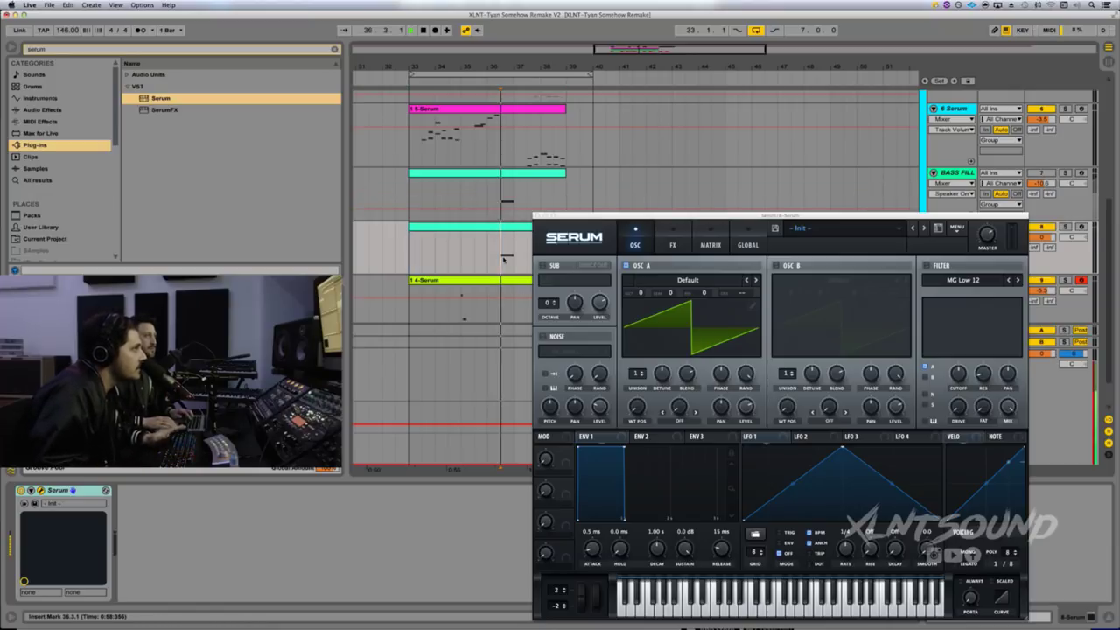
drag(623, 214, 611, 163)
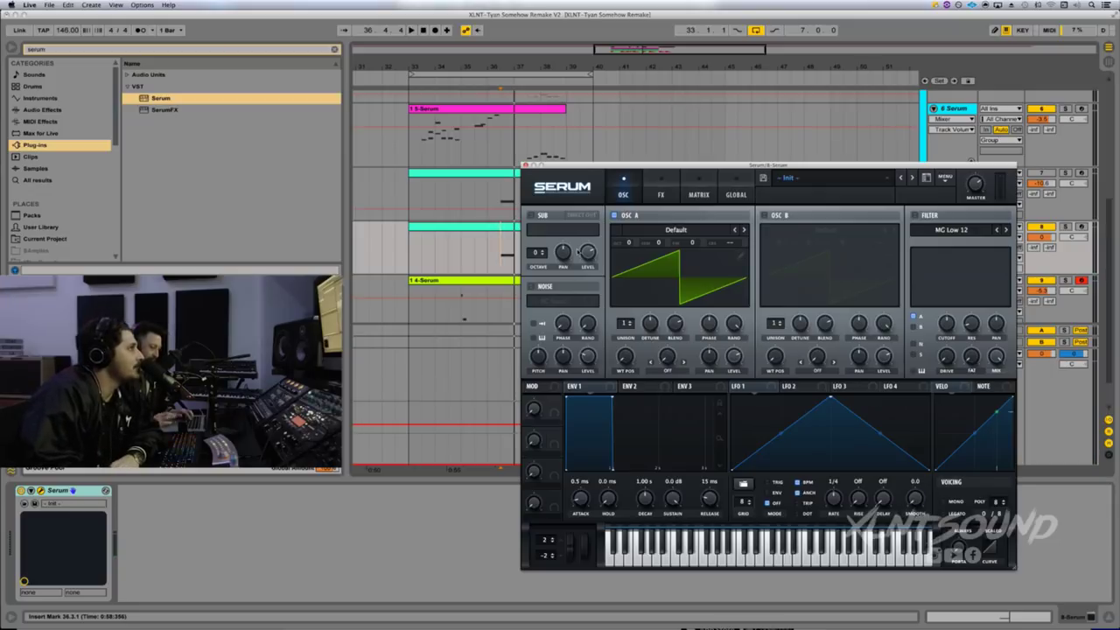
- Load the Analog Basic Shapes wavetable in oscillator A, move it to the square wave and set its warp mode to FM from B
click(633, 232)
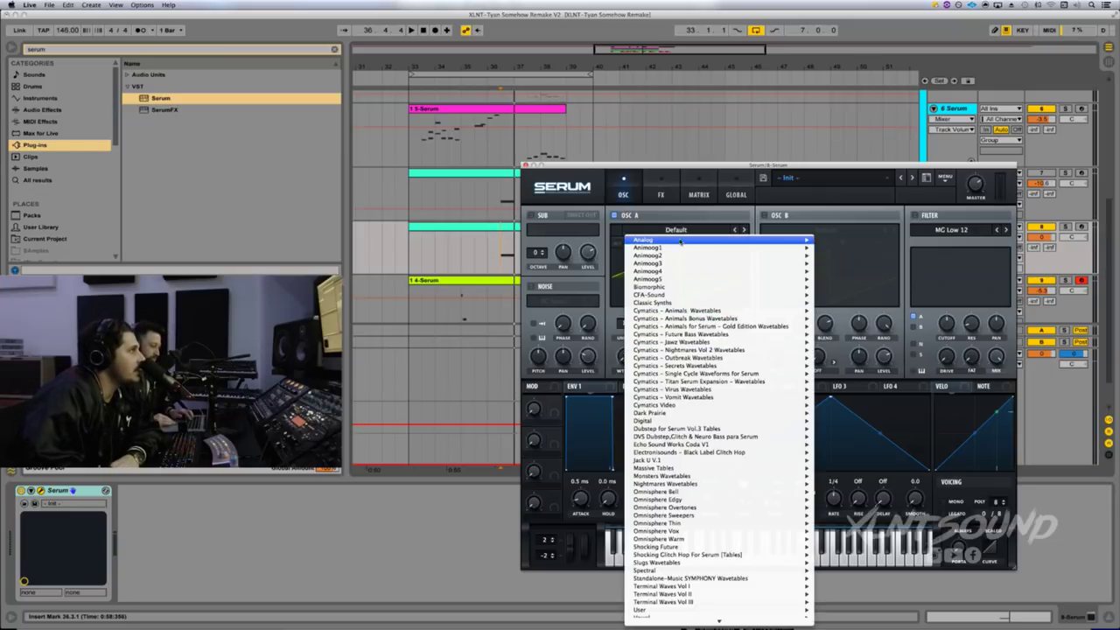
mouse_move(665, 239)
click(858, 278)
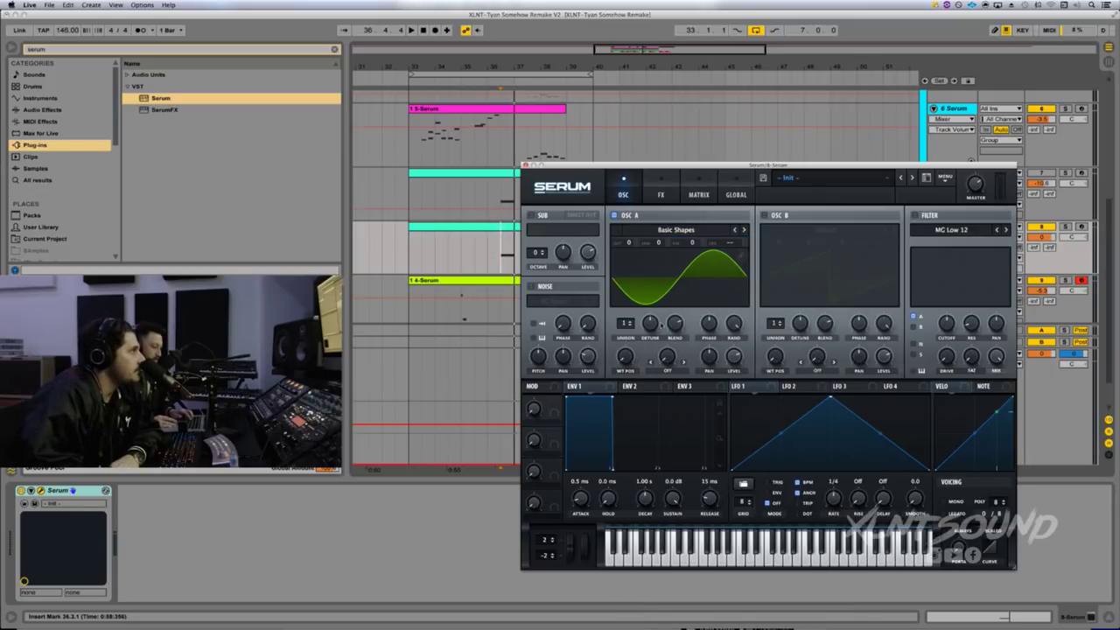
drag(629, 360, 630, 313)
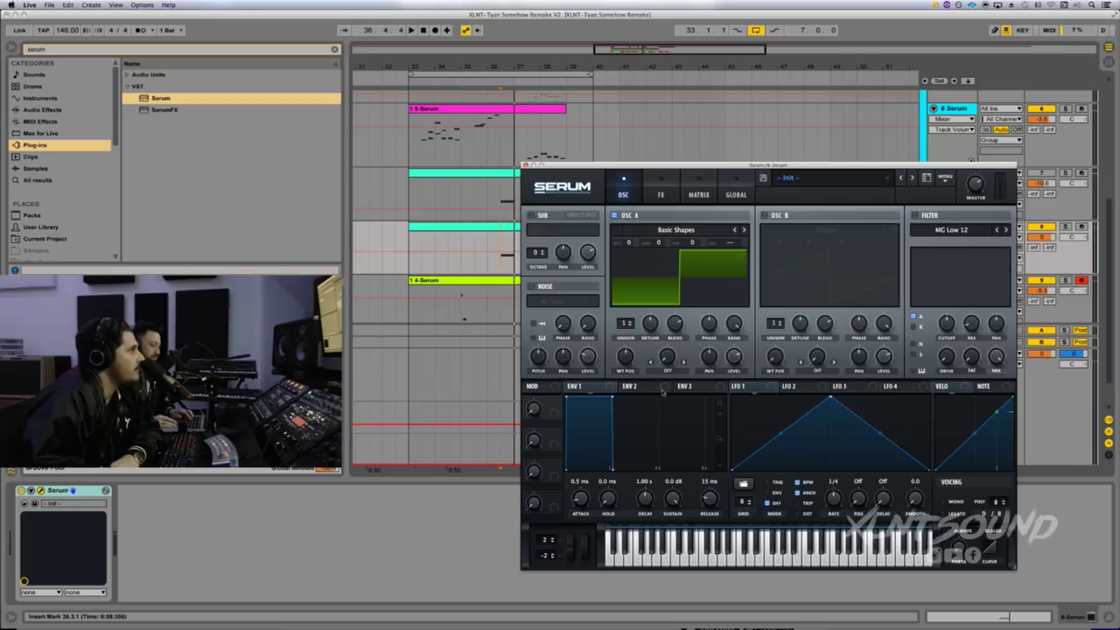
click(667, 371)
click(672, 523)
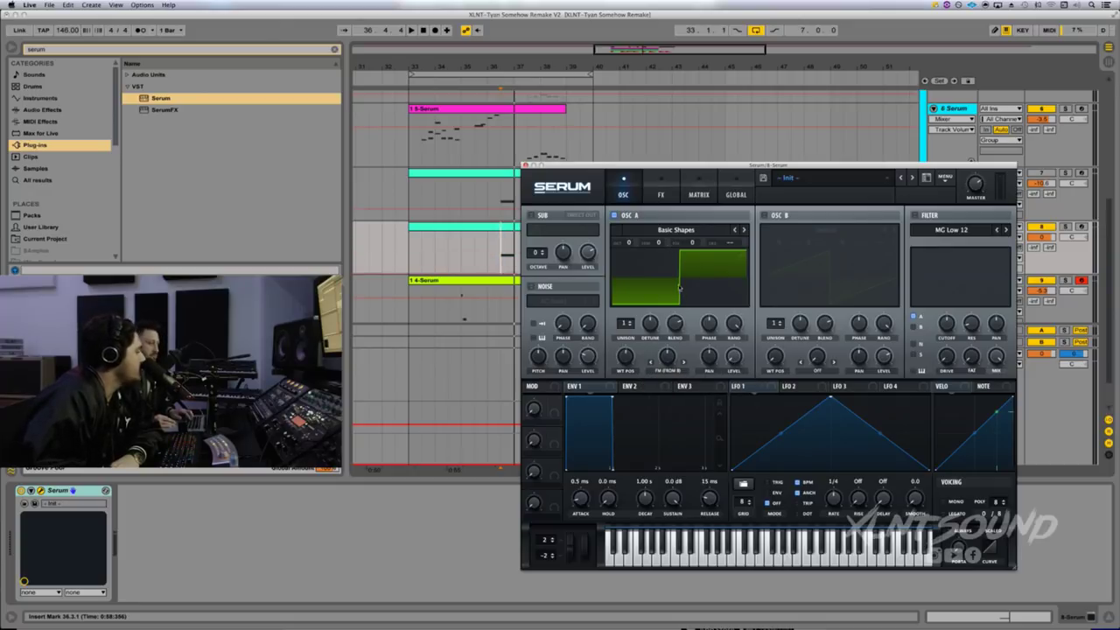
- Enable oscillator B with the Analog Basic Shapes wavetable and move its wavetable position to the triangle wave
click(763, 214)
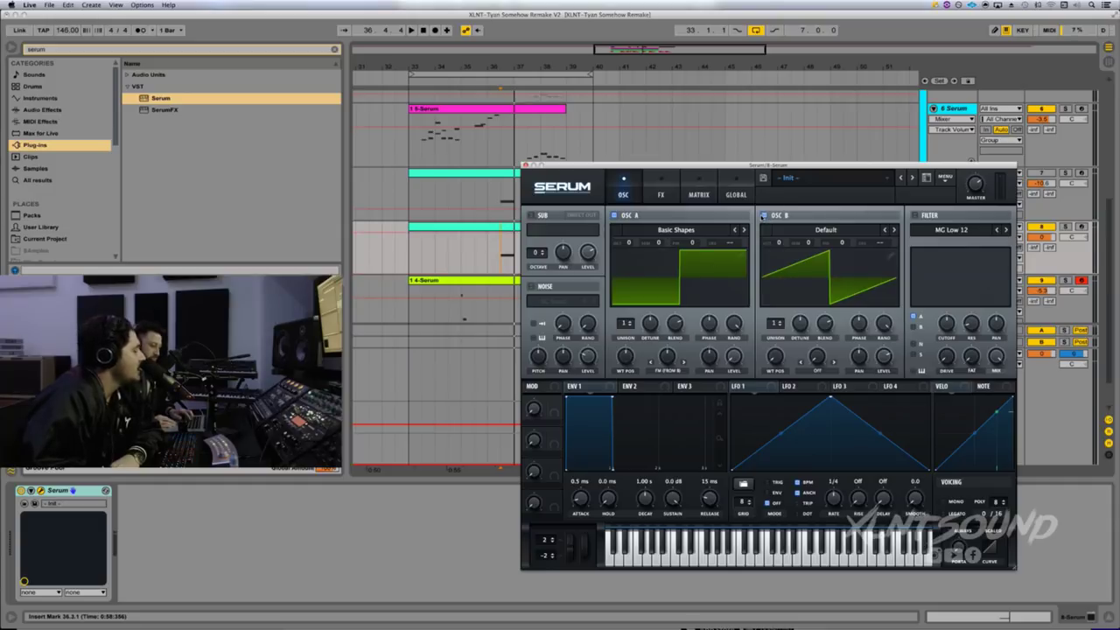
click(873, 239)
mouse_move(855, 241)
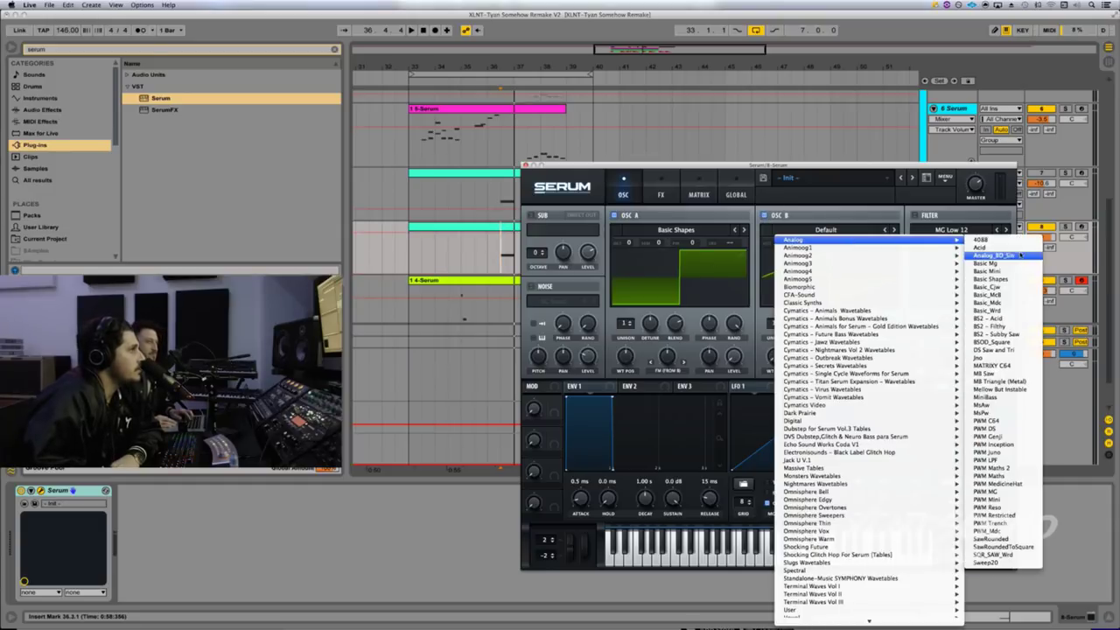
click(990, 279)
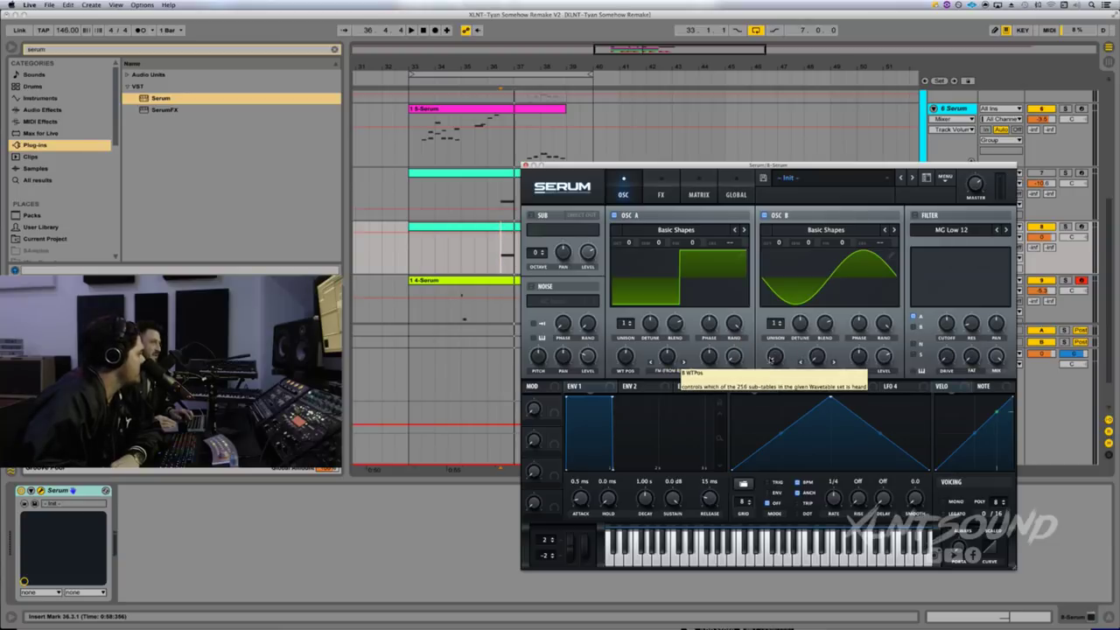
drag(771, 359, 799, 275)
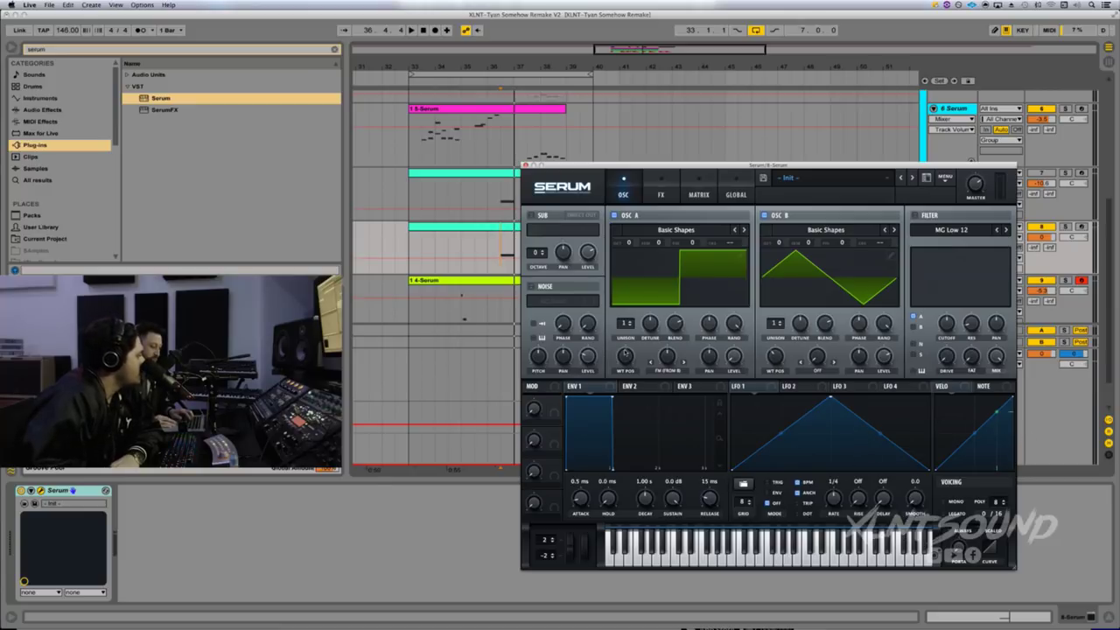
- Tune oscillator B to octave +4 and semitone +3 and set its warp mode to Sync
drag(777, 242, 775, 182)
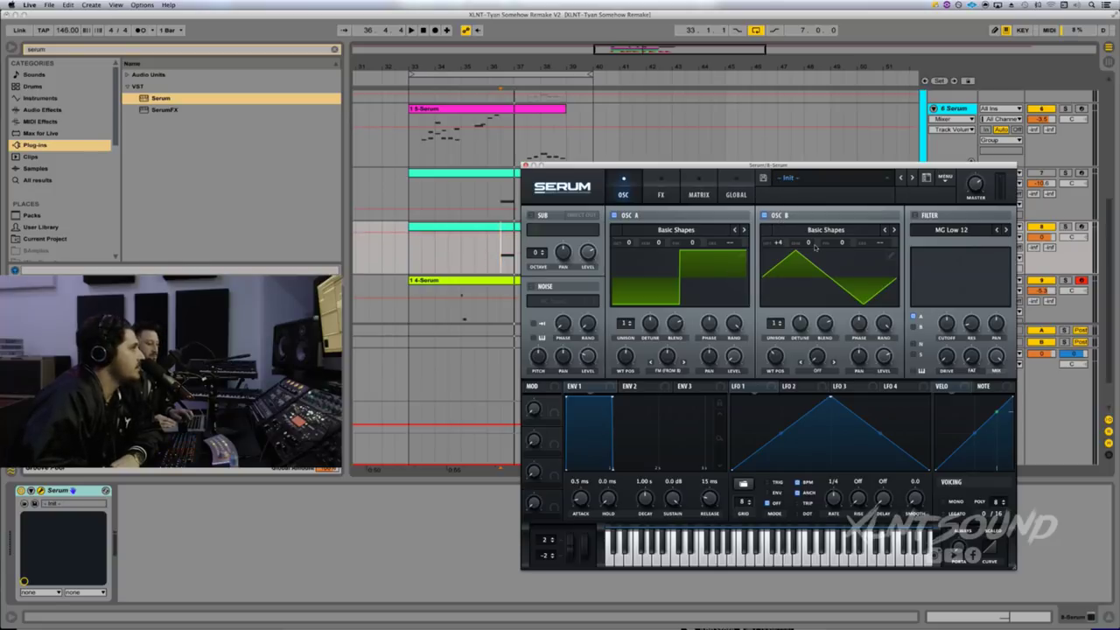
drag(806, 243, 810, 230)
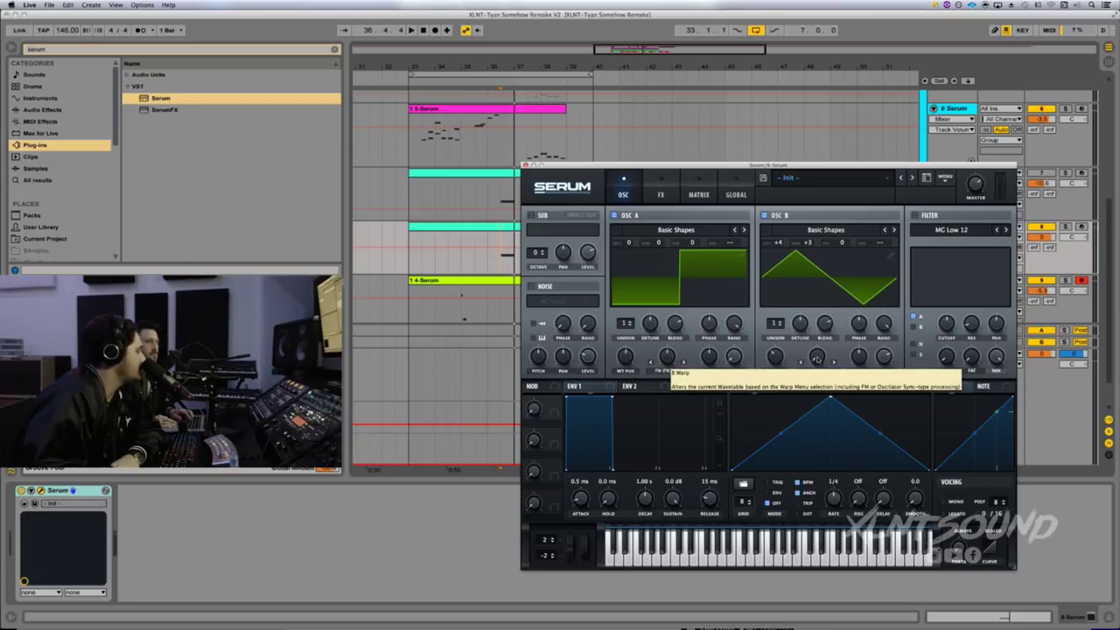
mouse_move(816, 359)
mouse_down()
mouse_move(820, 329)
mouse_move(831, 360)
mouse_up()
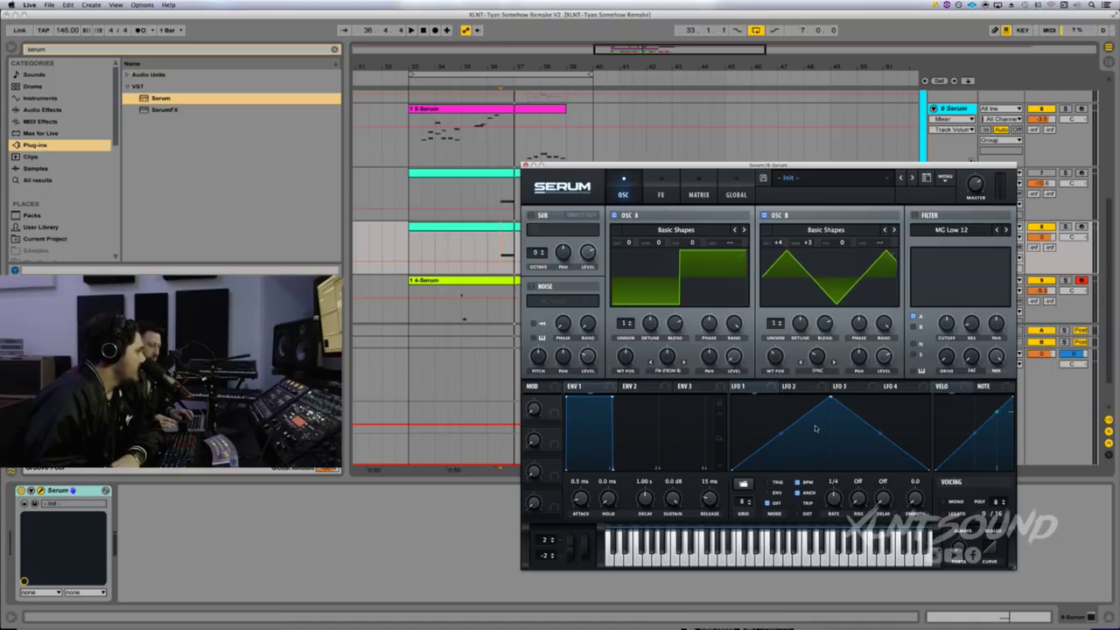
- Reshape LFO 1 into a curved rise with a straight fall ending at mid-cycle, in Trig mode at a 1/2 rate
drag(831, 399, 793, 386)
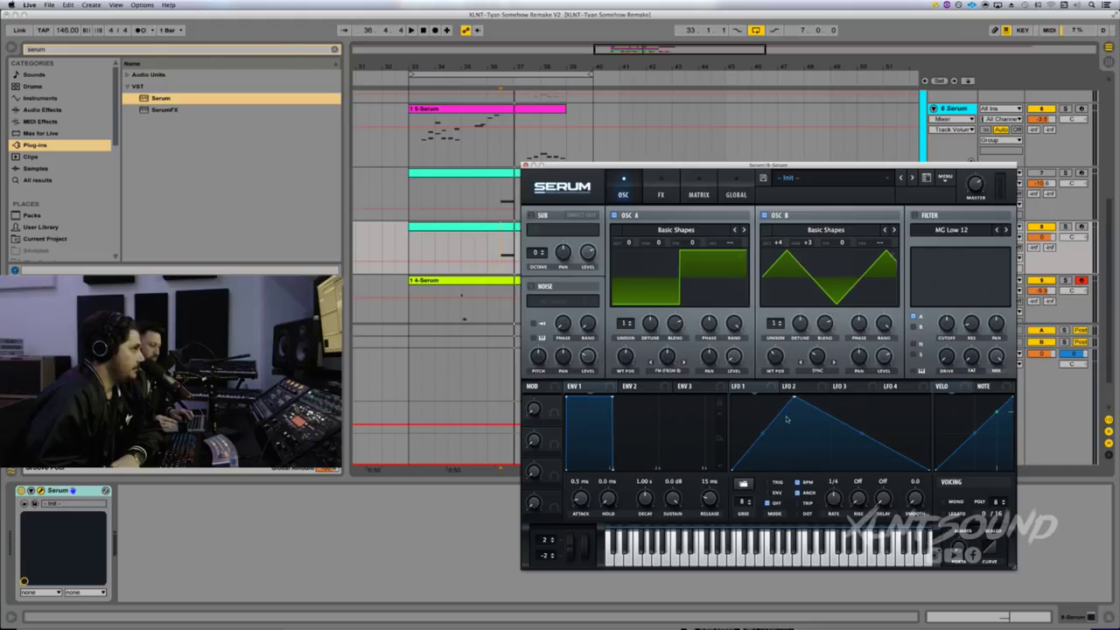
drag(764, 433, 771, 414)
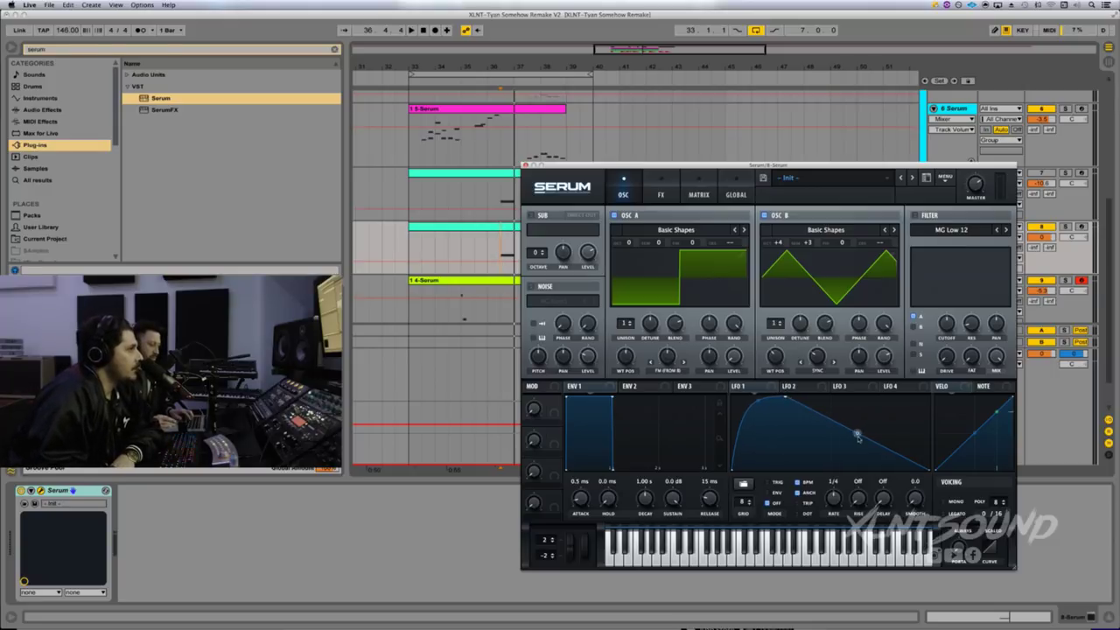
drag(873, 443, 838, 485)
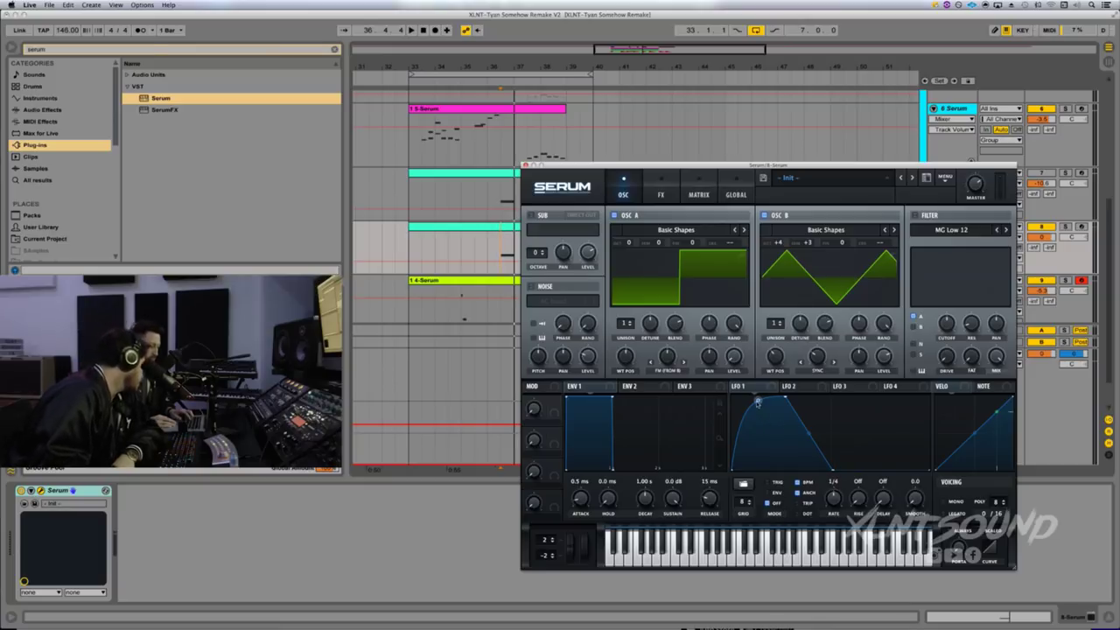
drag(754, 400, 752, 396)
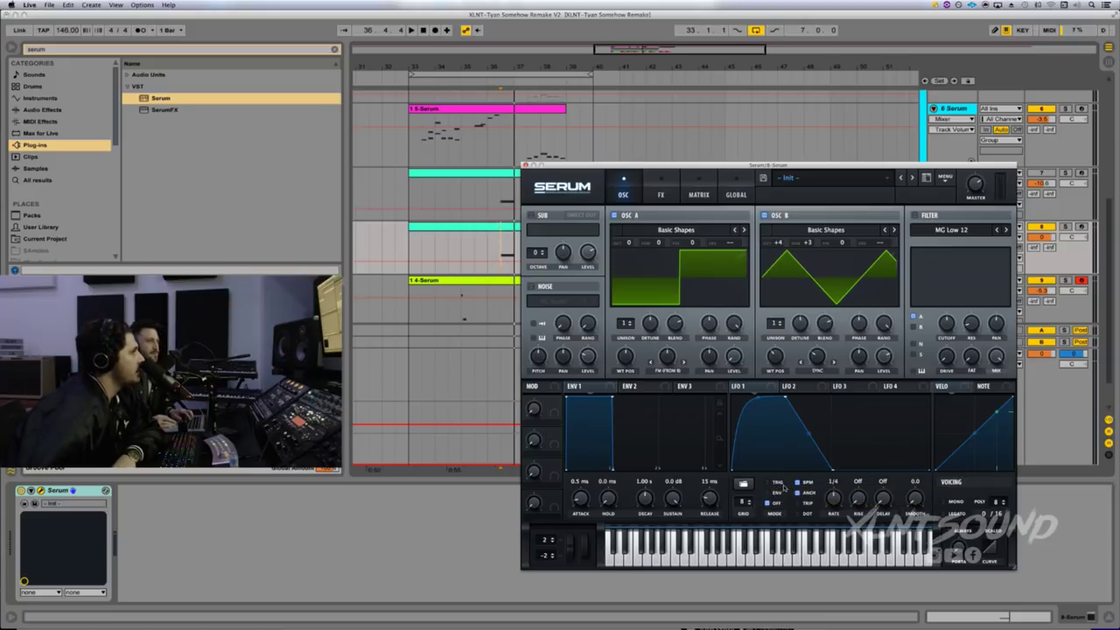
drag(828, 502, 828, 510)
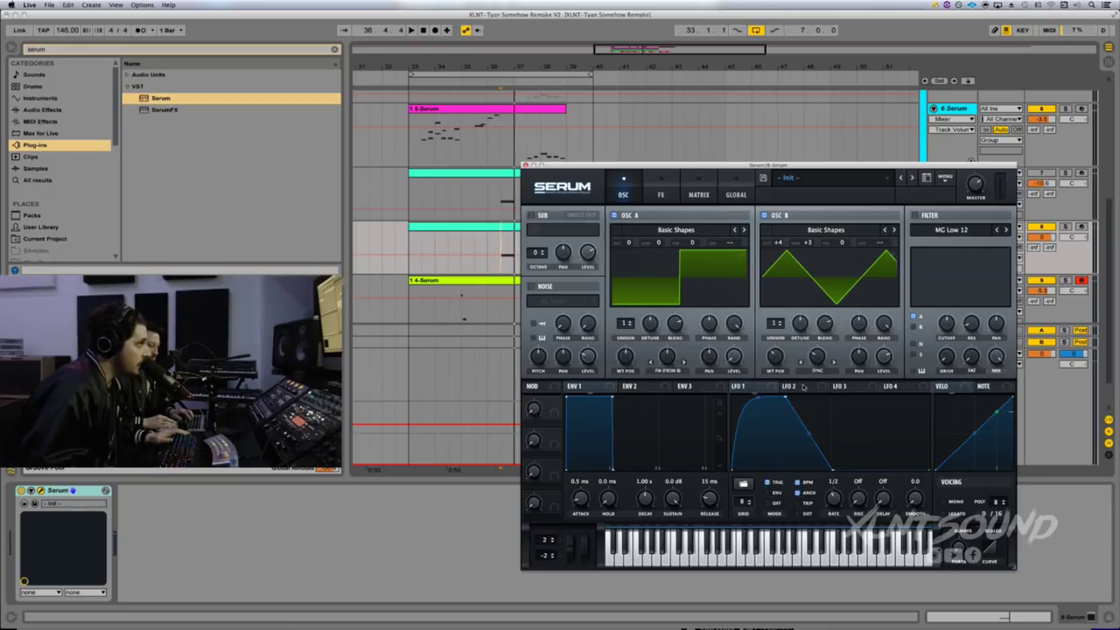
- Assign LFO 1 to oscillator A's level and oscillator B's Sync warp, reducing the warp modulation amount
drag(733, 385, 733, 355)
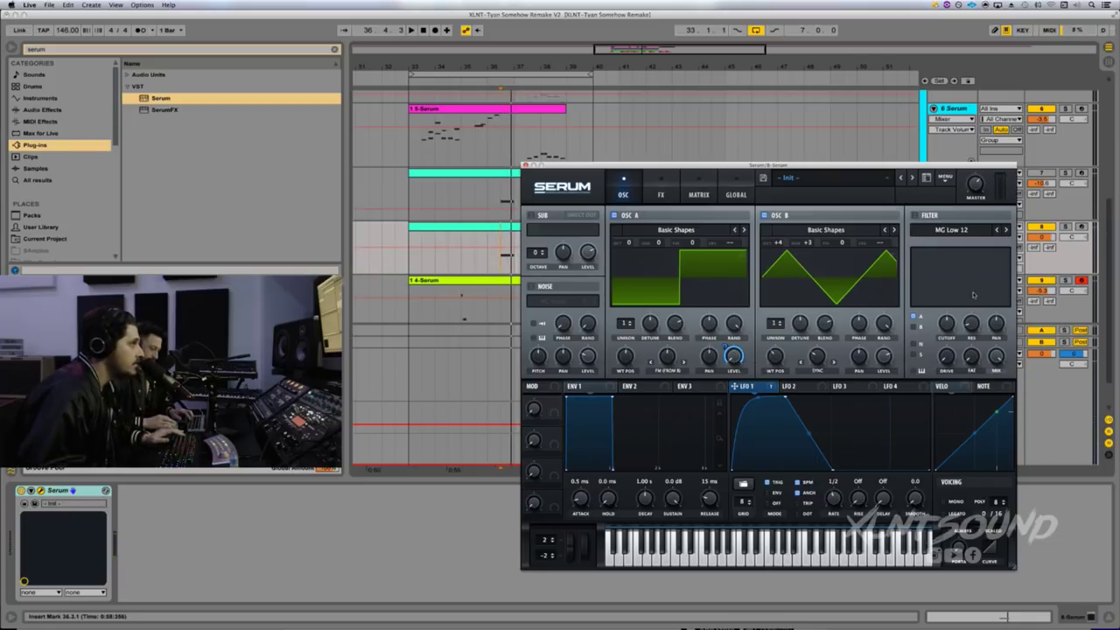
drag(773, 386, 811, 349)
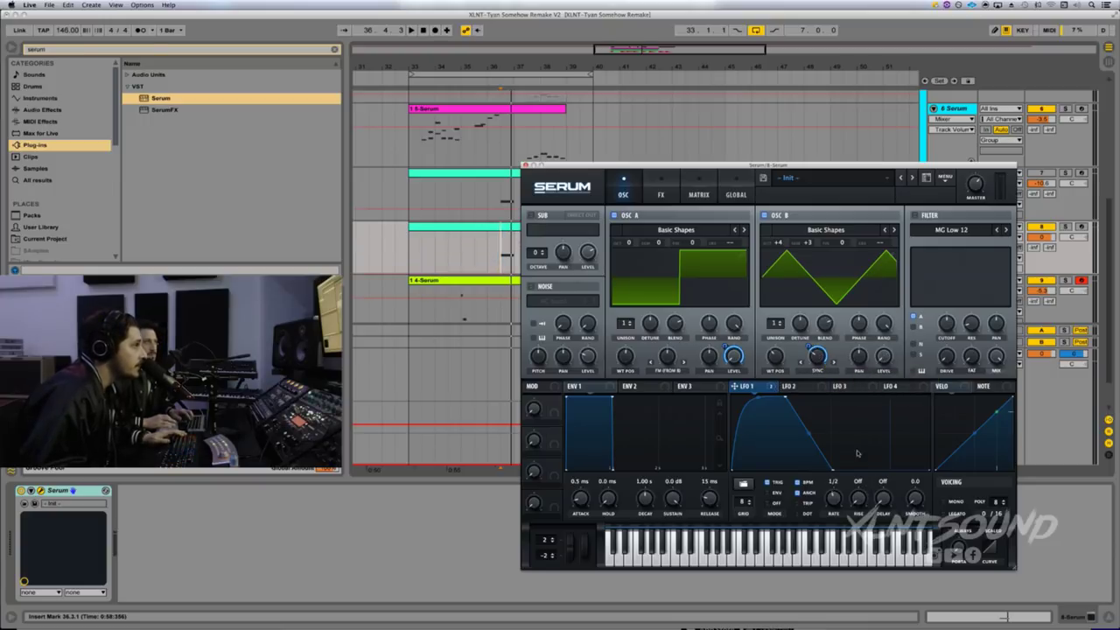
drag(810, 349, 803, 371)
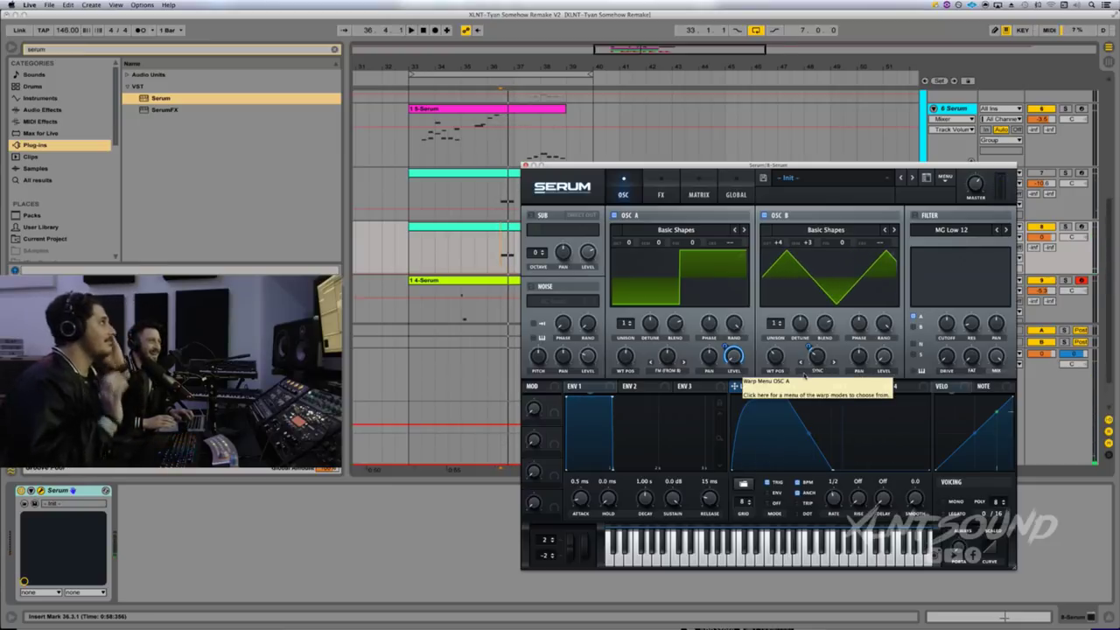
right_click(804, 373)
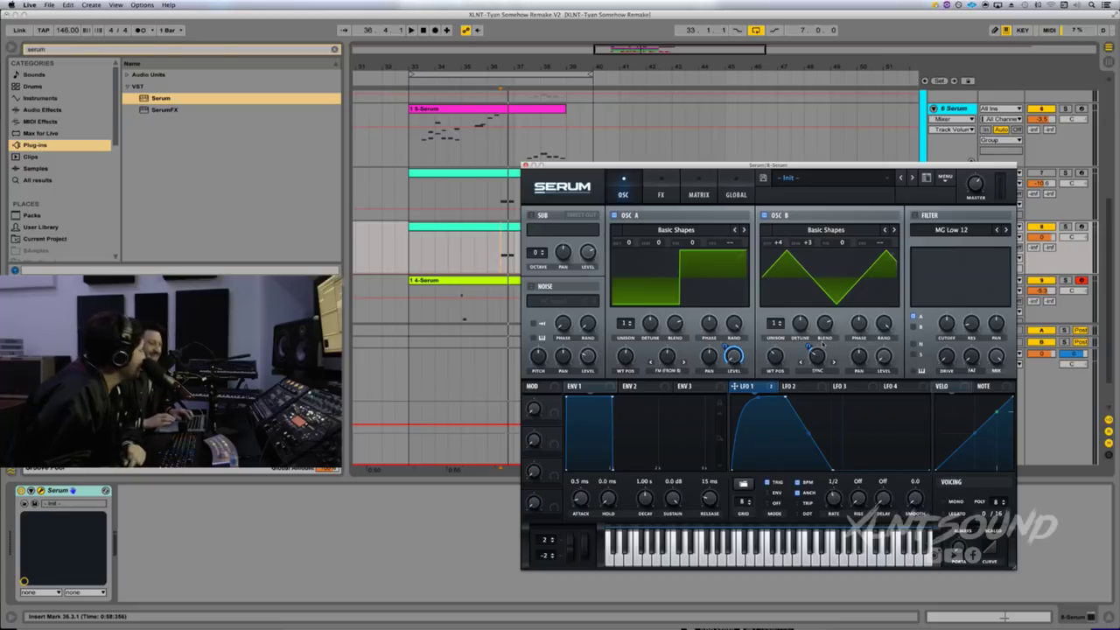
- Enable the filter and choose the HN 12 type from the Multi category
click(914, 216)
click(928, 231)
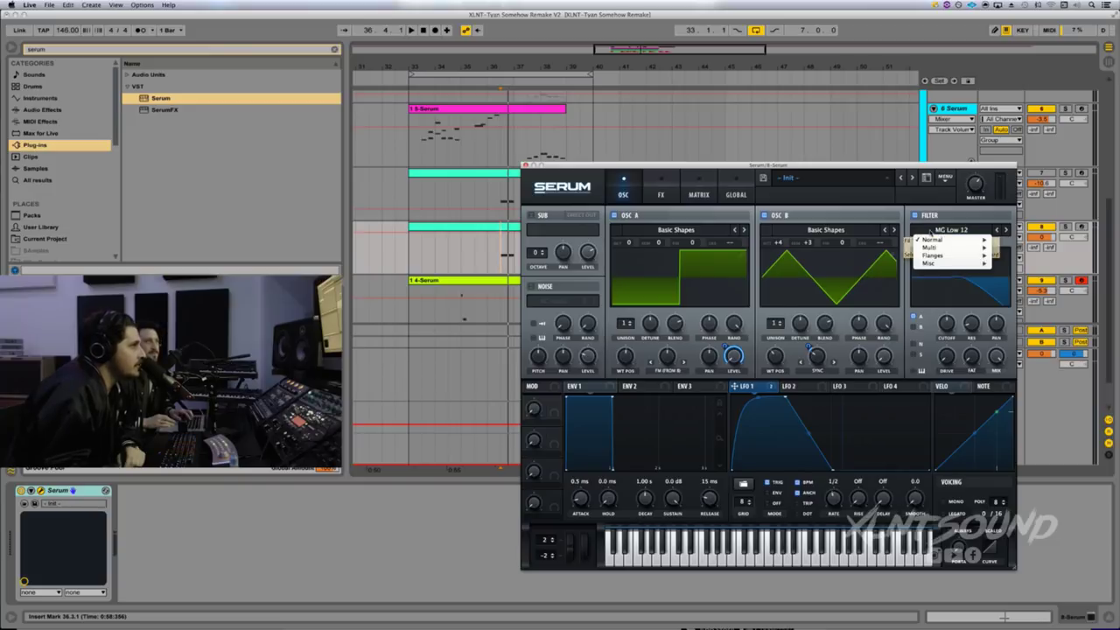
mouse_move(931, 249)
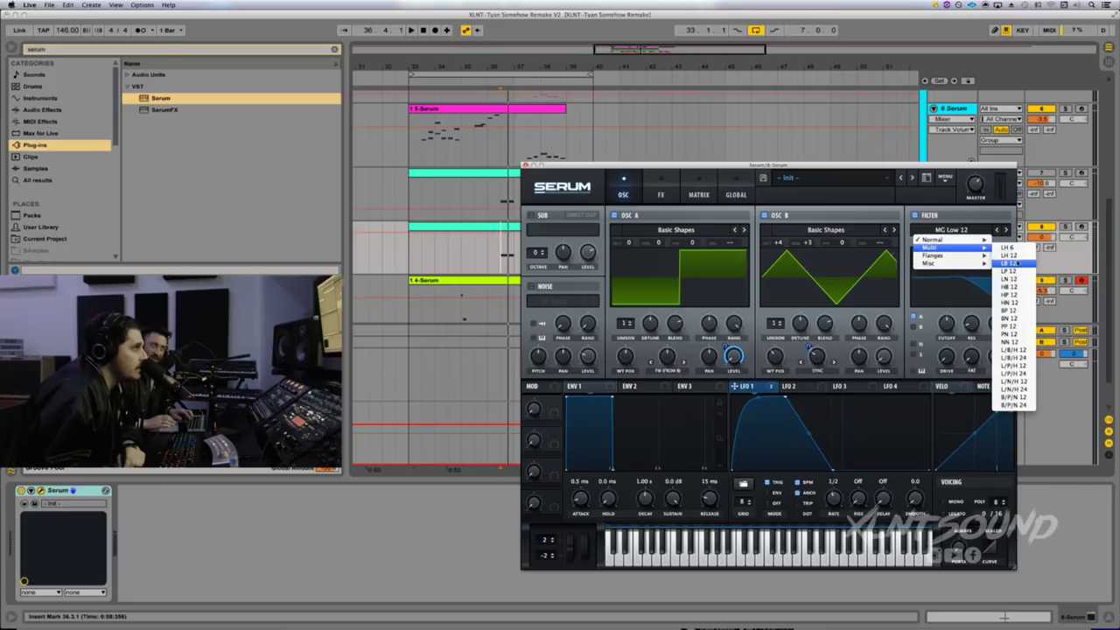
click(1010, 303)
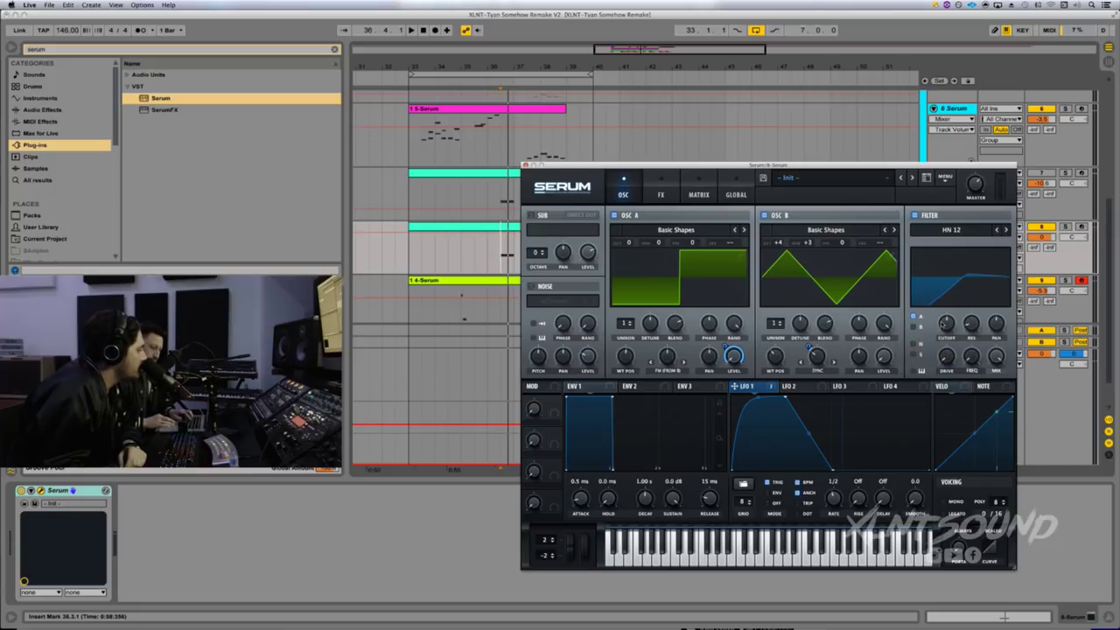
- Lower the filter cutoff, modulate it with LFO 1 and play the note to hear the patch
drag(942, 323, 942, 337)
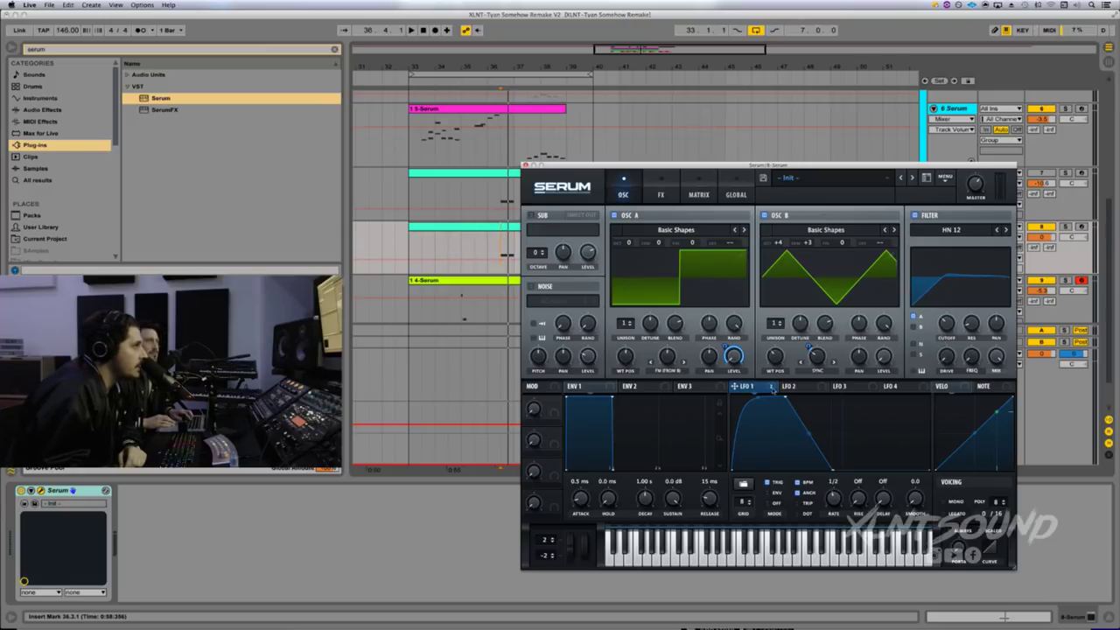
drag(773, 390, 940, 336)
key(space)
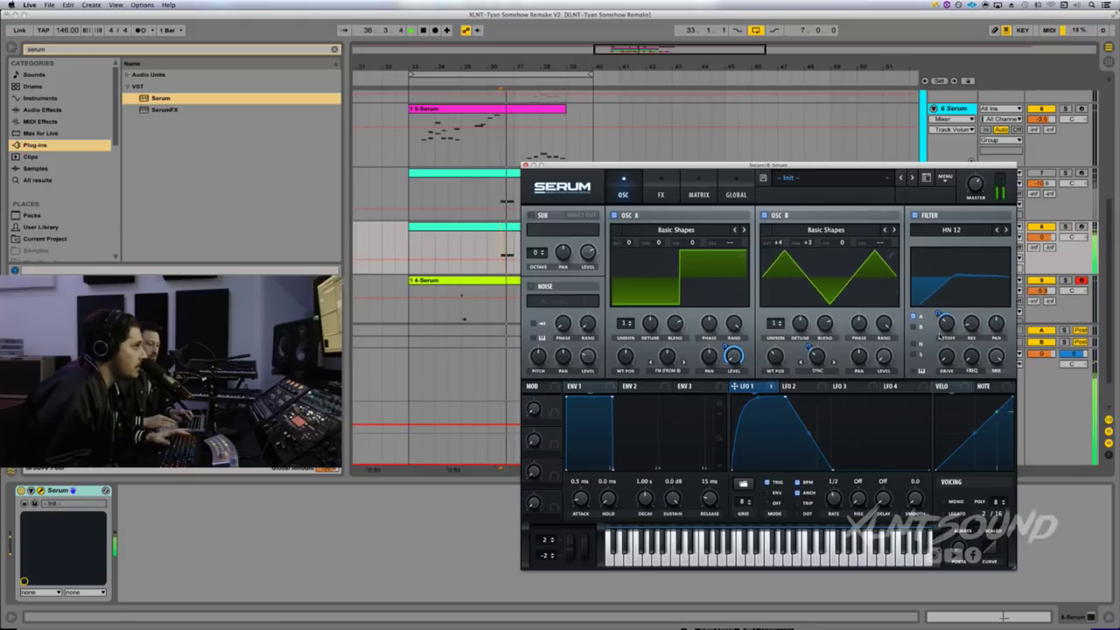
- Stop playback, raise the filter resonance and modulate it with LFO 1
key(space)
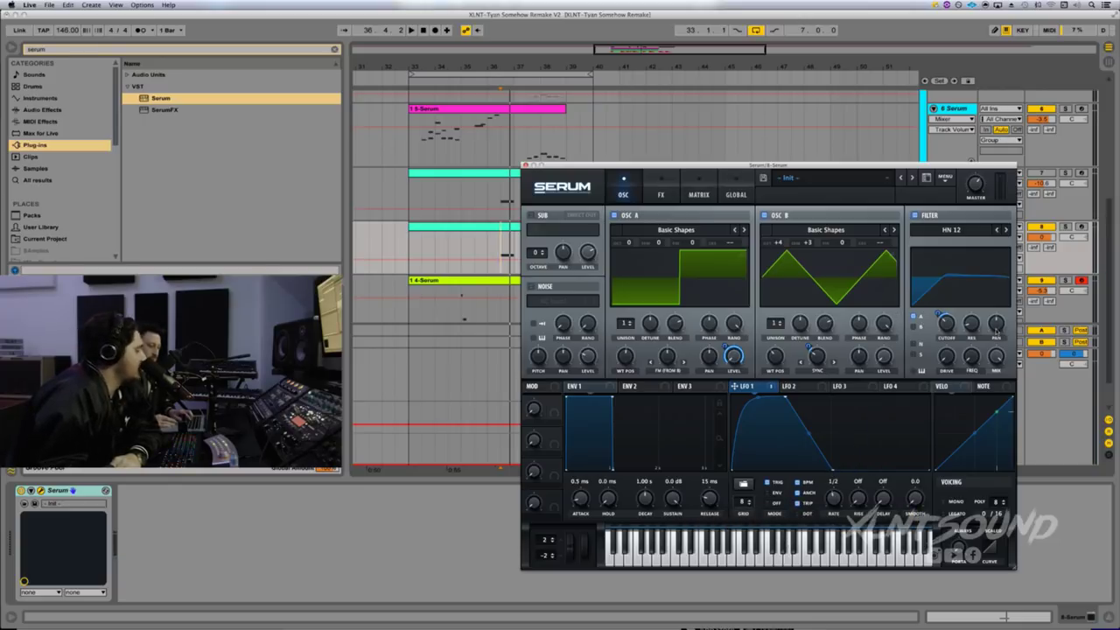
mouse_move(971, 322)
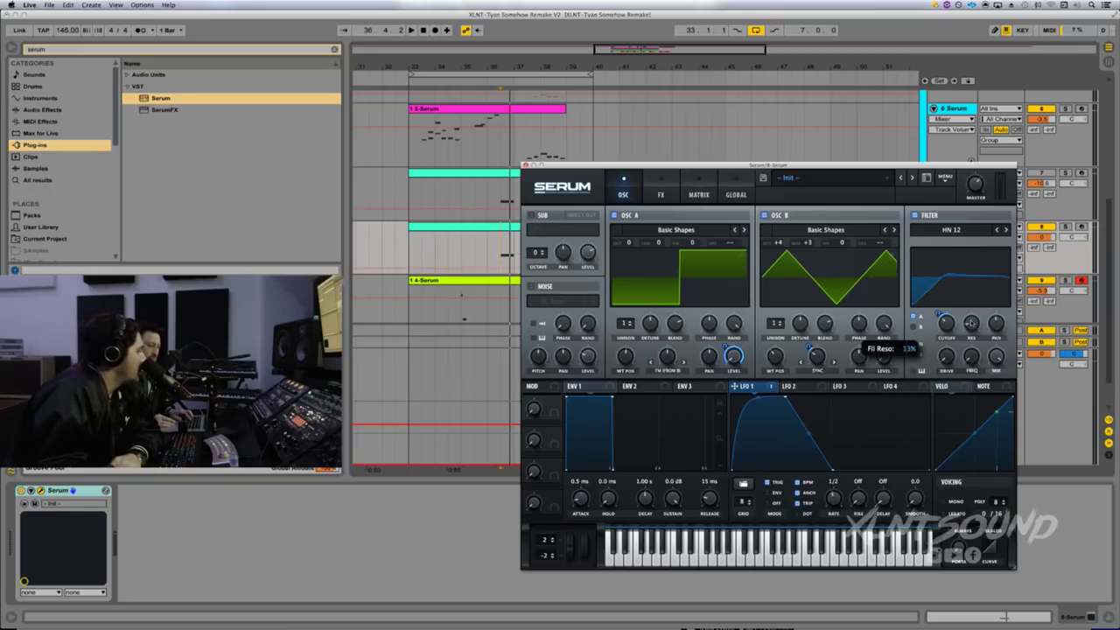
drag(971, 322, 970, 301)
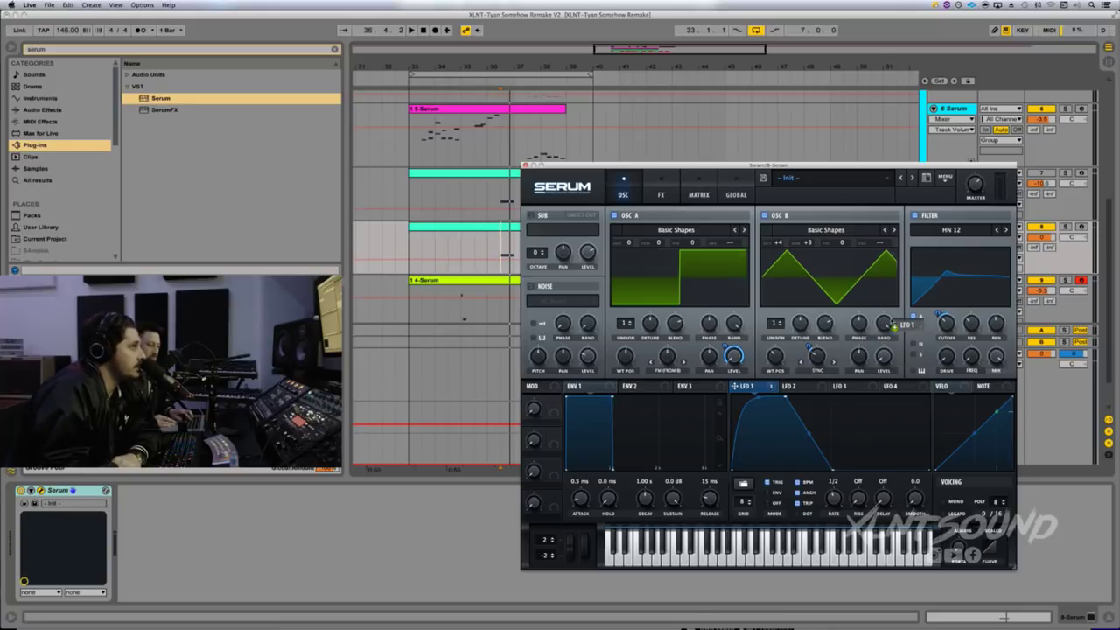
drag(968, 320, 961, 327)
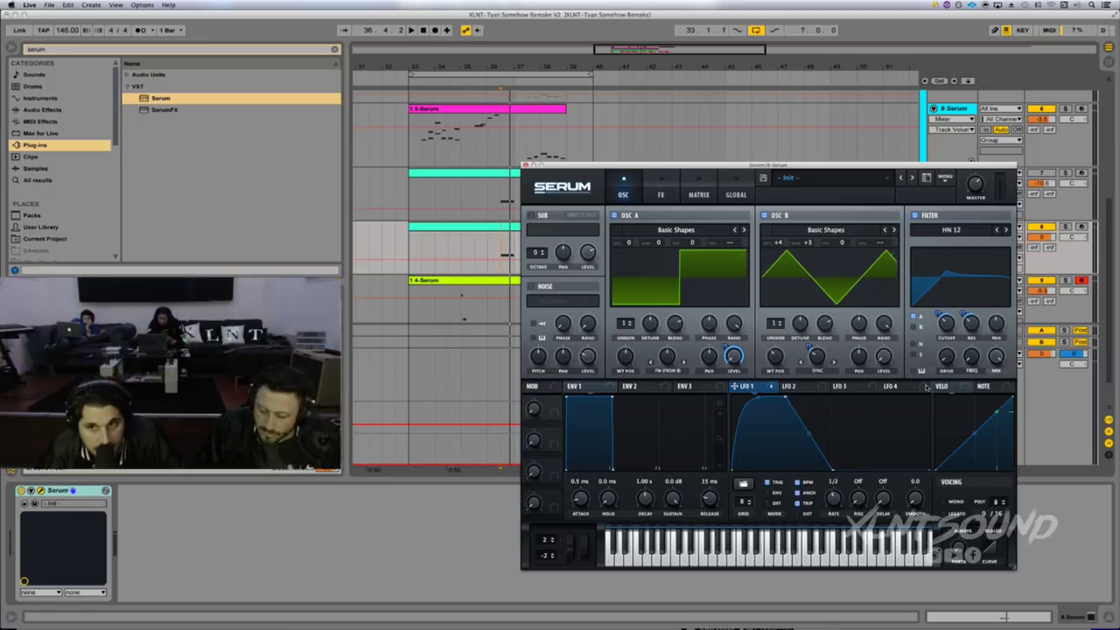
- Assign LFO 1 to the filter's FREQ control, adjust the modulation amount and play the note to hear it
drag(974, 360, 972, 335)
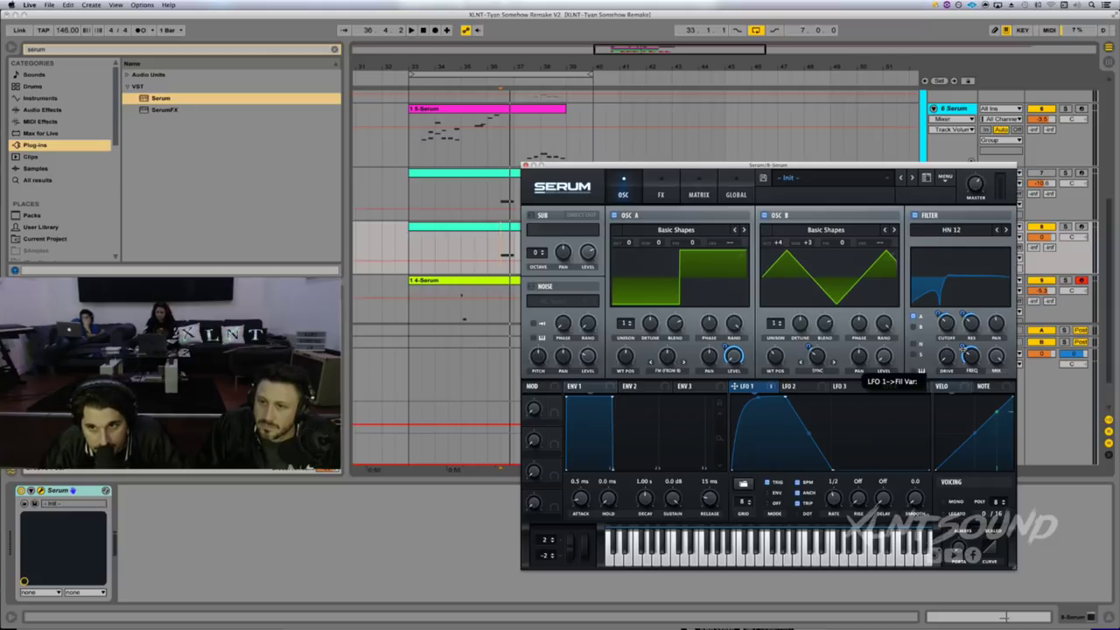
mouse_move(961, 351)
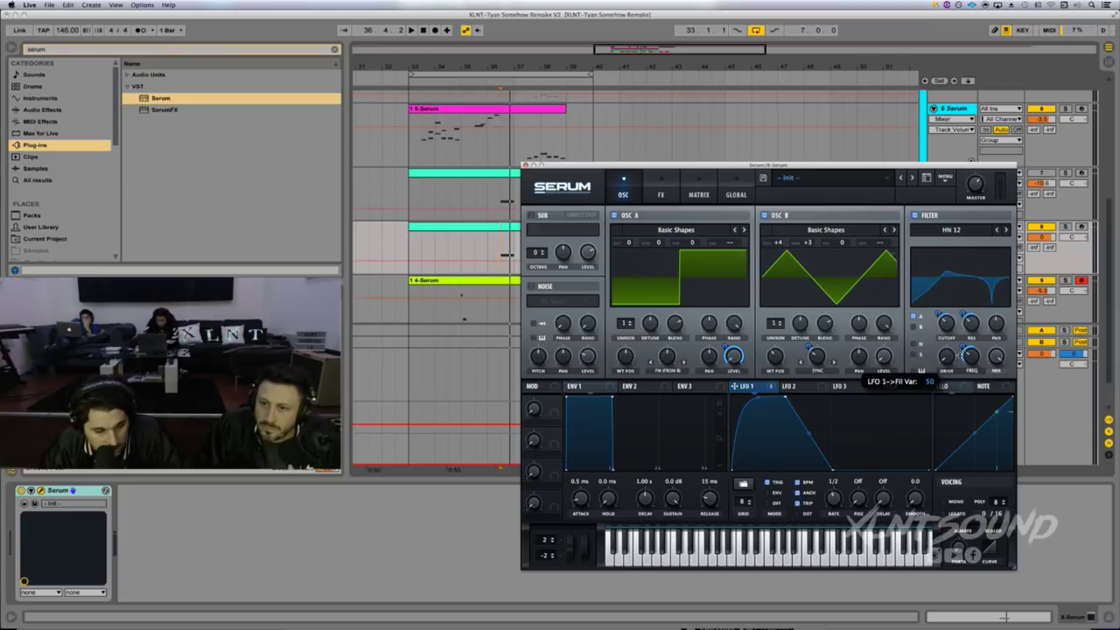
key(space)
key(space)
key(space)
drag(961, 354, 962, 350)
key(space)
key(space)
key(space)
key(space)
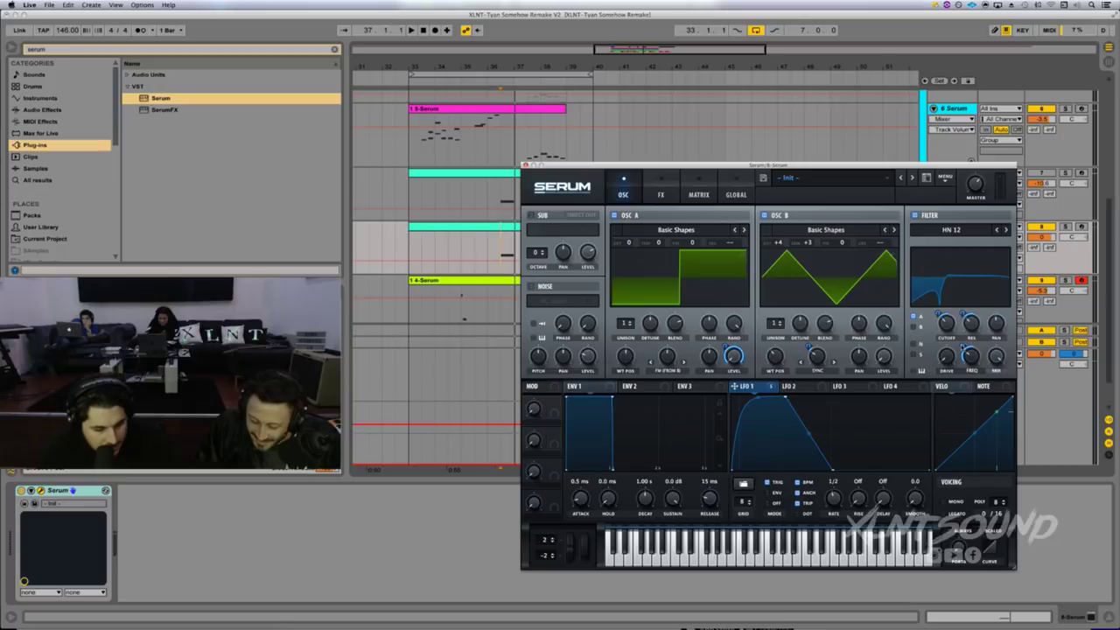
key(space)
key(space)
key(space)
- Try LFO 1 at a 1/2 triplet rate while playing the note, and return it to 1/2
mouse_move(833, 498)
mouse_down()
mouse_move(835, 483)
mouse_move(833, 504)
mouse_up()
key(space)
key(space)
key(space)
key(space)
key(space)
key(space)
key(space)
key(space)
key(space)
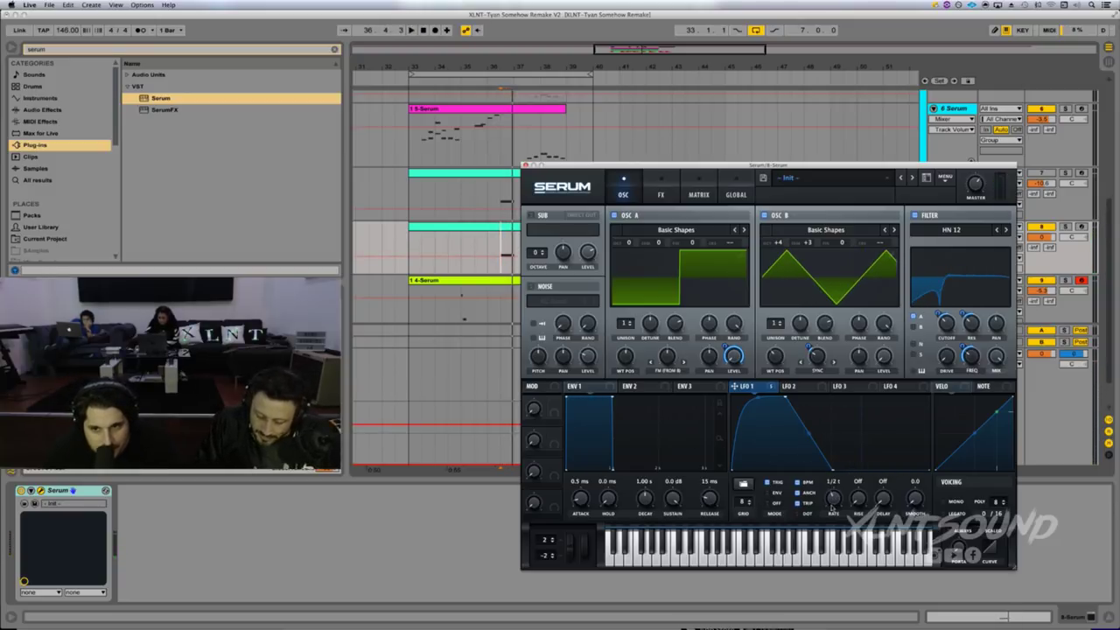
drag(832, 504, 833, 499)
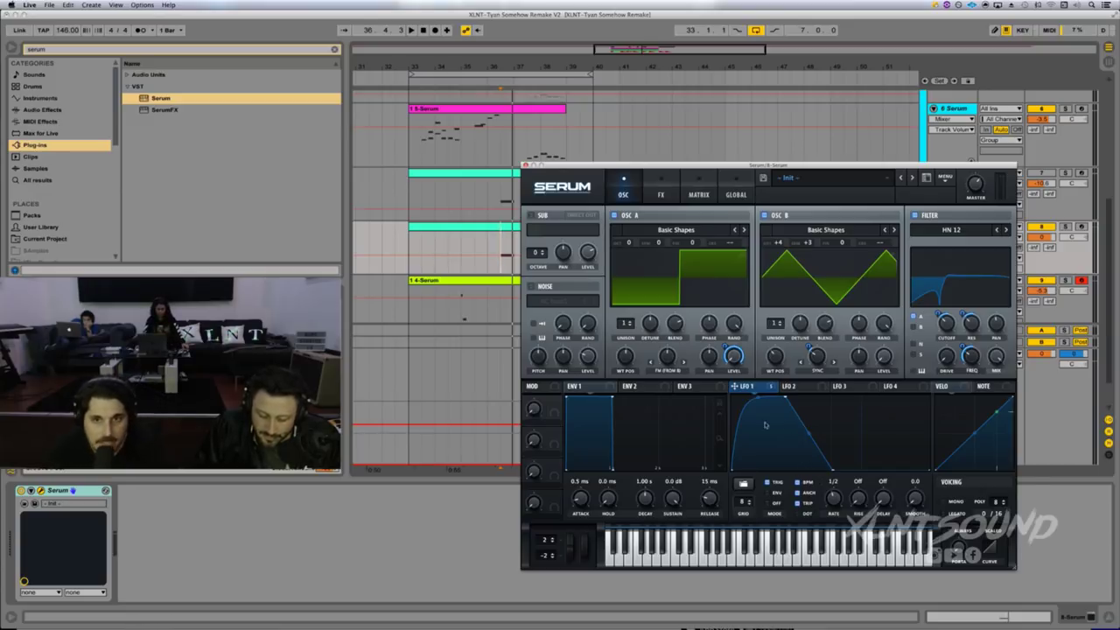
- Enable the noise oscillator with AC hum1, modulate its level with LFO 1 at about 33, and play the note
click(531, 286)
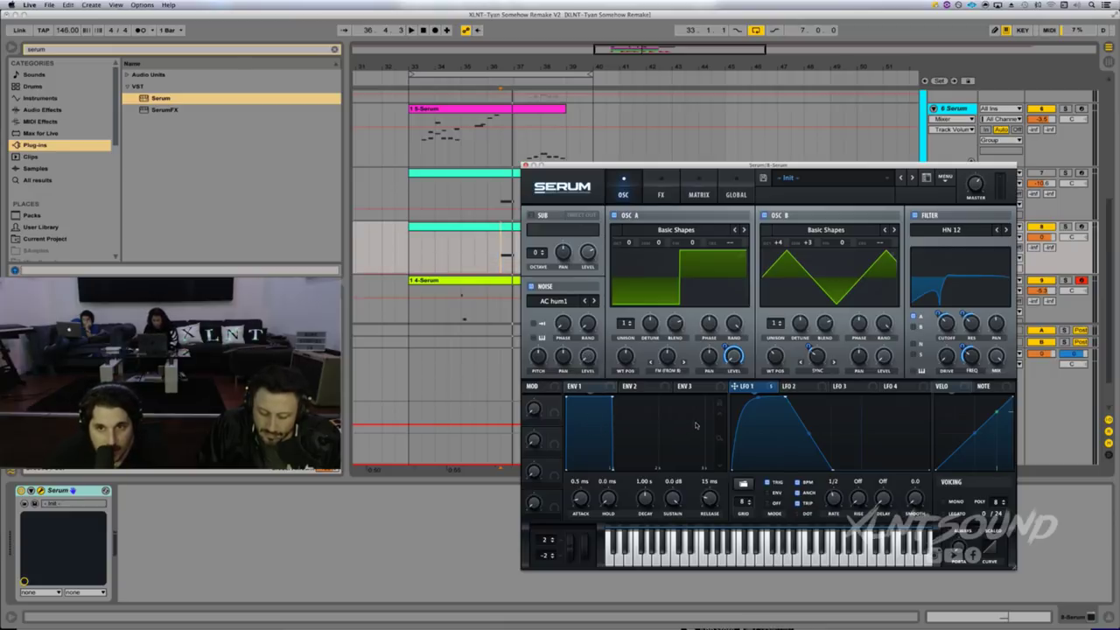
drag(768, 386, 588, 355)
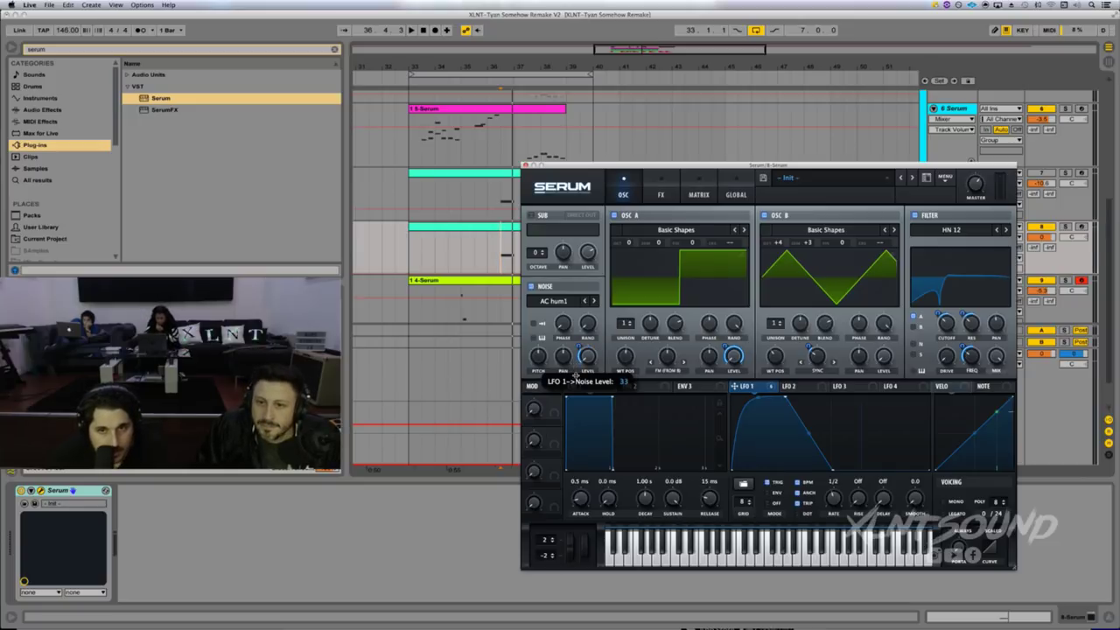
key(space)
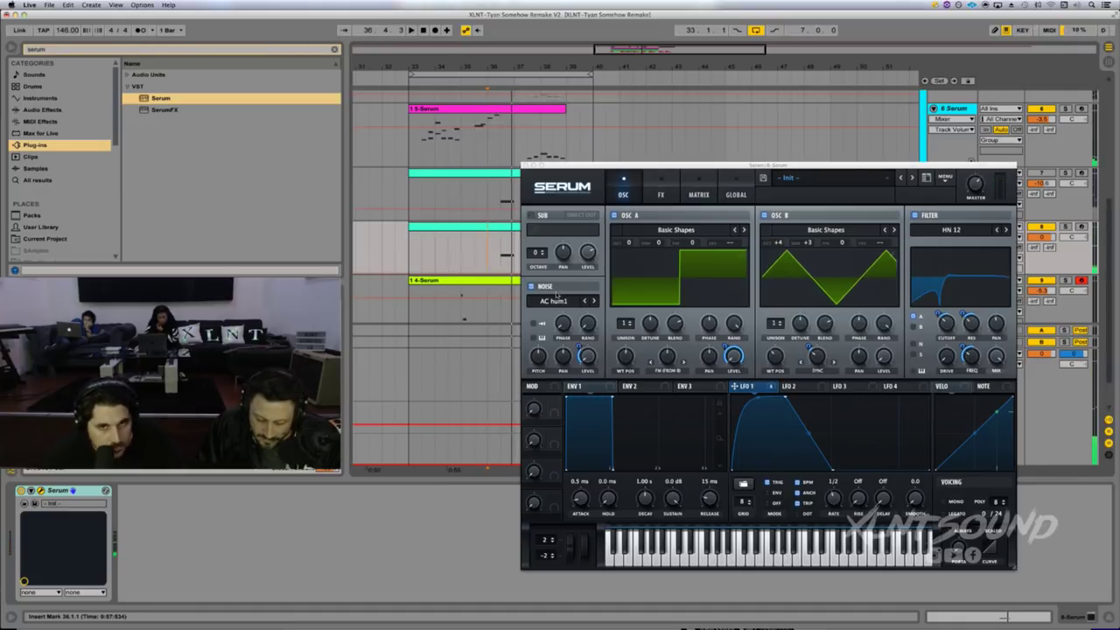
- Enable the sub oscillator with a sine shape, lower its level and modulate that level with LFO 1
click(530, 215)
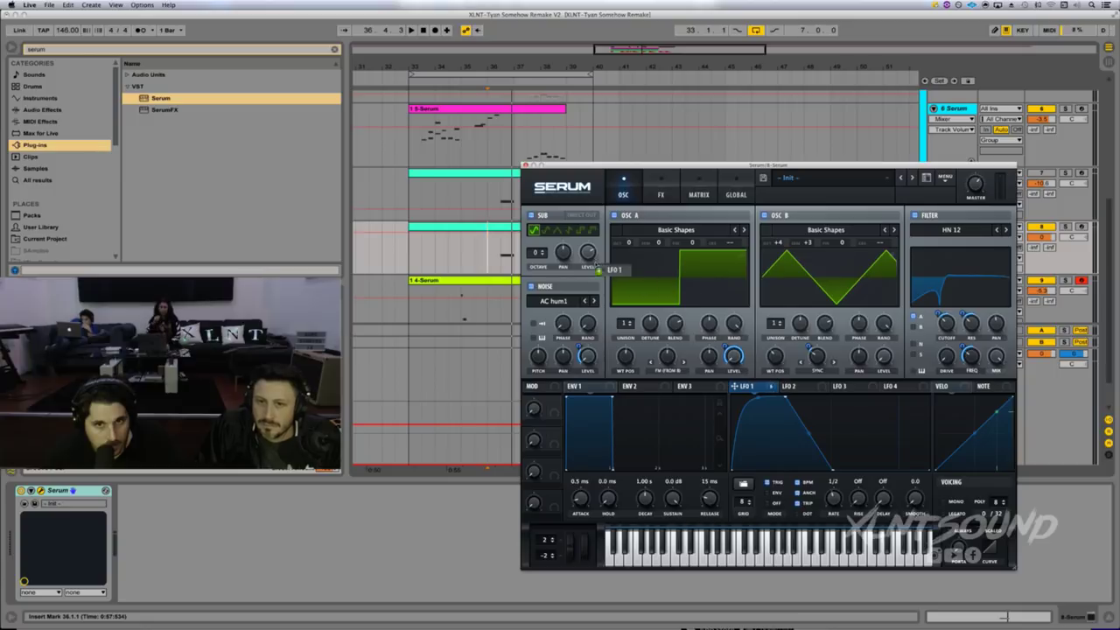
drag(587, 253, 579, 340)
drag(579, 244, 619, 177)
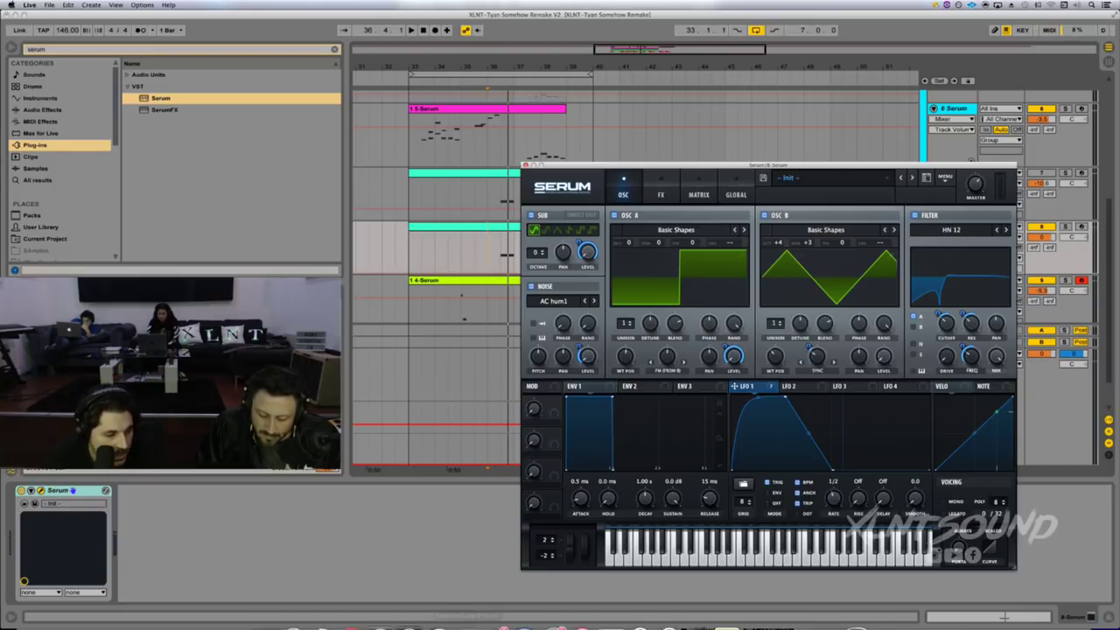
- Assign Macro 2 to oscillator B's semitone pitch, increase the modulation range and play the note while turning the macro
mouse_move(466, 610)
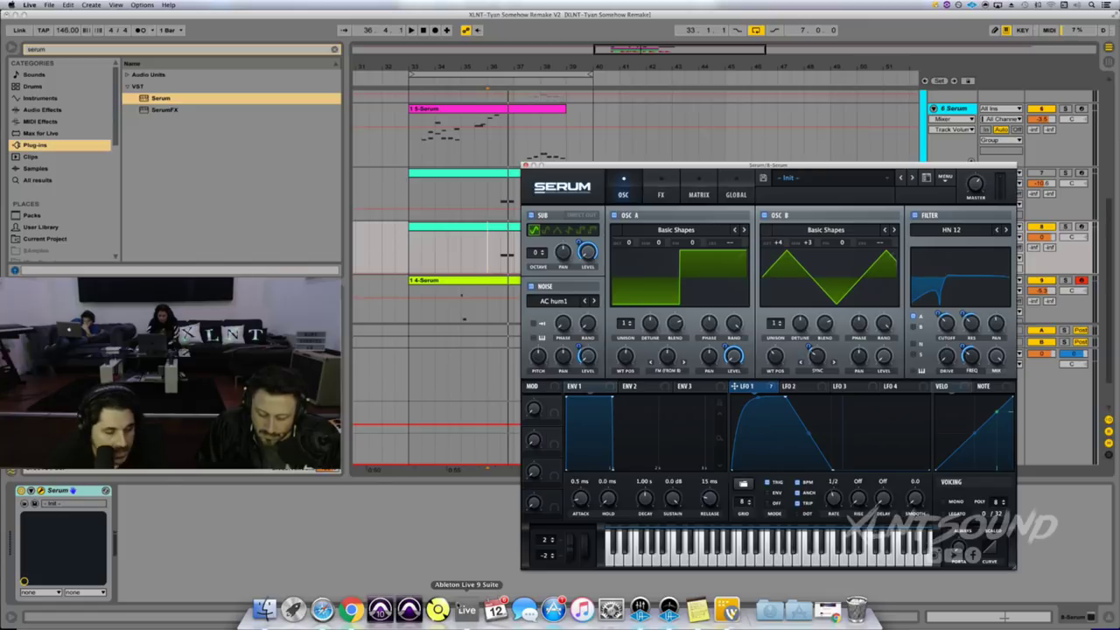
drag(555, 447, 814, 244)
mouse_move(814, 242)
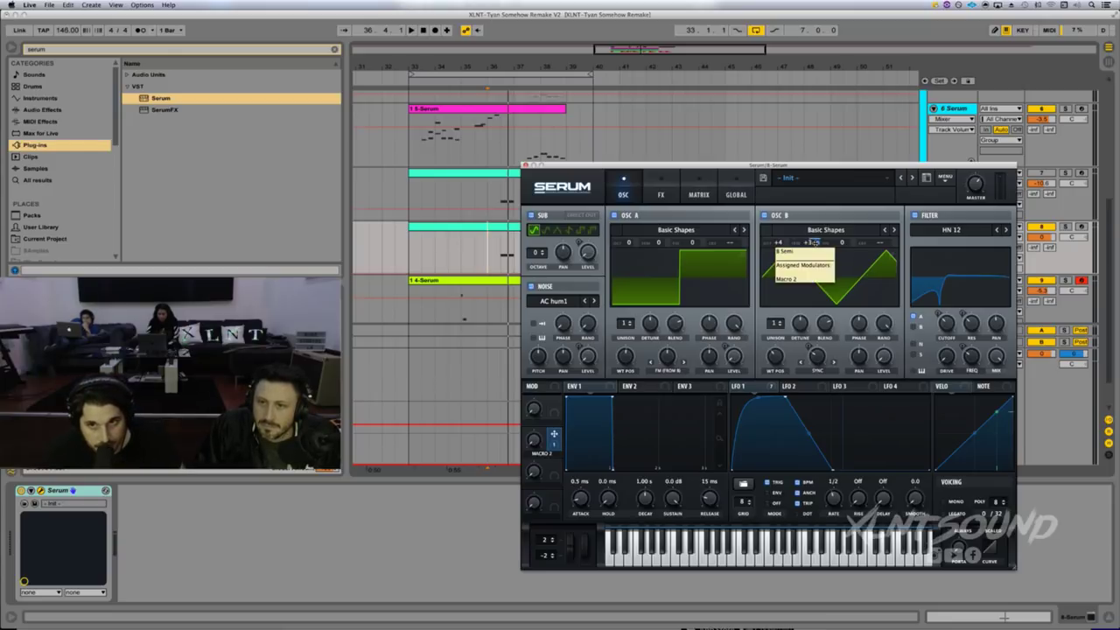
drag(814, 242, 824, 191)
key(space)
key(space)
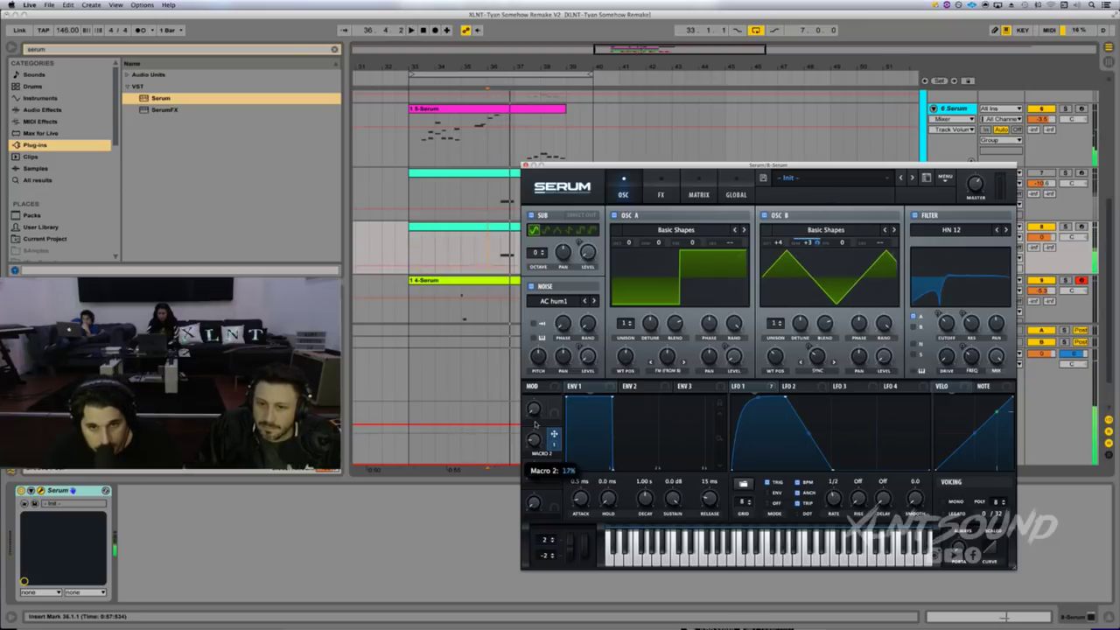
- Set Macro 2 to 48% while playing back the bass fill
key(space)
drag(536, 441, 540, 400)
key(space)
key(space)
key(space)
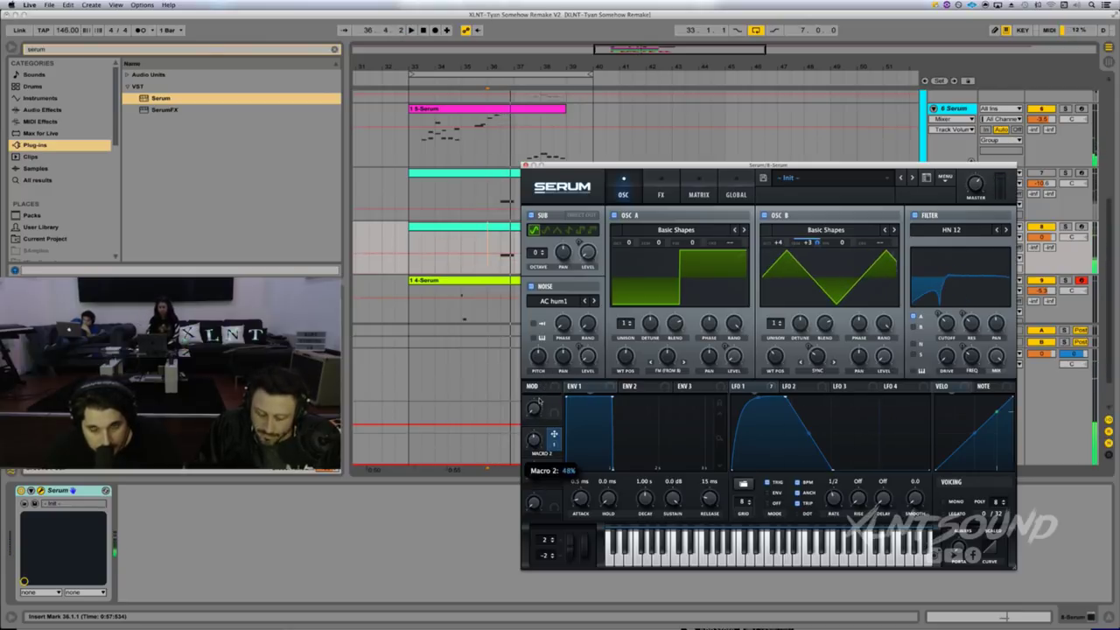
- Move the playback start to 36.3.1 on the 8-Serum track and audition the sound while adjusting Macro 2
click(501, 255)
key(space)
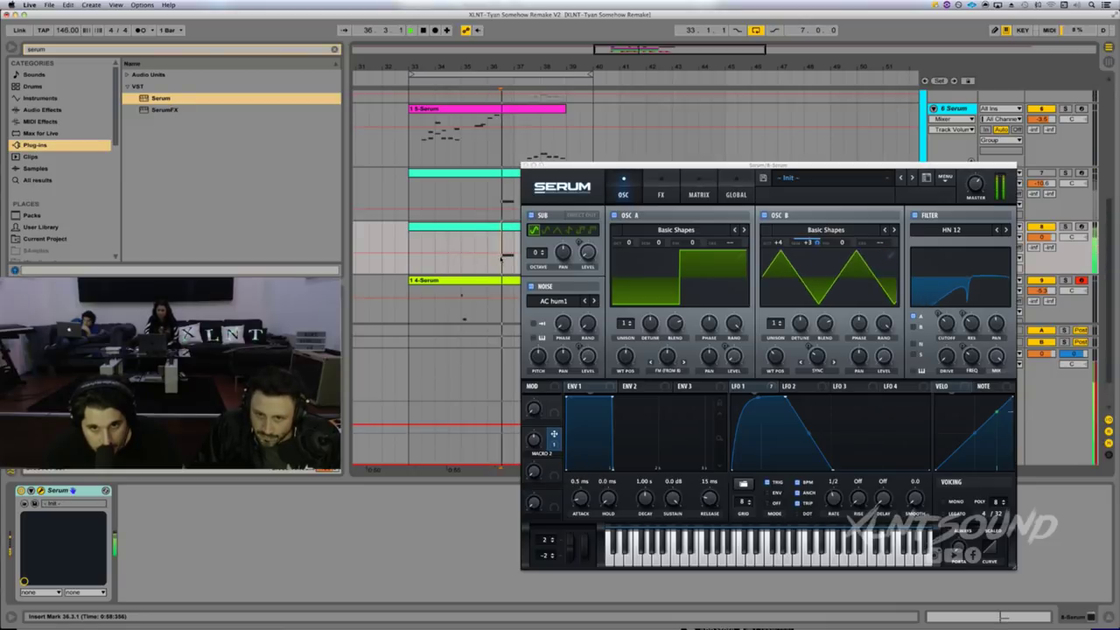
key(space)
key(space)
drag(535, 447, 535, 446)
key(space)
key(space)
key(space)
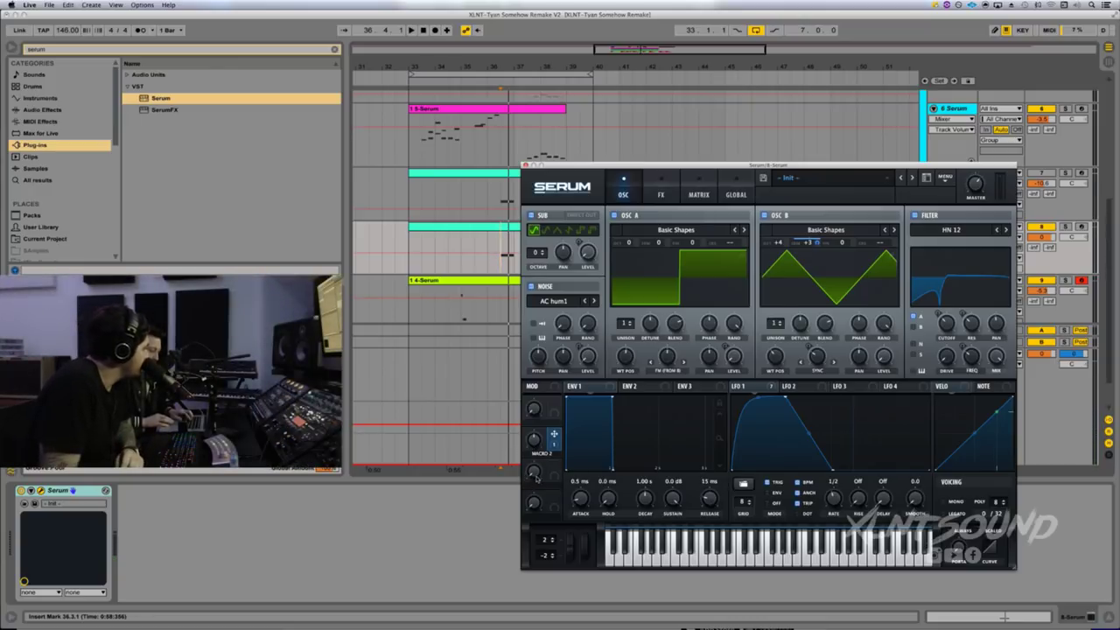
- Rename Macro 2 to TALK and play the bass fill
double_click(536, 454)
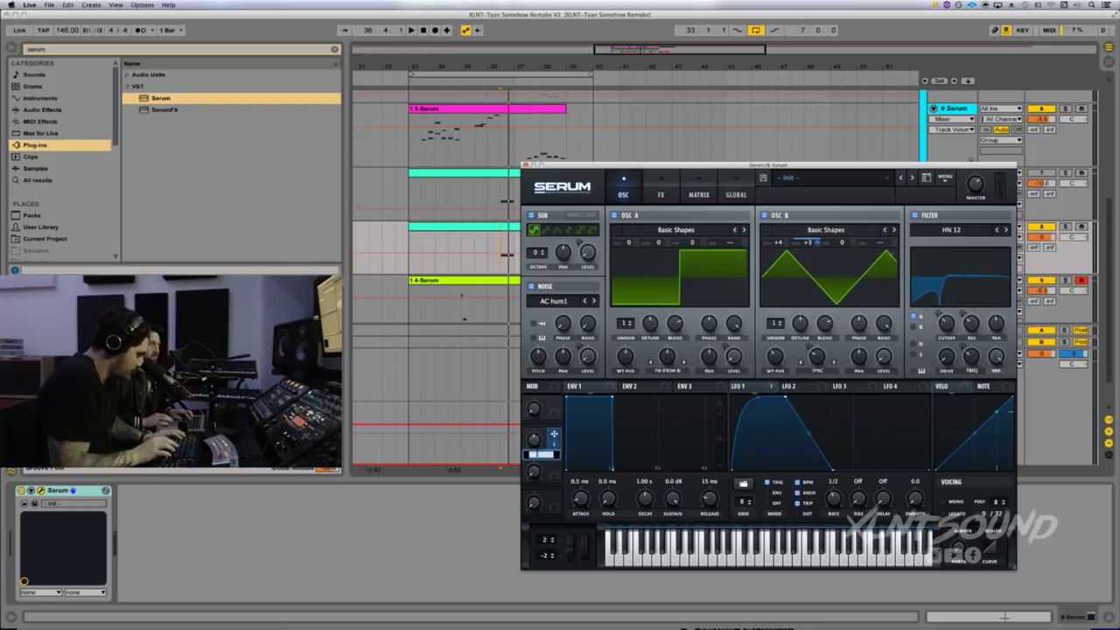
key(BackSpace)
text(TALK)
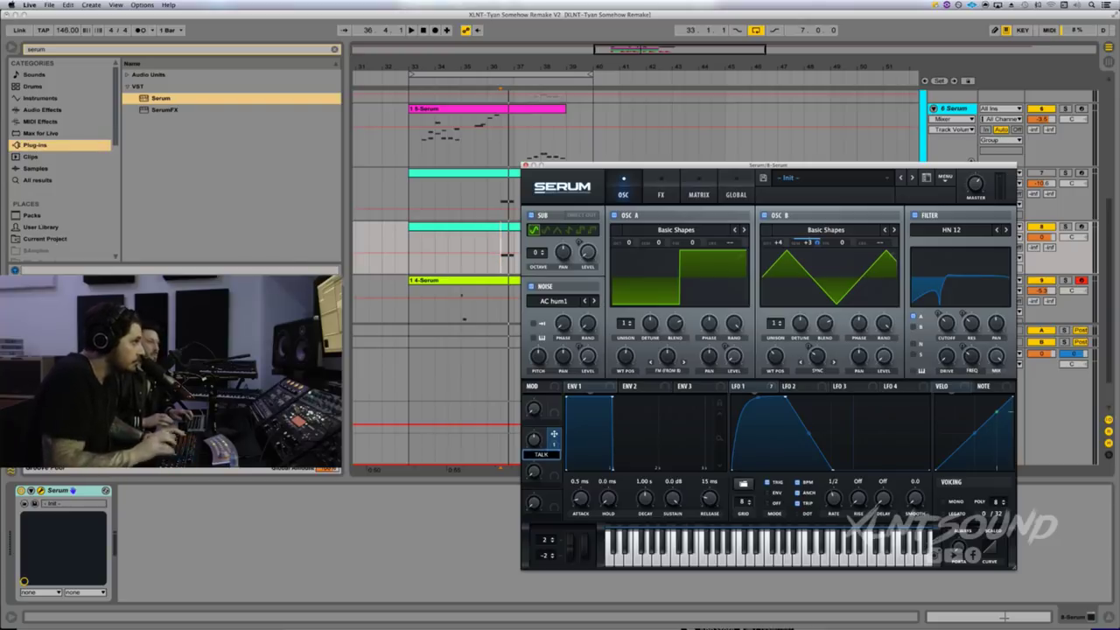
key(Return)
key(space)
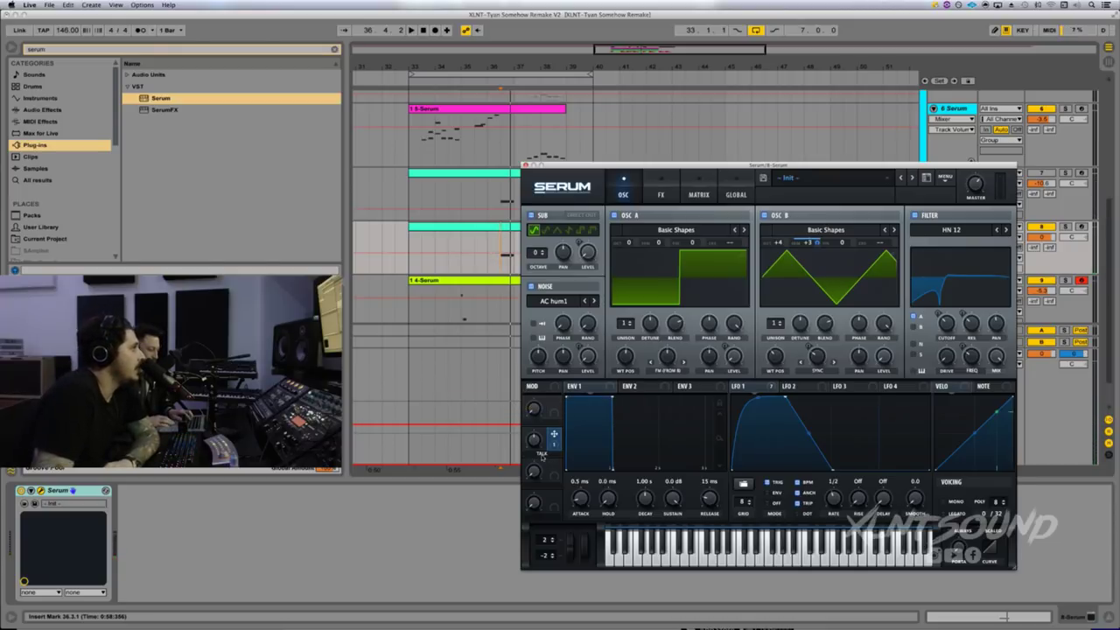
- Assign Macro 3 to LFO 1's rate and name the macro LFO RATE
drag(552, 465, 836, 504)
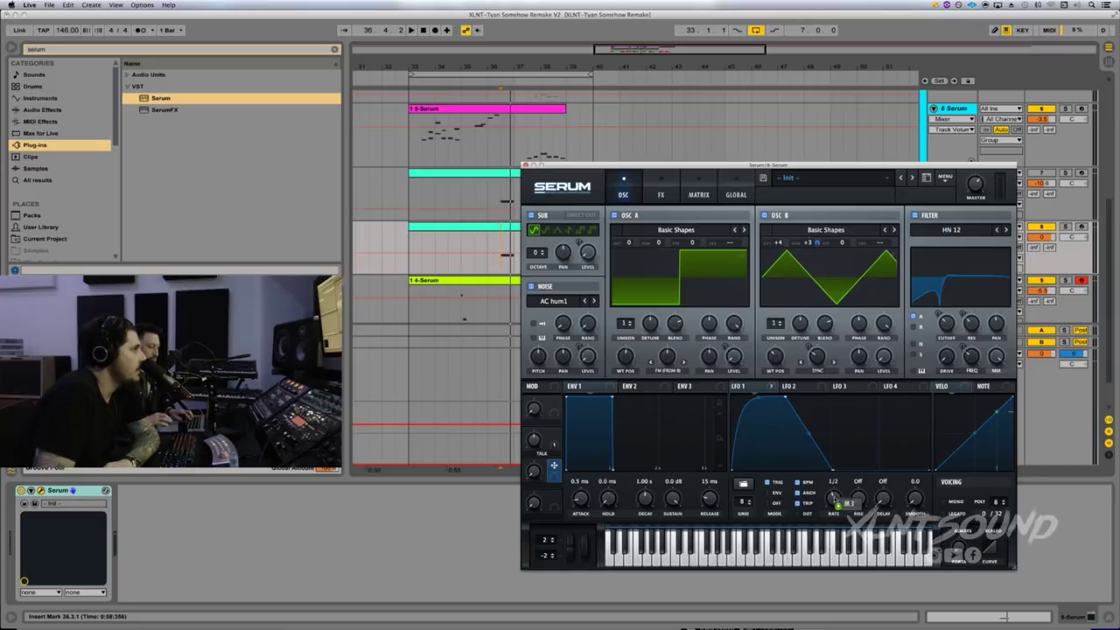
drag(836, 501, 834, 499)
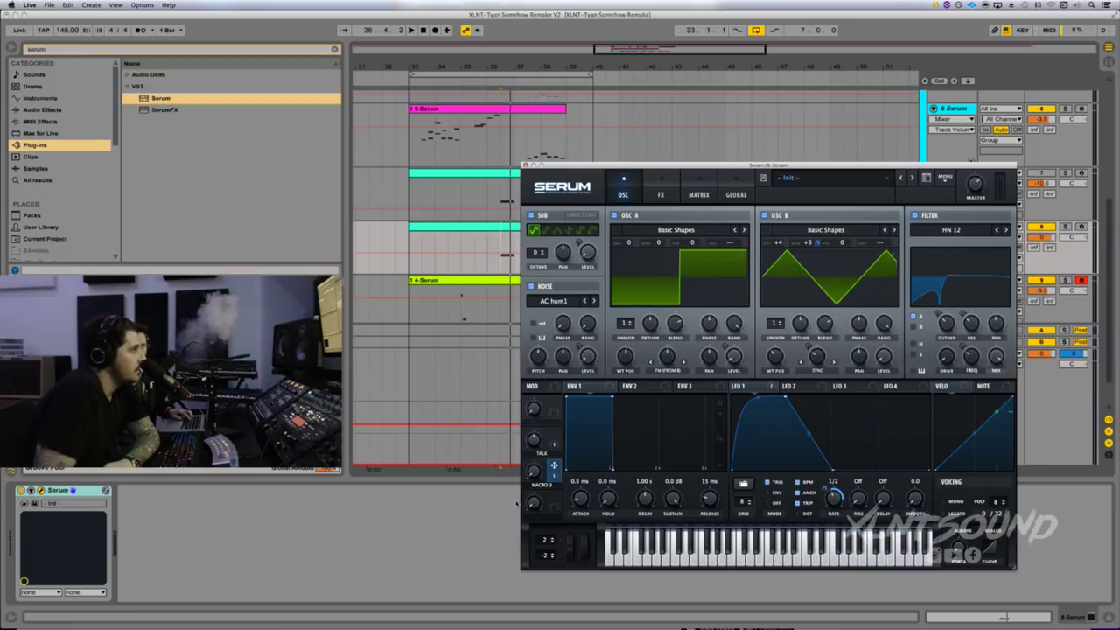
text(LFO RATE)
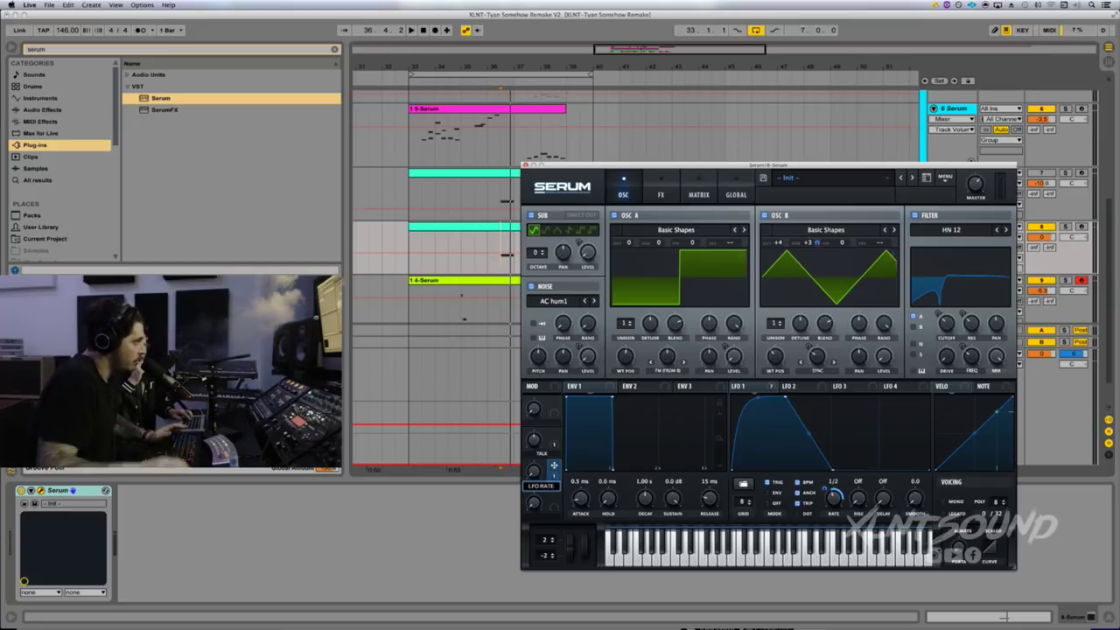
key(Return)
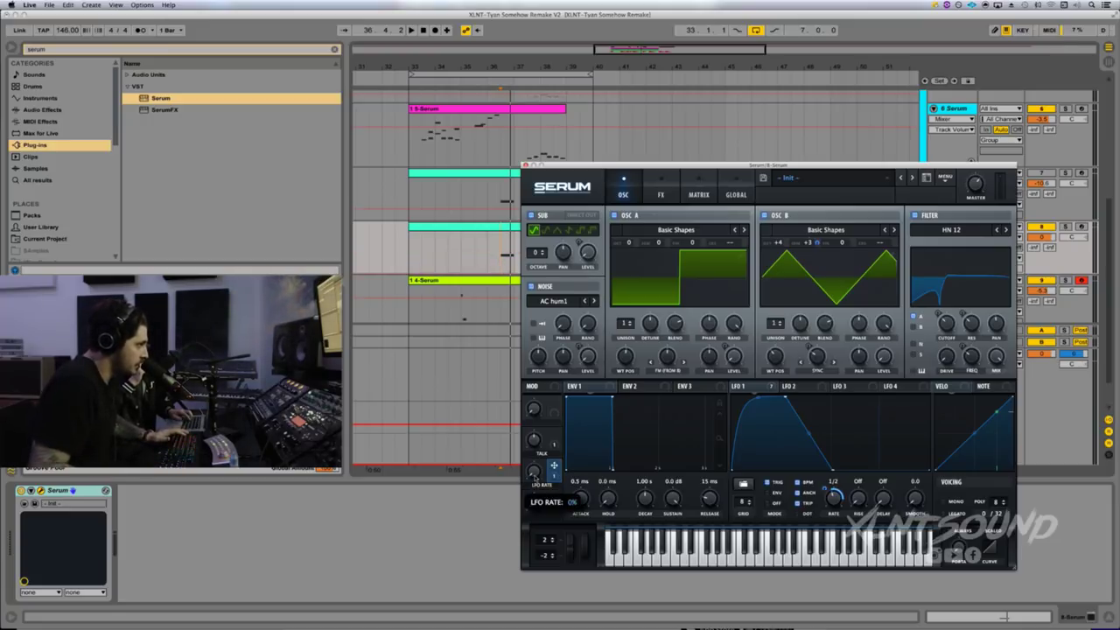
- Raise the LFO RATE macro to 35% and audition the sound
drag(533, 463, 533, 439)
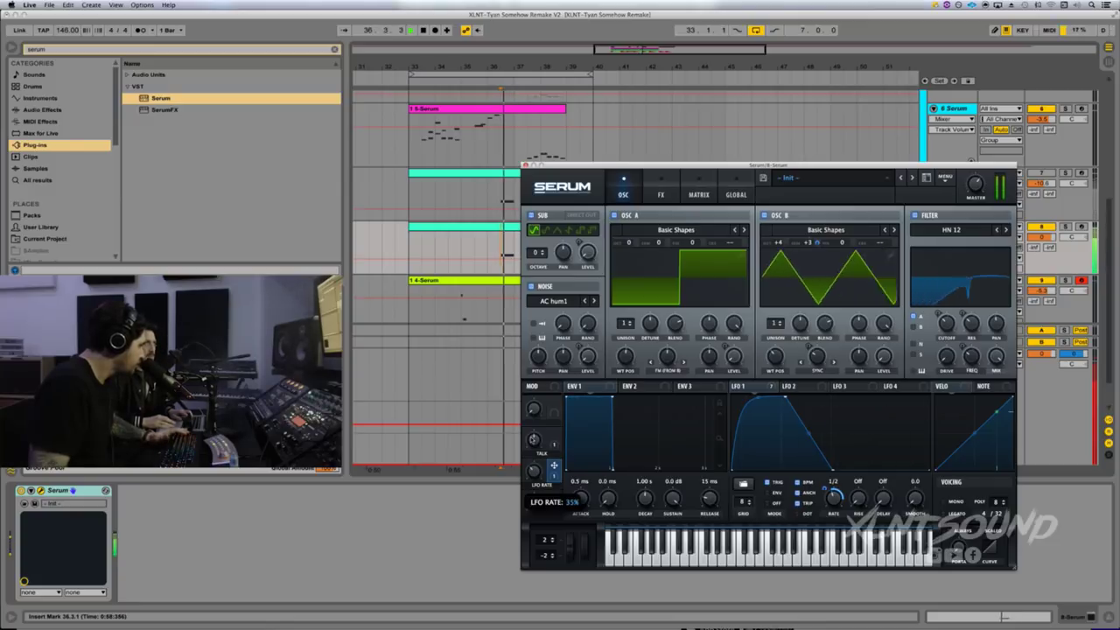
key(space)
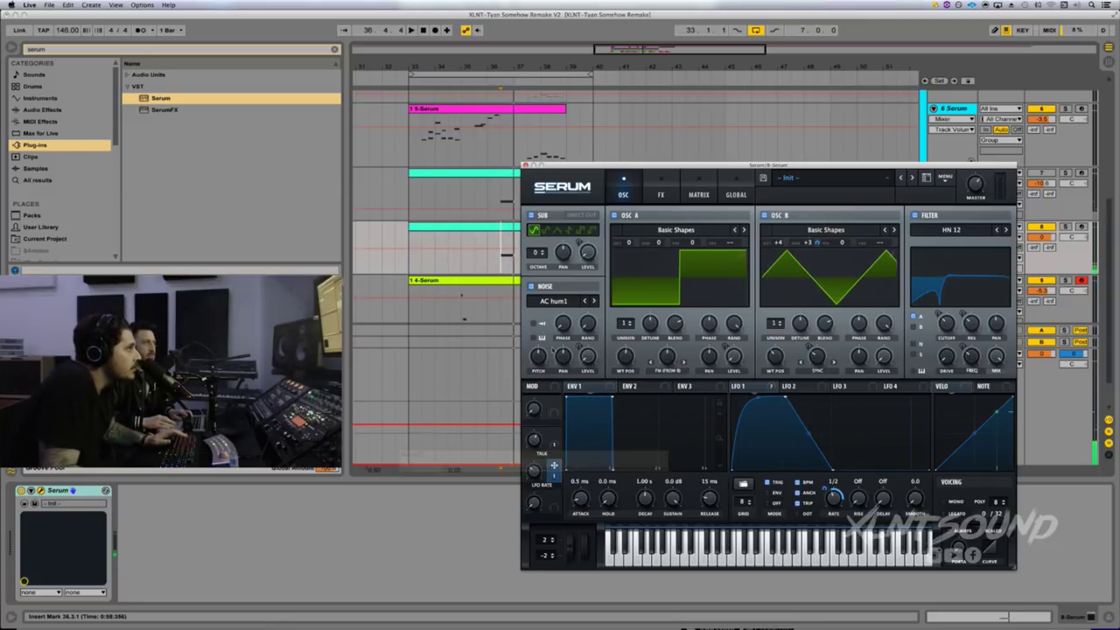
- Load the effect chain XLNT-Tynan Bass Fill.fxr into the synth's effects rack
click(661, 184)
click(945, 177)
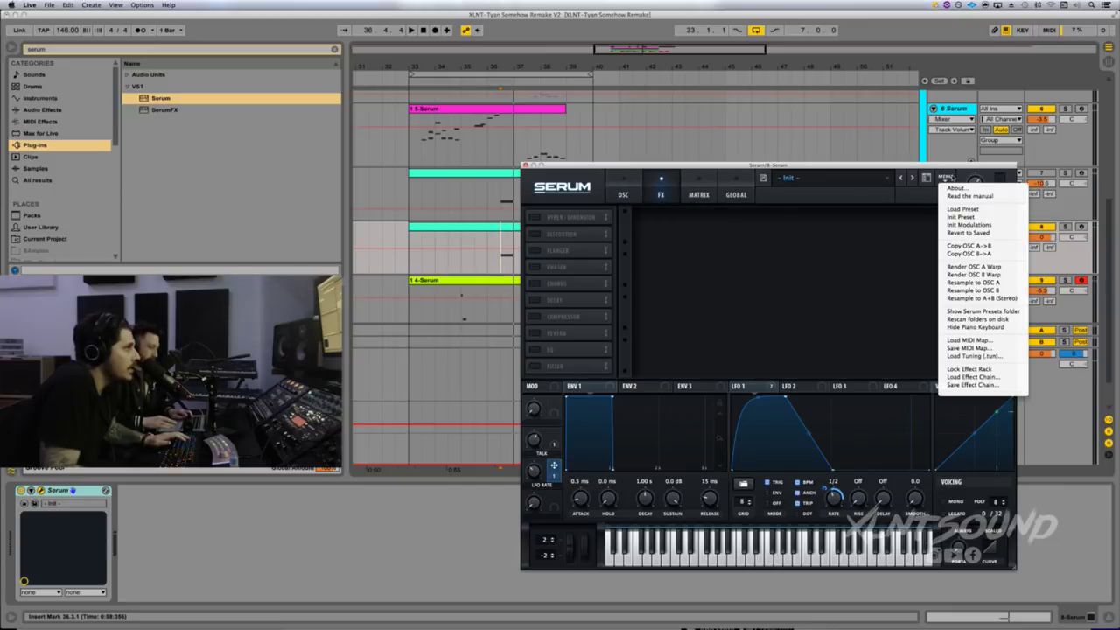
click(980, 381)
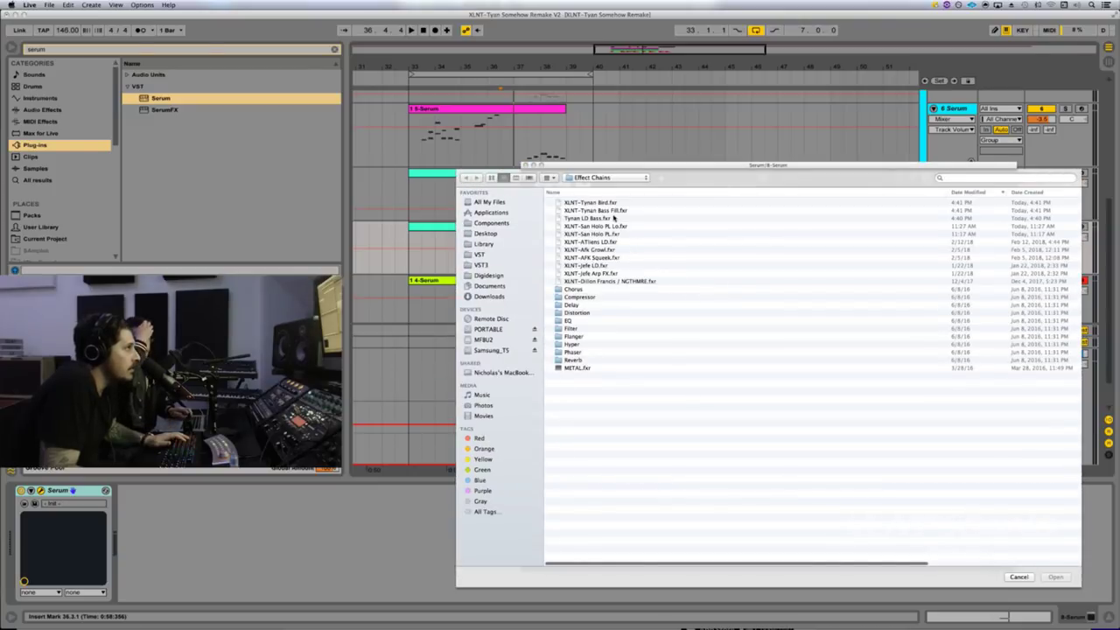
click(598, 211)
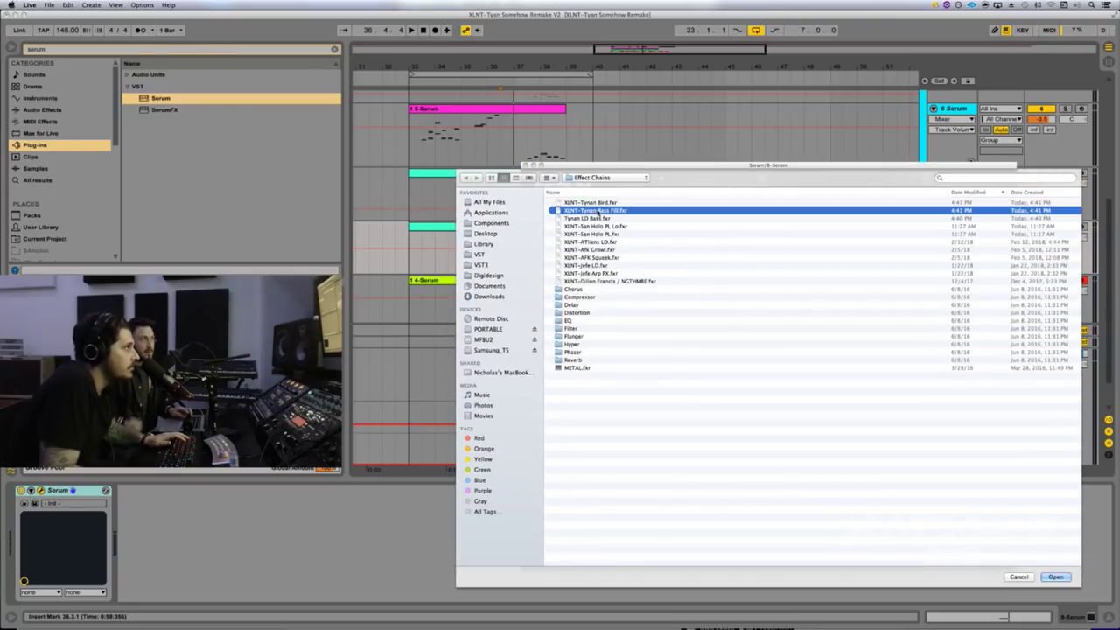
double_click(599, 210)
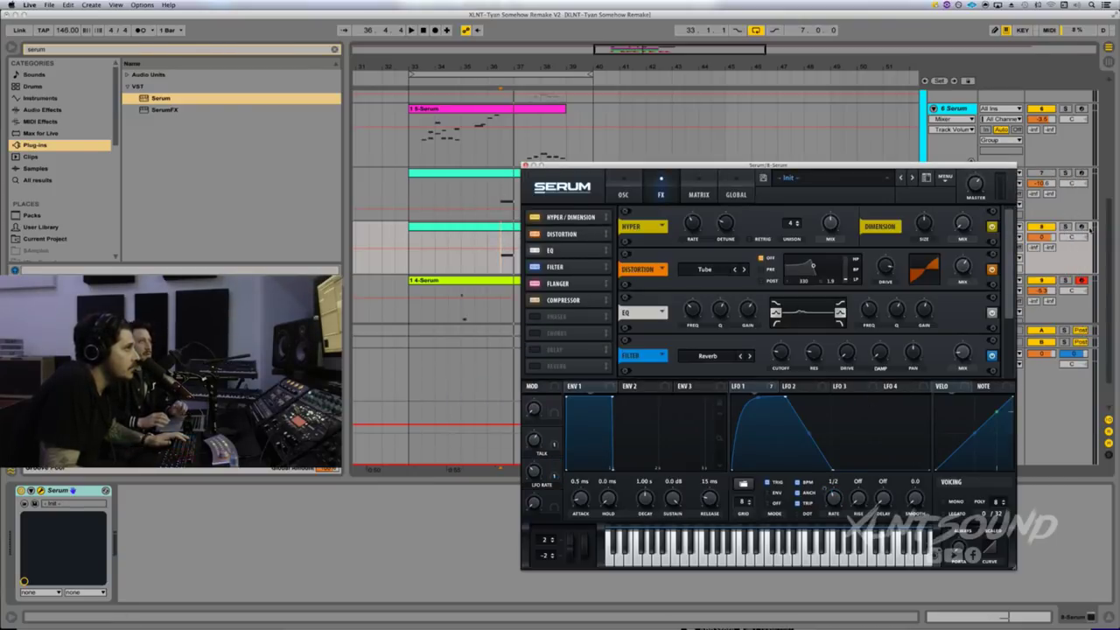
- Bypass the distortion, EQ, filter, flanger and compressor effects, leaving only Hyper/Dimension active
click(992, 269)
click(992, 312)
click(992, 355)
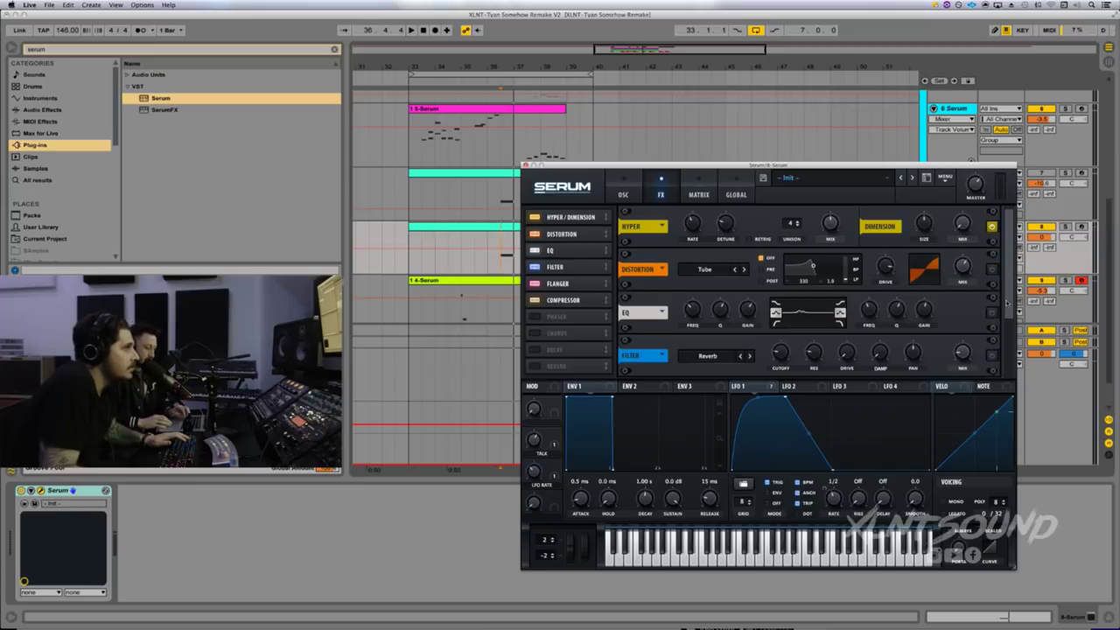
scroll(1002, 330, down, 3)
click(991, 312)
click(991, 356)
scroll(991, 356, up, 3)
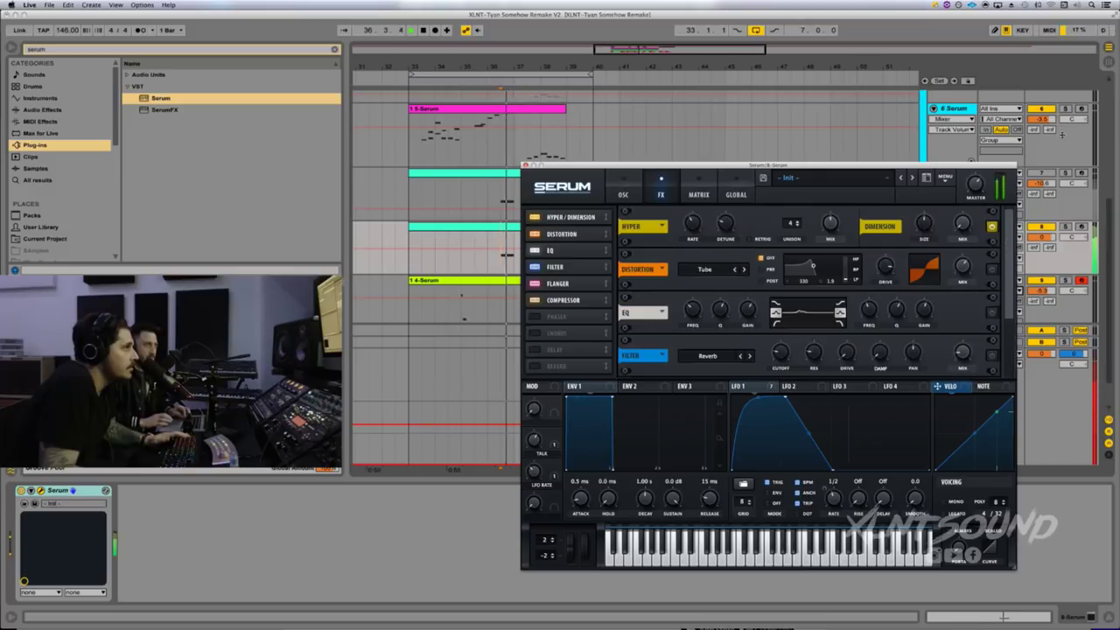
- Audition the sound with only Hyper/Dimension active and set the TALK macro to 49%
key(space)
key(space)
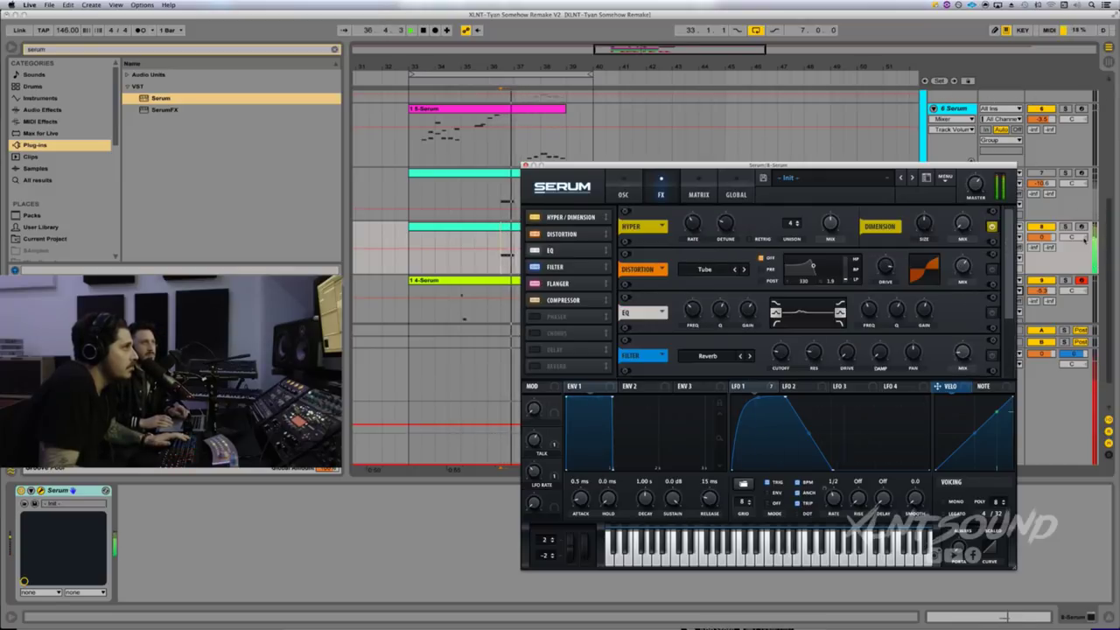
drag(535, 442, 535, 452)
key(space)
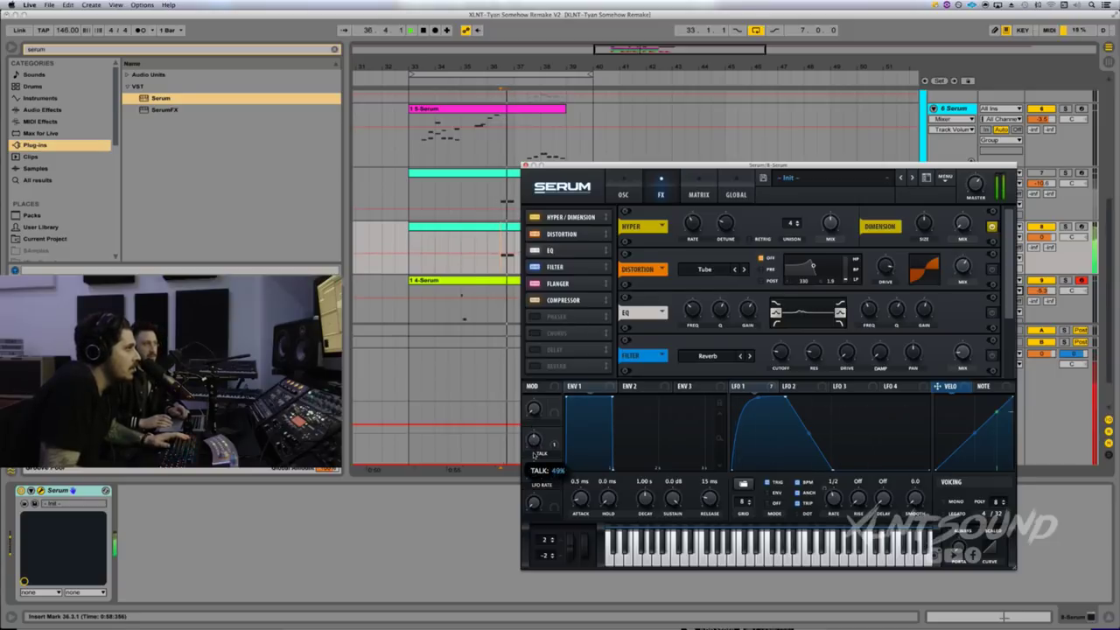
key(space)
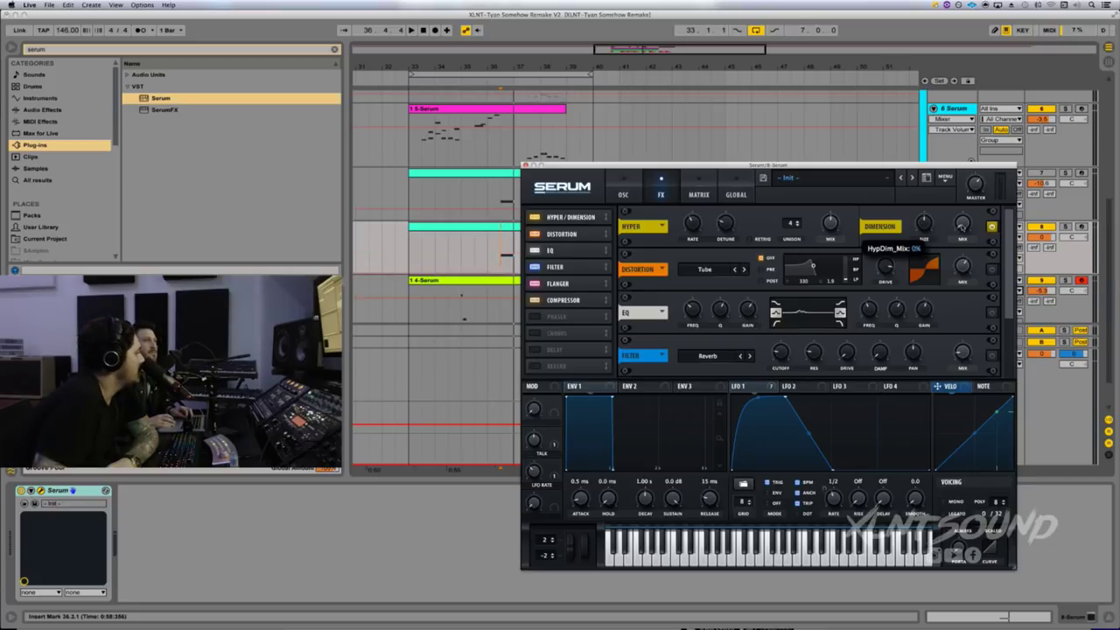
key(space)
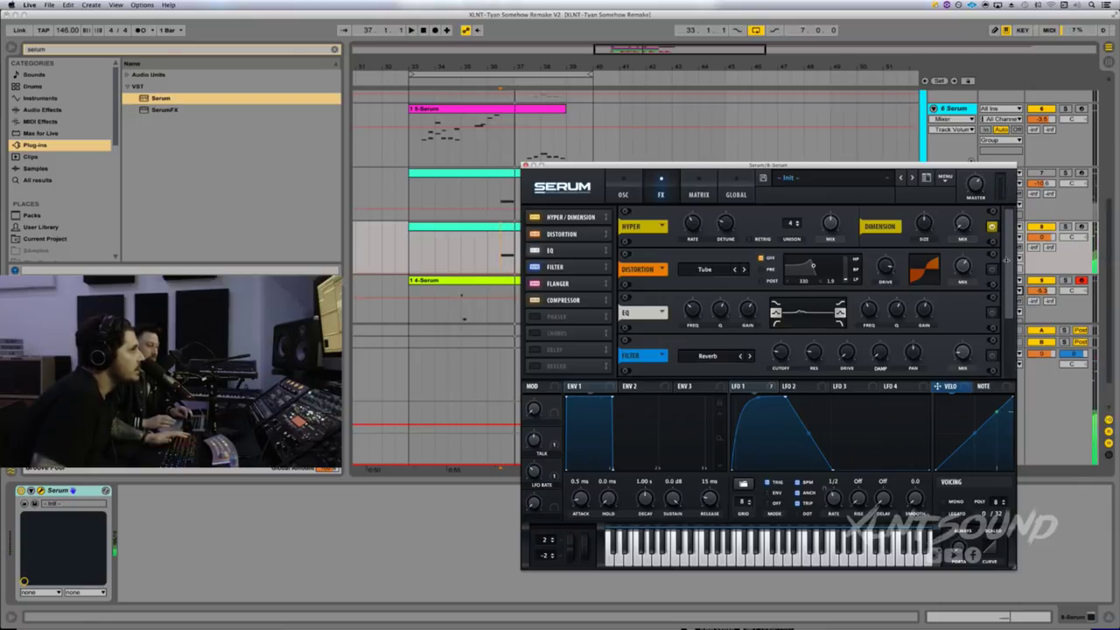
- Turn on the distortion and EQ effects and modulate the EQ's low-band frequency and gain slightly with LFO 1
click(992, 270)
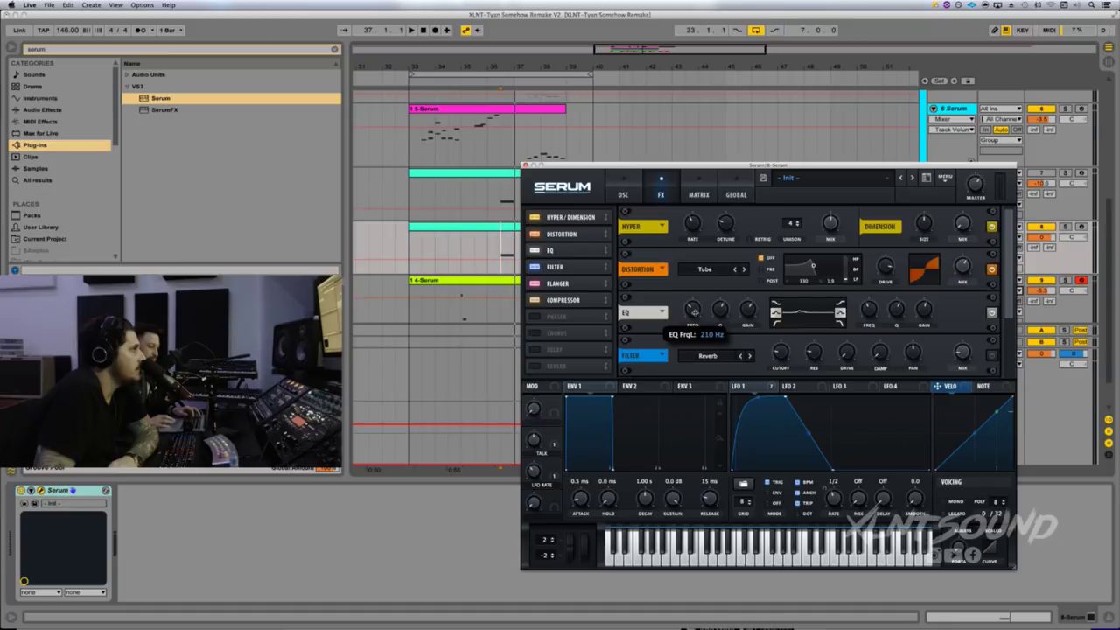
drag(765, 394, 680, 328)
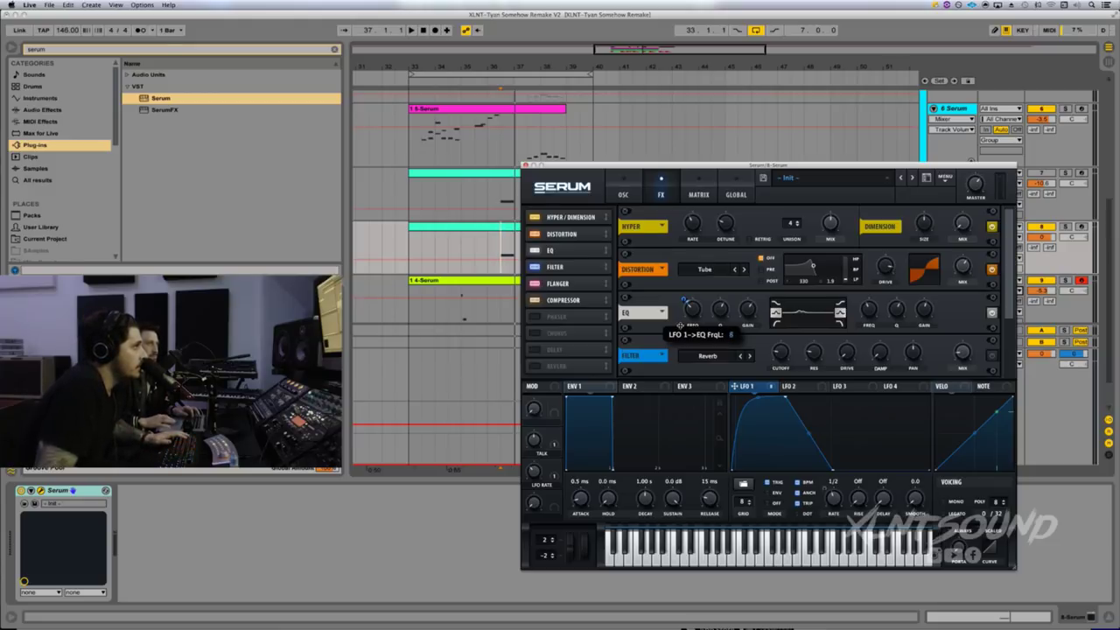
drag(681, 326, 685, 332)
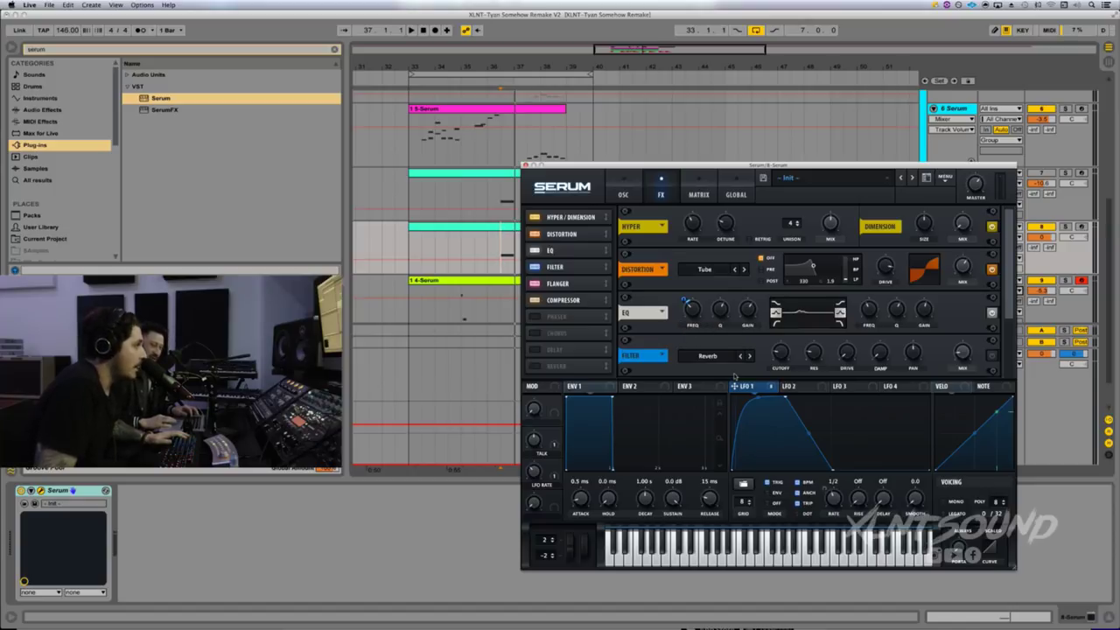
drag(733, 386, 741, 300)
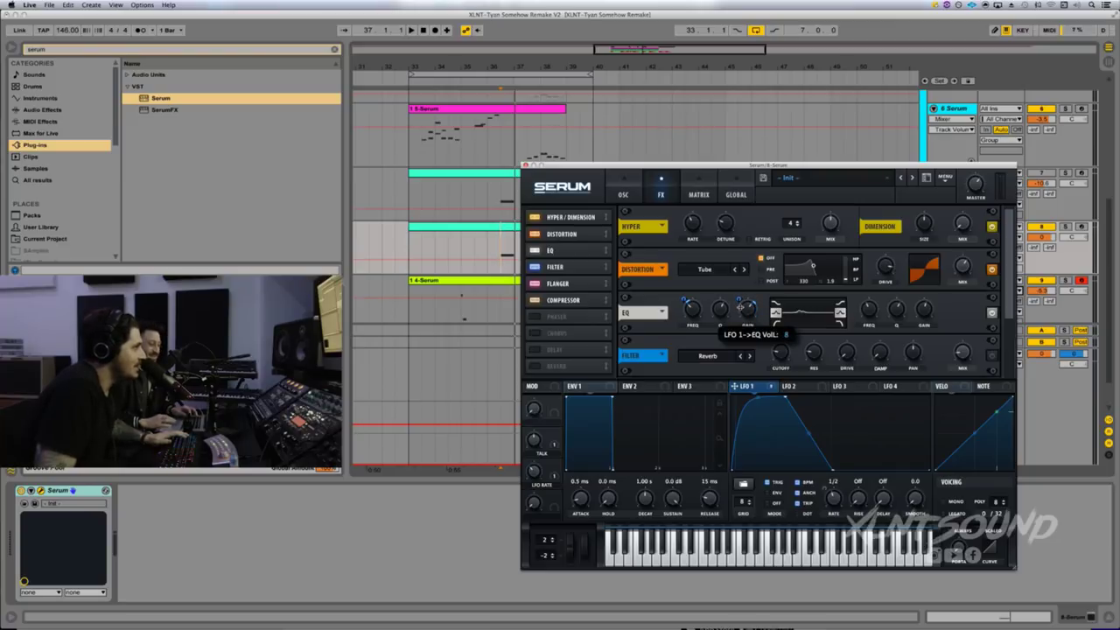
key(space)
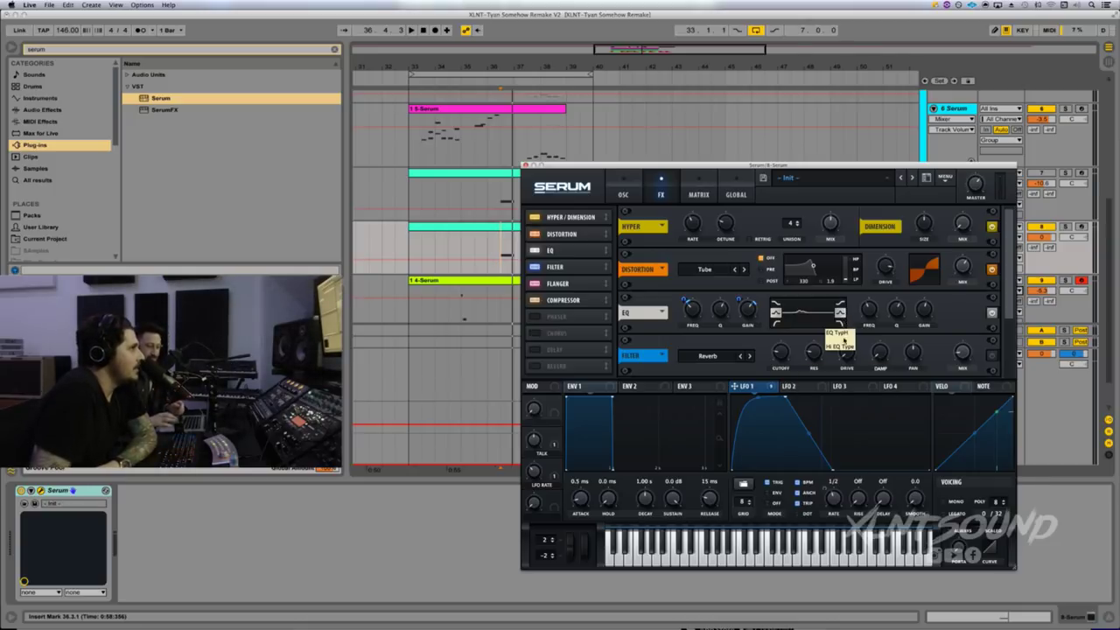
- Assign LFO 1 to the EQ's high-band frequency and gain
drag(769, 389, 858, 317)
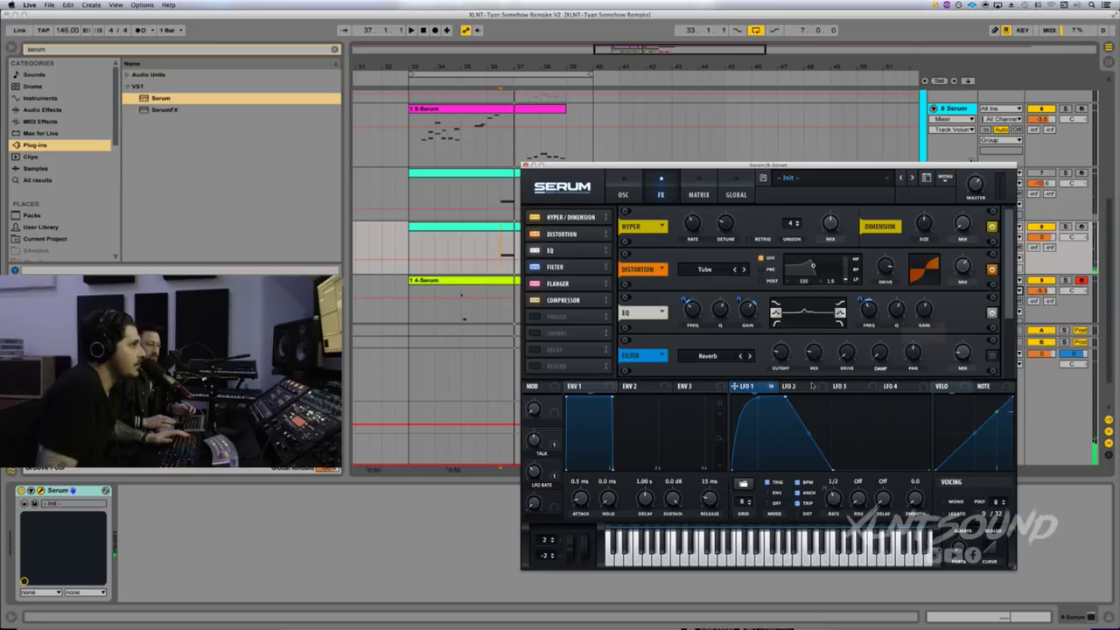
drag(736, 386, 920, 313)
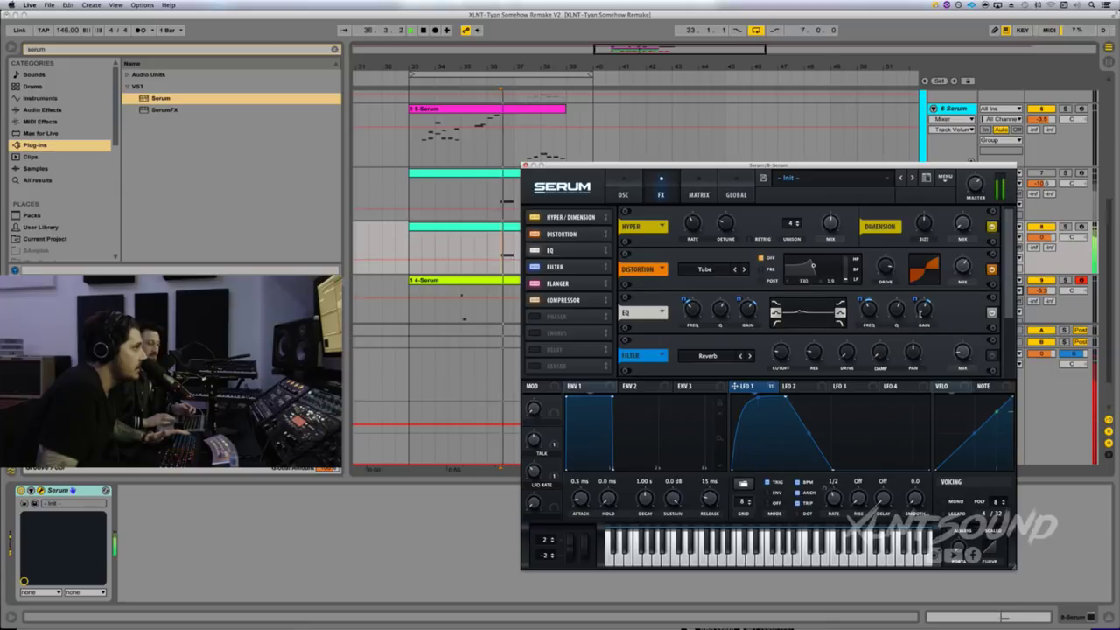
- Turn on the filter effect, keeping the Reverb type, and modulate its cutoff with LFO 1 at an amount of about -15
click(991, 356)
drag(1014, 299, 1013, 334)
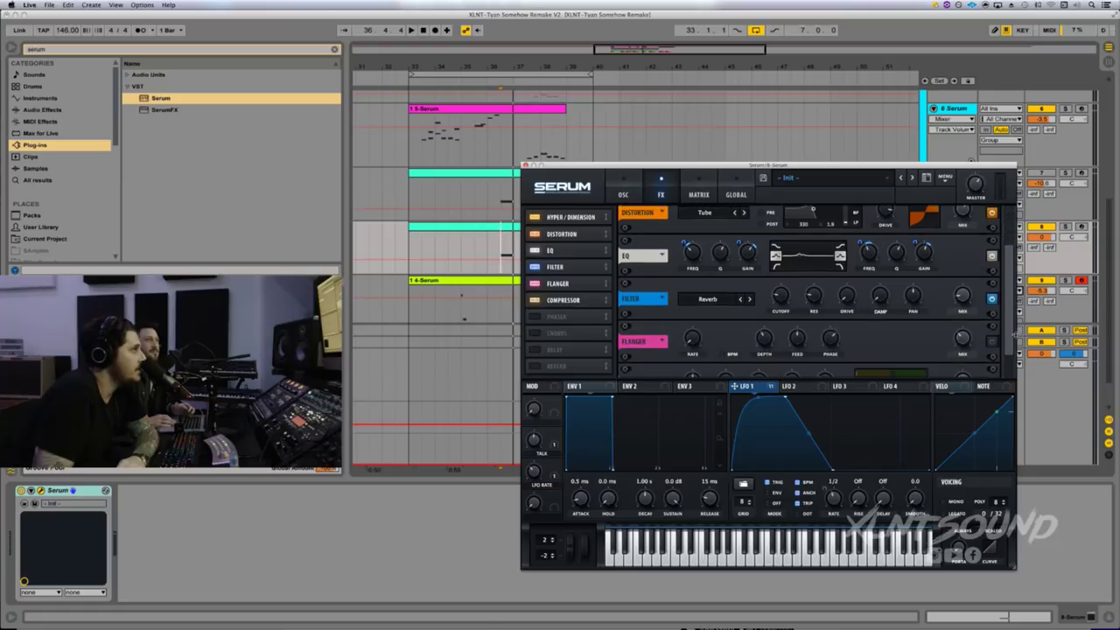
click(726, 304)
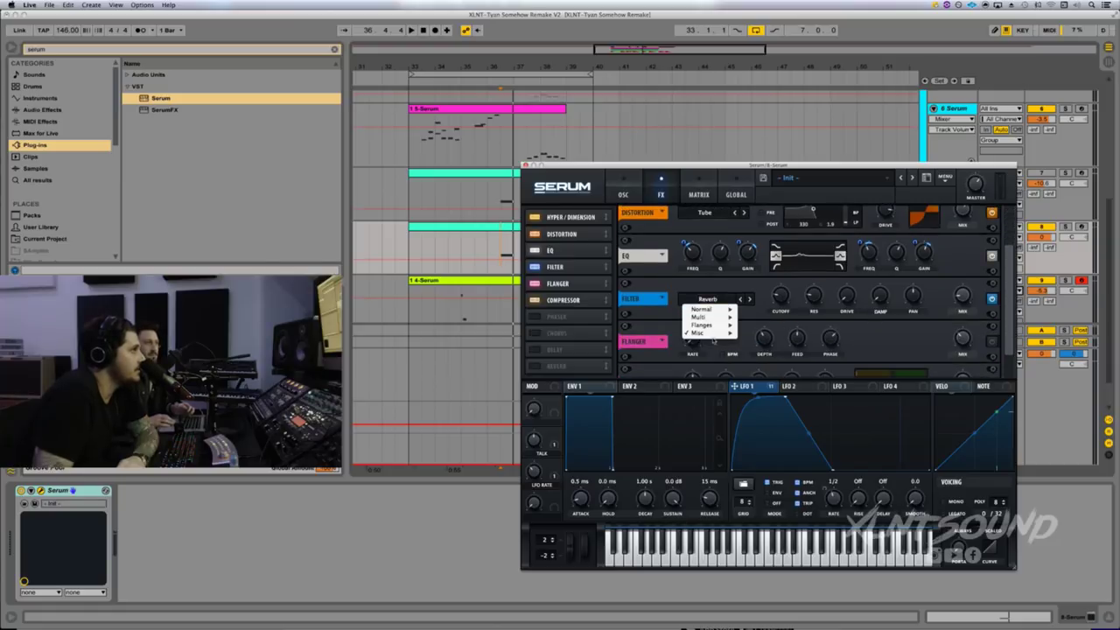
mouse_move(715, 337)
click(750, 289)
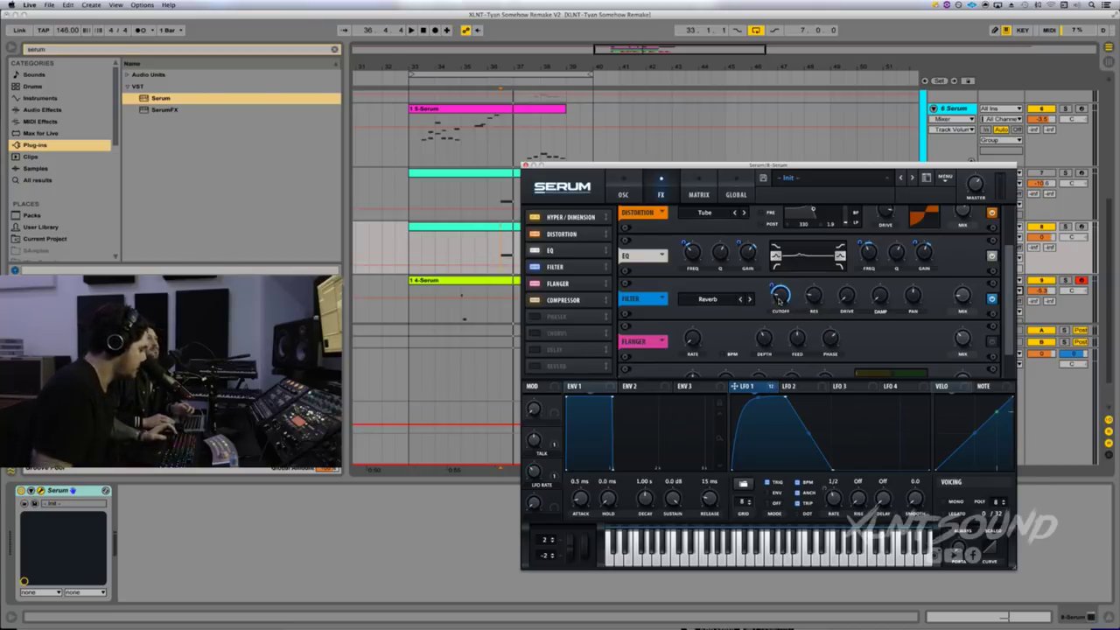
mouse_move(770, 285)
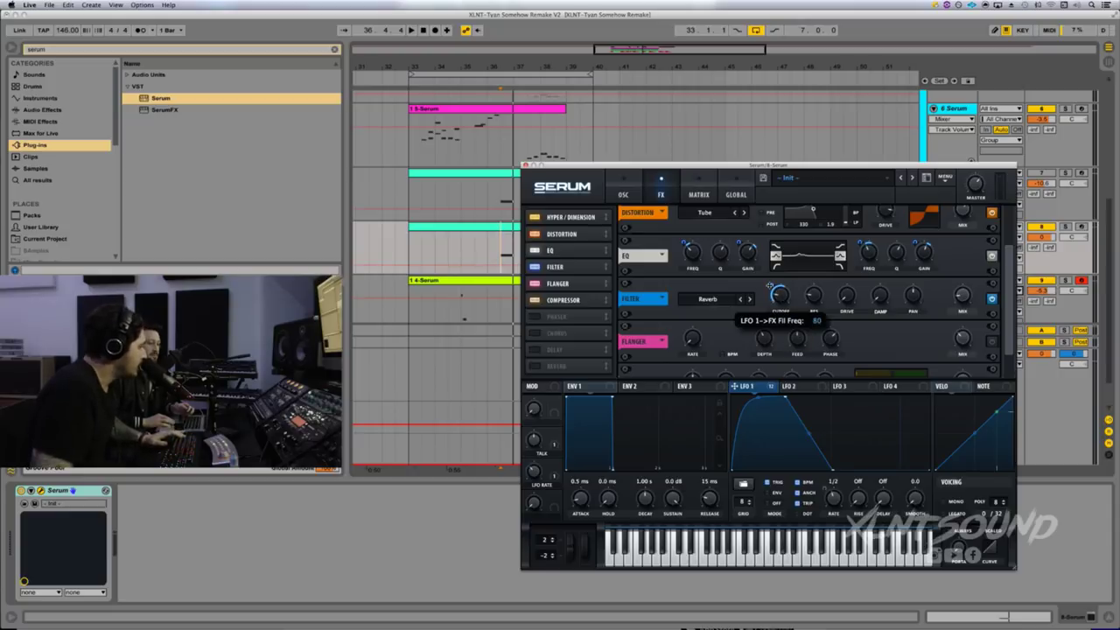
drag(770, 285, 767, 337)
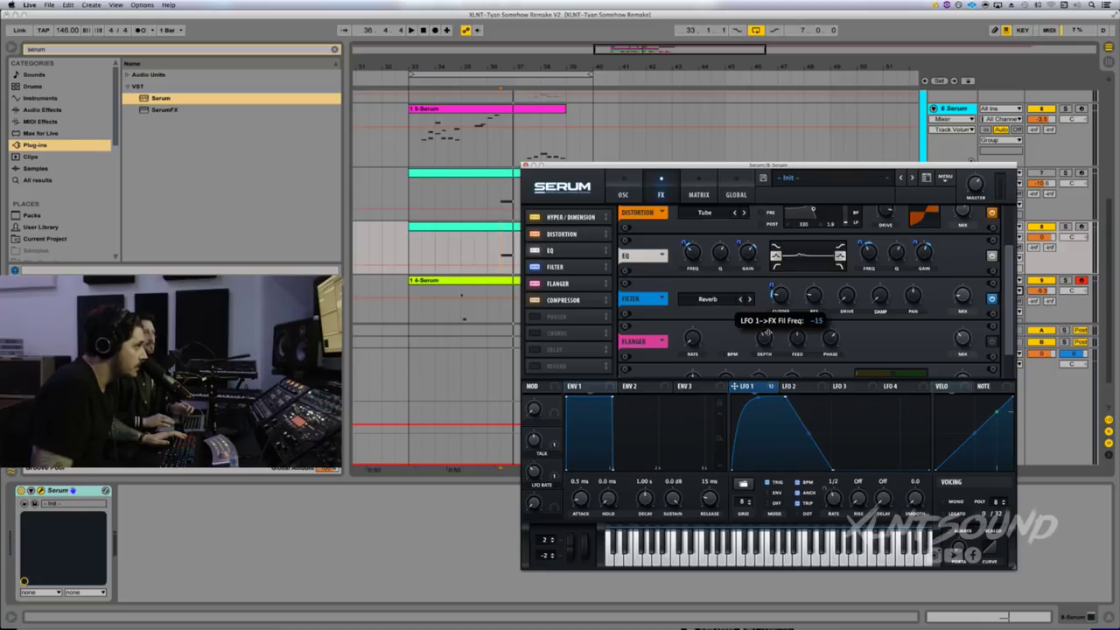
drag(766, 333, 768, 336)
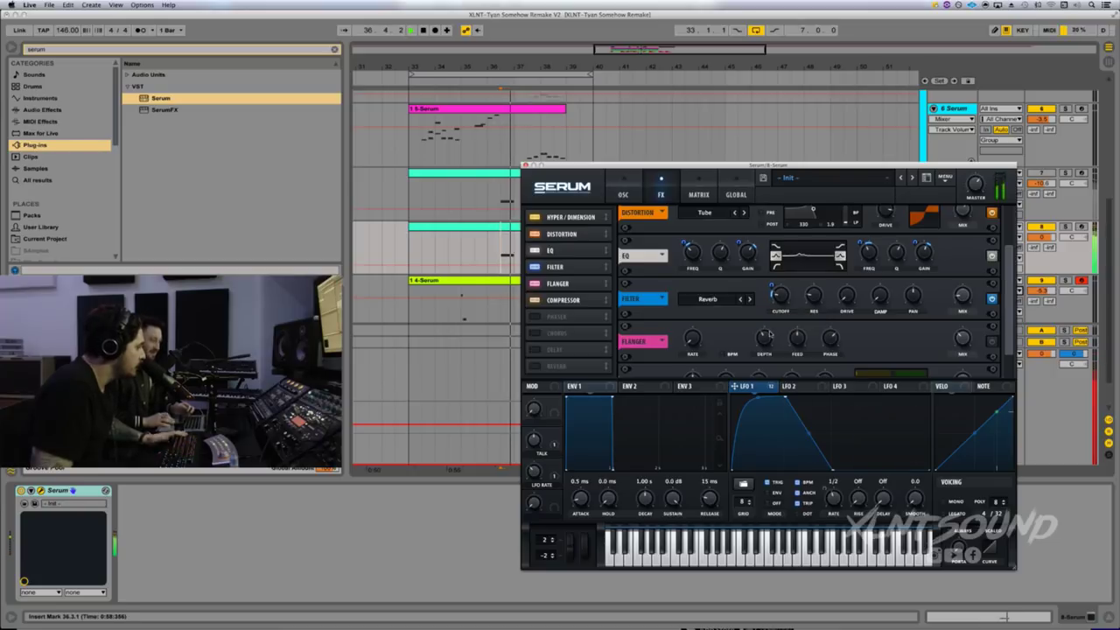
- Turn on the flanger effect and audition the sound with it
key(space)
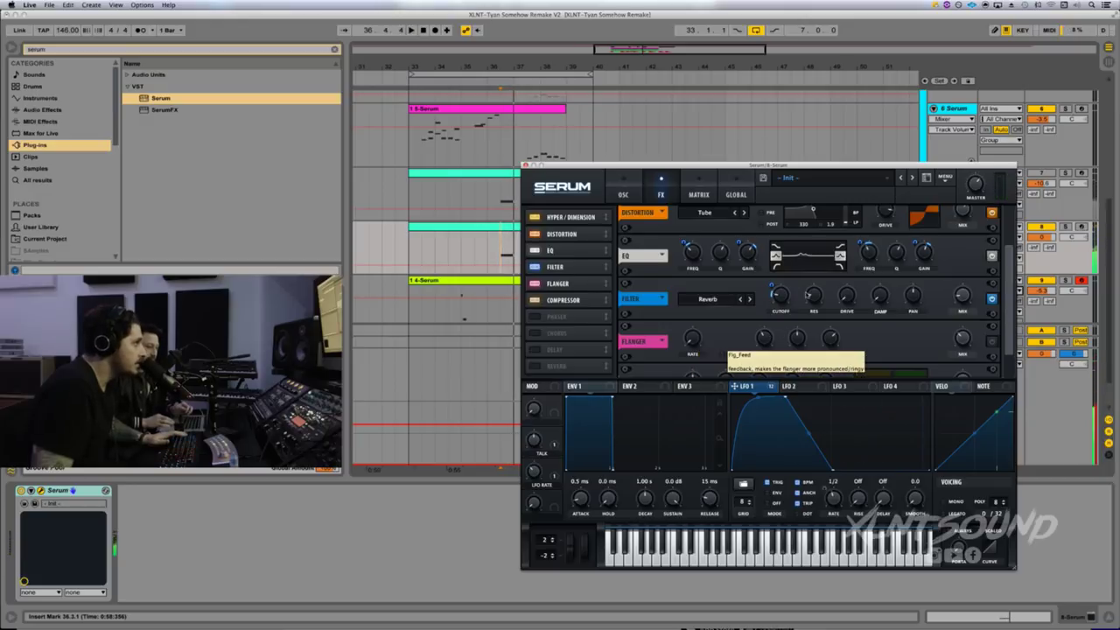
mouse_move(809, 295)
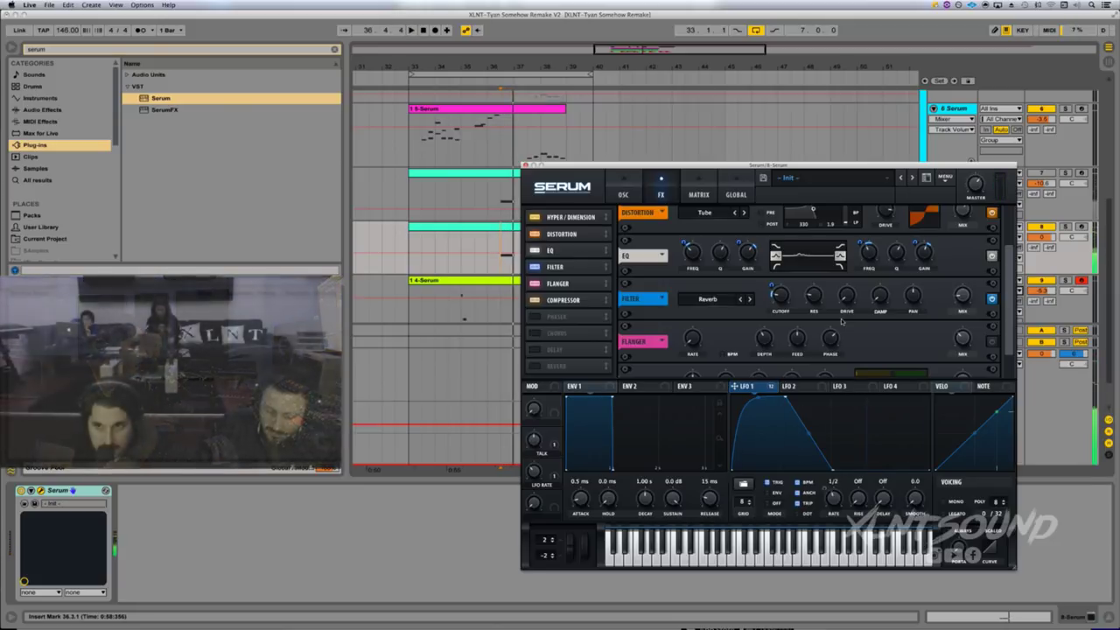
scroll(991, 350, down, 2)
click(991, 314)
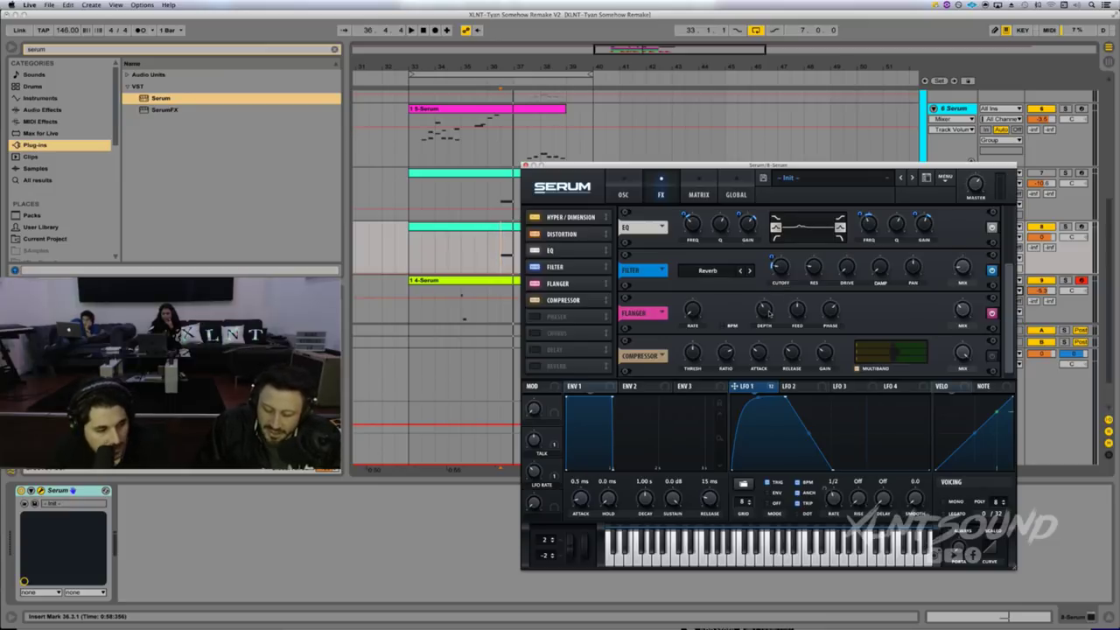
mouse_move(767, 315)
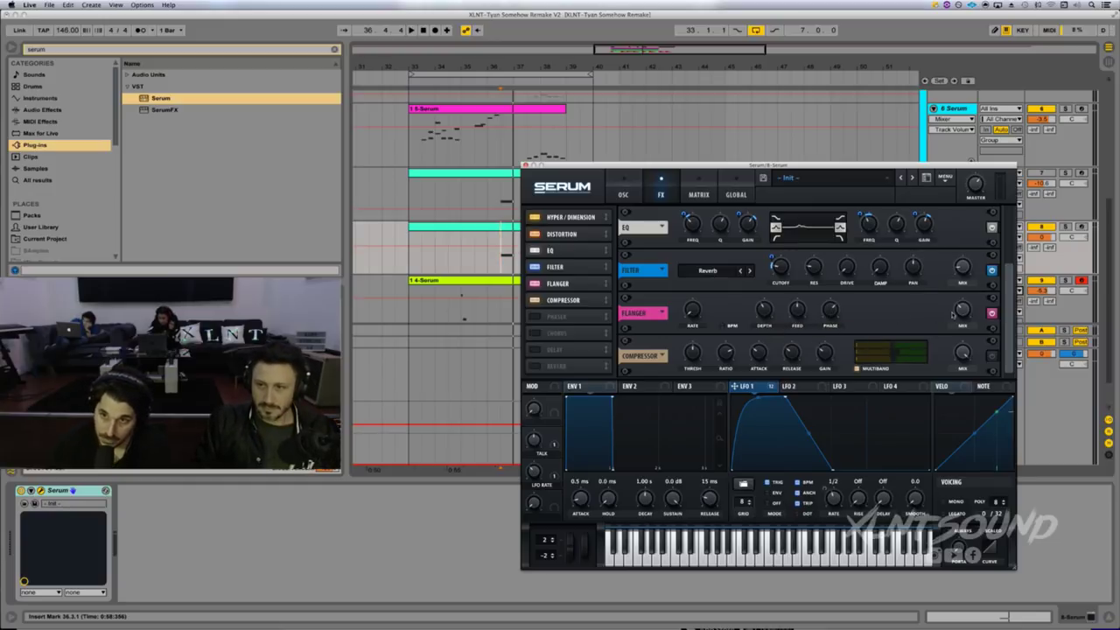
mouse_move(962, 313)
key(space)
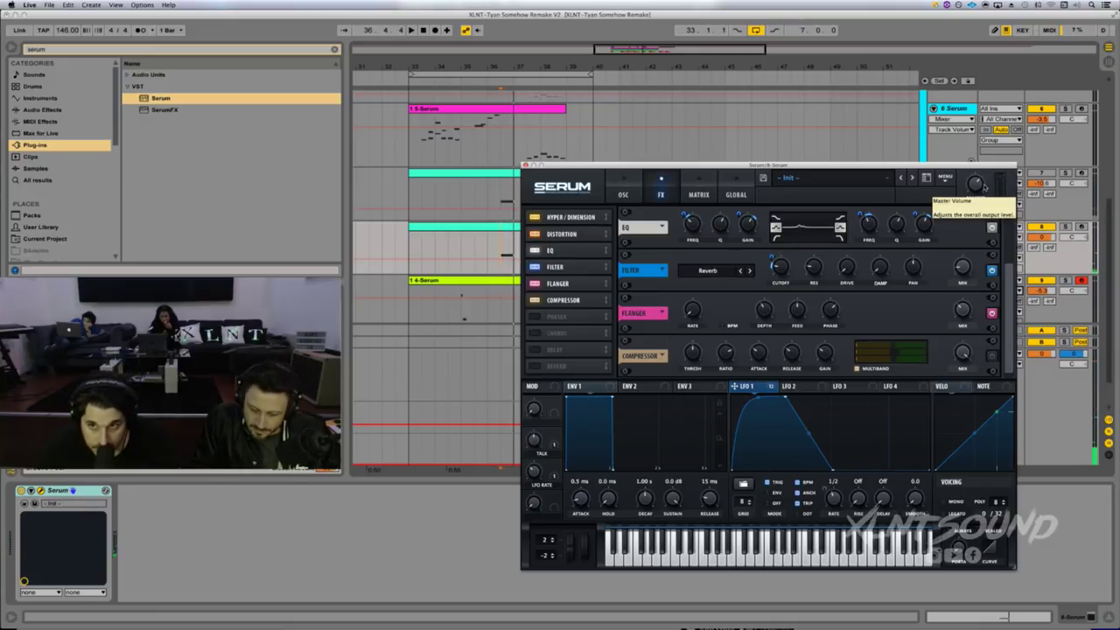
mouse_move(978, 187)
- Turn on the compressor effect, check its attack and gain settings, and audition the sound
key(space)
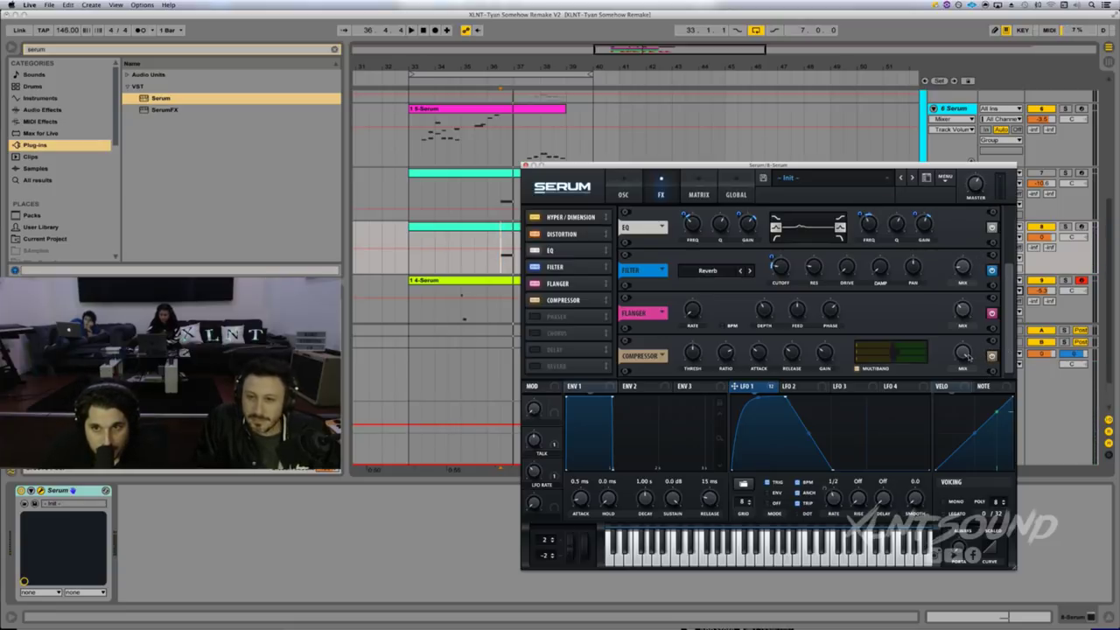
mouse_move(691, 353)
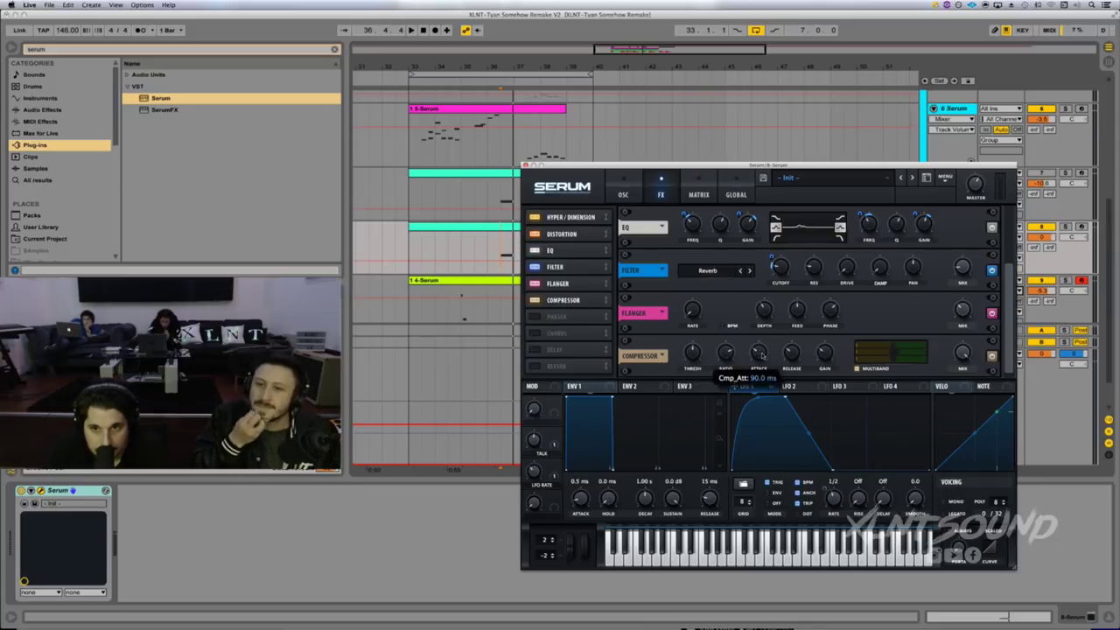
mouse_move(800, 355)
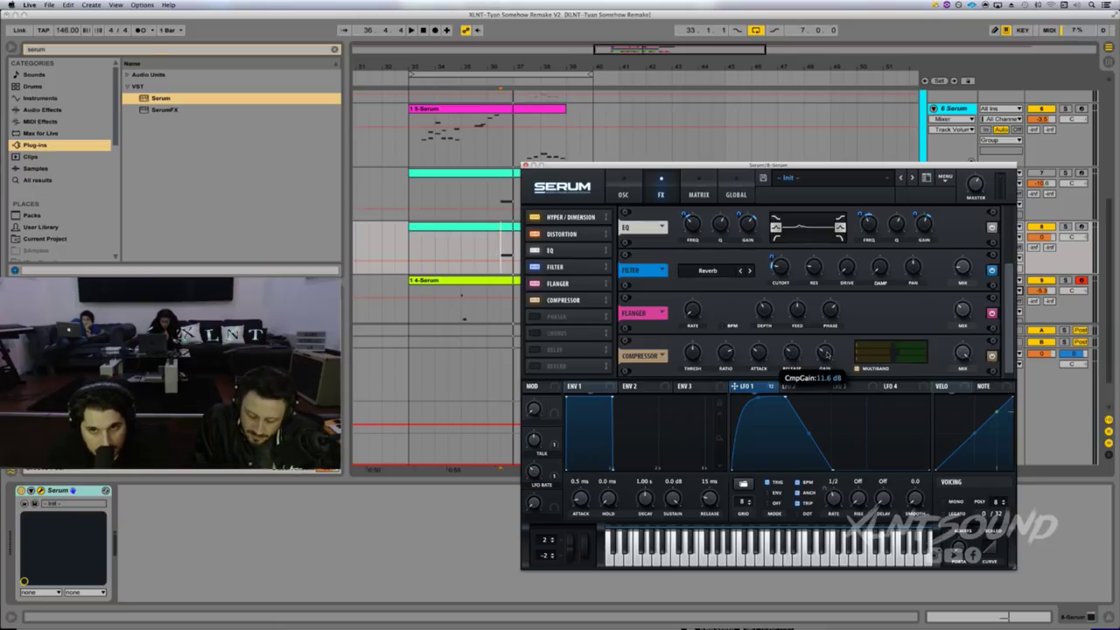
key(space)
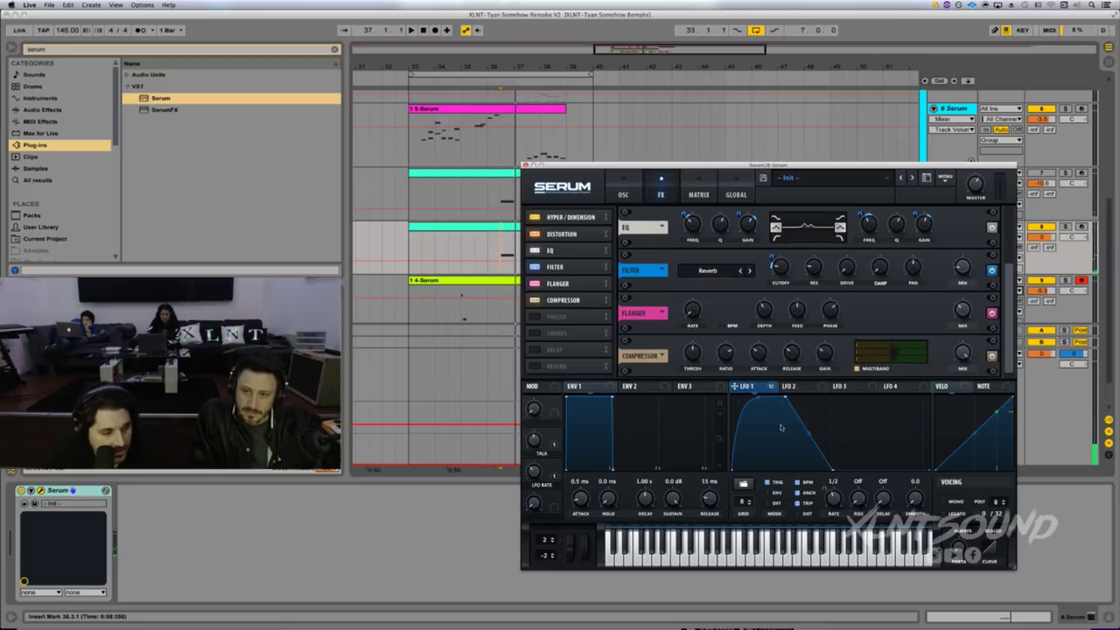
- Flatten the LFO 2 curve into a straight line at mid height and set its rate to 1 bar
click(796, 386)
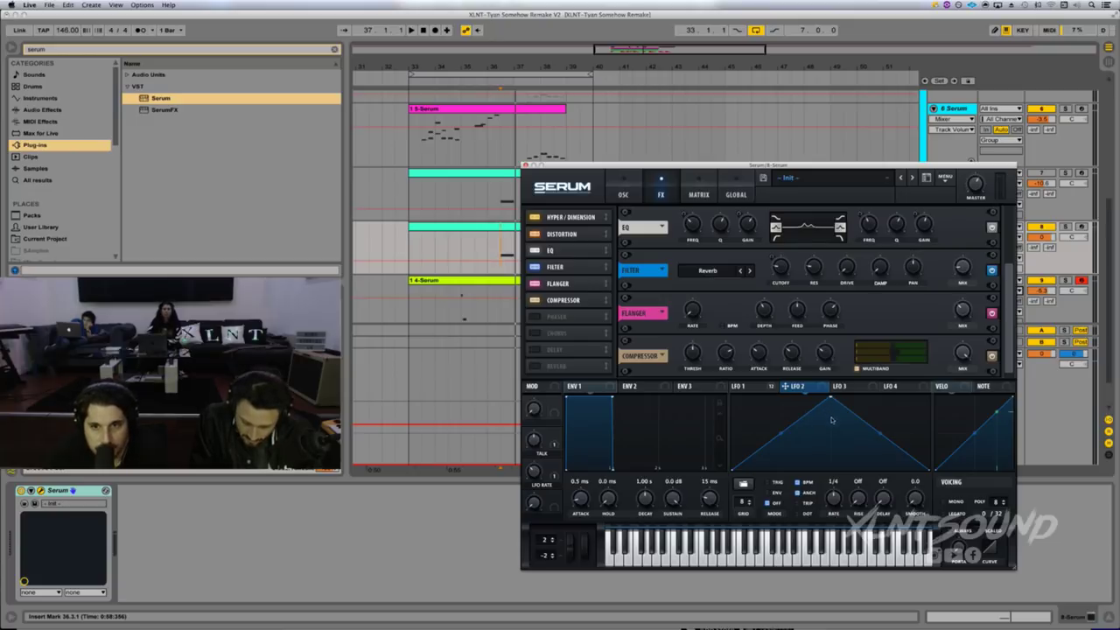
drag(731, 471, 717, 432)
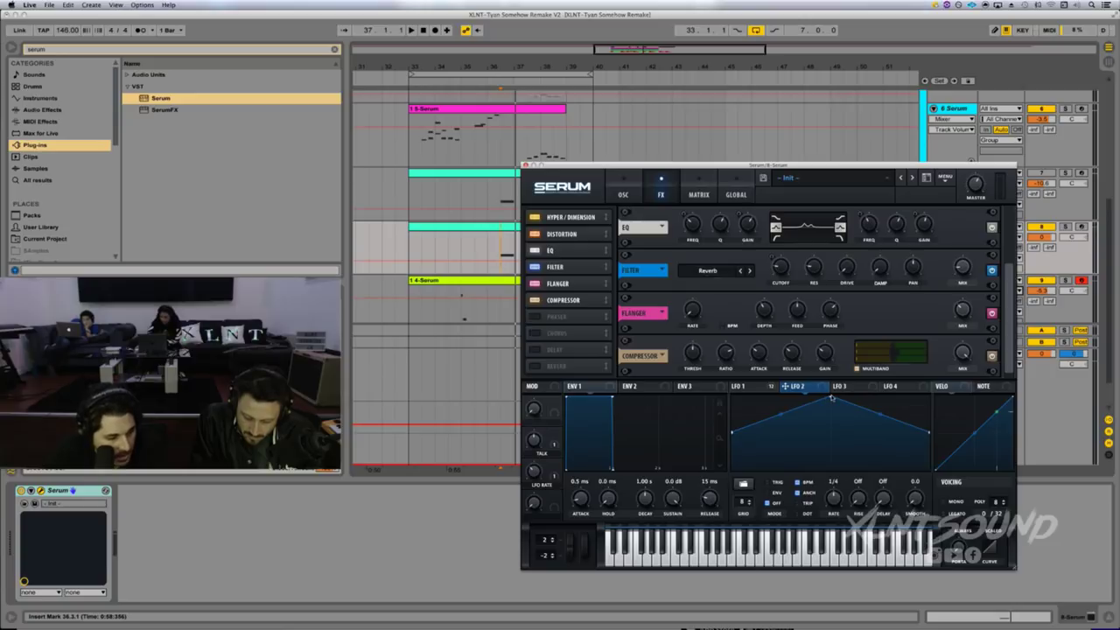
drag(831, 399, 830, 431)
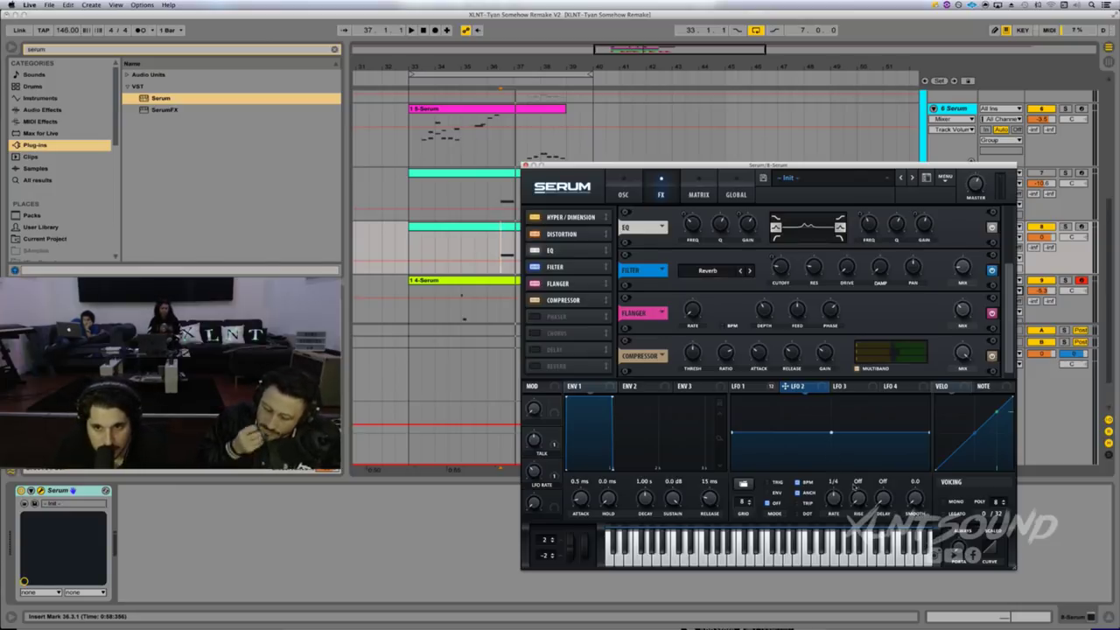
drag(834, 500, 833, 513)
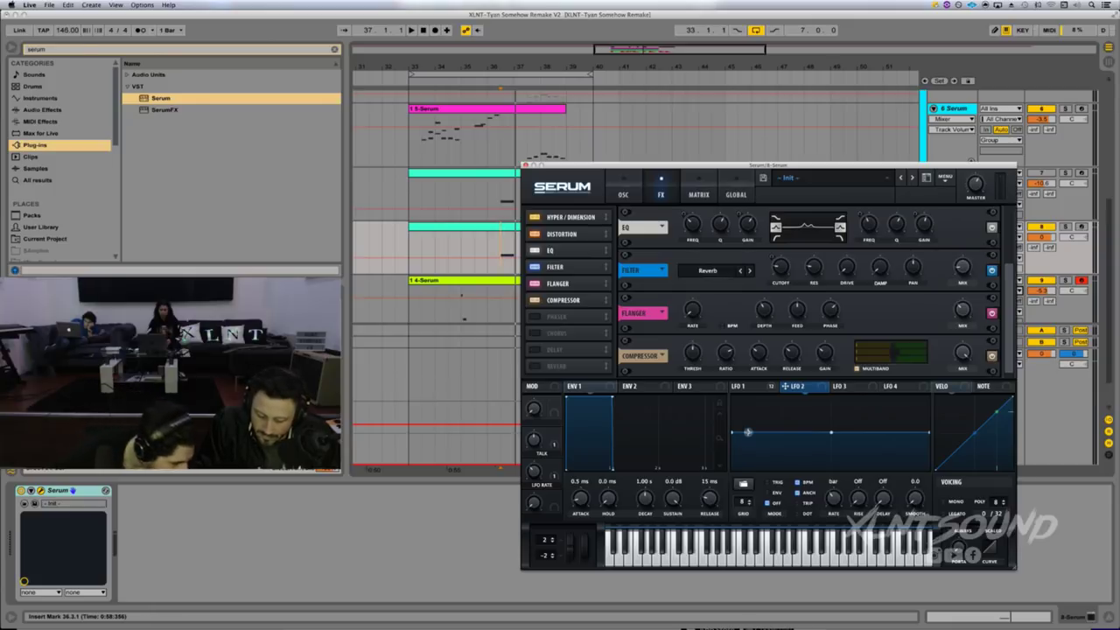
- Add a small bump near the start of the LFO 2 curve that returns to the middle line, and audition it
drag(746, 431, 744, 427)
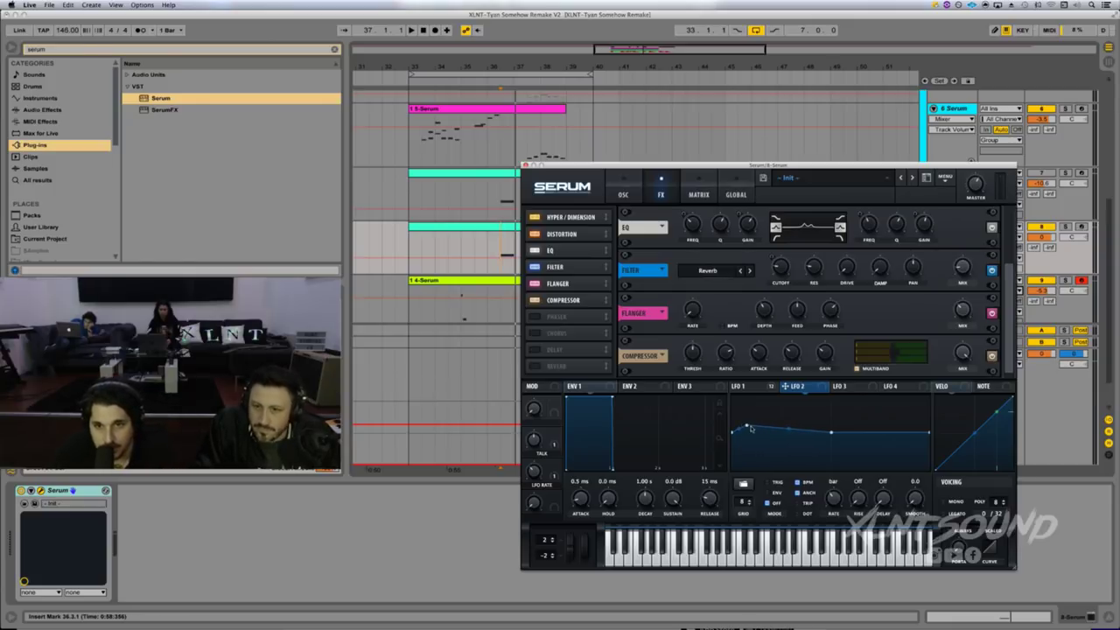
drag(748, 426, 750, 426)
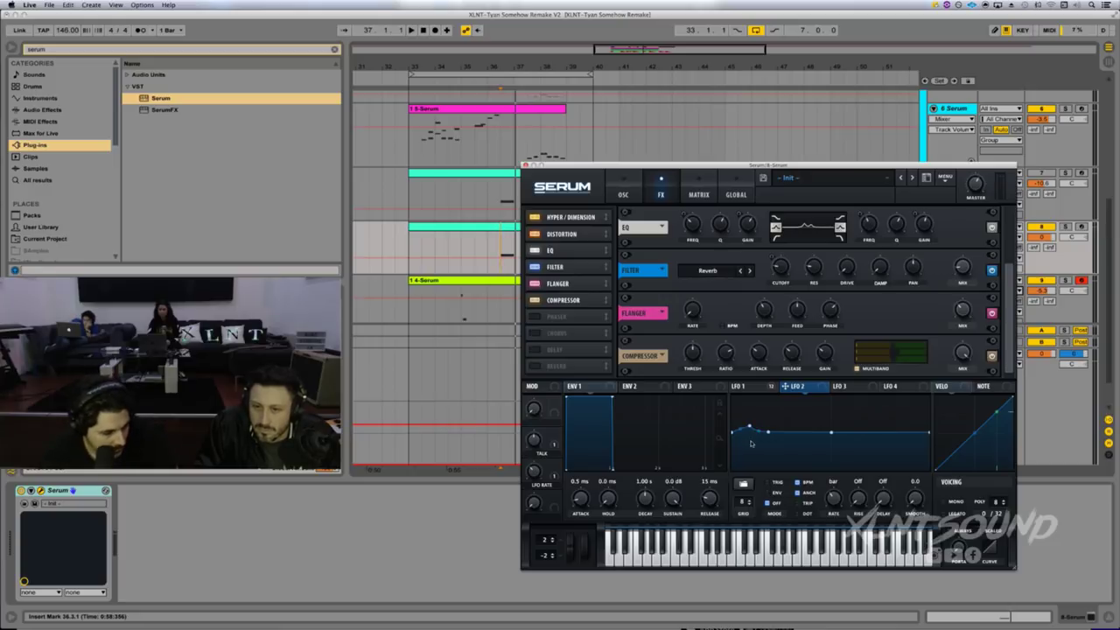
key(space)
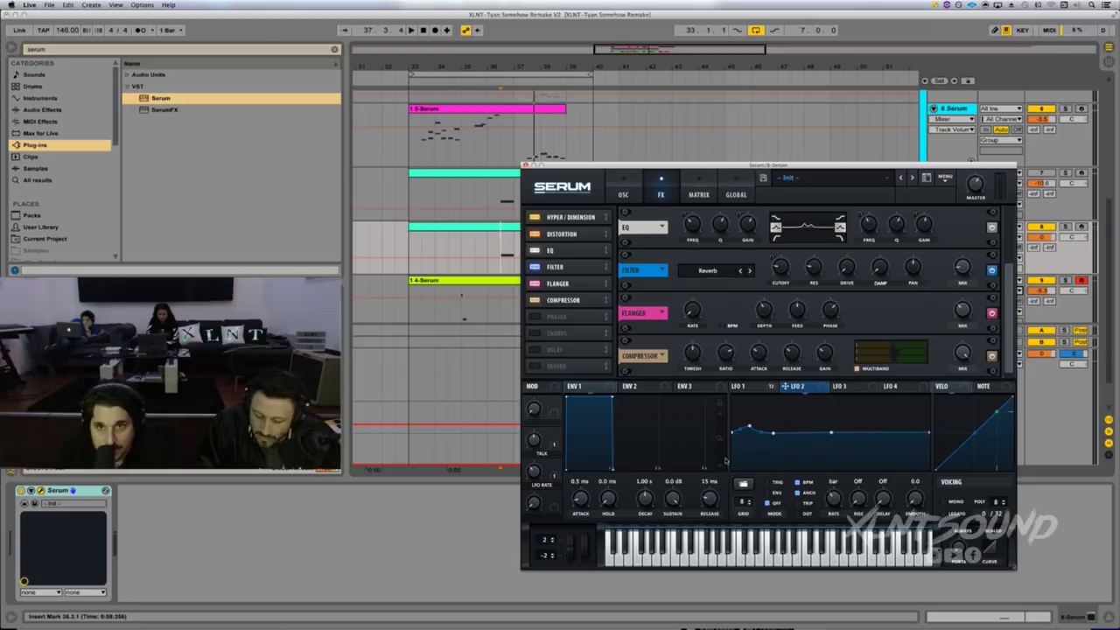
- Add a modulation matrix row with LFO 2 as source and master tuning (Mast.Tun) as destination
click(706, 203)
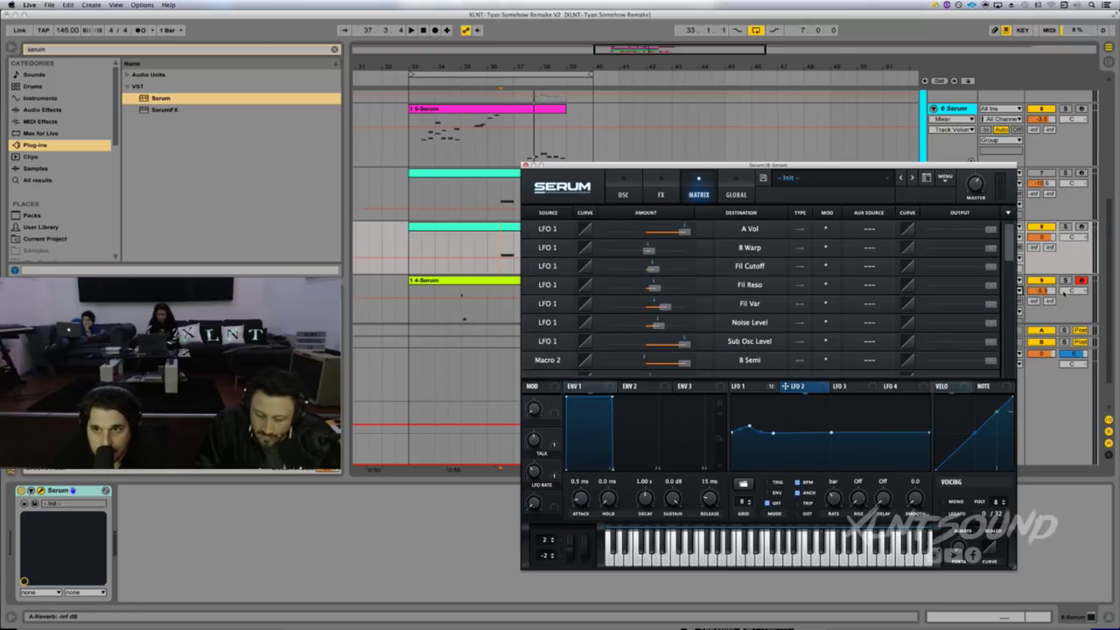
drag(1008, 253, 1010, 311)
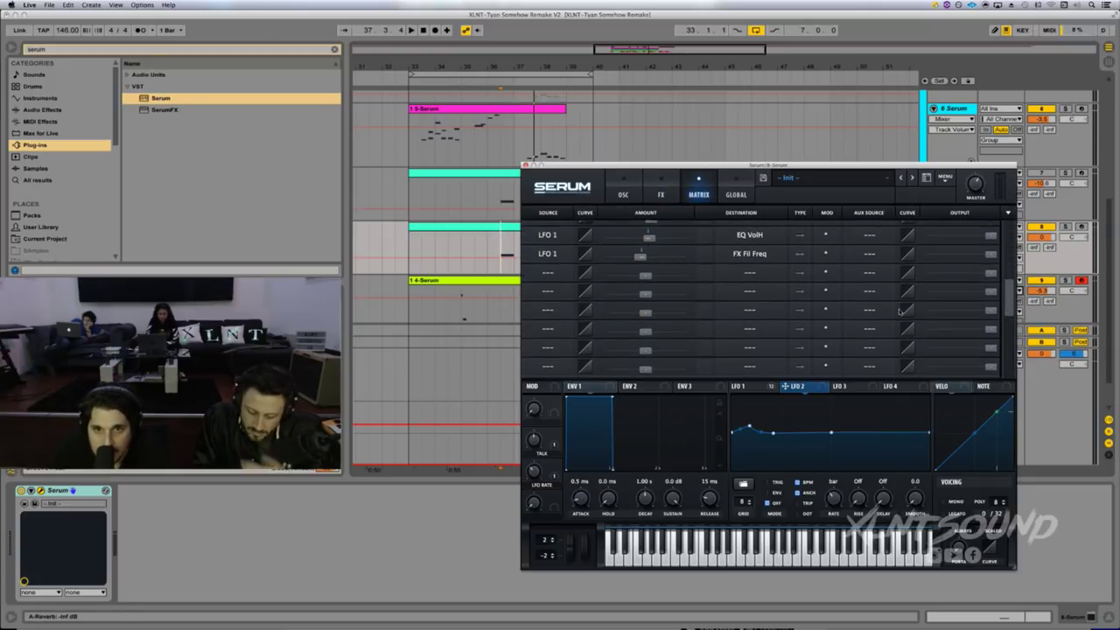
click(547, 273)
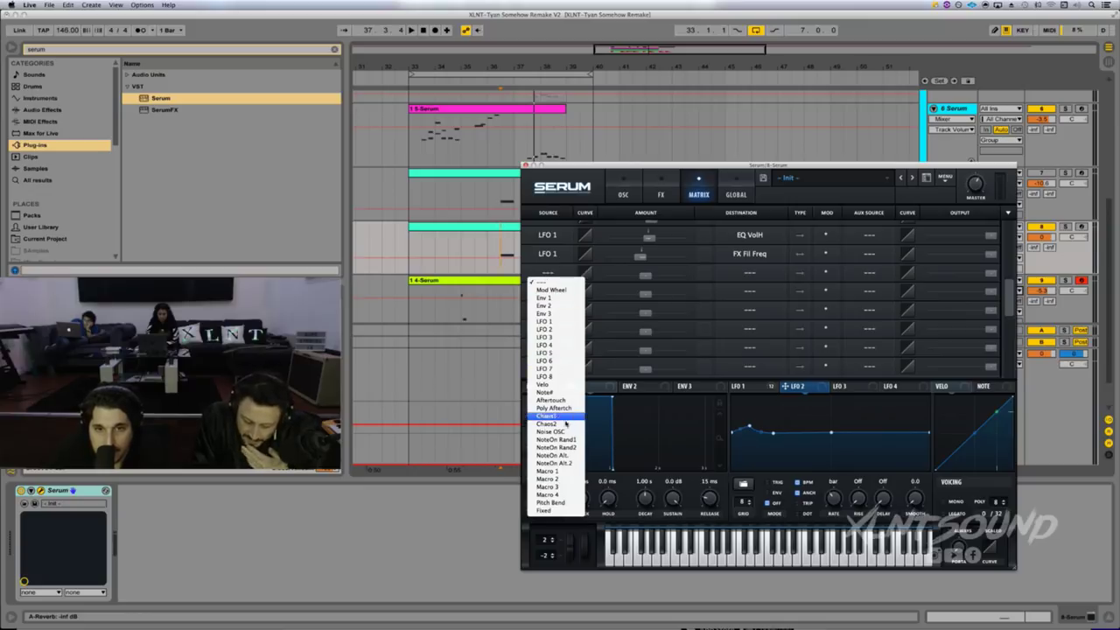
click(557, 330)
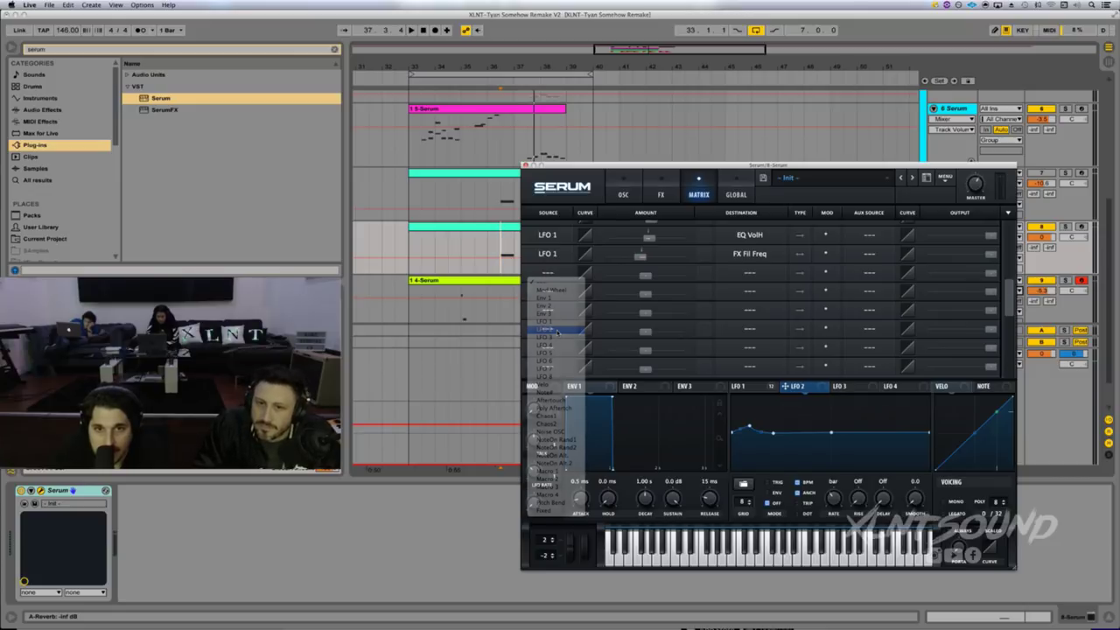
click(733, 276)
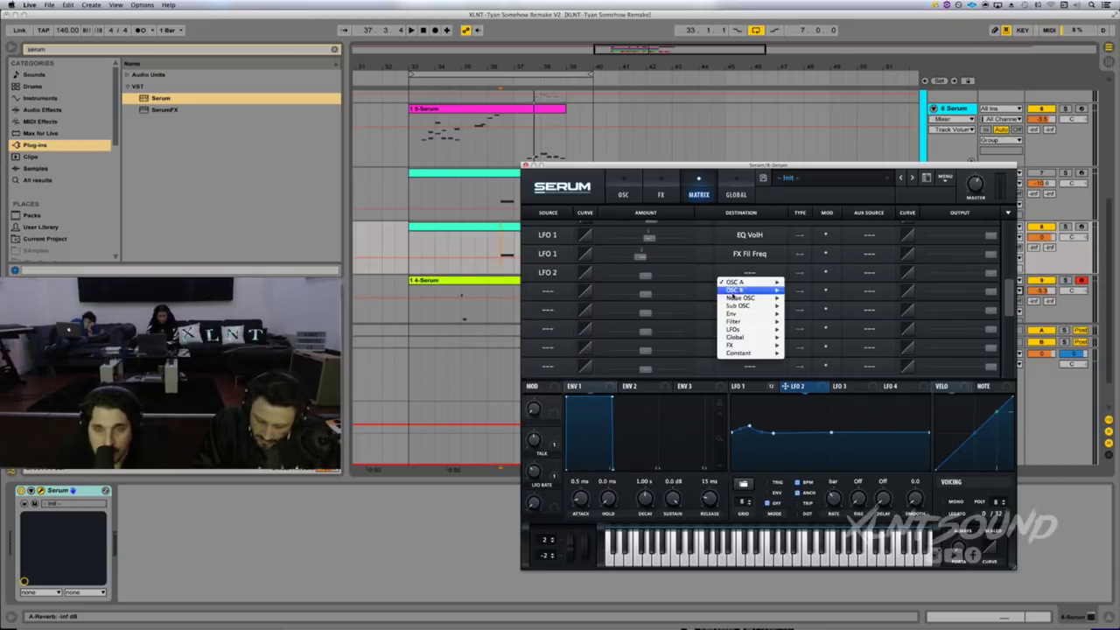
mouse_move(738, 346)
click(801, 339)
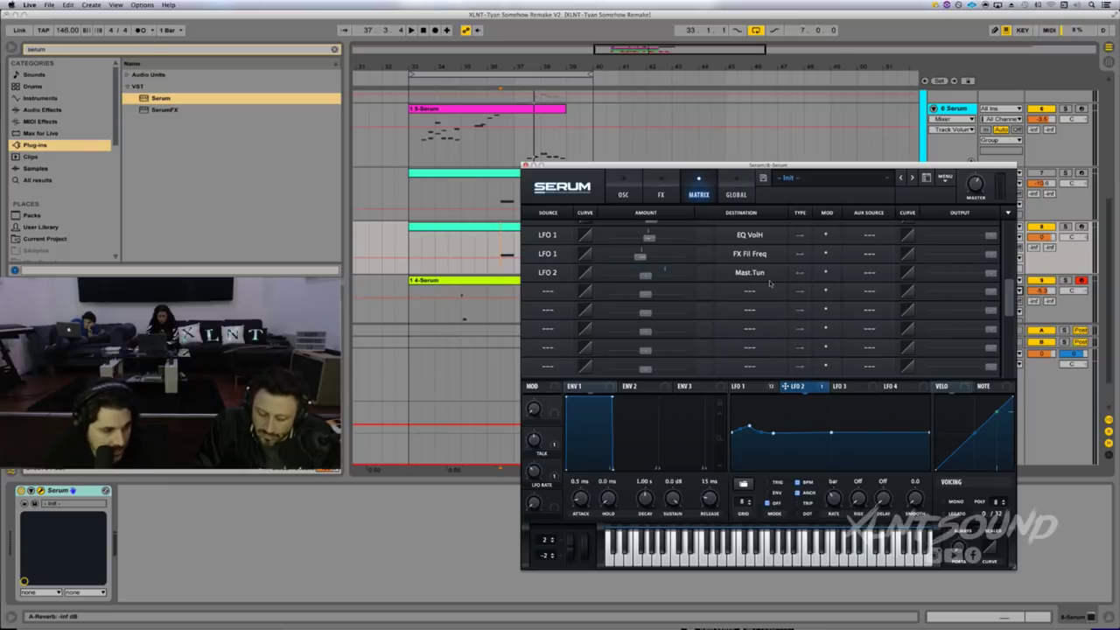
- Set Macro 1 as the auxiliary source of the LFO 2 master tuning row and give it a small positive amount
click(863, 285)
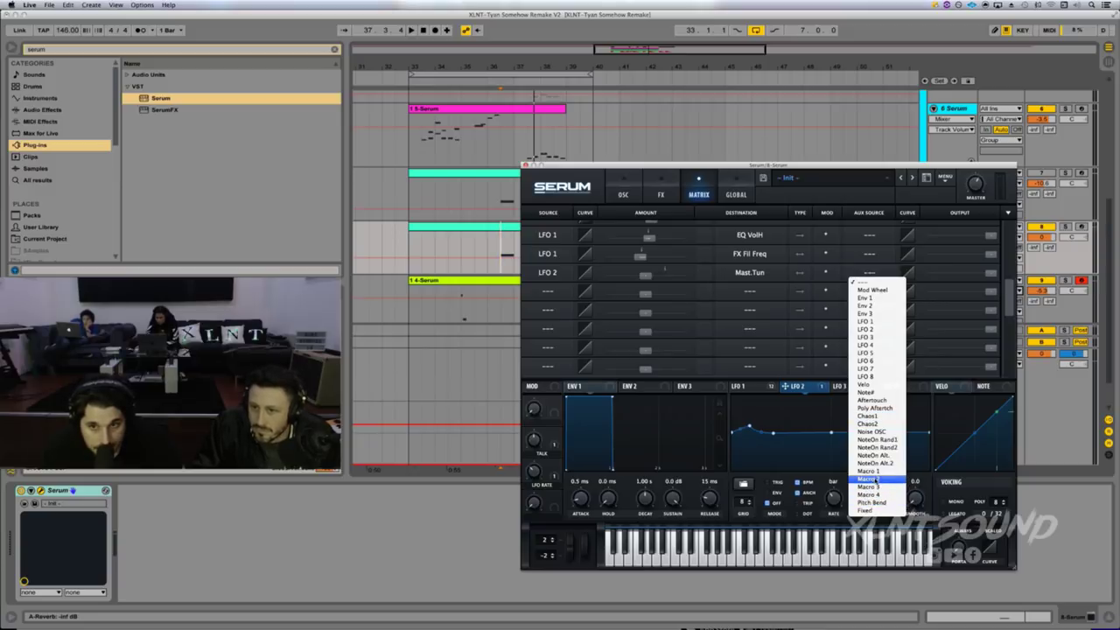
click(866, 471)
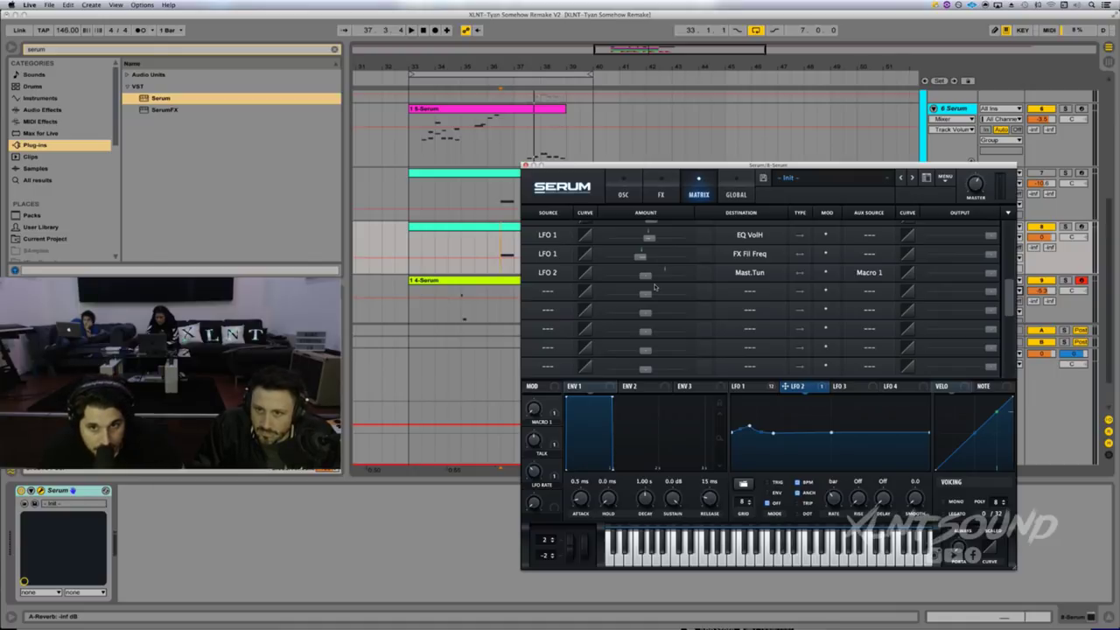
drag(647, 279, 649, 280)
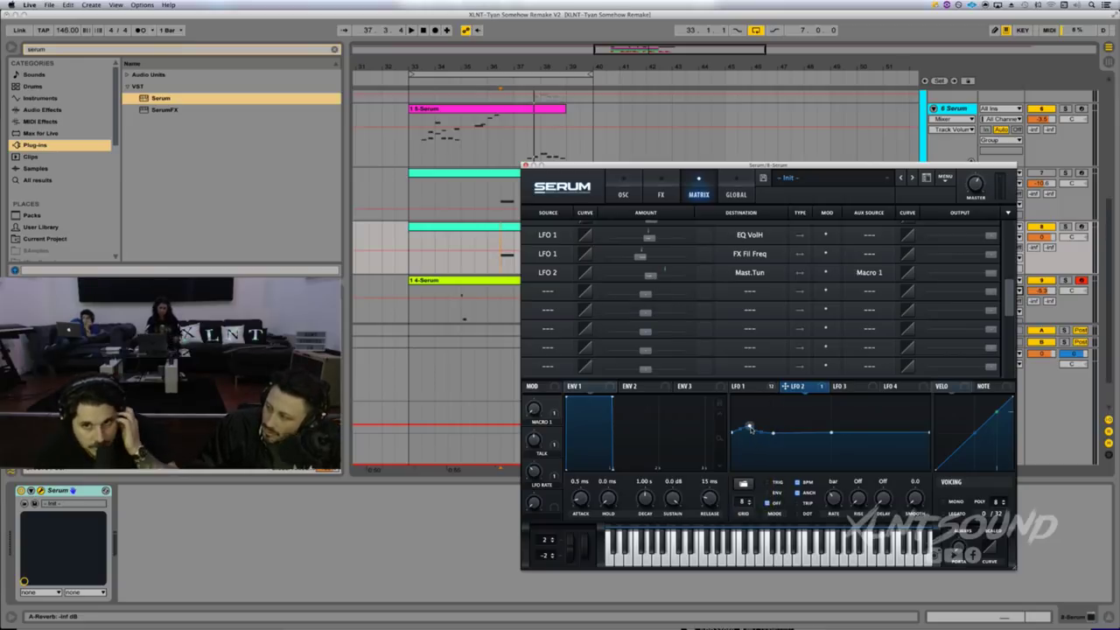
- Audition the pitch modulation while adjusting Macro 1, and rename the macro as PITCH
key(space)
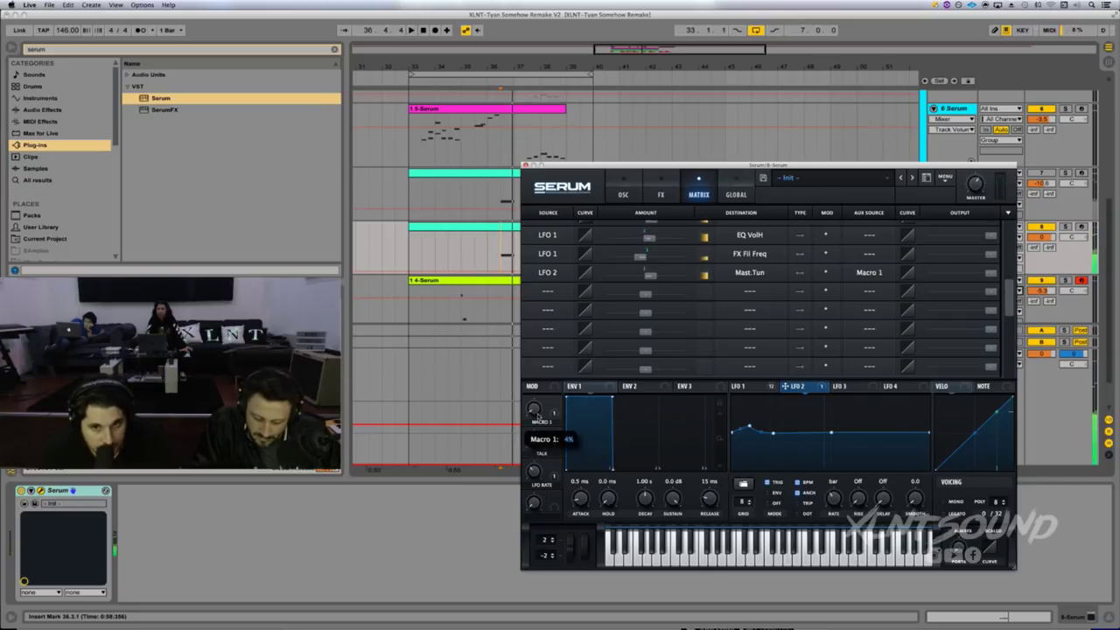
double_click(542, 423)
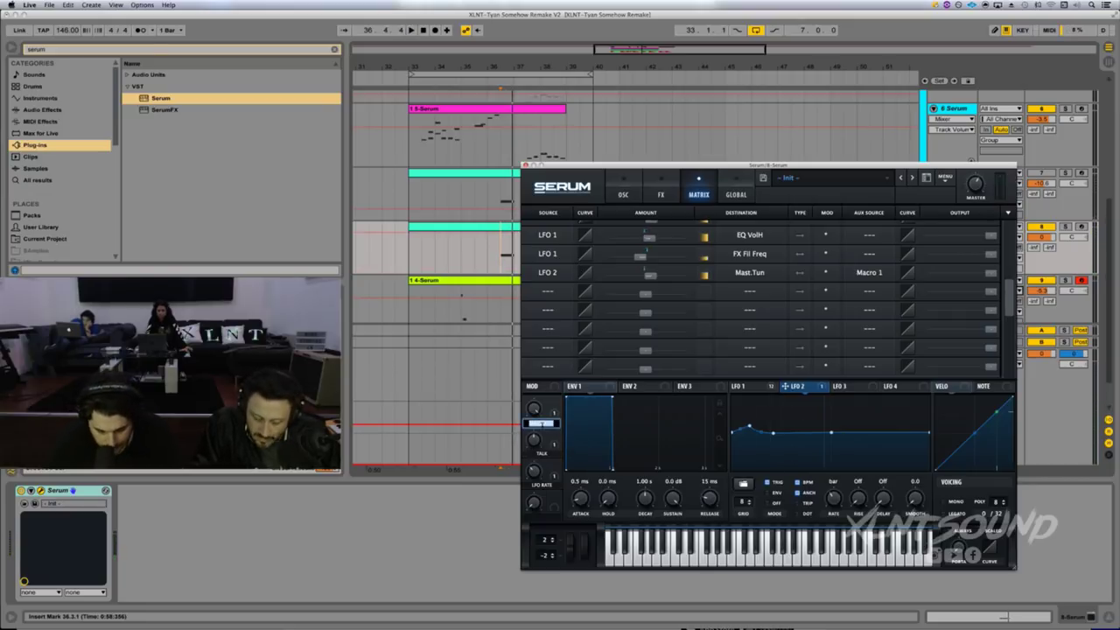
text(PIT)
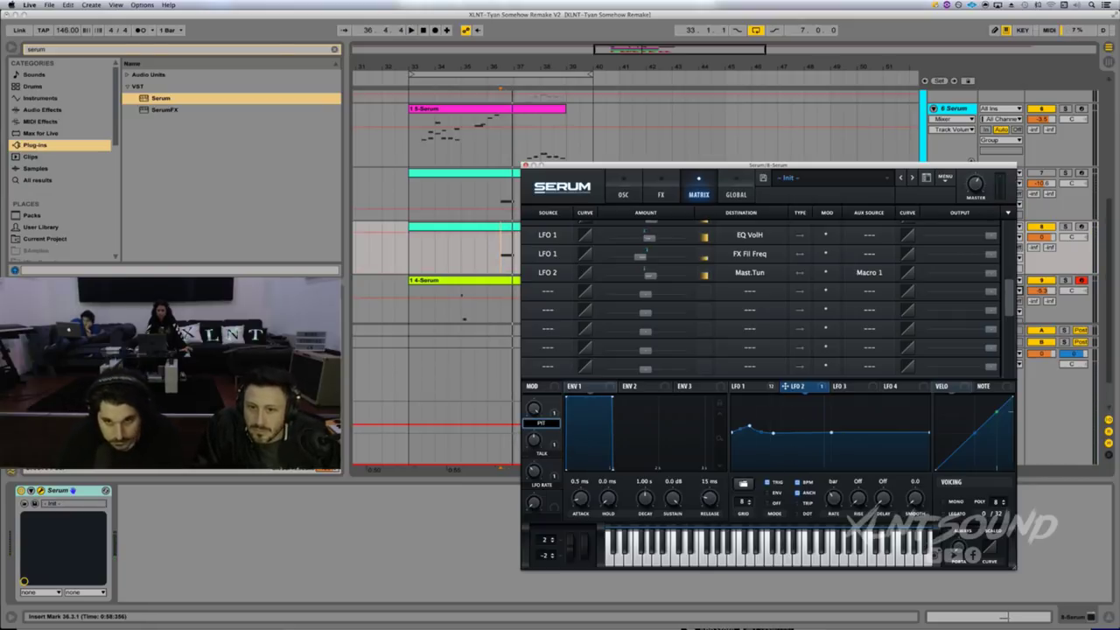
text(CH)
key(Return)
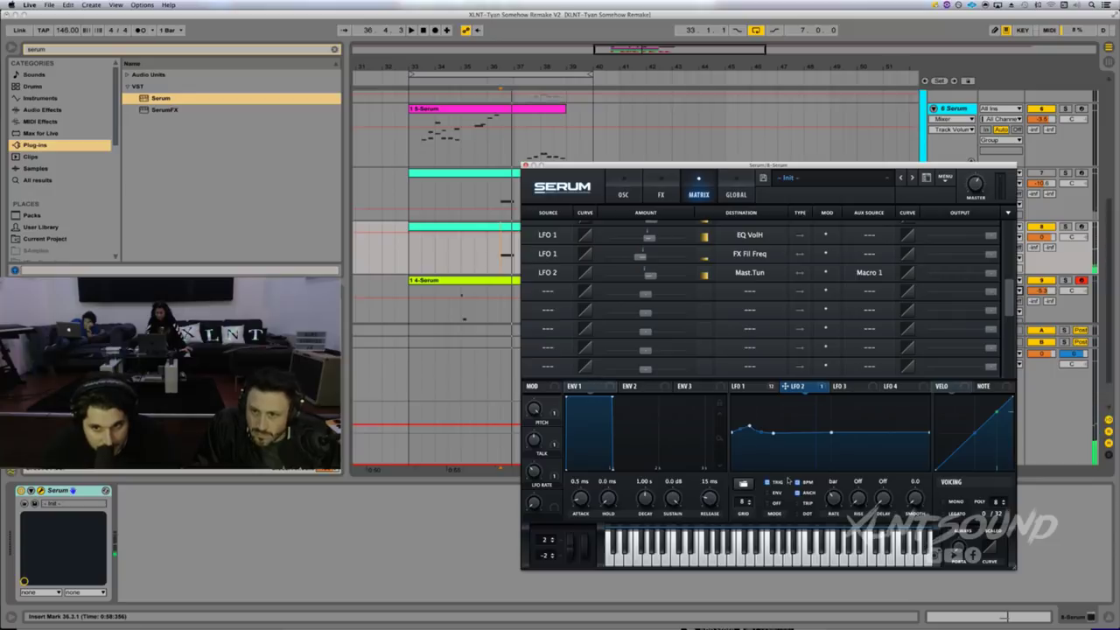
- Run LFO 2 in trigger mode, set its rate to 2 bar, and audition the result
drag(831, 497, 831, 503)
key(space)
key(space)
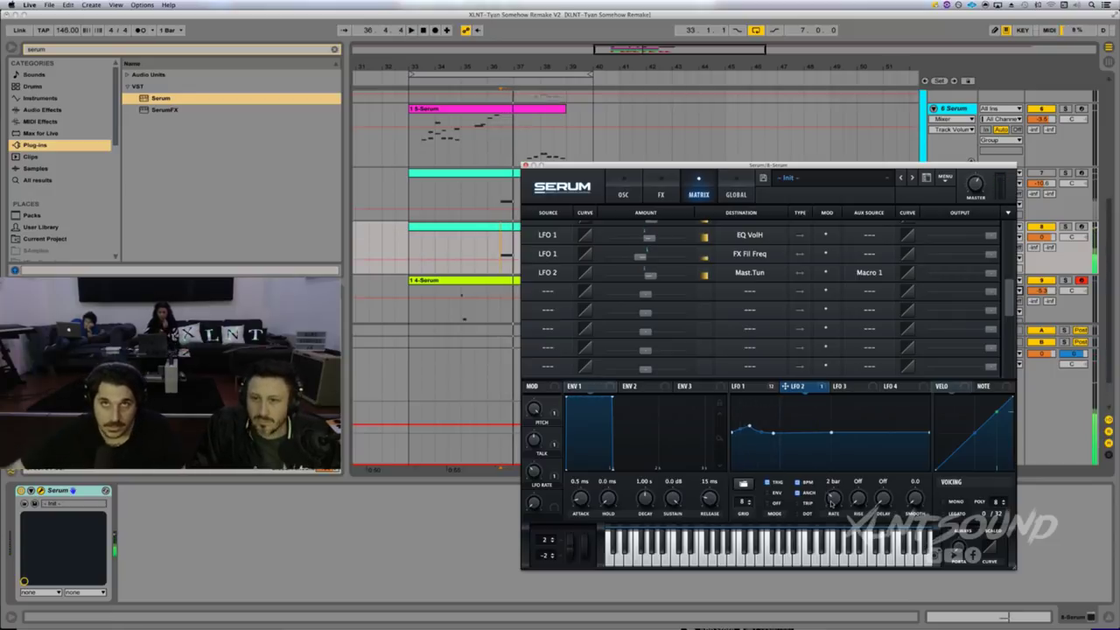
key(space)
key(space)
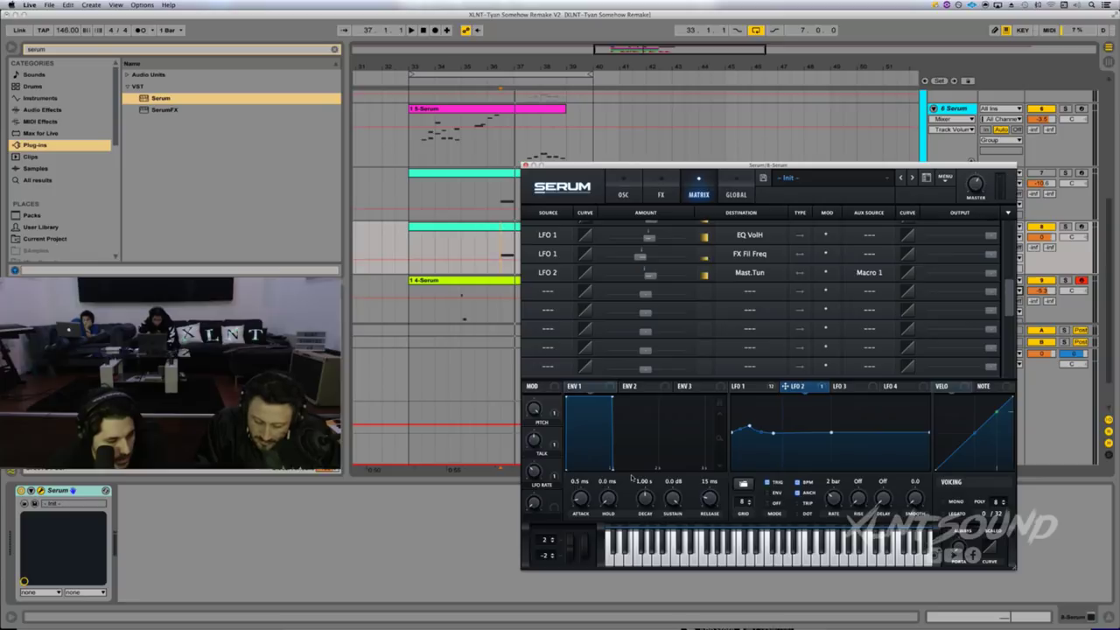
- Review the destinations of LFO 1 and assign it to the warp of oscillator A
click(752, 389)
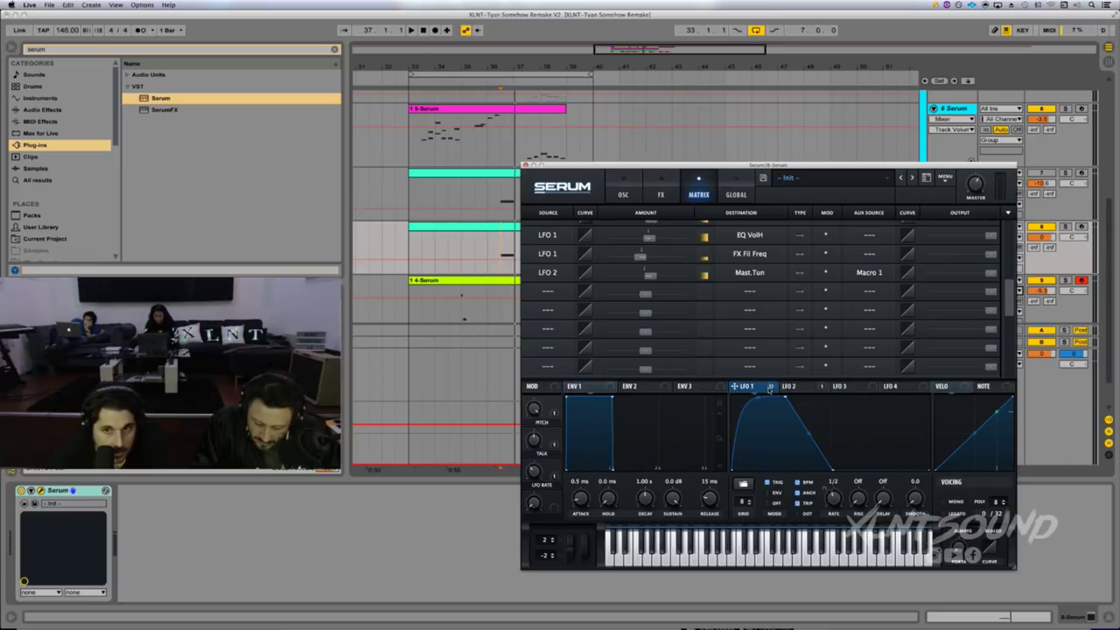
click(770, 387)
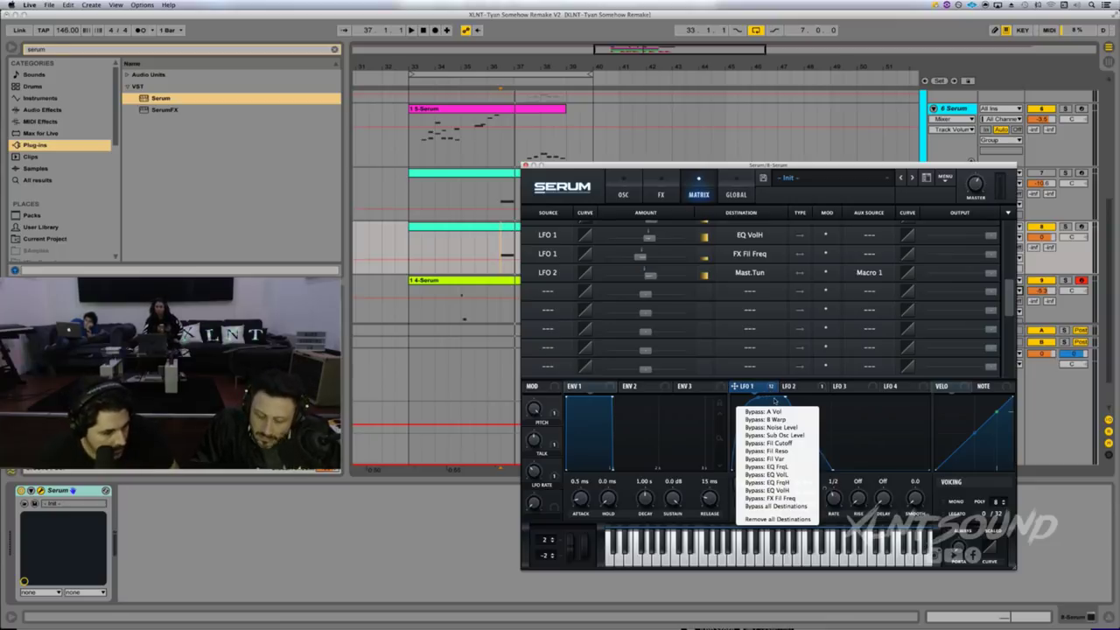
click(635, 194)
click(621, 181)
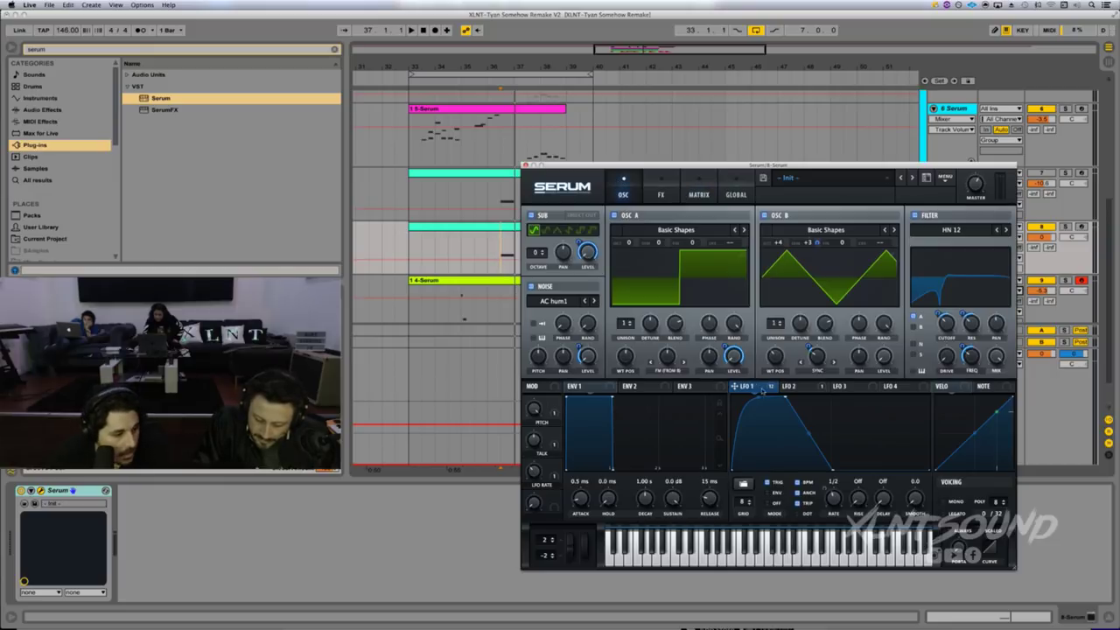
mouse_move(769, 390)
drag(735, 385, 670, 354)
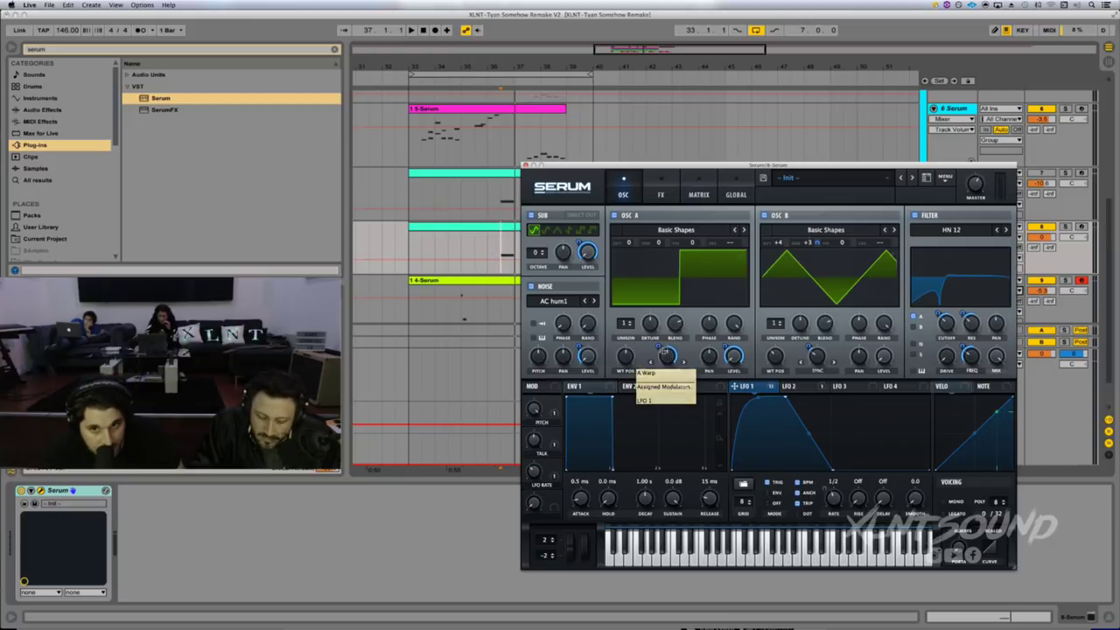
- Adjust the amount of LFO 1 modulation on oscillator A's warp and audition the result
mouse_move(658, 347)
drag(659, 348, 659, 376)
key(space)
key(space)
key(space)
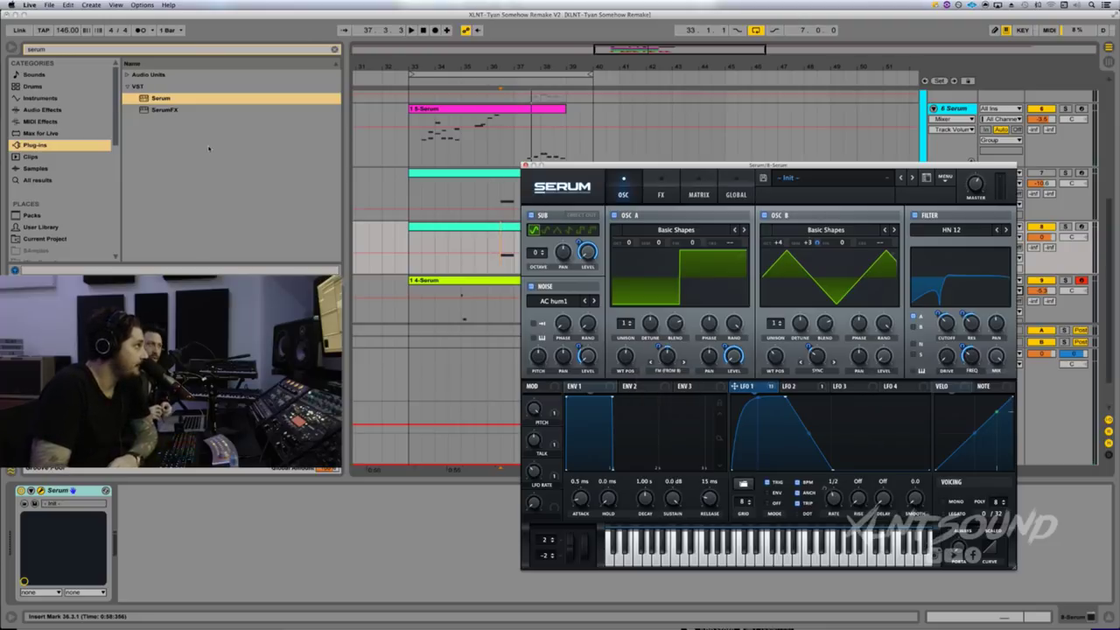
- Copy the XLNT-Tynan Bass Growl effect rack from the BASS FILL track onto the new talking bass Serum track
click(83, 52)
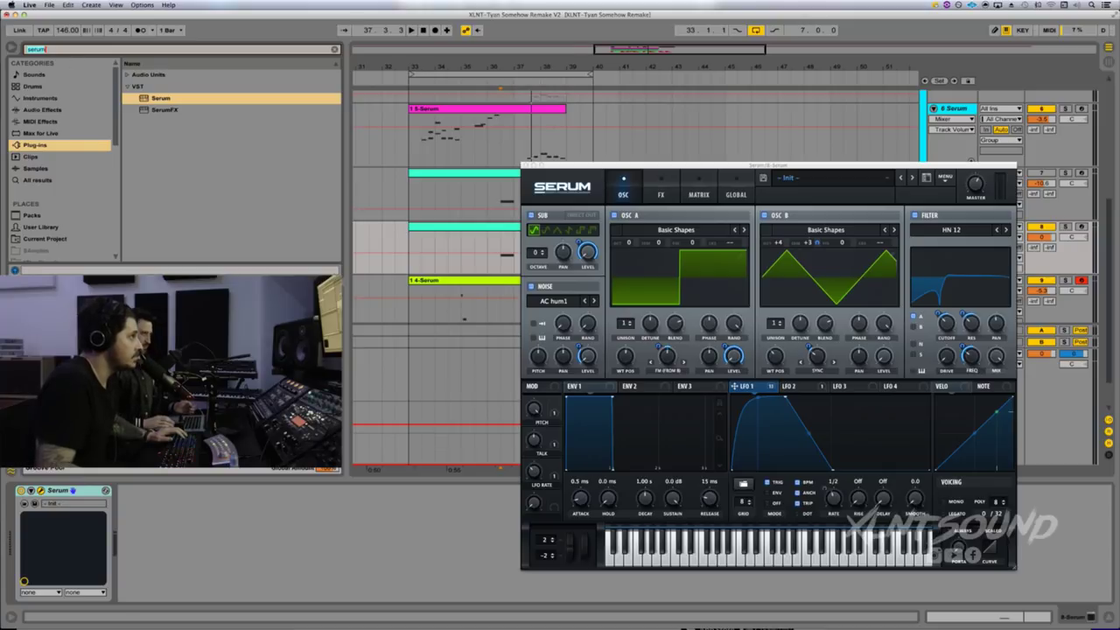
click(504, 204)
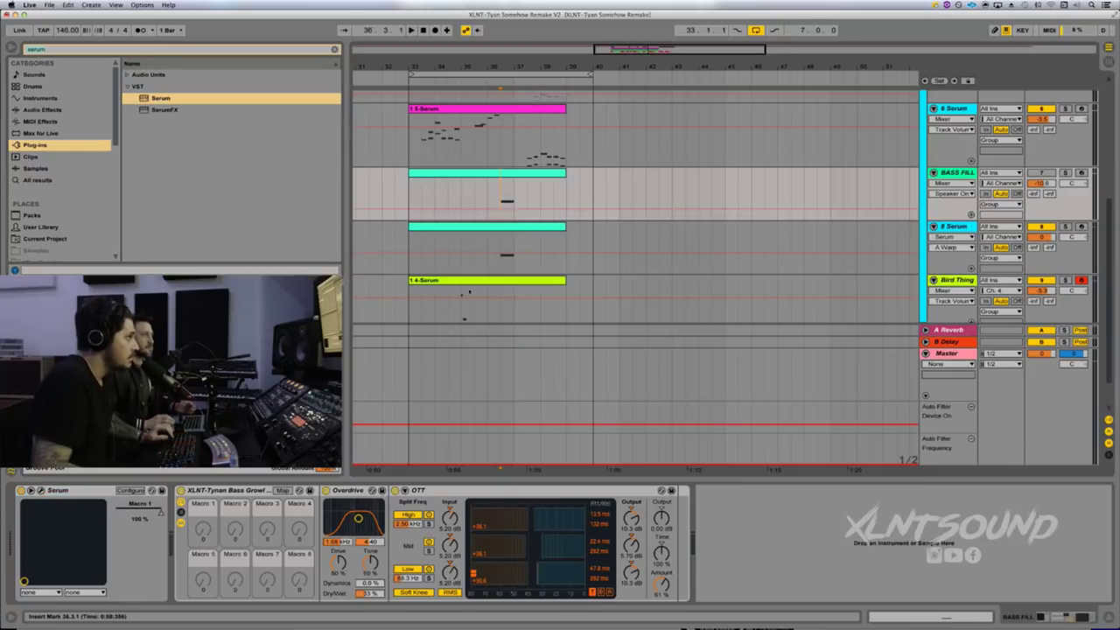
click(224, 489)
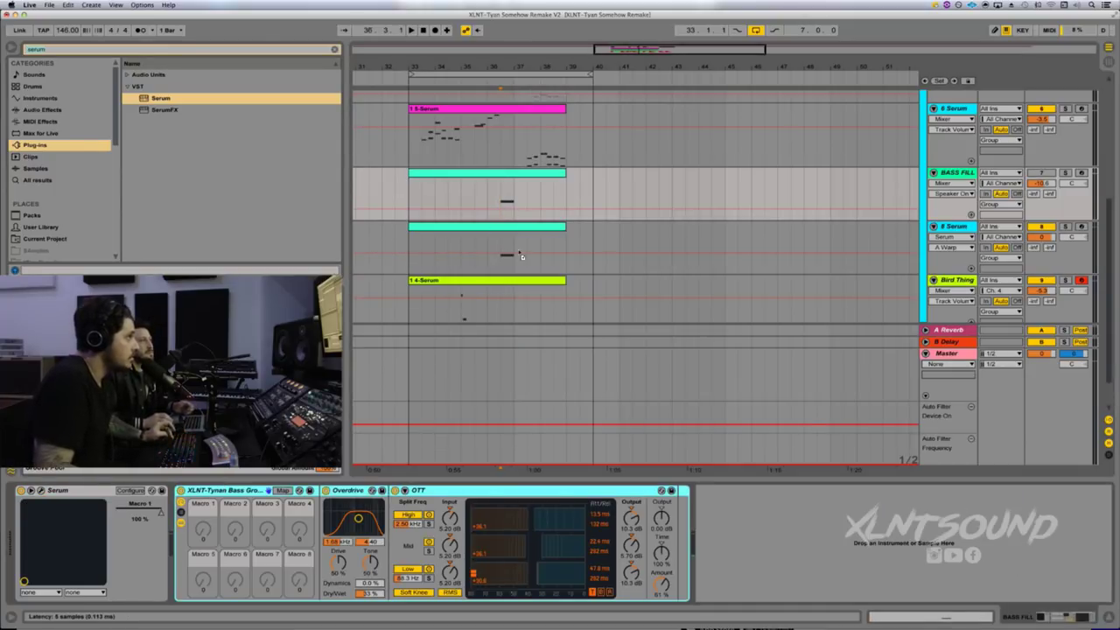
click(505, 272)
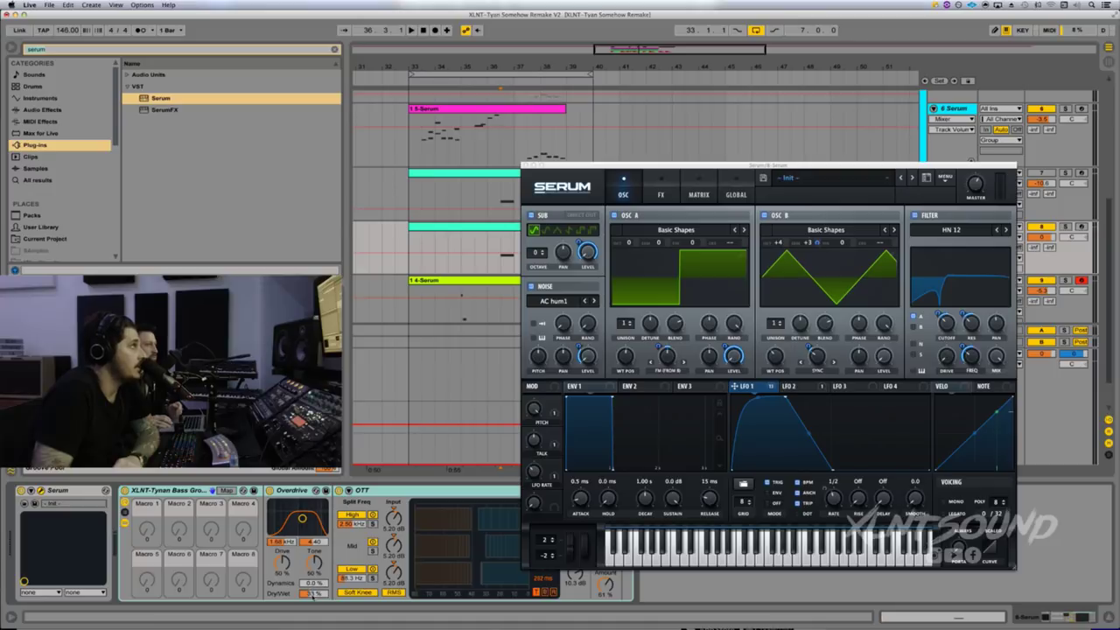
click(301, 518)
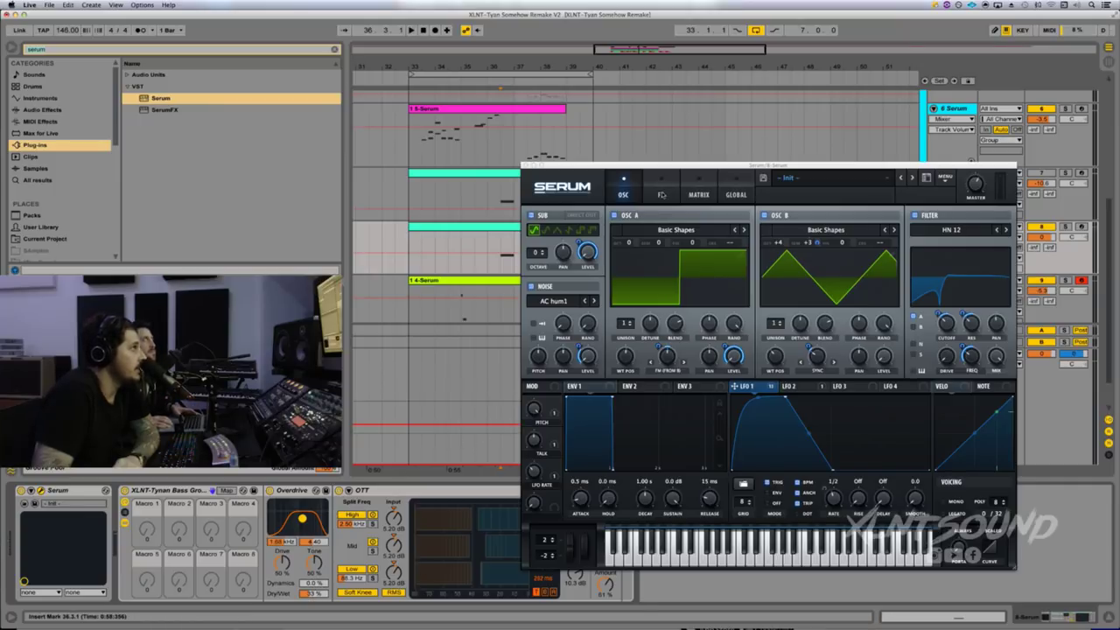
- Move the Serum window clear of the device chain and audition the talking bass with its effect rack from bar 33
drag(674, 166, 729, 80)
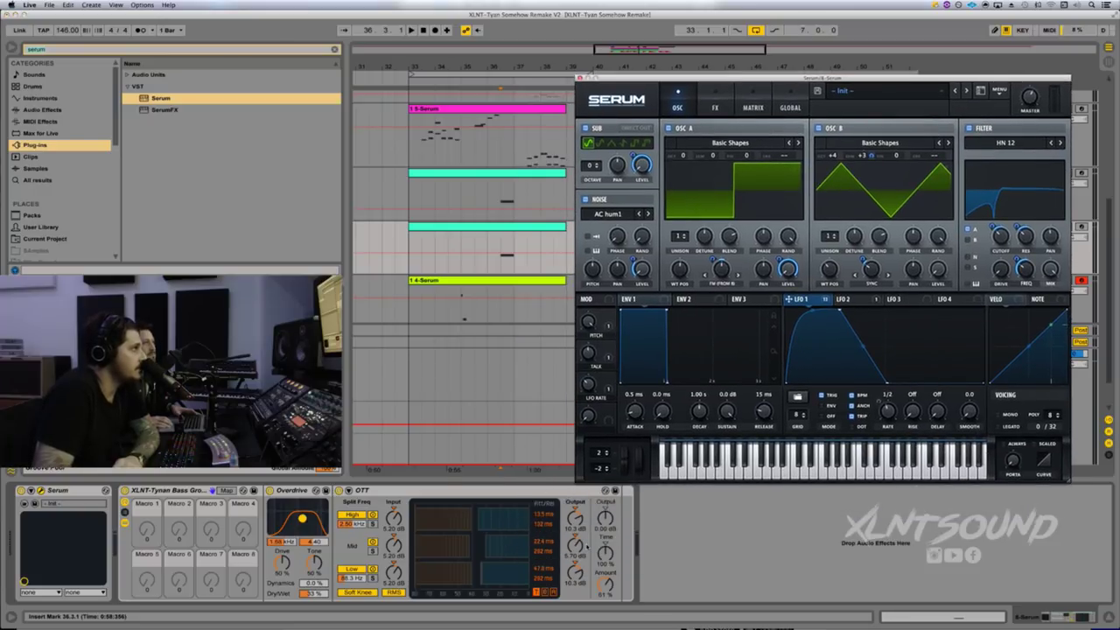
click(445, 257)
key(space)
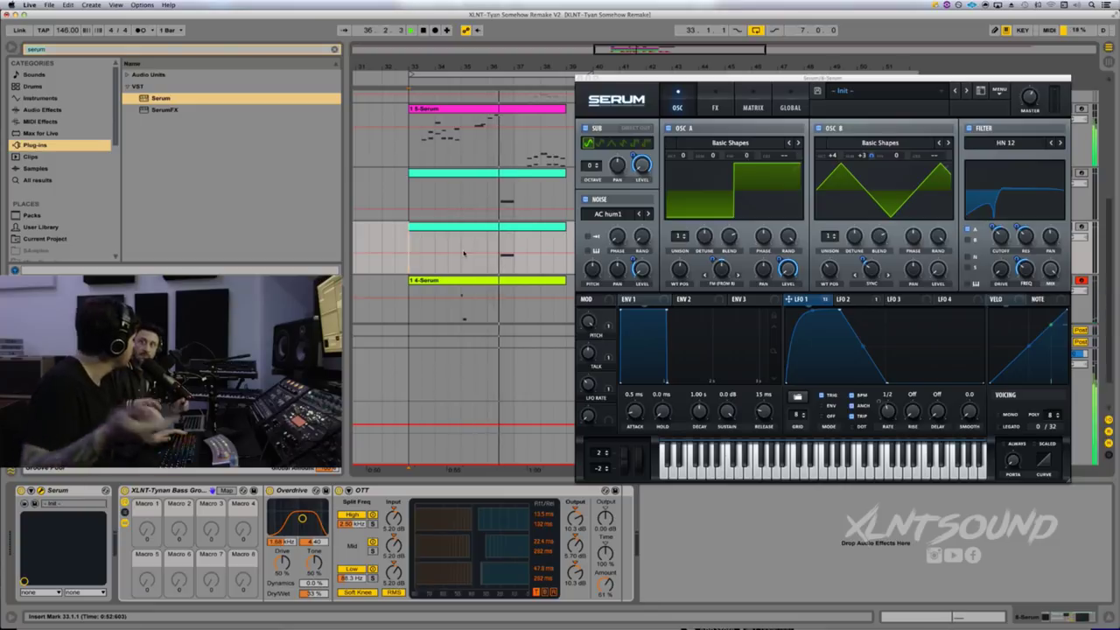
key(space)
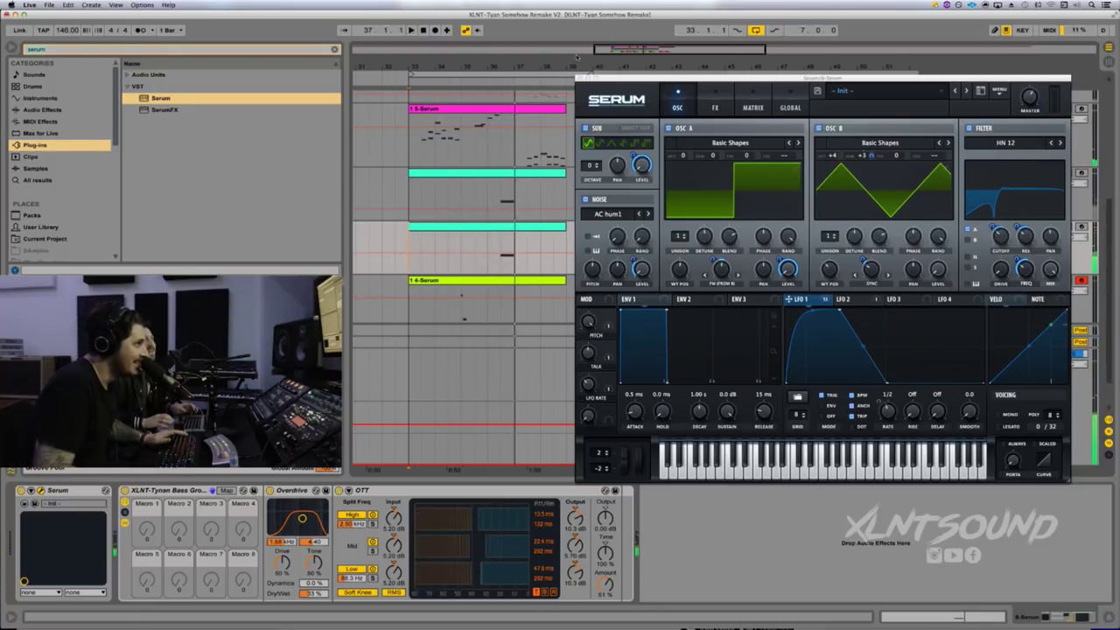
- Close the Serum window and lower the talking bass track's volume to about -10 dB while auditioning from bar 36
click(580, 78)
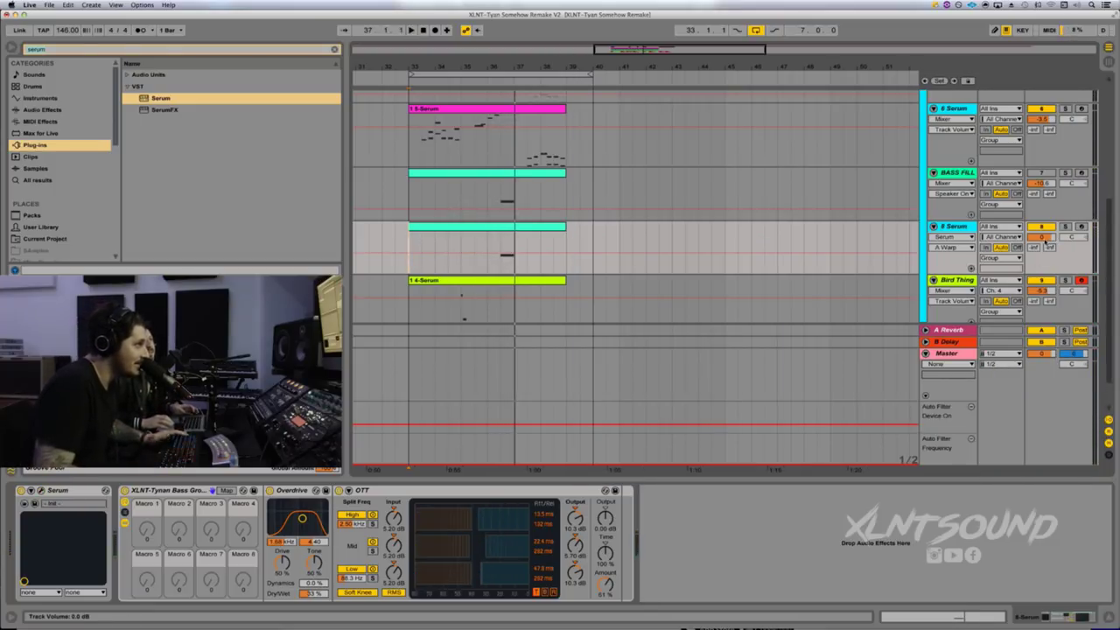
click(417, 249)
click(490, 261)
key(space)
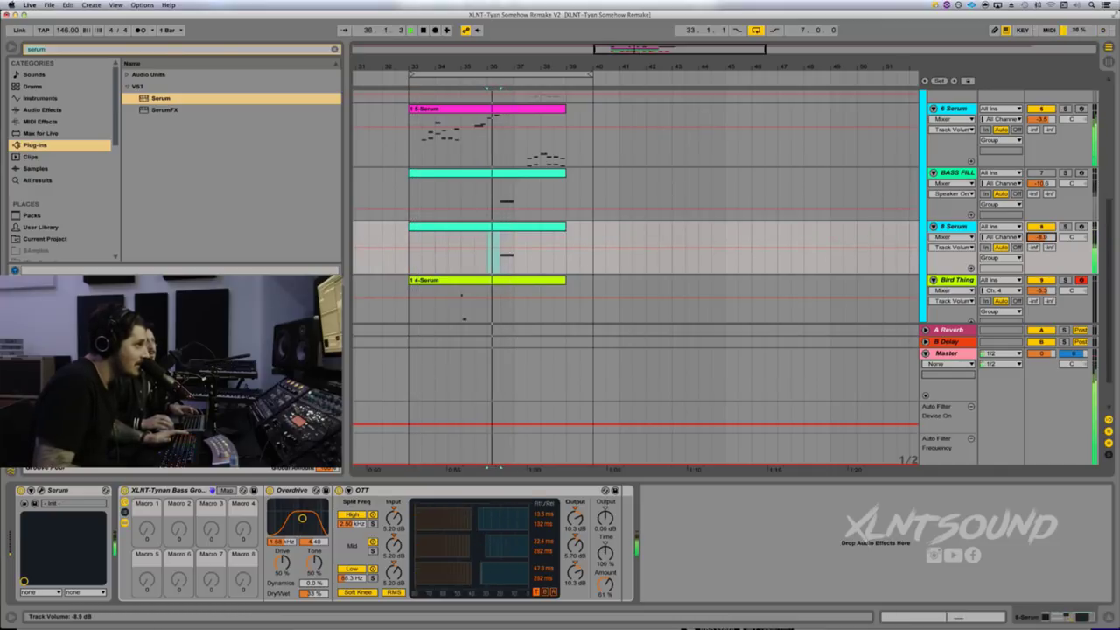
drag(1041, 237, 1041, 241)
key(space)
key(space)
key(space)
key(space)
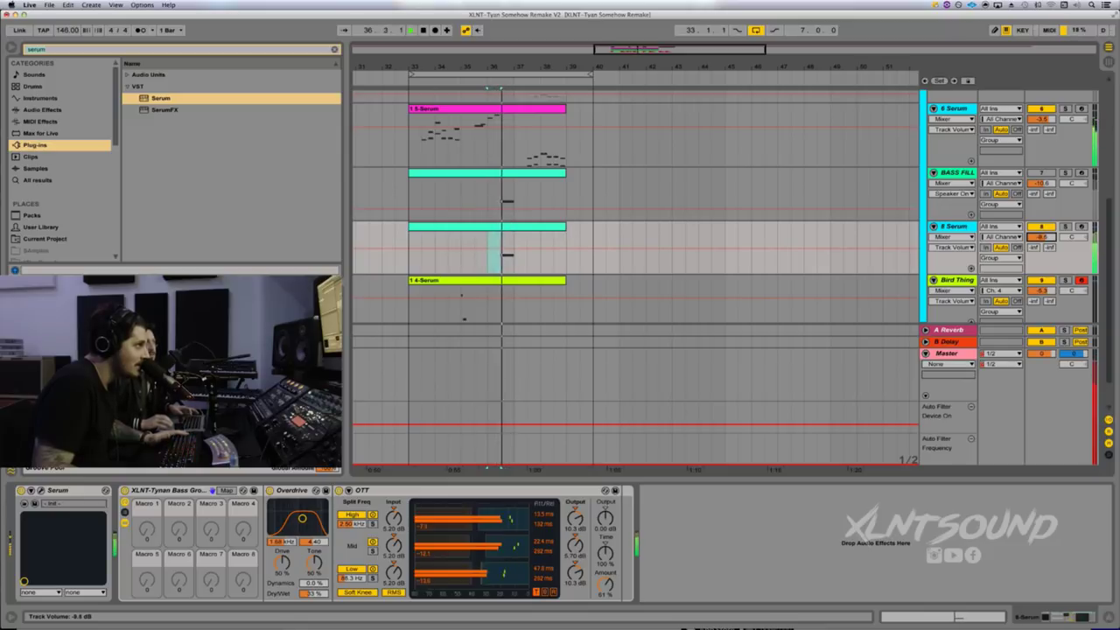
key(space)
- Audition the Bird Thing track's part from bar 35
scroll(663, 155, down, 2)
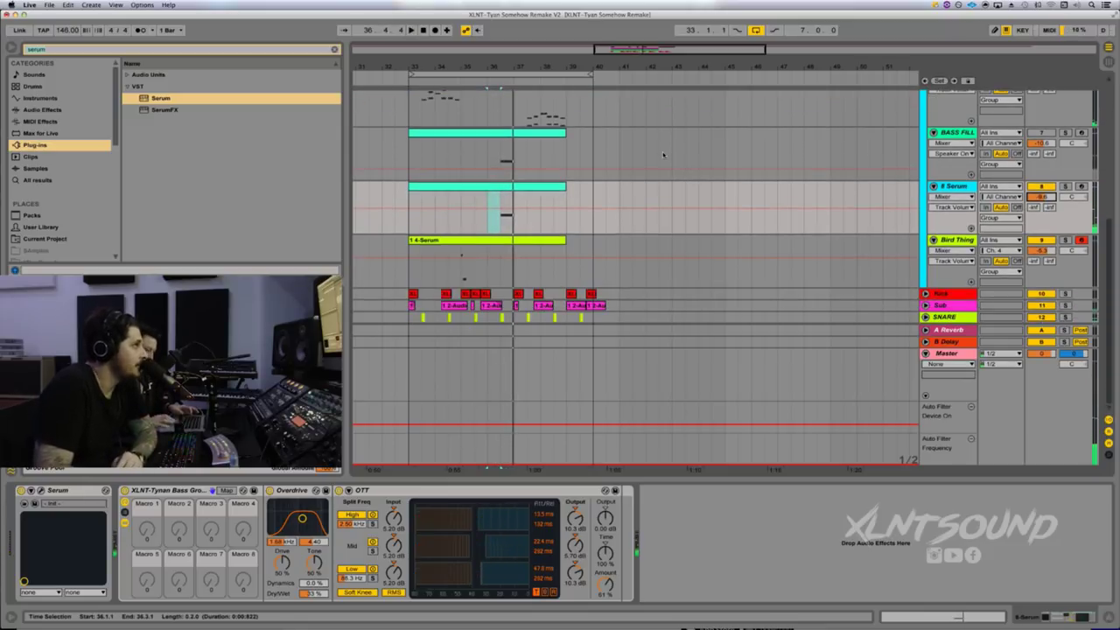
click(513, 188)
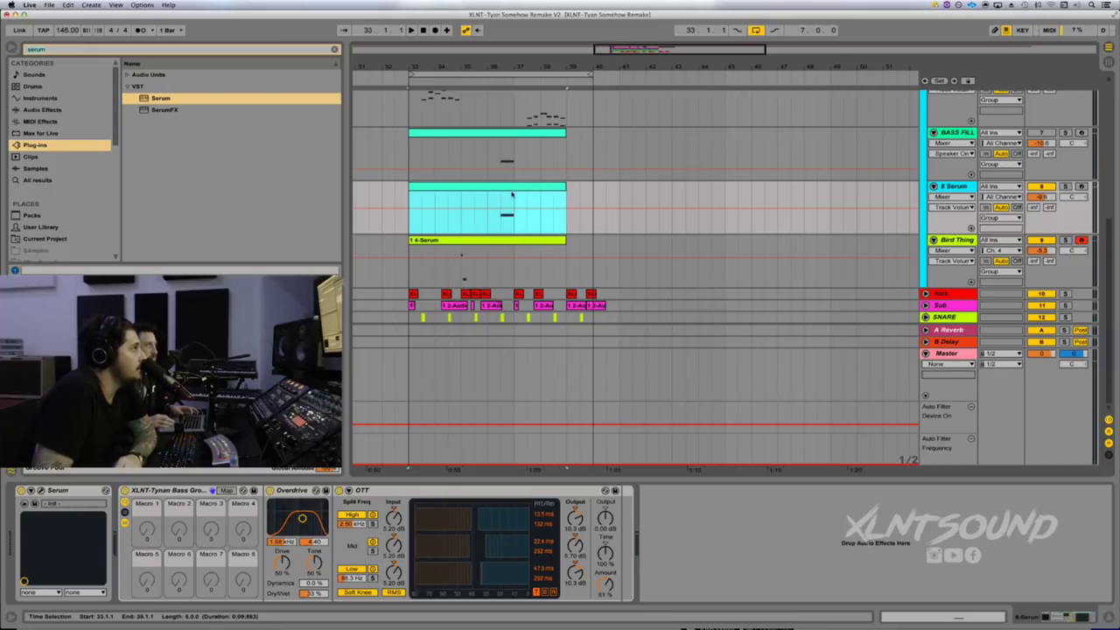
click(457, 254)
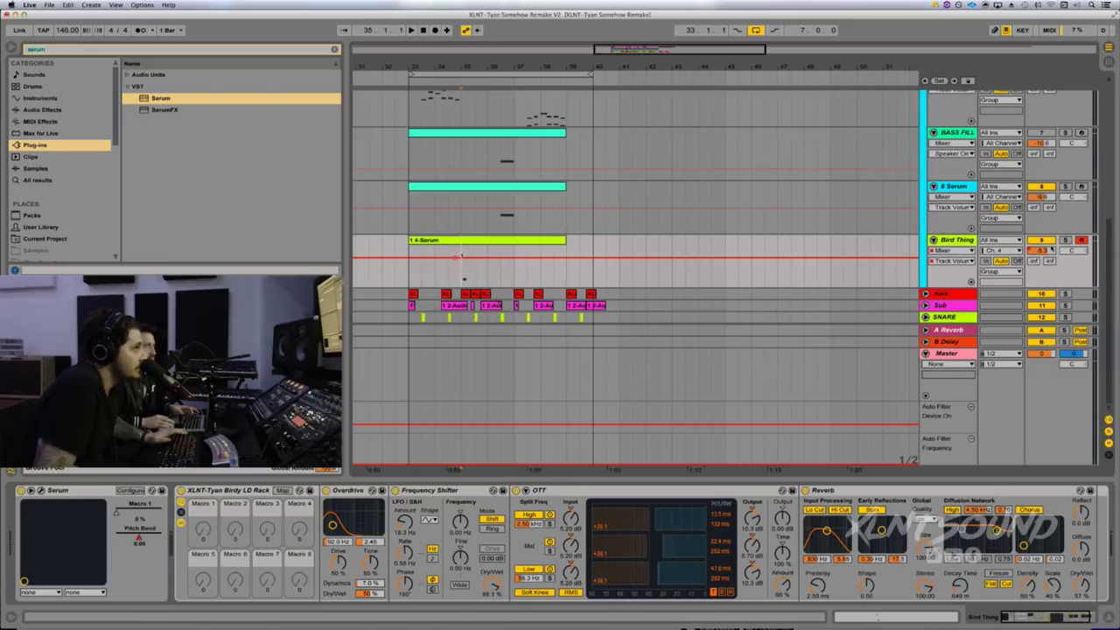
key(space)
key(space)
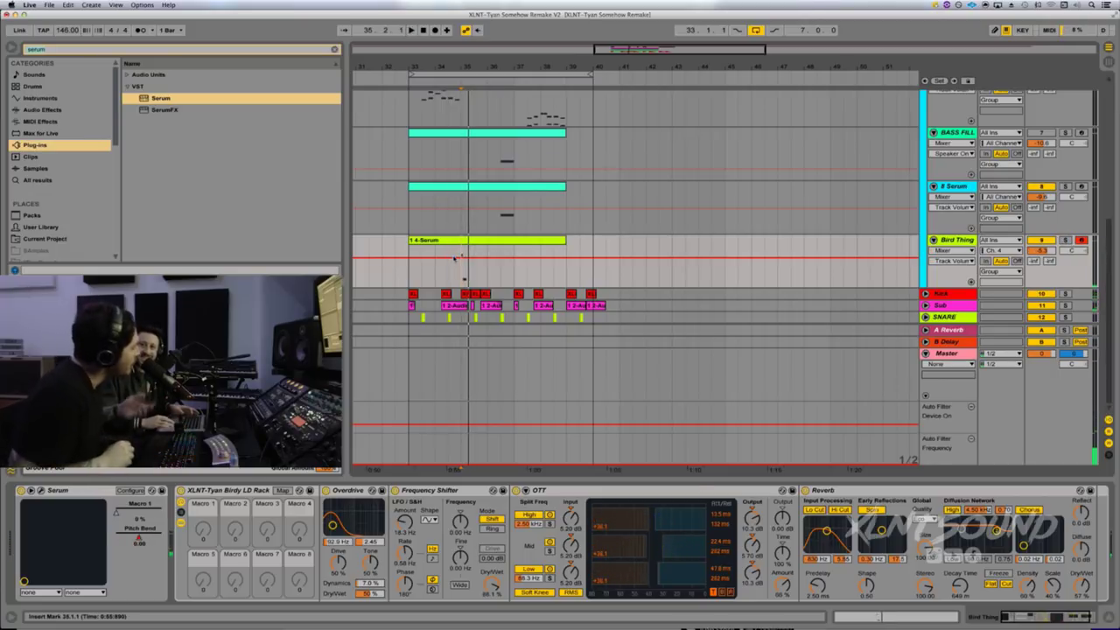
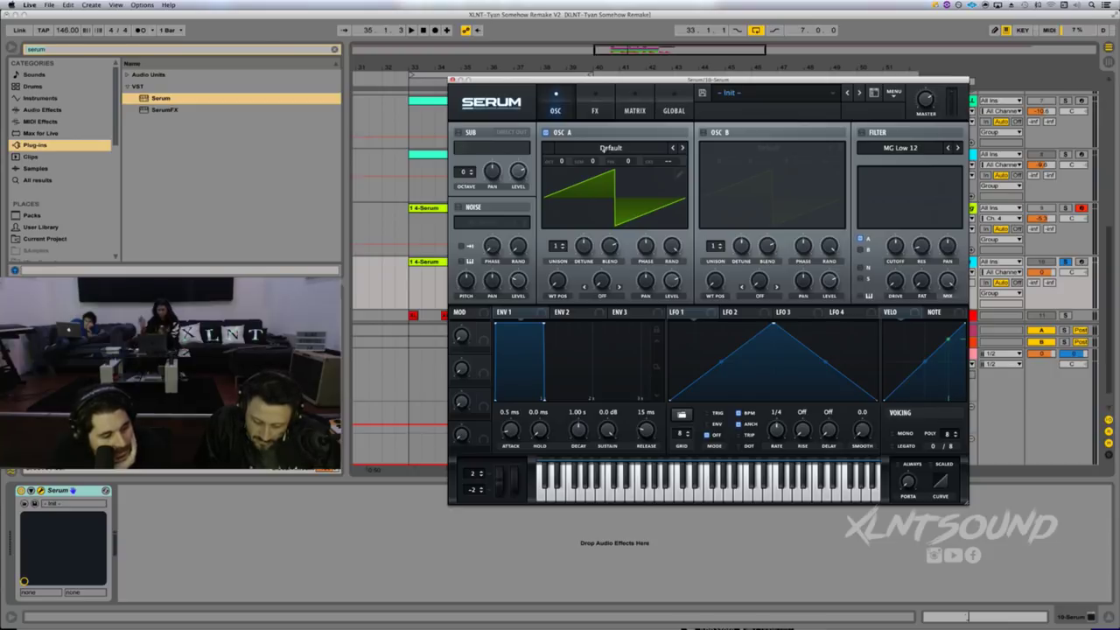
- Load the Allophones wavetable from the Vowel folder into oscillator A and set its wavetable position to about 108
click(603, 152)
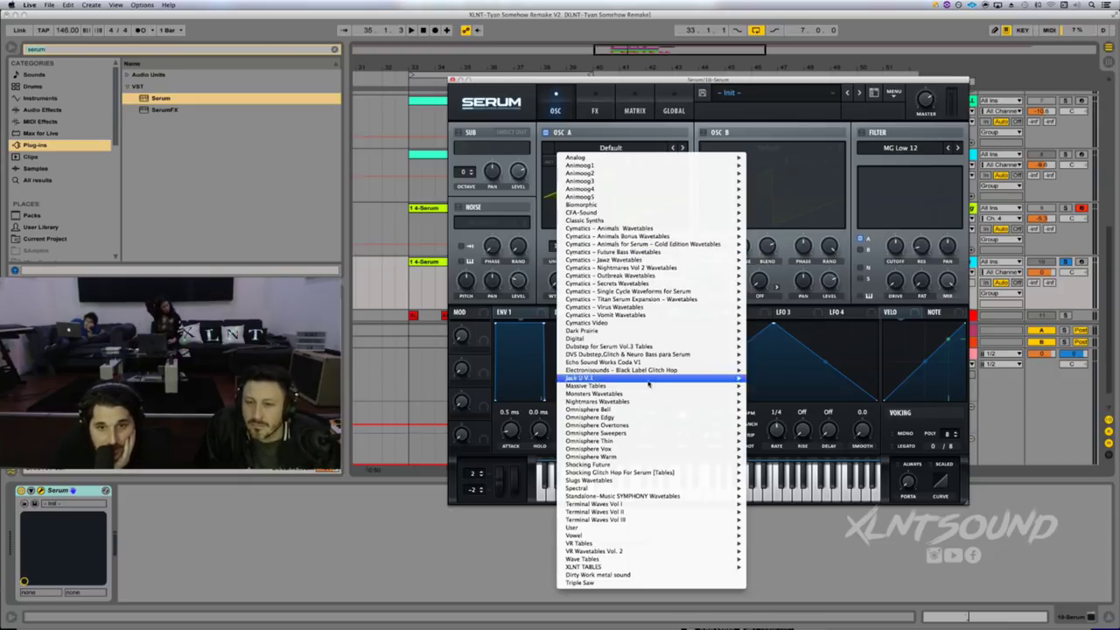
mouse_move(656, 537)
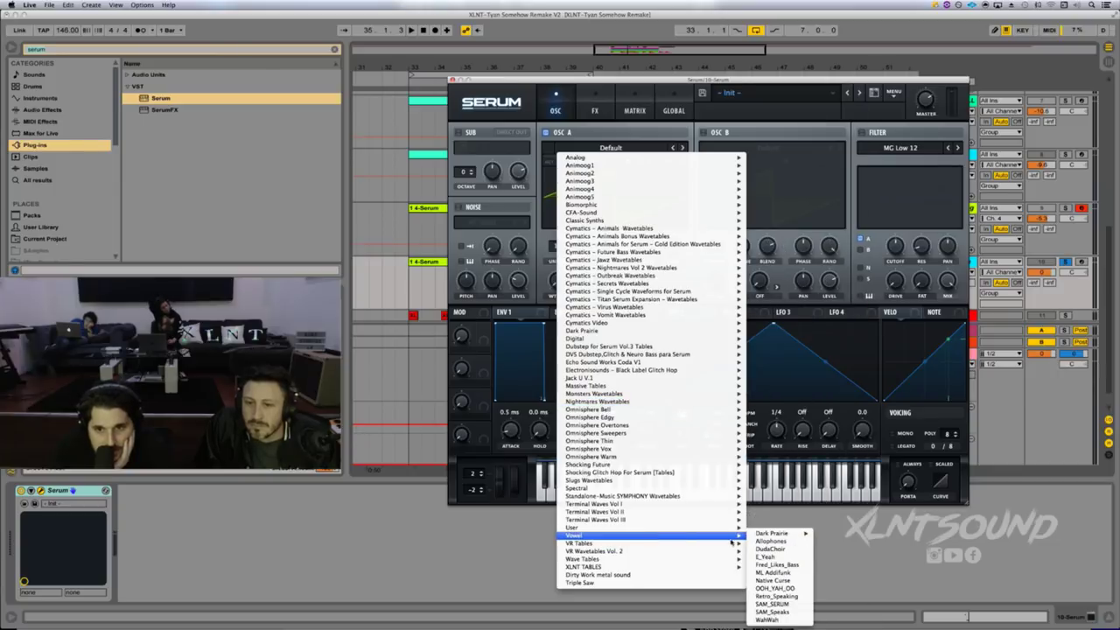
click(783, 542)
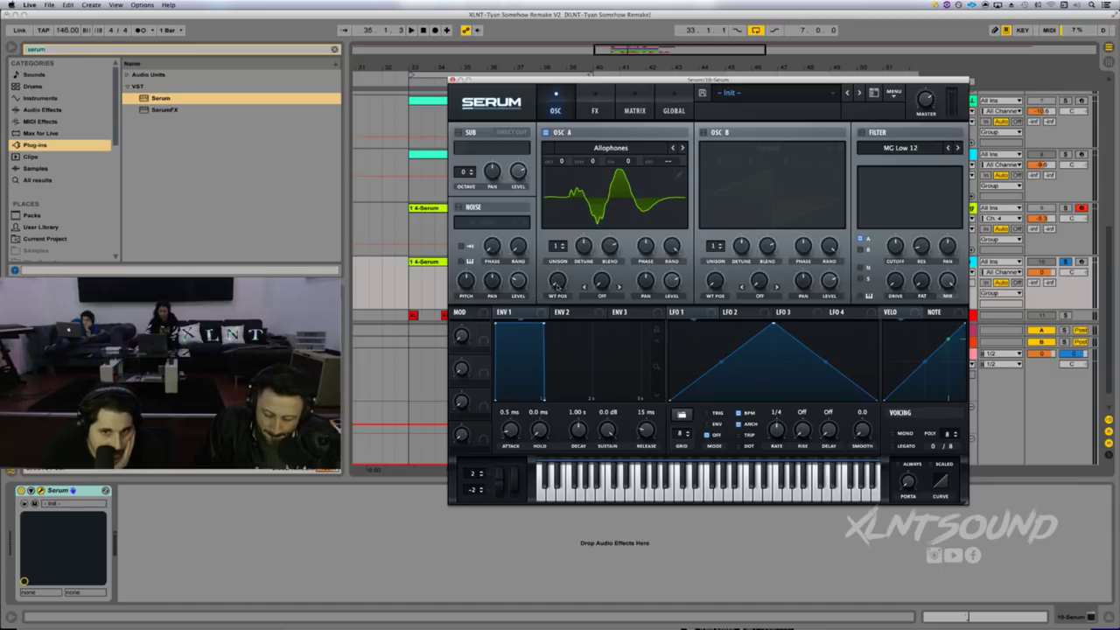
drag(556, 282, 561, 246)
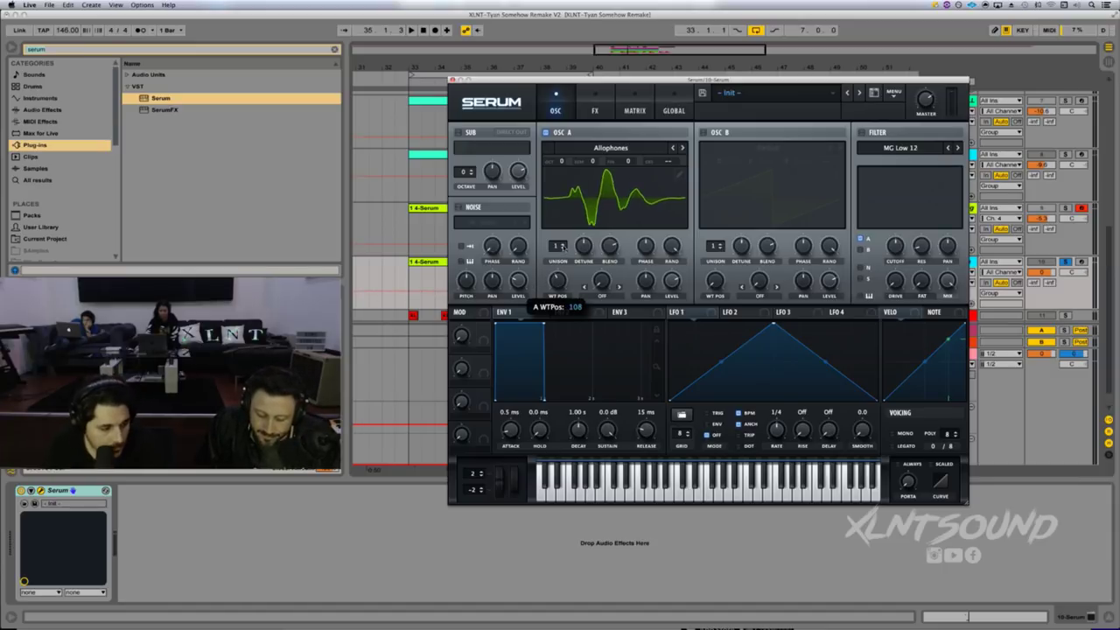
drag(560, 247, 560, 248)
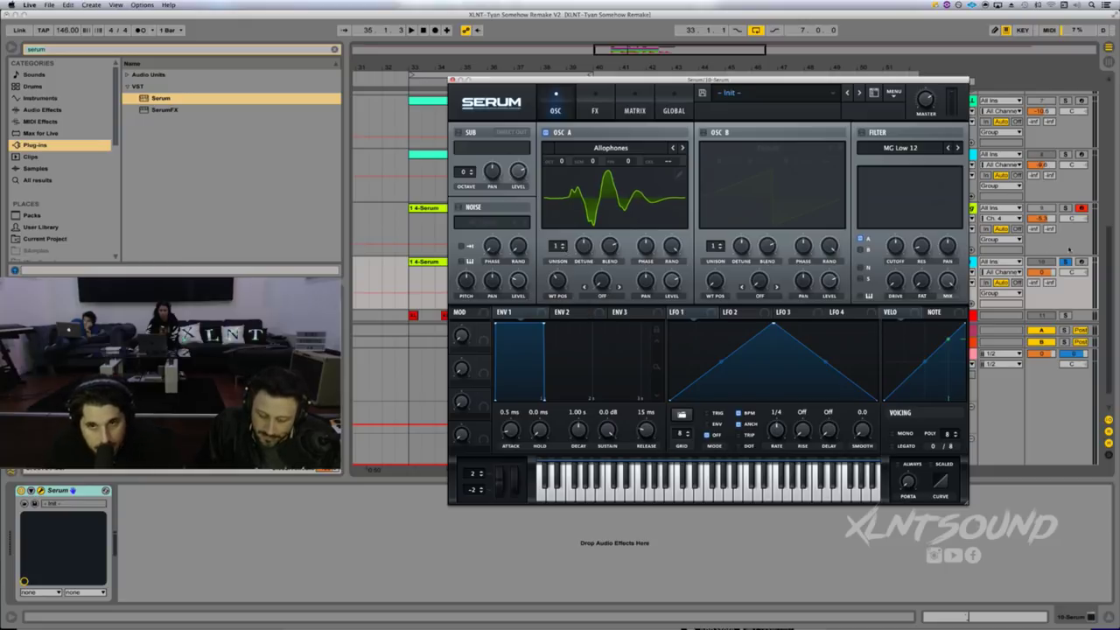
- Turn off solo on the new Serum track, and give oscillator A 3 unison voices with a reduced detune
click(1065, 261)
click(1065, 261)
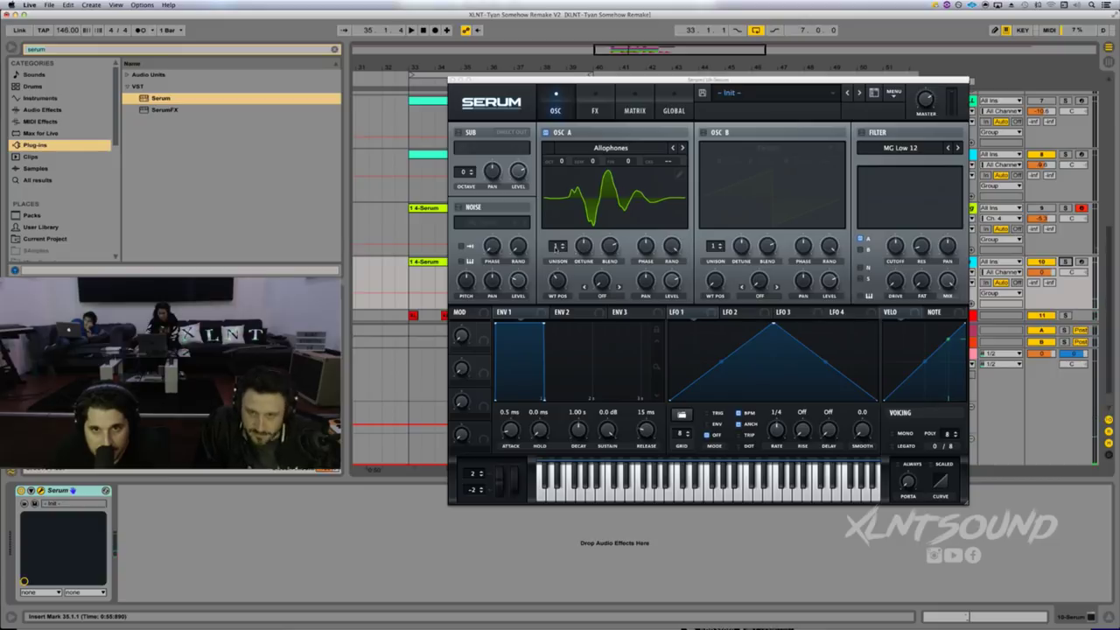
drag(557, 248, 583, 251)
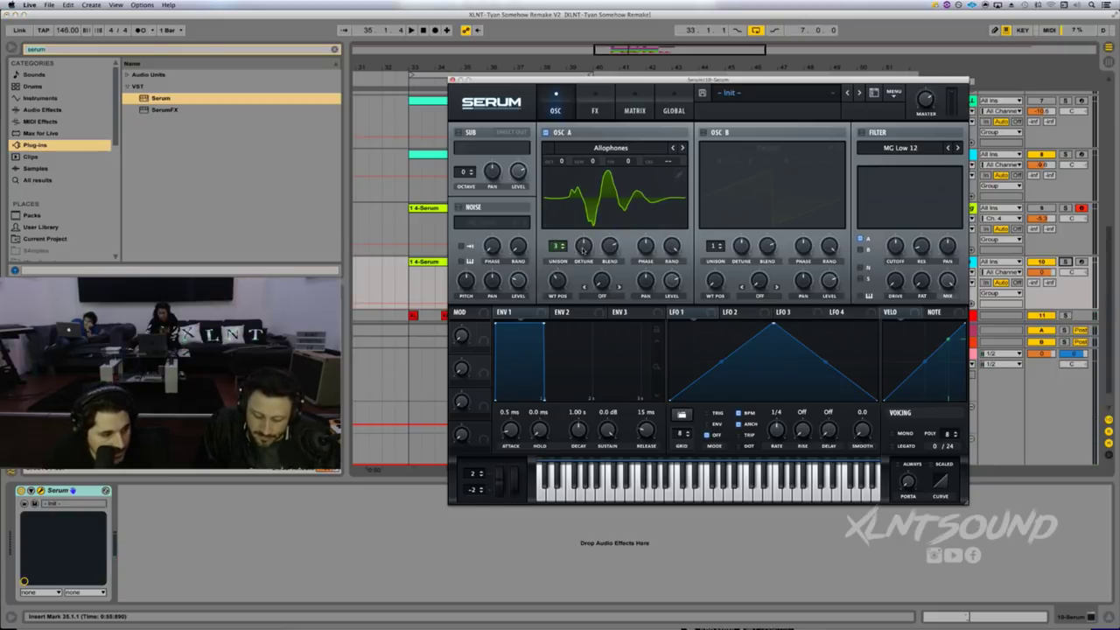
click(584, 249)
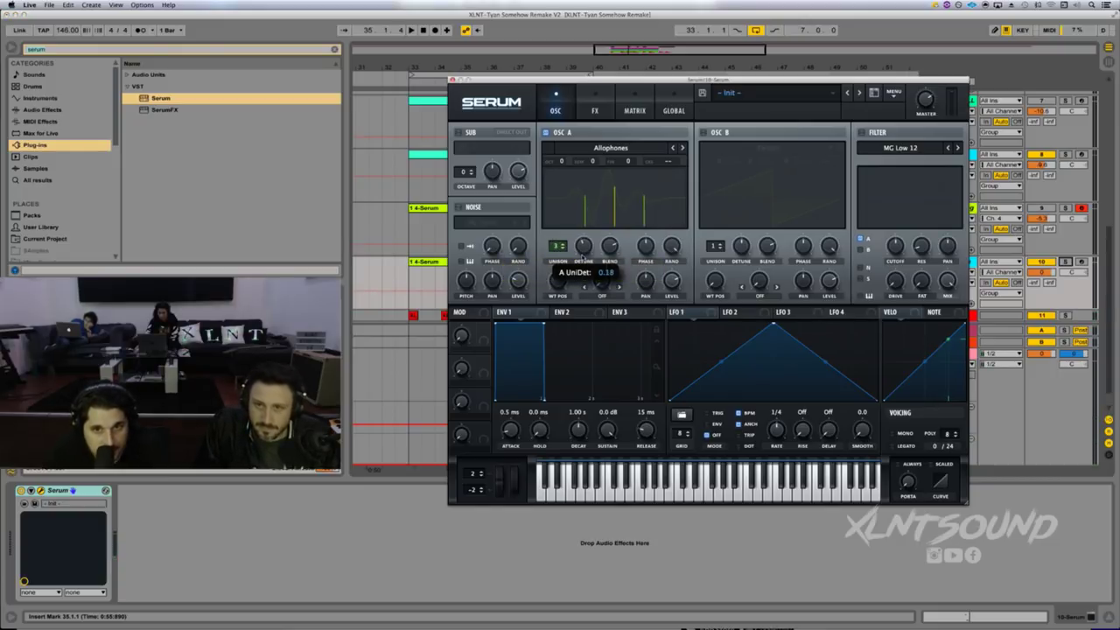
drag(584, 255, 581, 274)
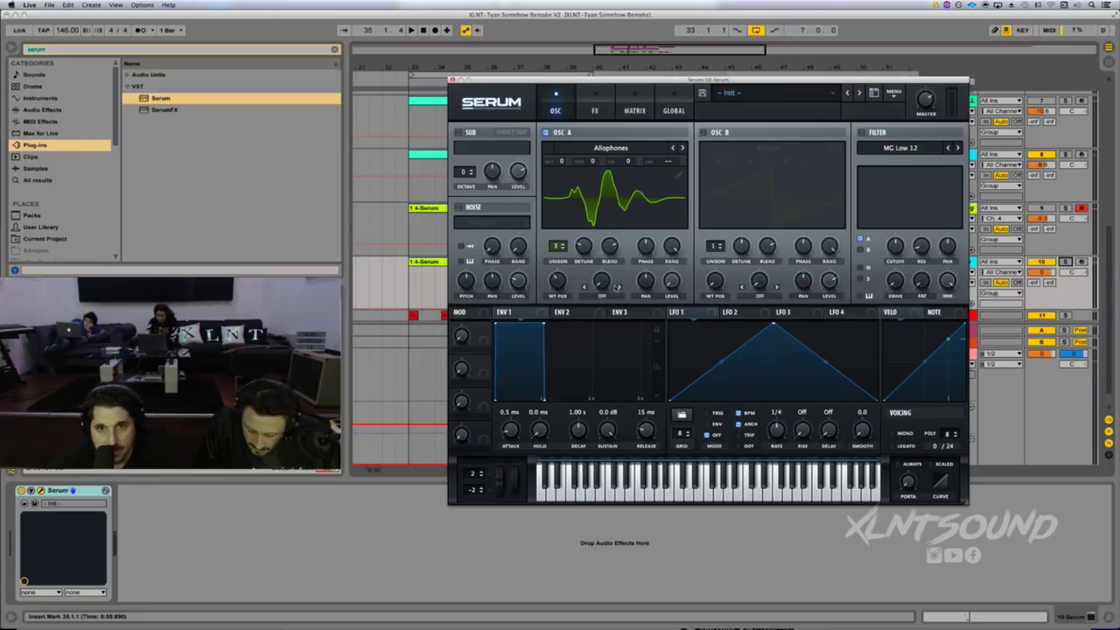
- Set oscillator A's warp mode to Remap 1 and open its remap curve for editing
click(602, 296)
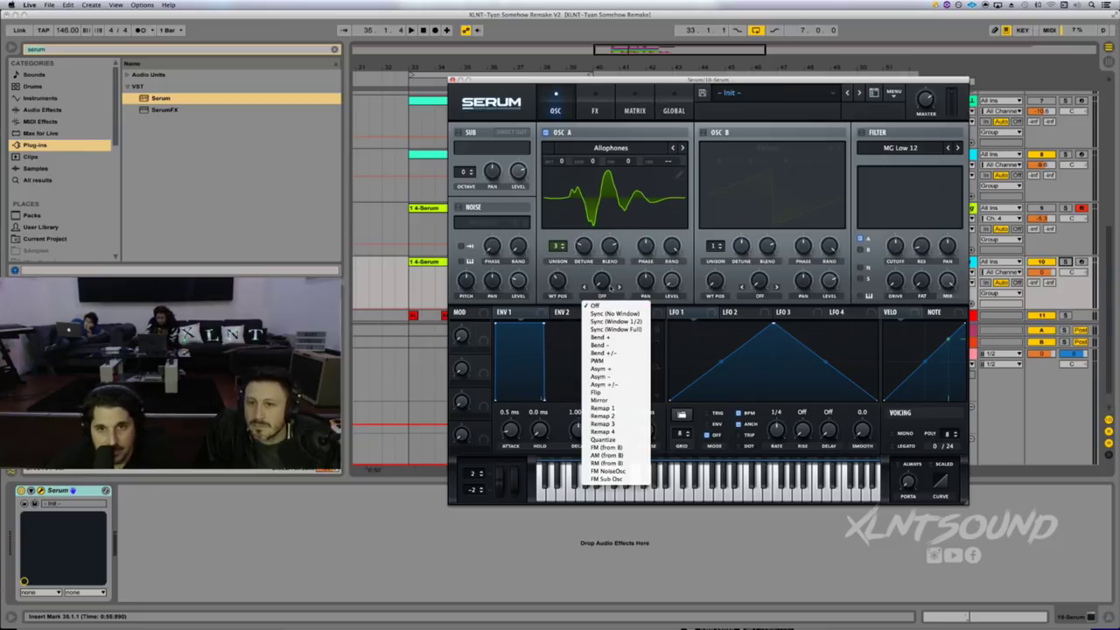
click(611, 290)
click(610, 299)
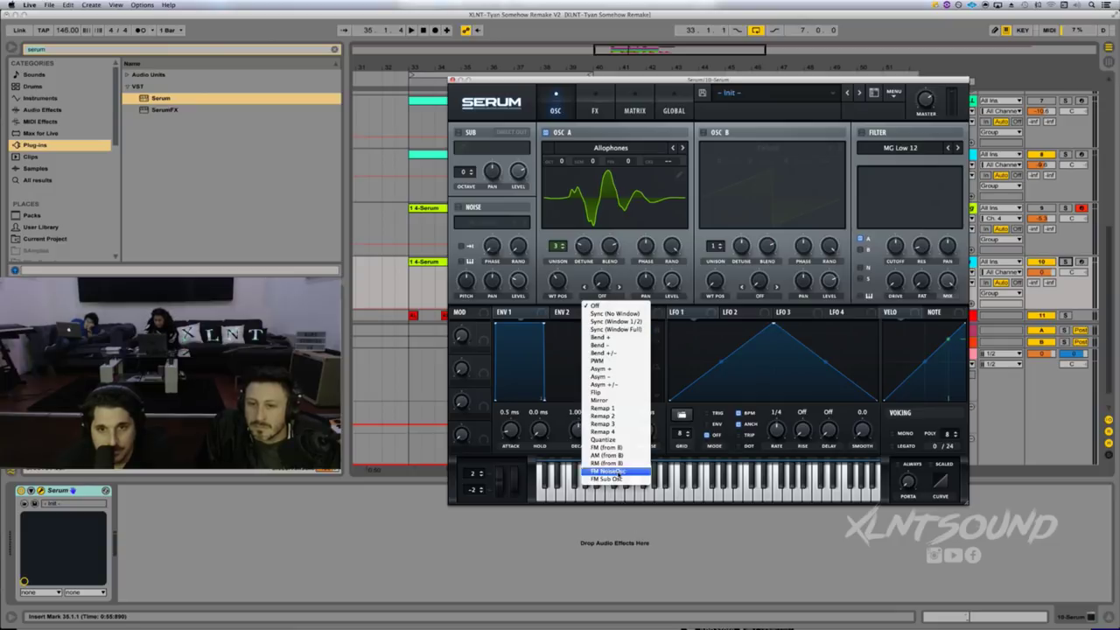
click(613, 409)
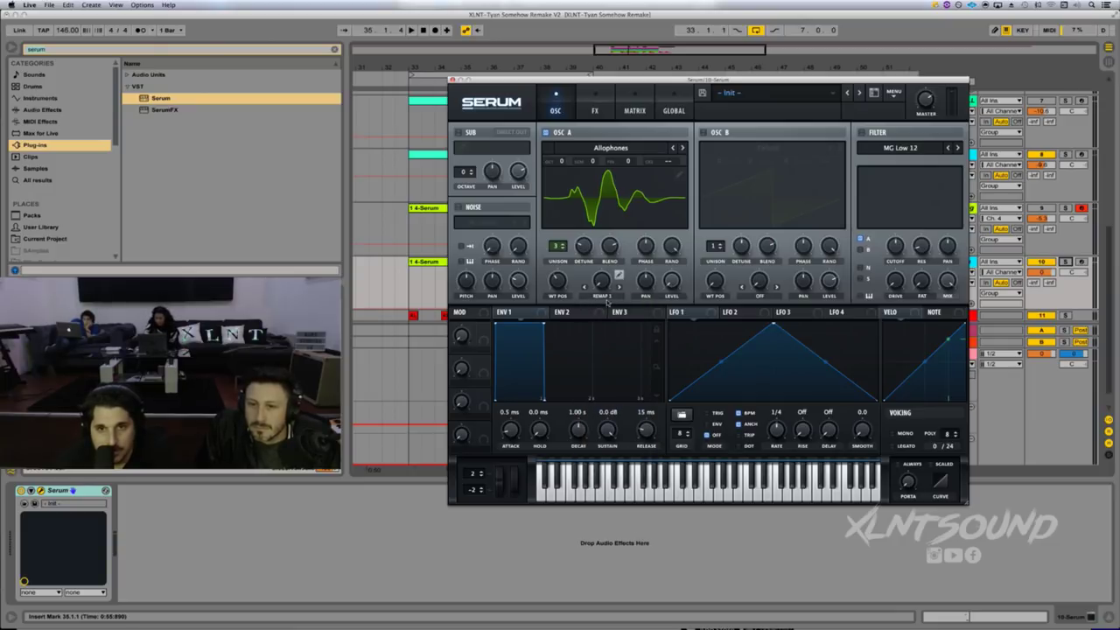
click(619, 275)
- Try the AbitCrazy shape from the Misc presets as the remap curve
click(779, 261)
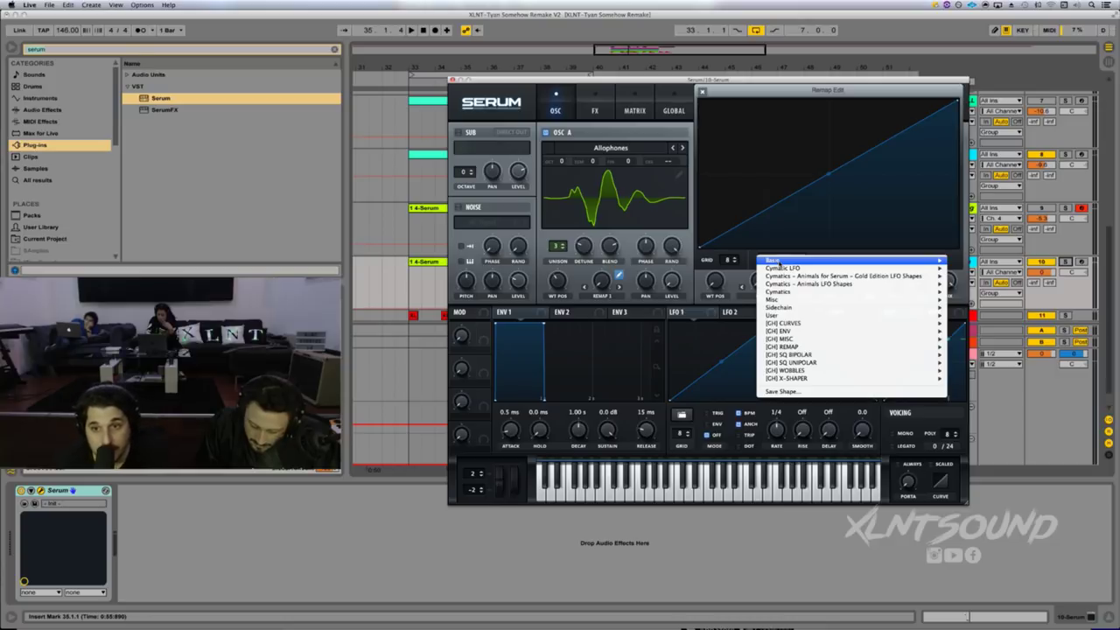
mouse_move(820, 302)
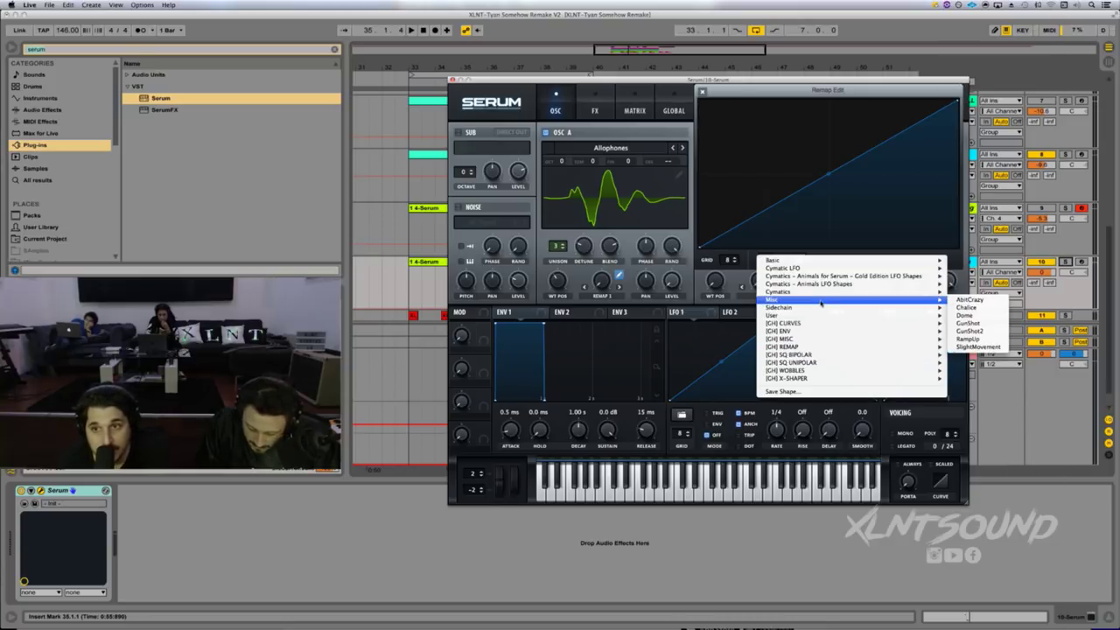
click(956, 300)
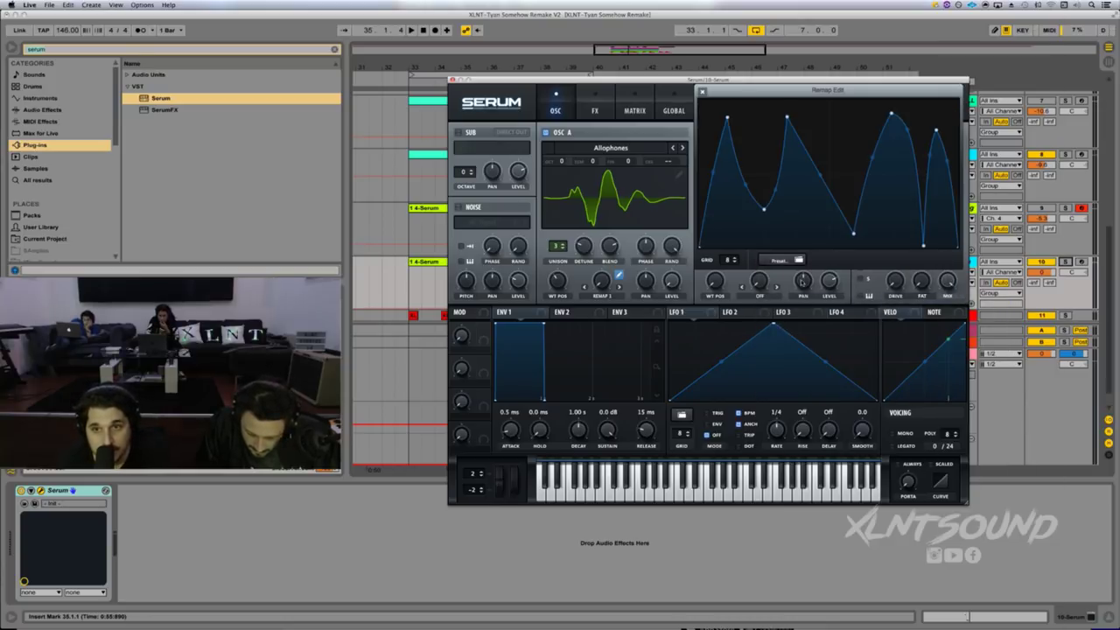
- Load a shape from the [GH] WOBBLES presets as oscillator A's remap curve
click(783, 267)
mouse_move(791, 324)
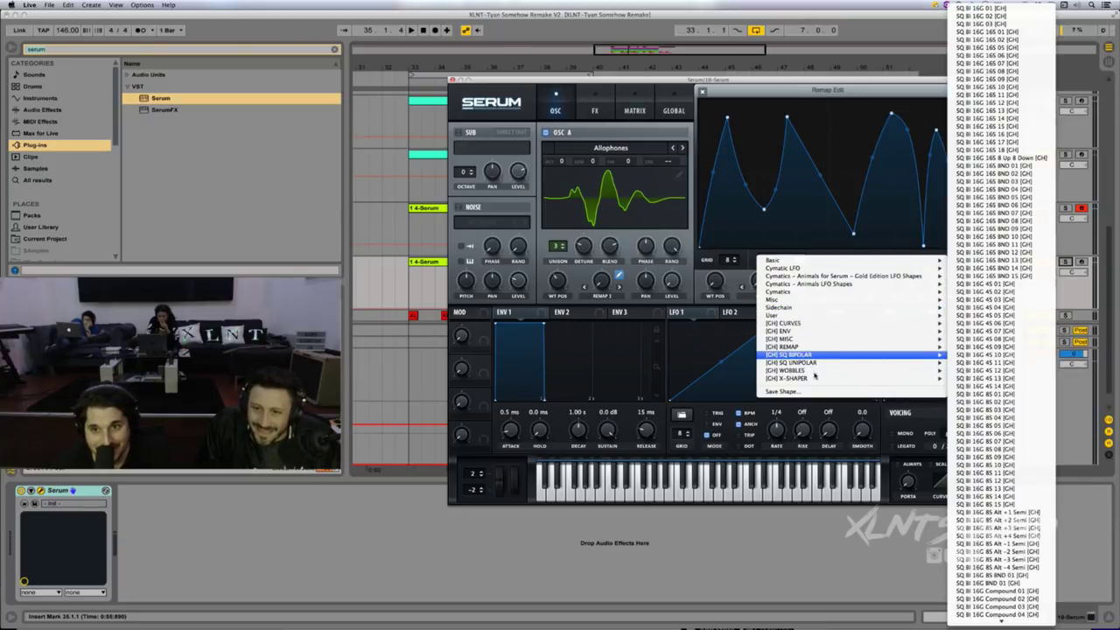
mouse_move(927, 370)
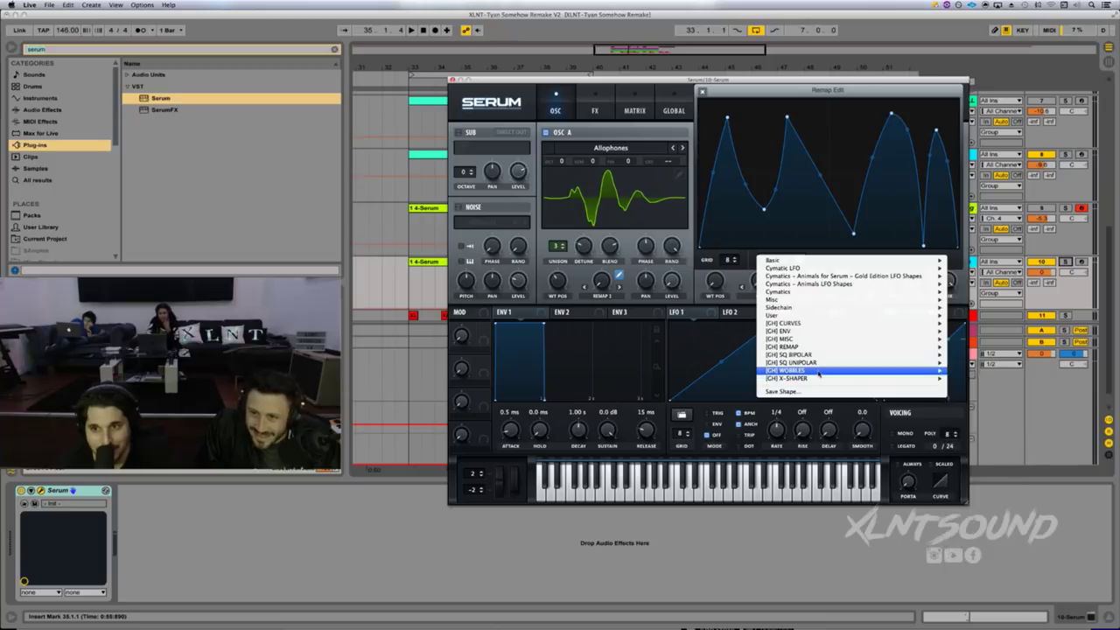
click(971, 370)
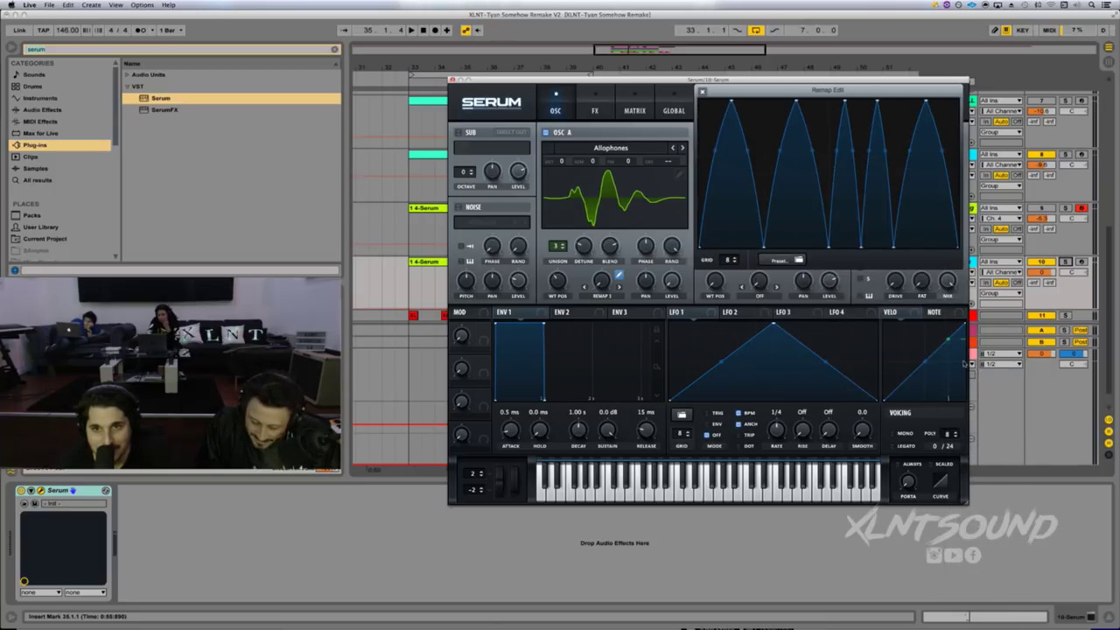
- Load the flat 0 shape from the Basic presets as oscillator A's remap curve
click(770, 262)
mouse_move(831, 260)
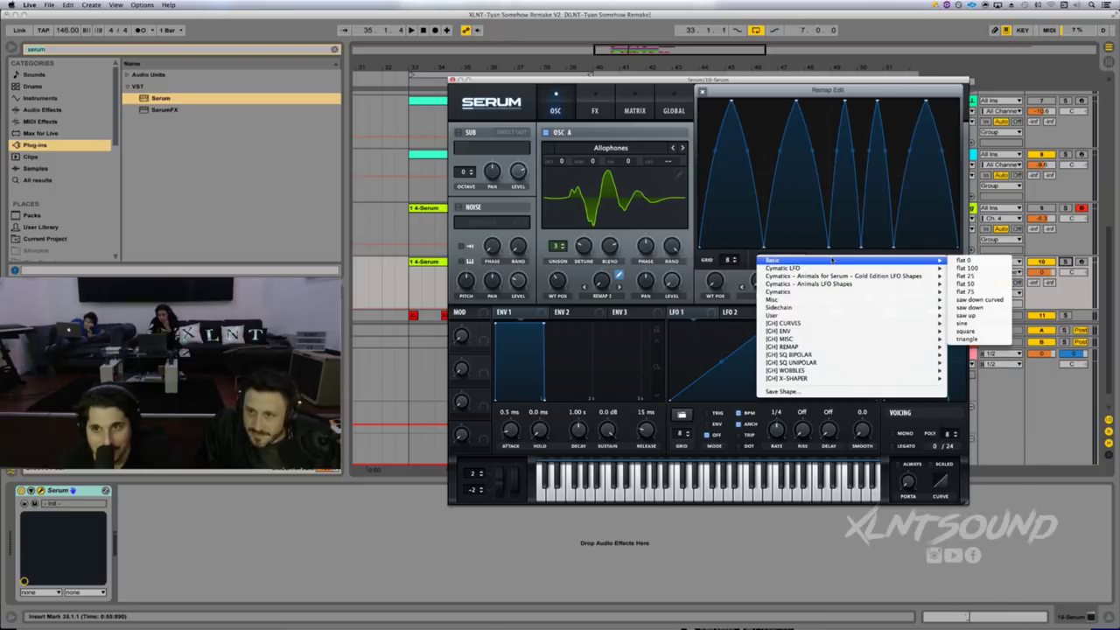
click(953, 256)
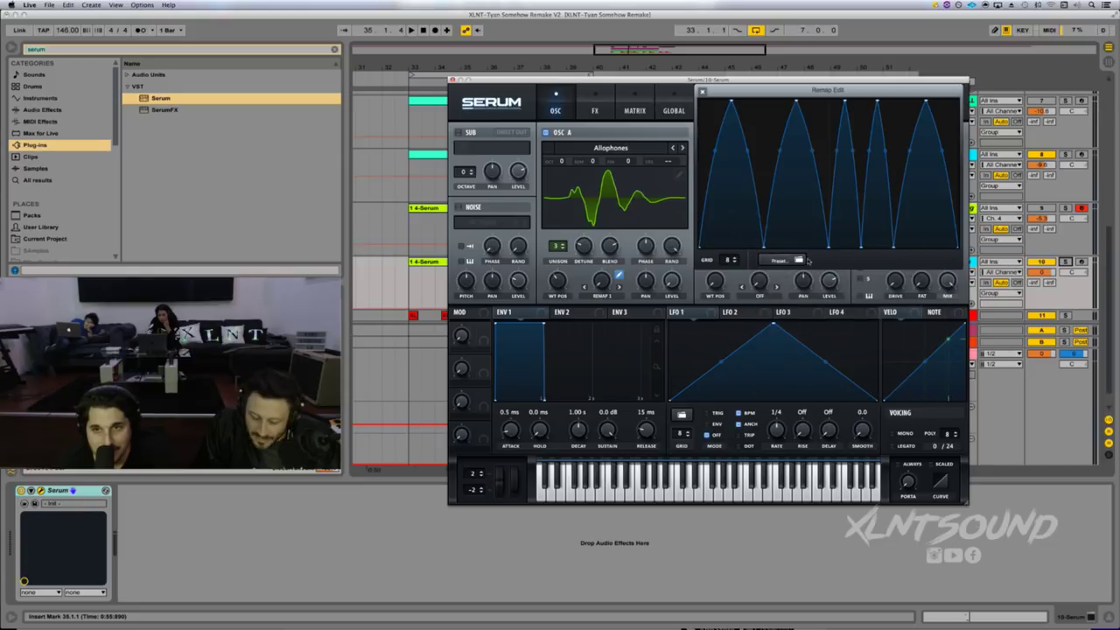
click(782, 261)
mouse_move(891, 261)
click(963, 260)
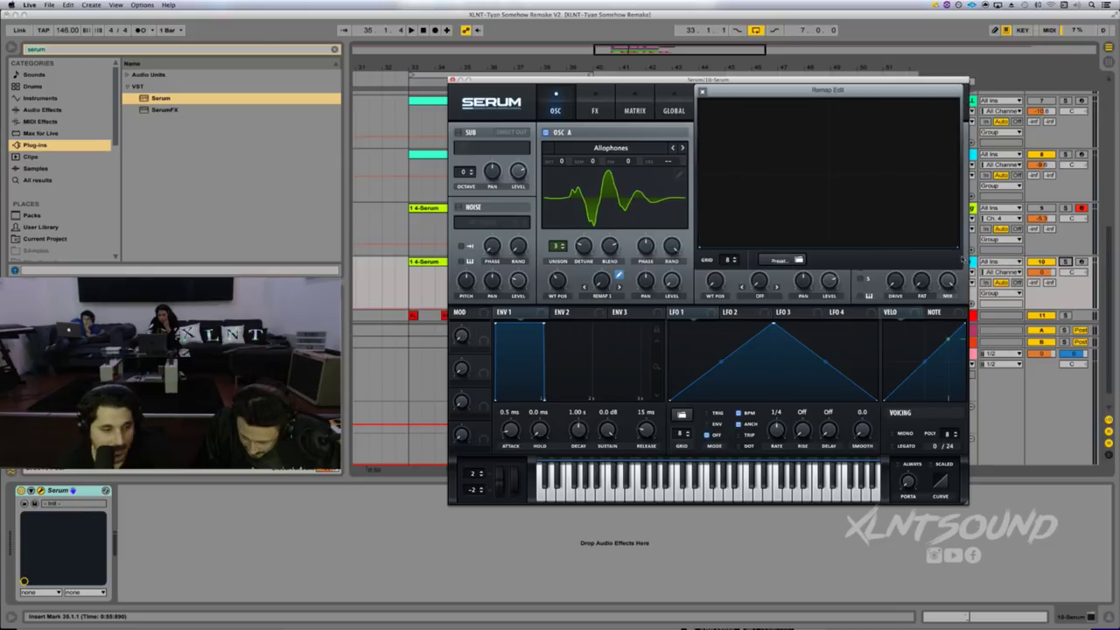
- Reshape the flat remap curve into a straight diagonal ramp rising from zero to the maximum at its end
double_click(844, 246)
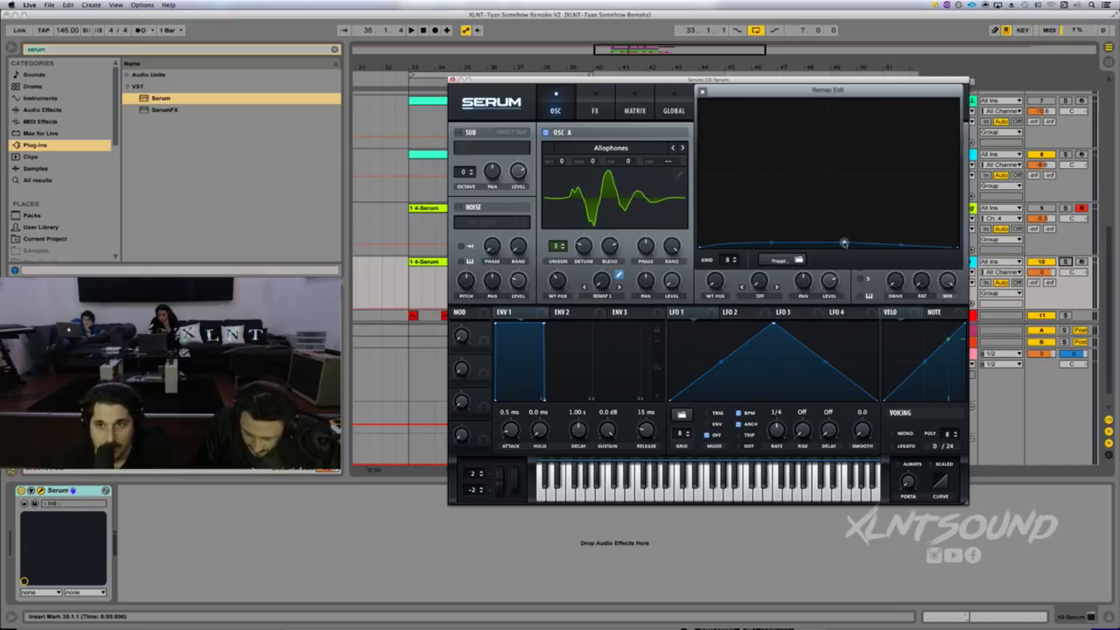
drag(844, 244, 1005, 33)
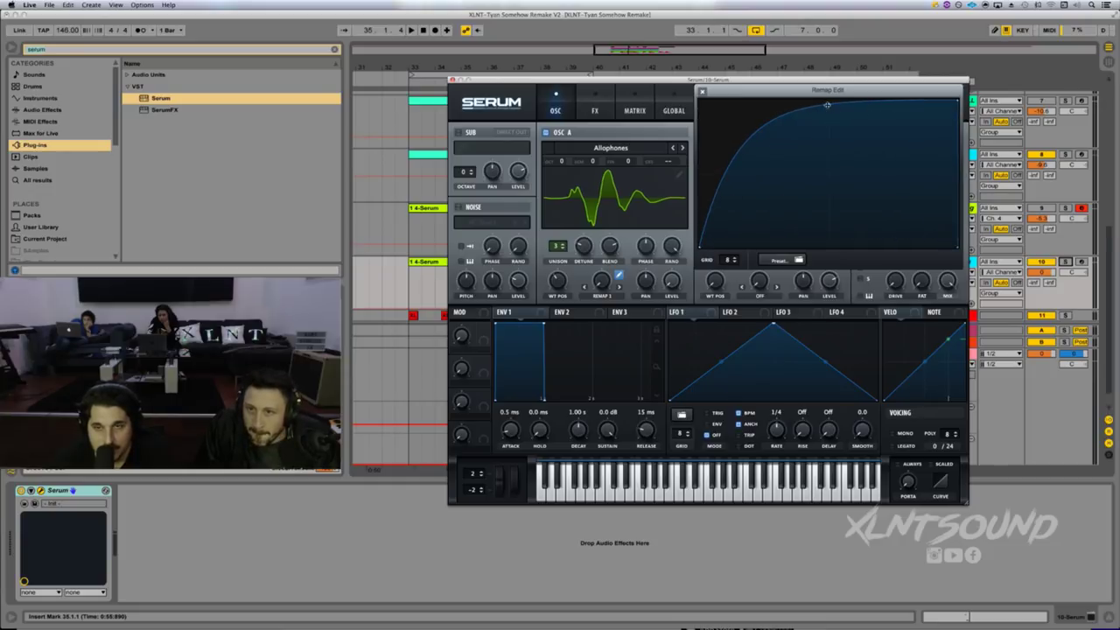
drag(826, 105, 837, 153)
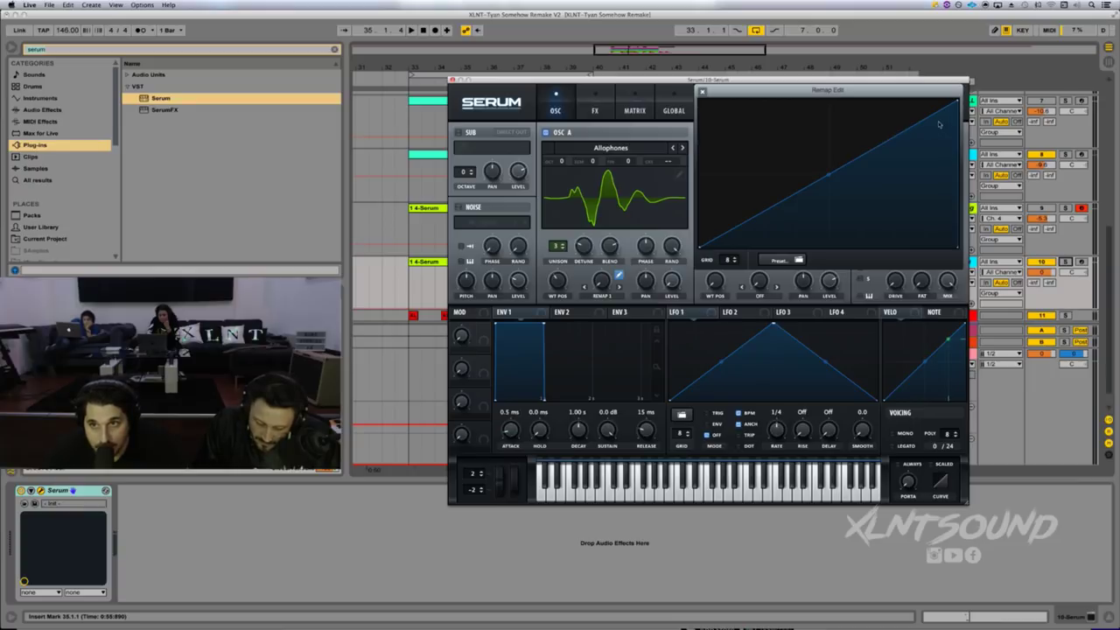
- Add about ten points along the remap ramp, nudge them into a series of small bumps, and close the remap editor
double_click(884, 144)
double_click(858, 153)
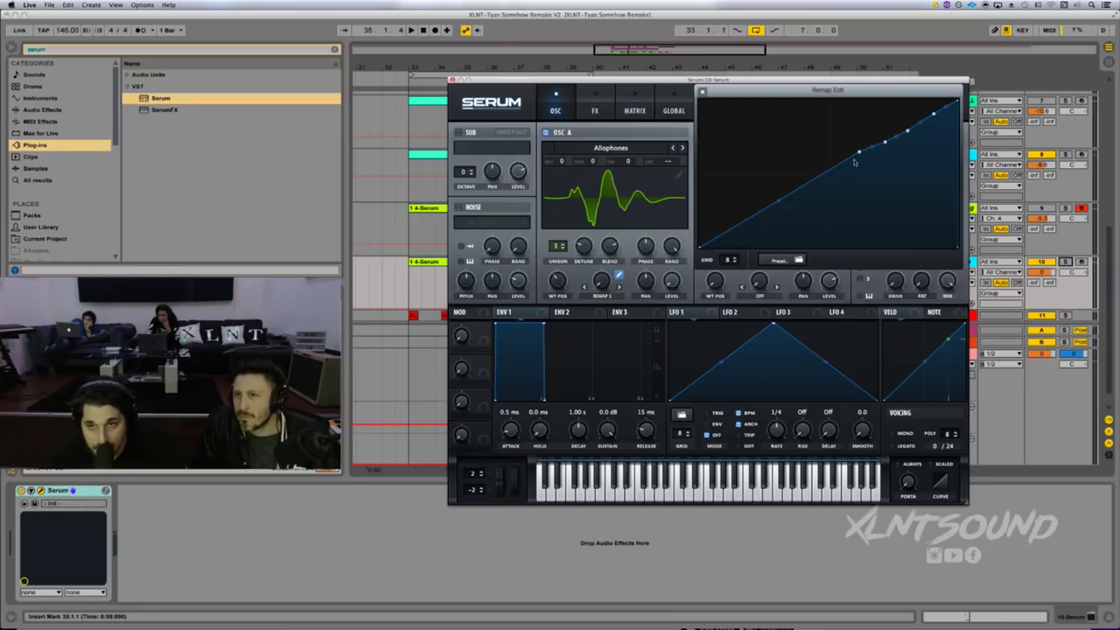
double_click(841, 166)
double_click(813, 180)
double_click(792, 187)
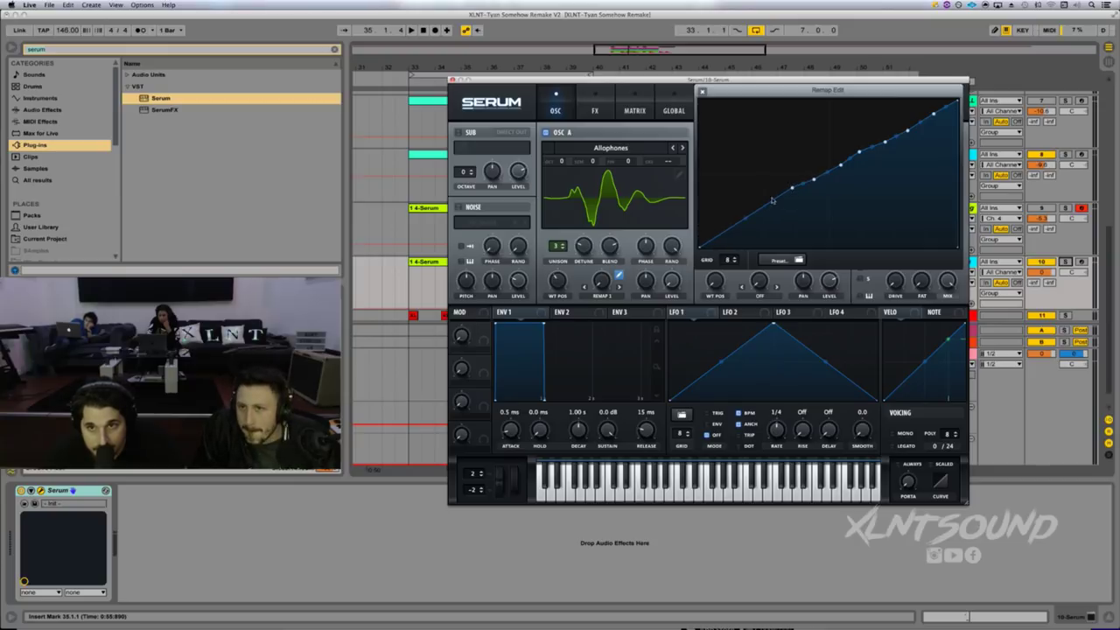
double_click(763, 204)
double_click(748, 212)
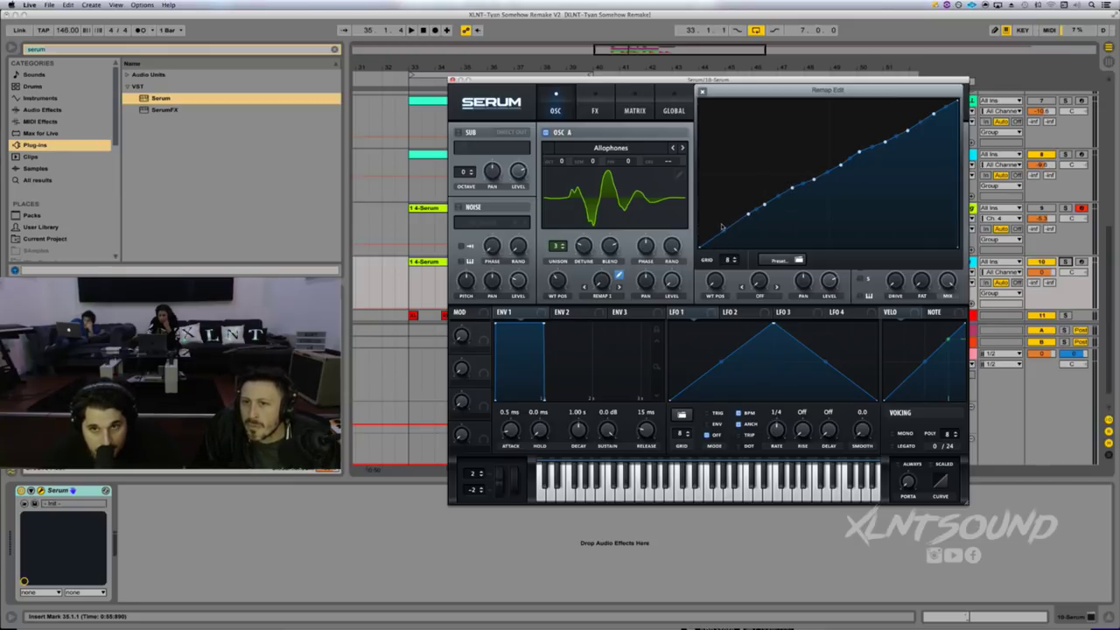
double_click(721, 226)
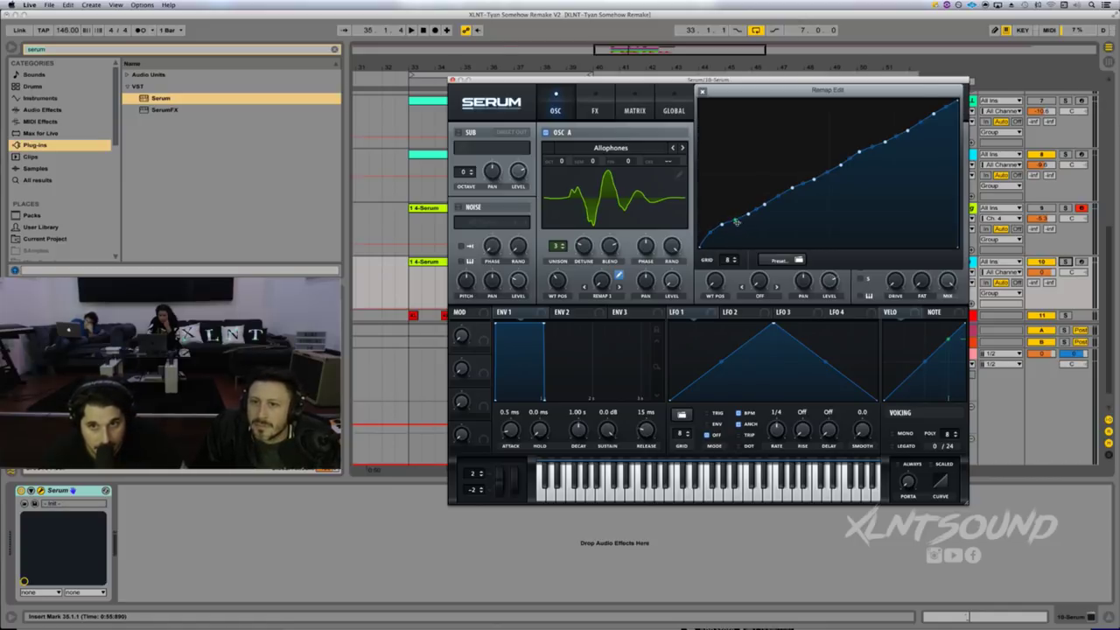
mouse_move(764, 206)
mouse_down()
mouse_move(760, 197)
mouse_move(775, 194)
mouse_up()
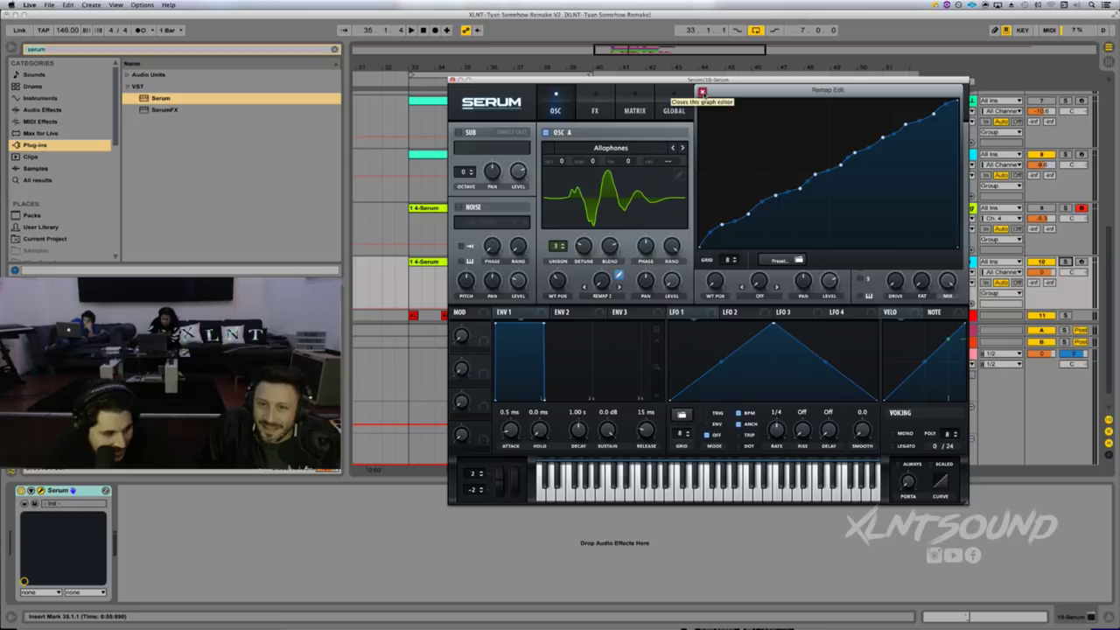
click(702, 92)
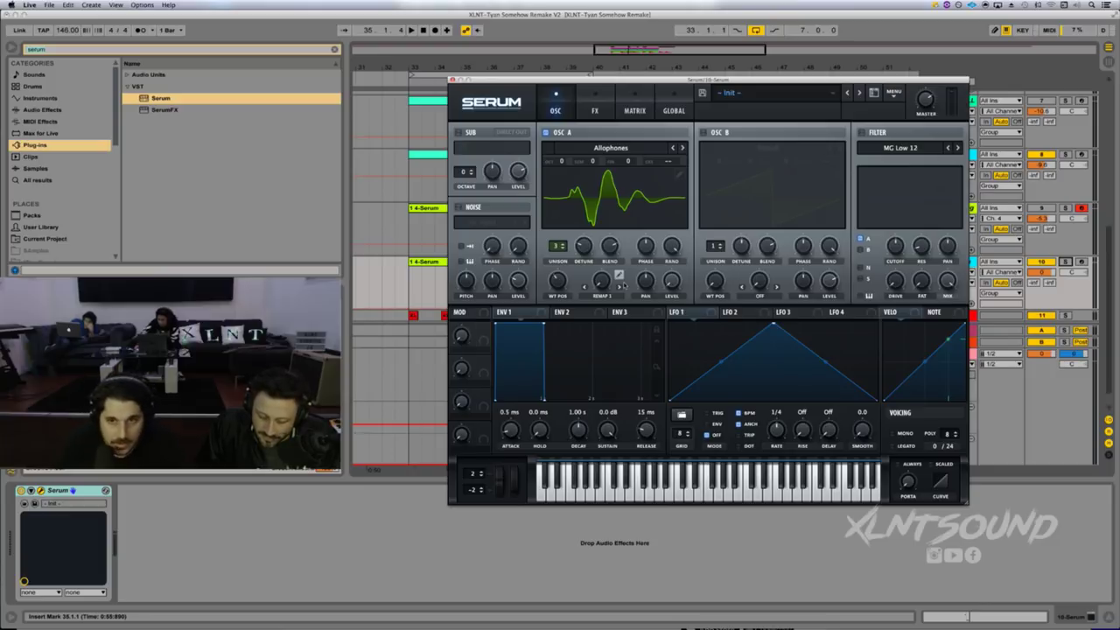
- Reshape LFO 1 so it starts at maximum and falls in a straight line to zero before the cycle's midpoint
click(691, 315)
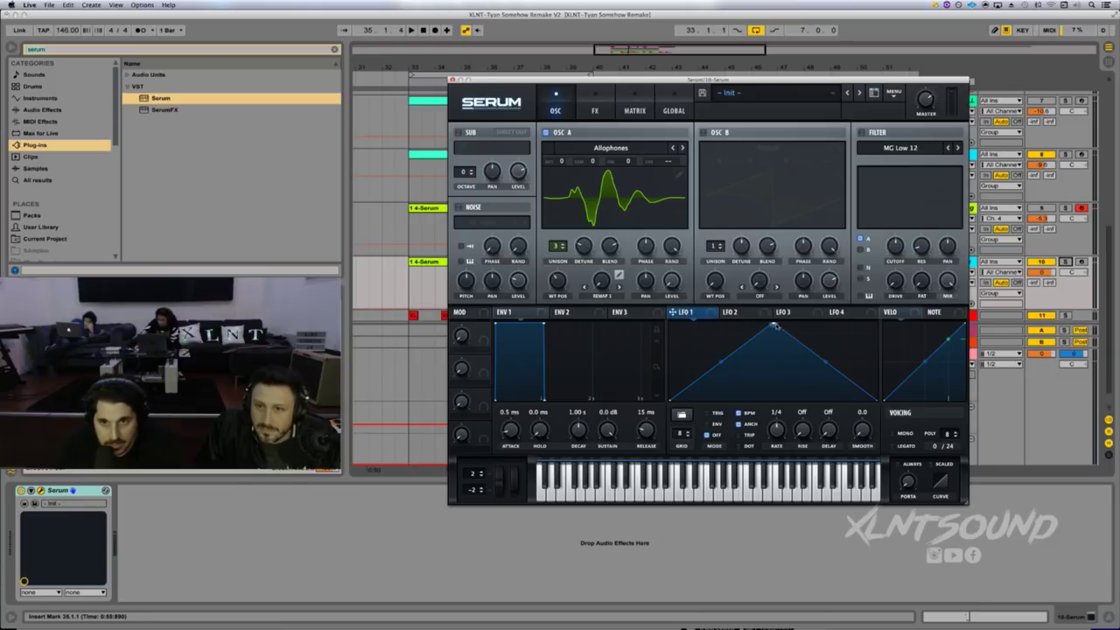
drag(773, 325, 581, 300)
double_click(714, 343)
drag(715, 342, 743, 445)
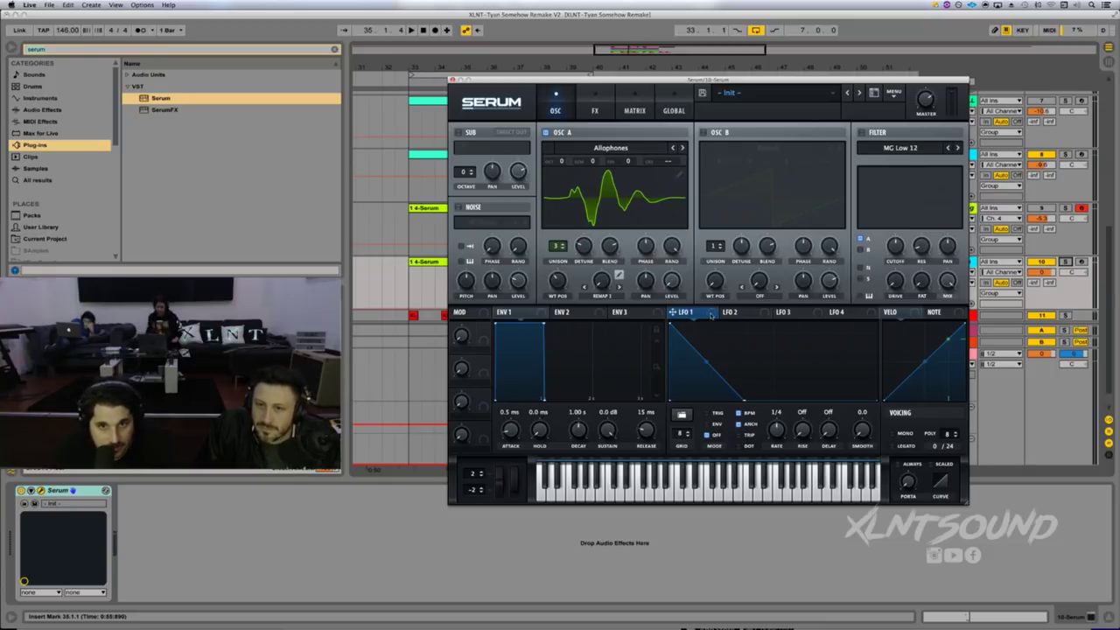
- Assign LFO 1 to oscillator A's wavetable position, and arm and solo the new Serum track
drag(671, 313, 557, 279)
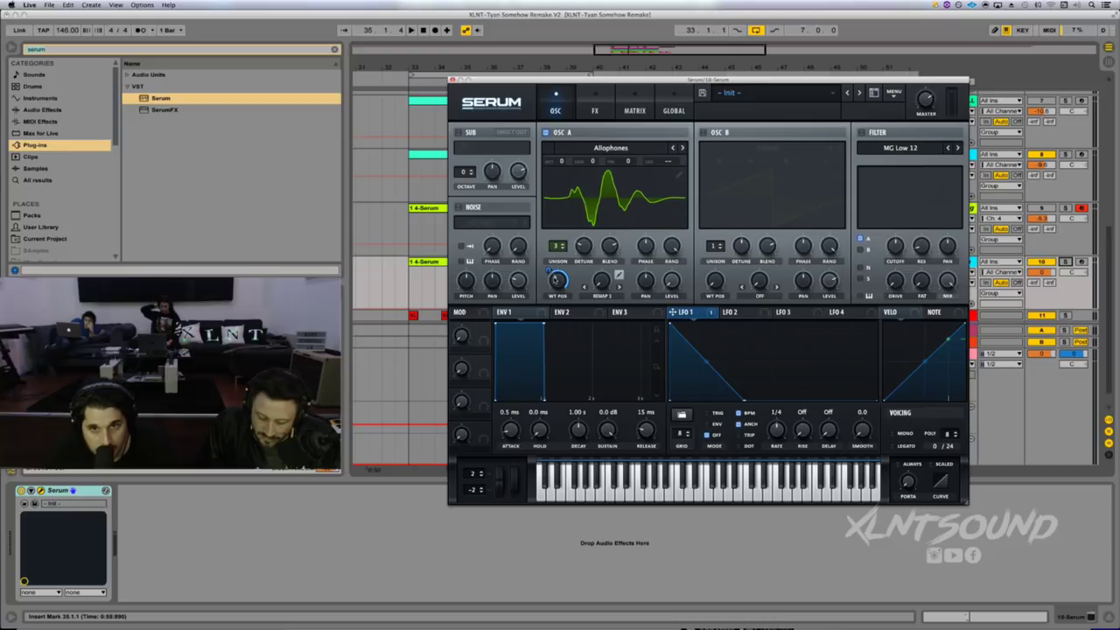
mouse_move(548, 273)
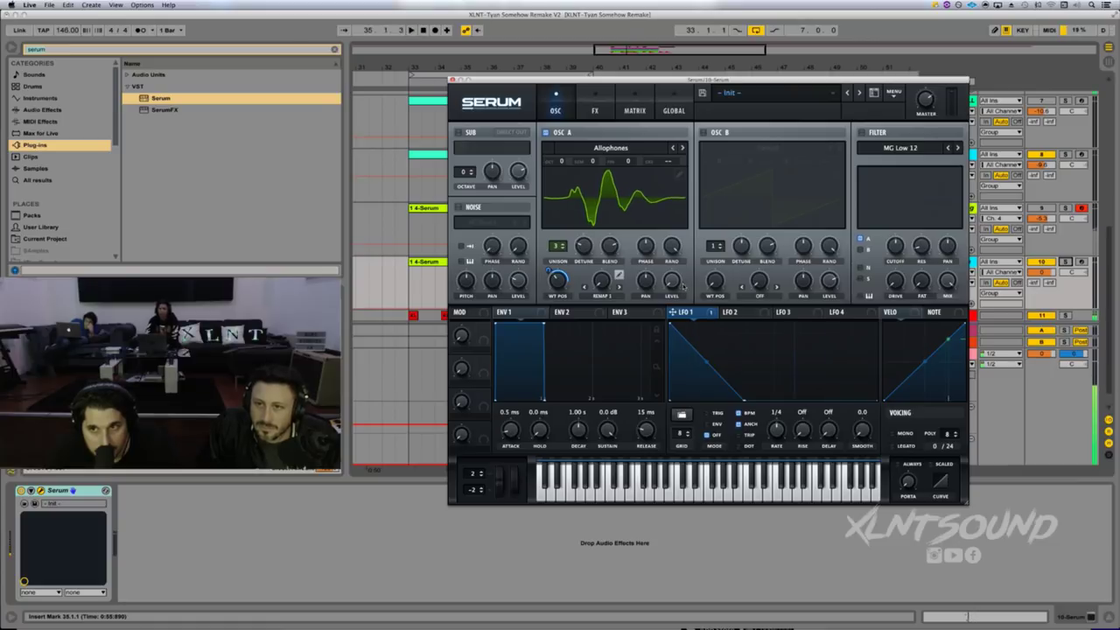
click(1082, 262)
click(1067, 262)
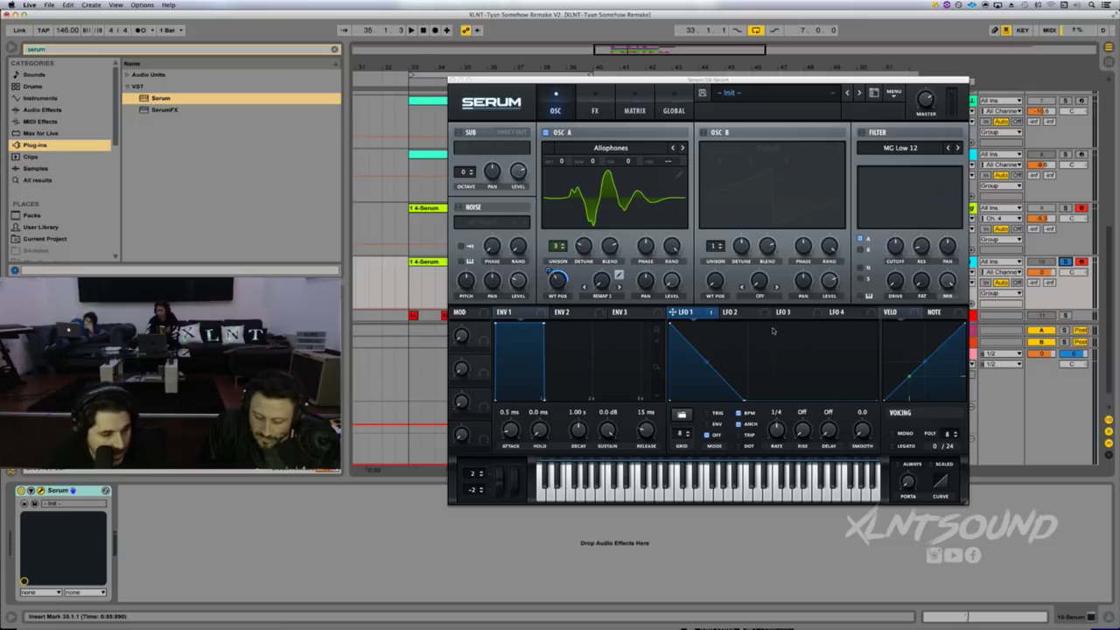
- Assign LFO 2 to oscillator A's level with its peak moved to the first quarter, in Trig mode at a 1/32 triplet rate
click(729, 312)
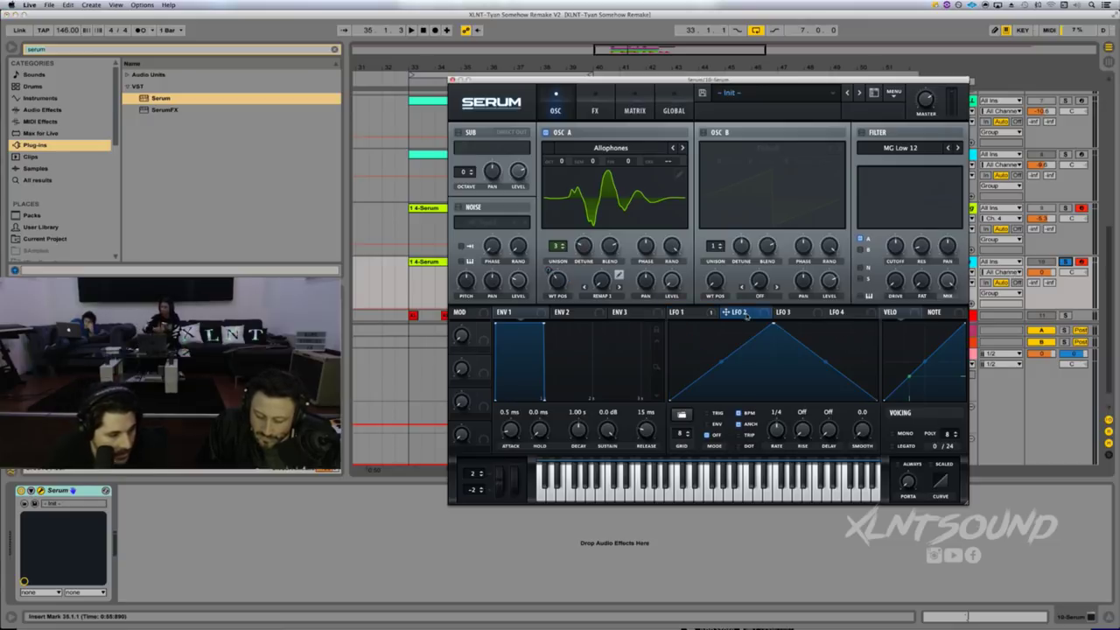
drag(772, 324, 670, 279)
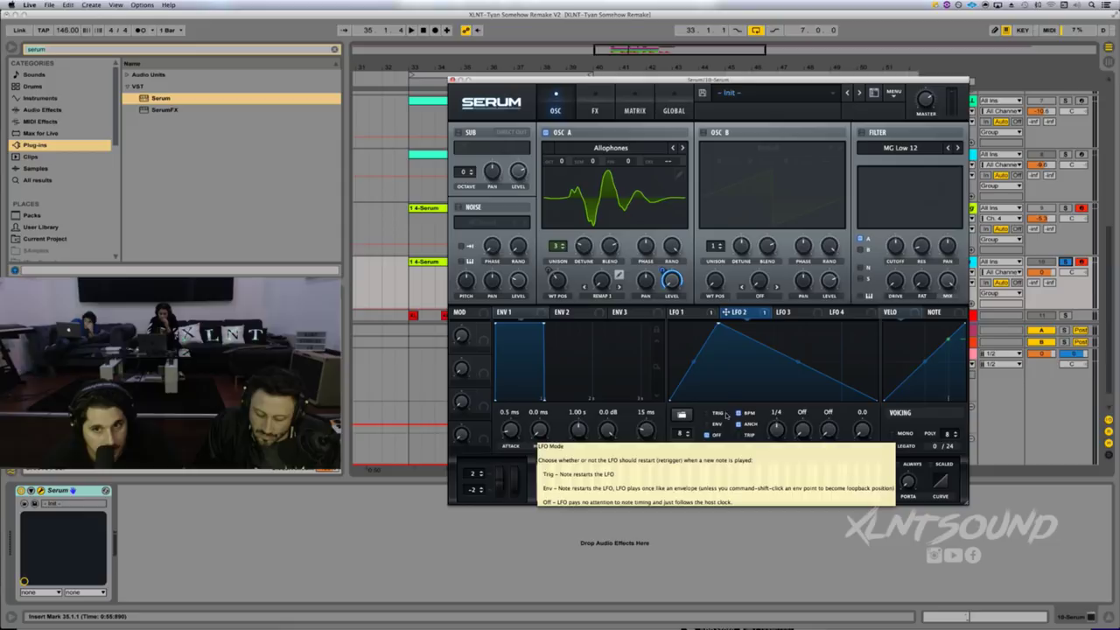
click(707, 413)
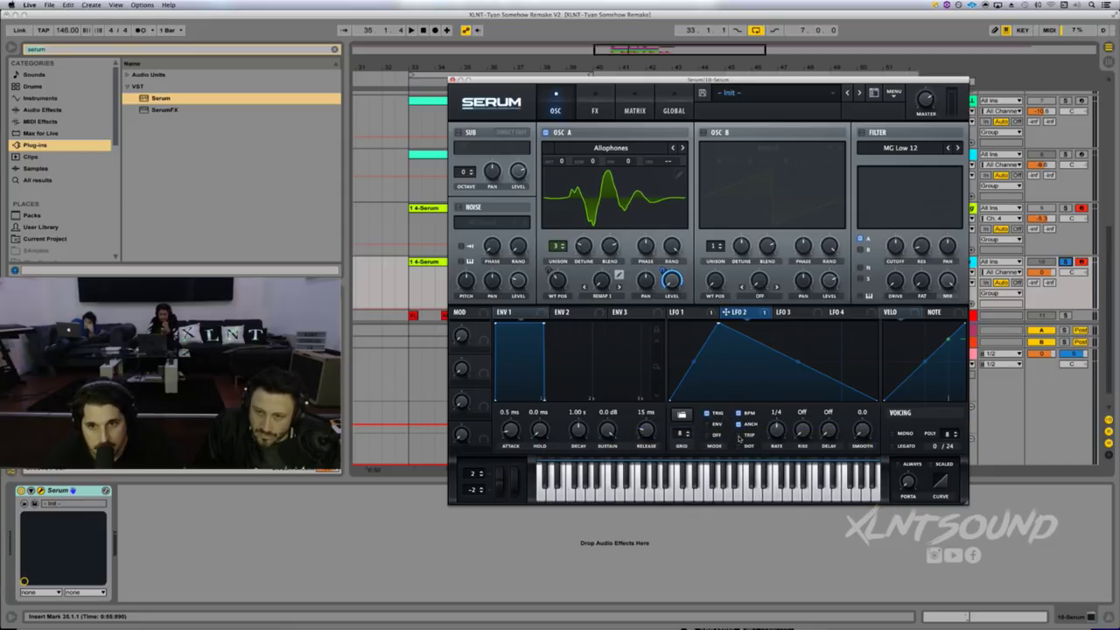
drag(776, 430, 779, 422)
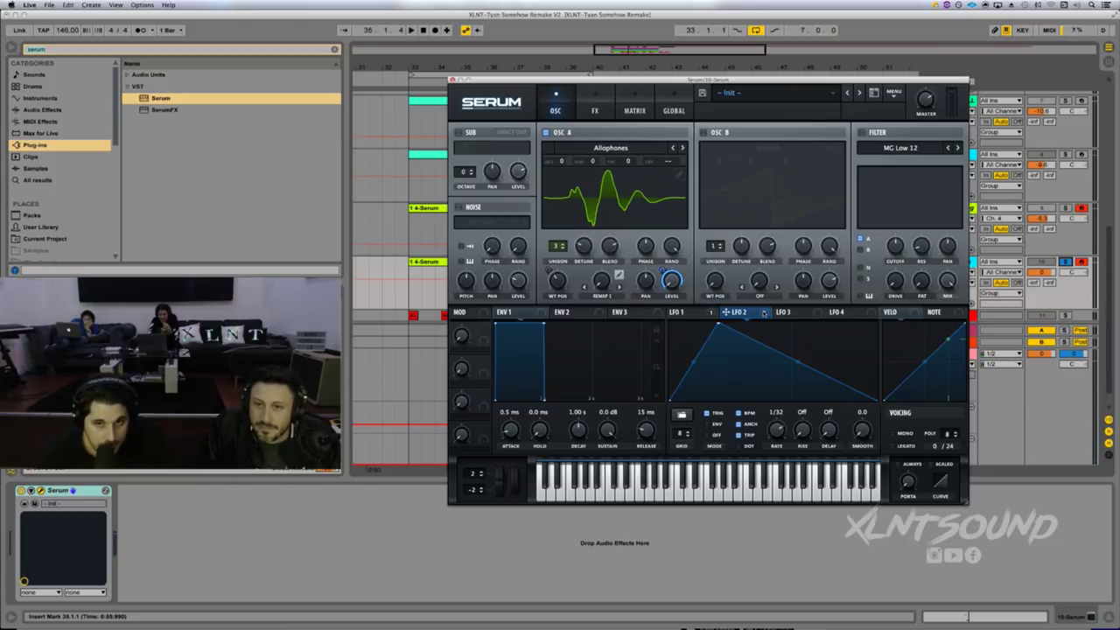
- Assign LFO 2 to oscillator A's warp amount, and enable the sub oscillator with LFO 2 modulating its level
drag(764, 313, 591, 315)
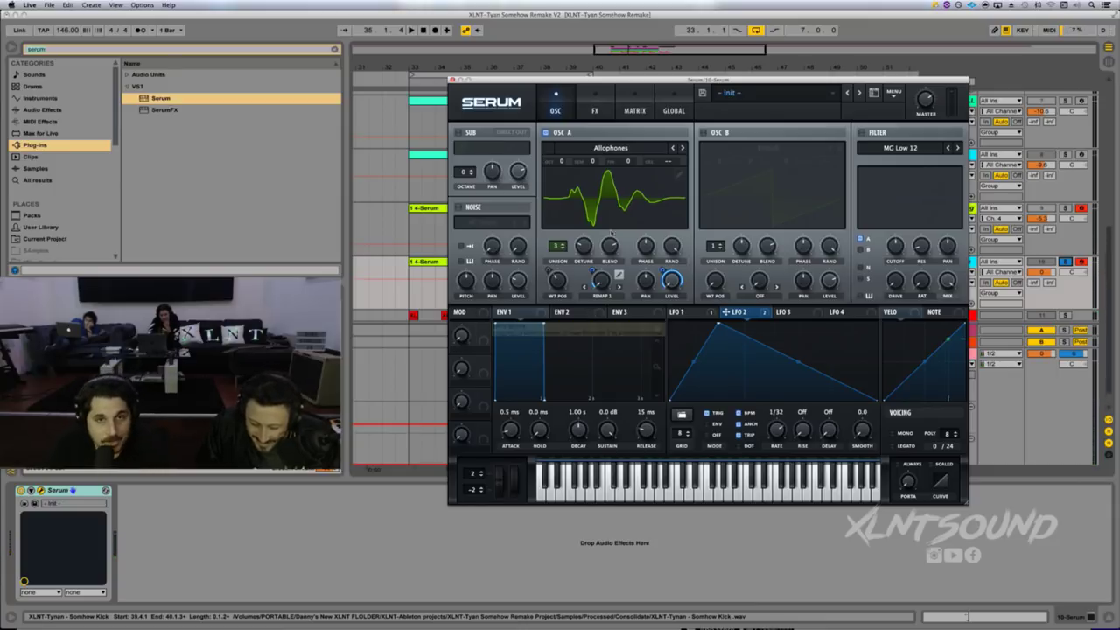
click(458, 133)
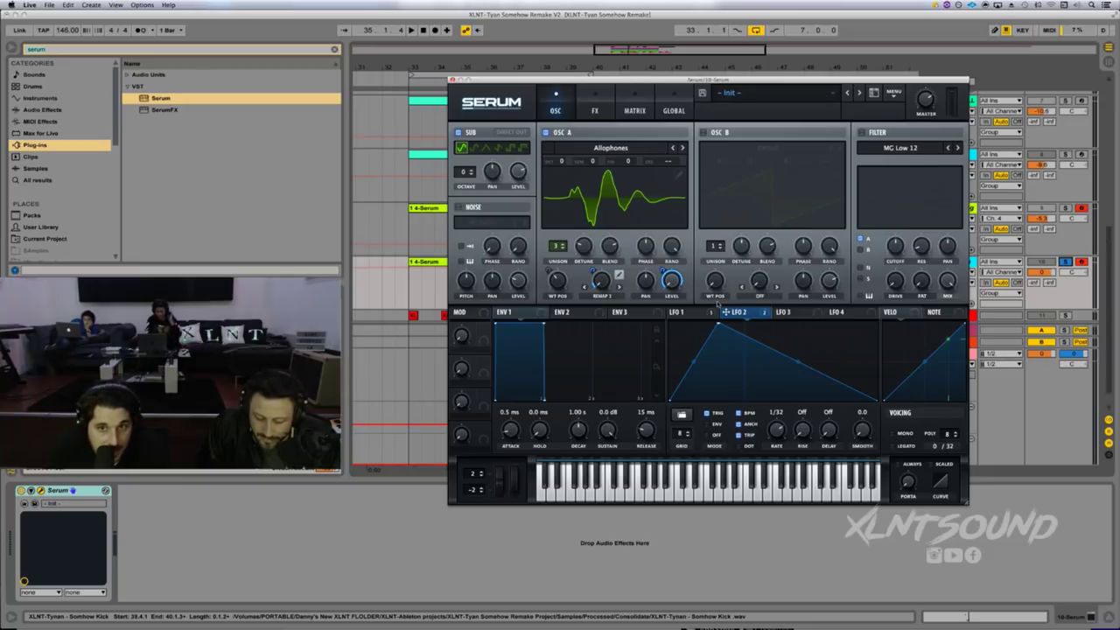
drag(648, 264, 517, 172)
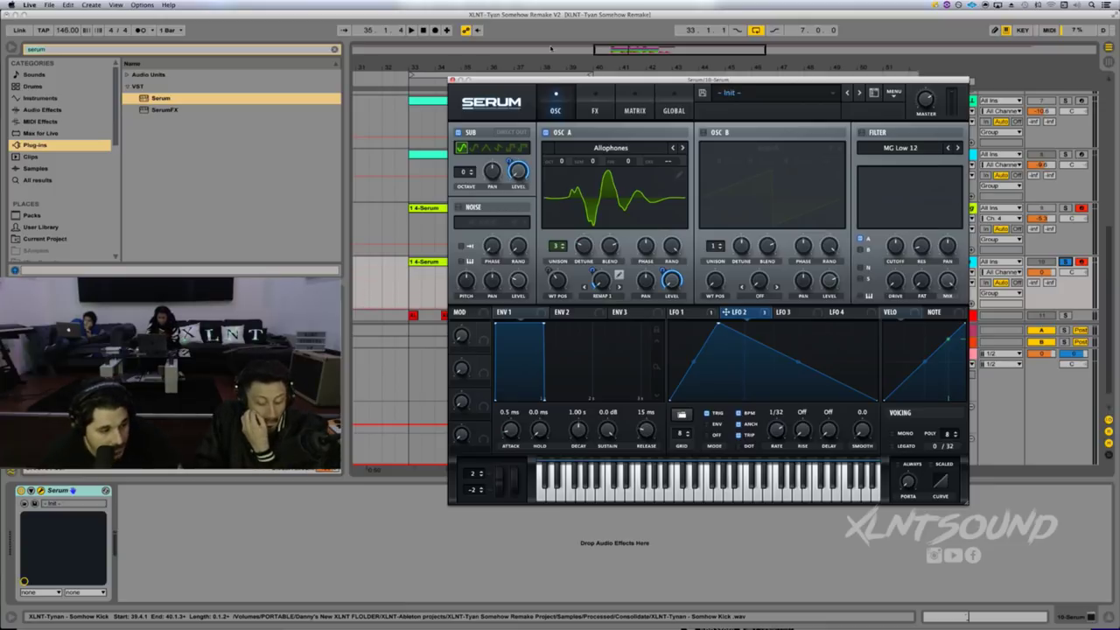
key(space)
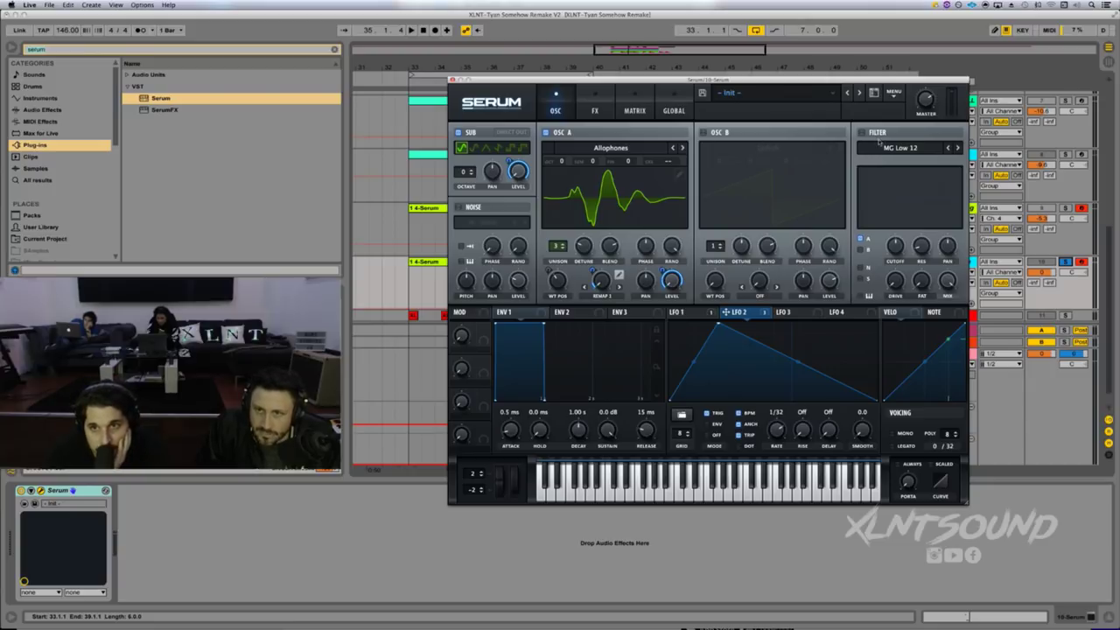
- Enable the filter, choose the Reverb type from the Misc group, and audition it in playback
click(878, 145)
mouse_move(892, 181)
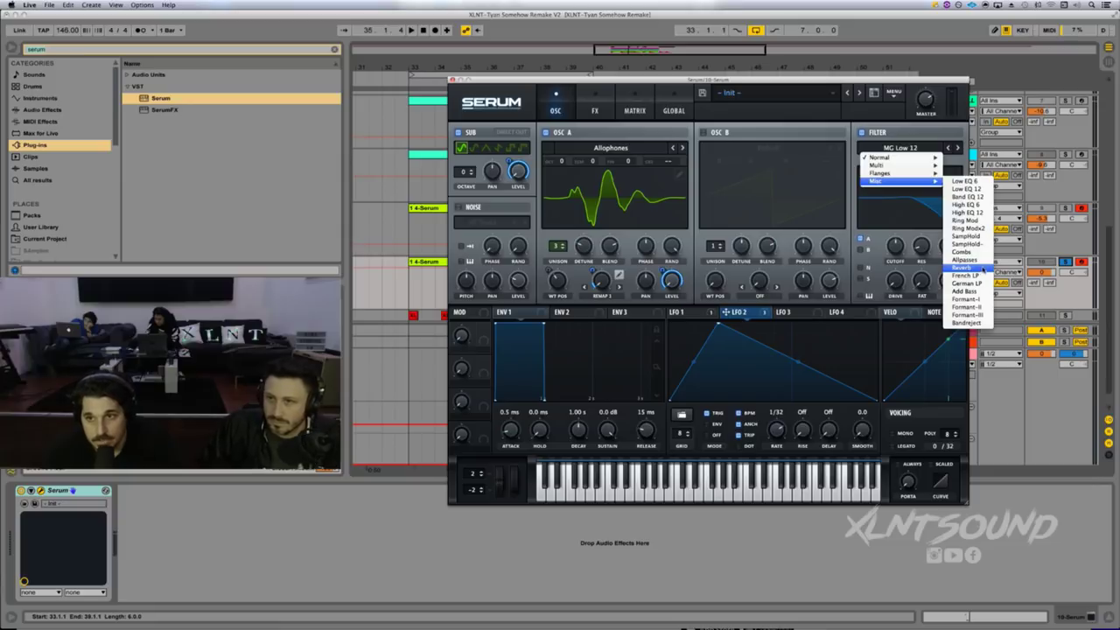
click(983, 268)
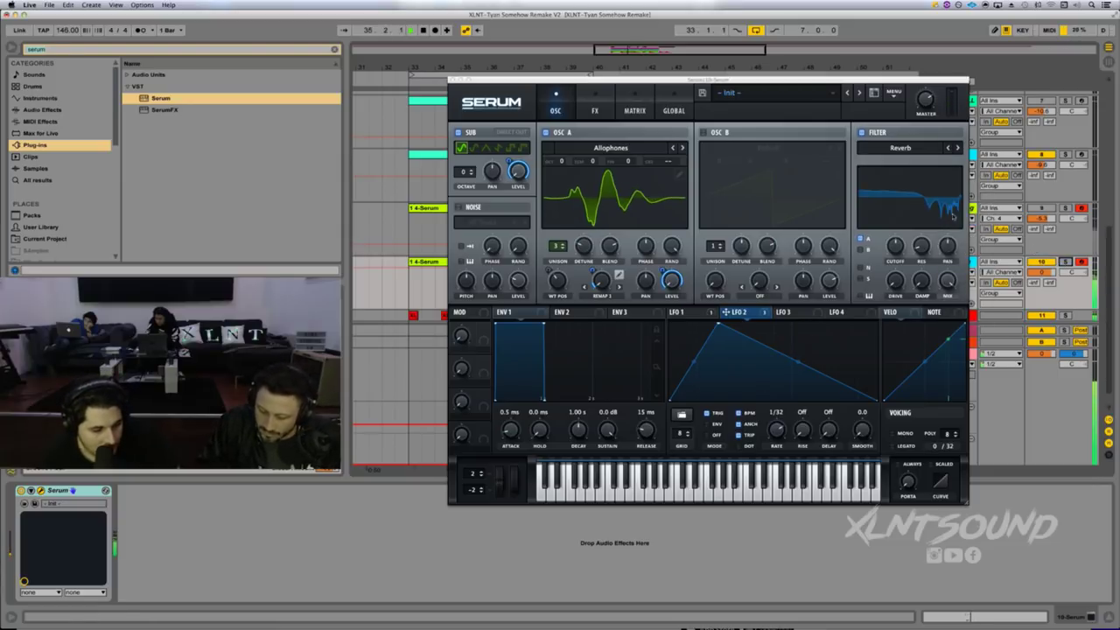
key(space)
- Lower the Reverb filter's cutoff and raise its resonance
drag(895, 248, 895, 251)
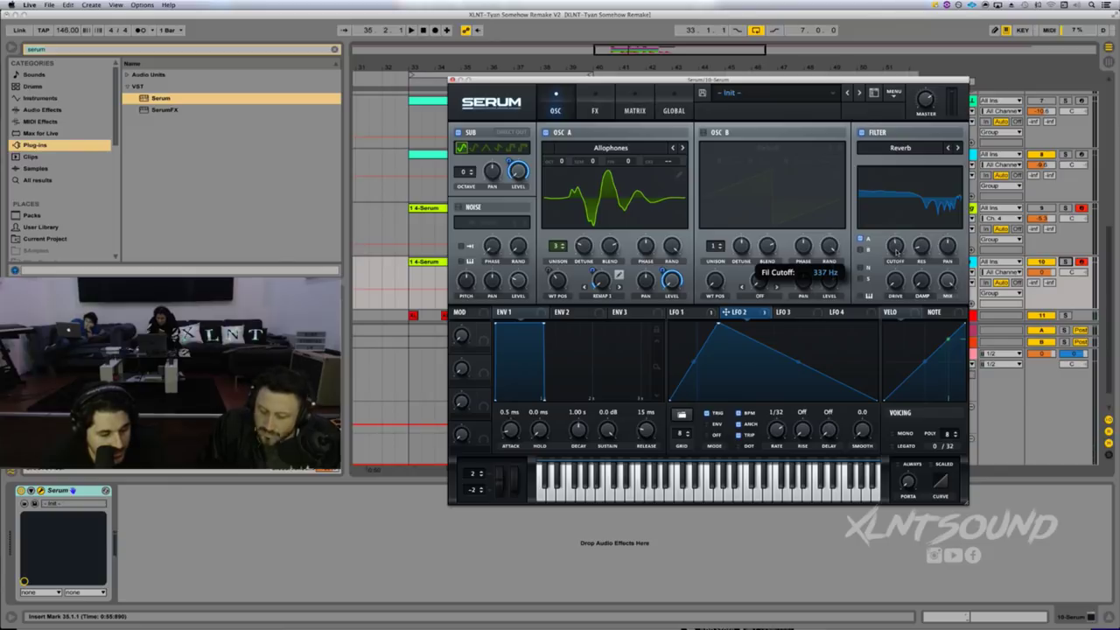
drag(896, 252, 895, 253)
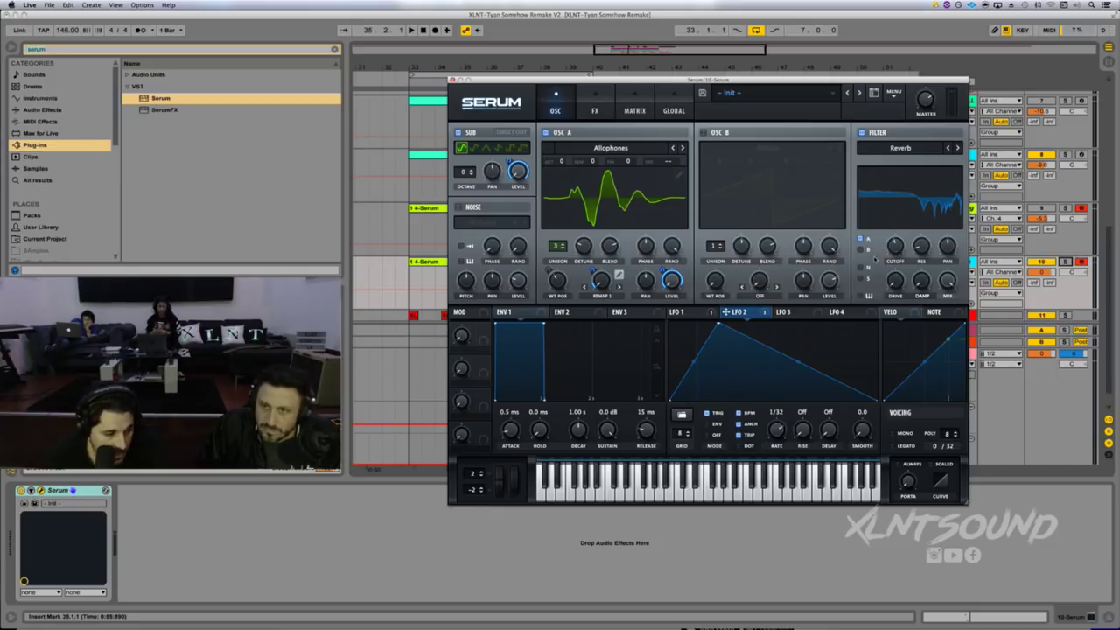
drag(932, 251, 921, 224)
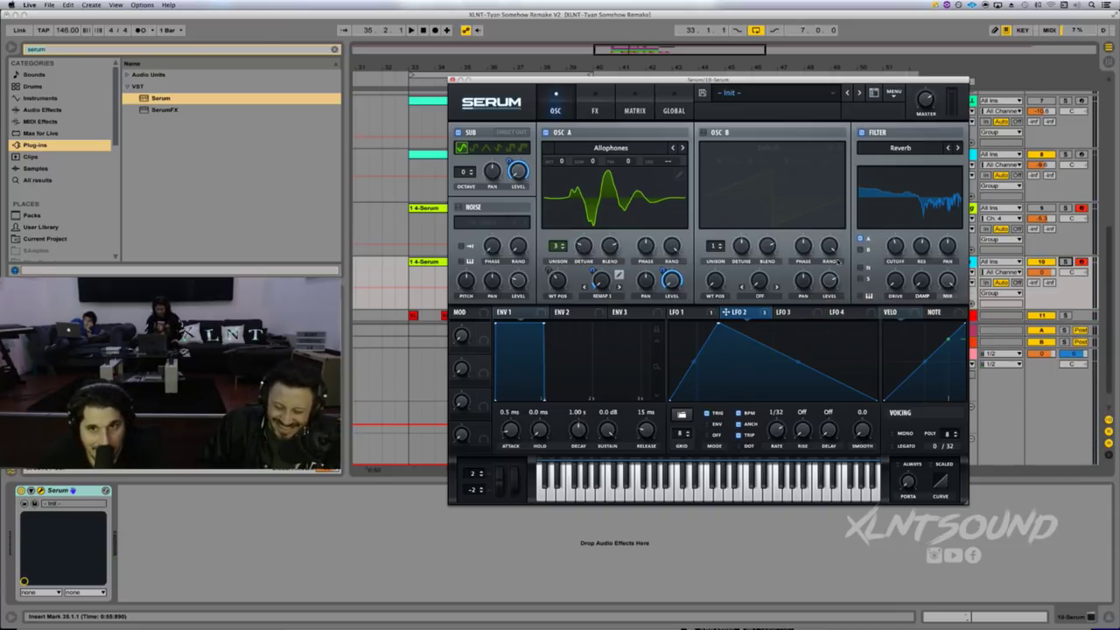
- Assign LFO 1 to oscillator A's wavetable position and bring up its shape
drag(687, 317, 546, 276)
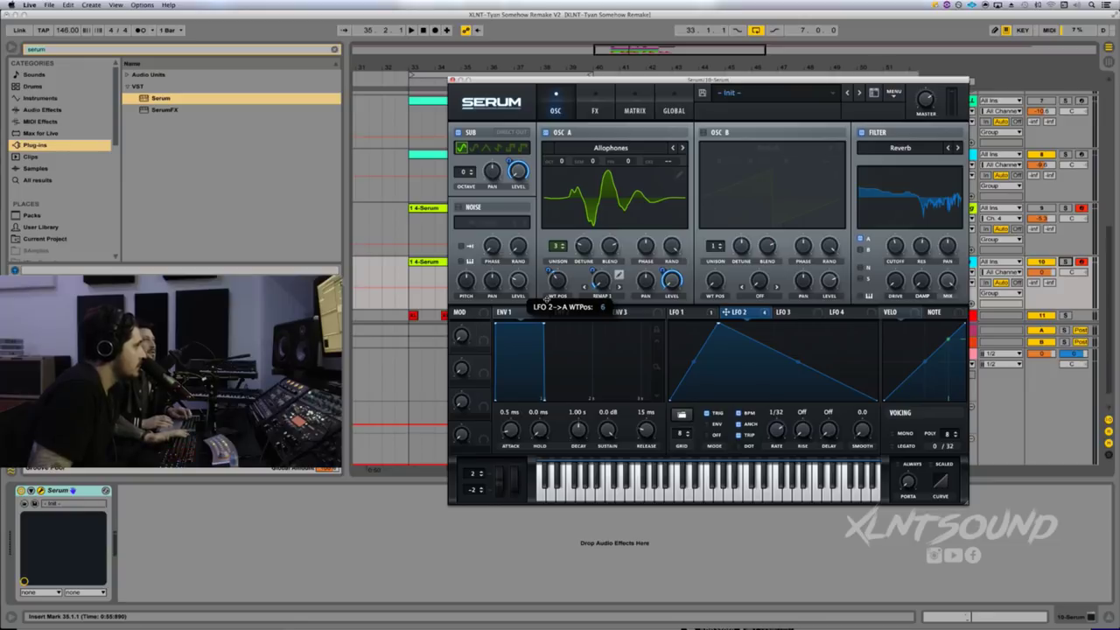
drag(546, 300, 546, 301)
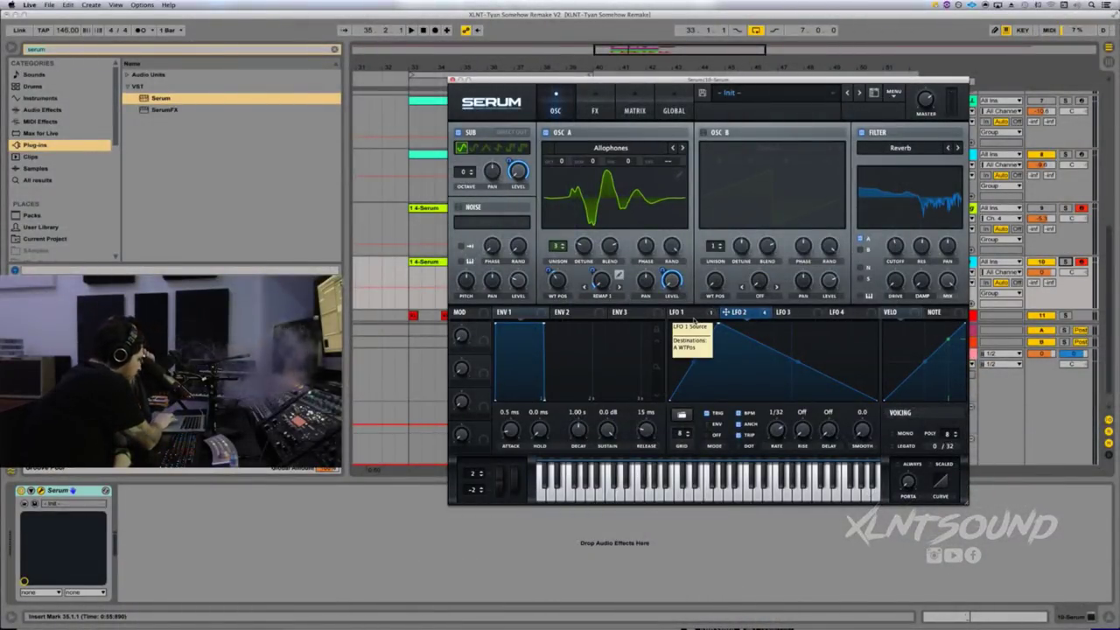
click(700, 316)
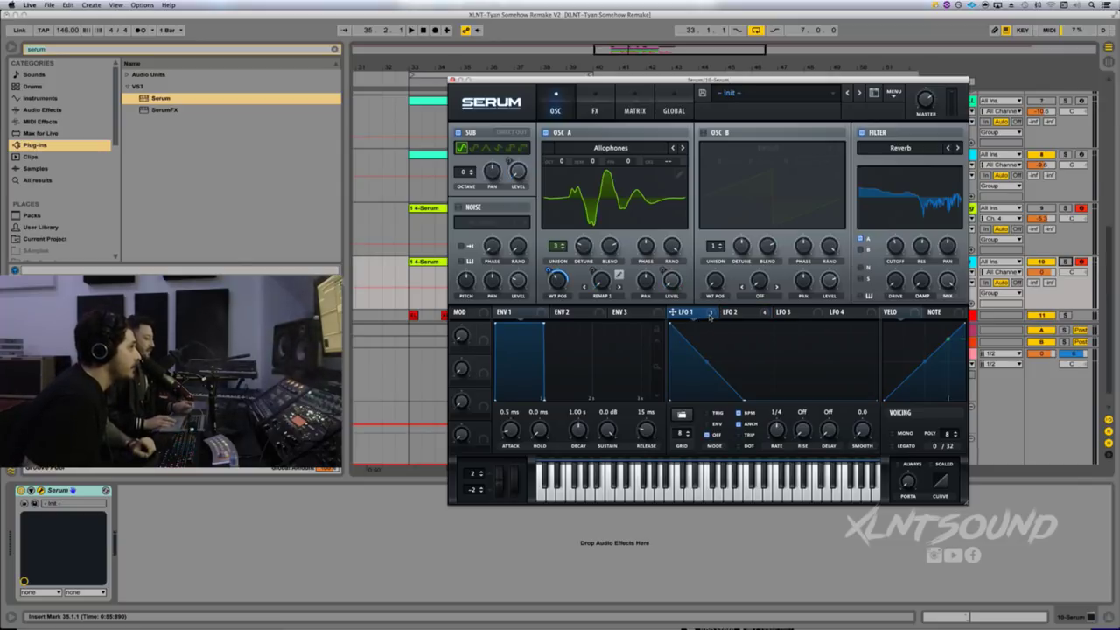
- Assign LFO 1 to oscillator A's warp with a depth of about 52, audition it, and review the LFO 1 and LFO 2 shapes
drag(710, 317, 597, 281)
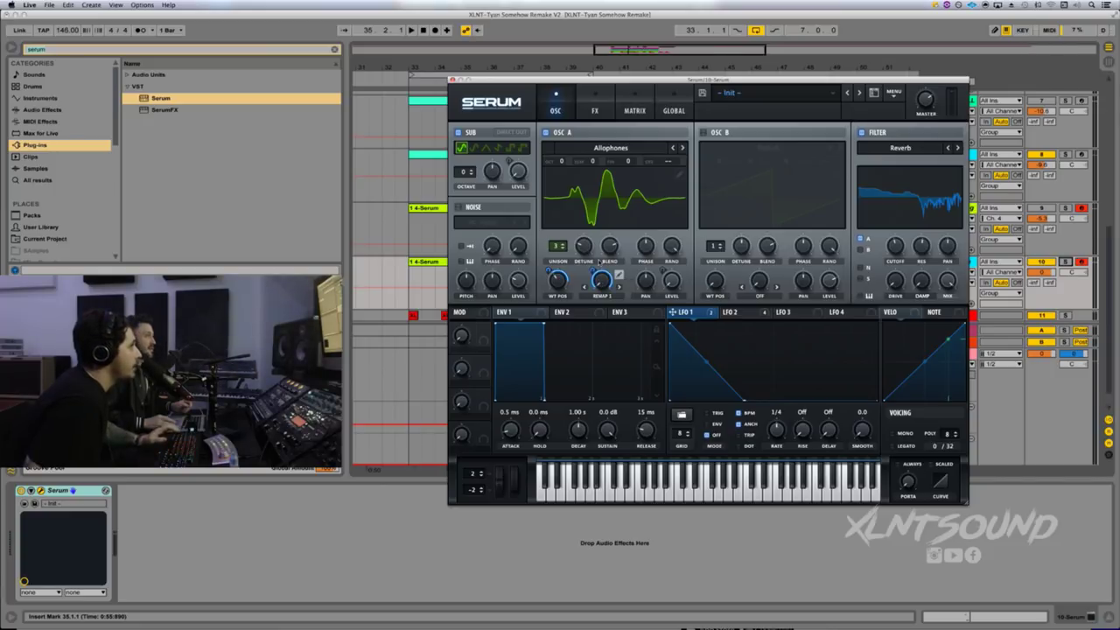
mouse_move(598, 278)
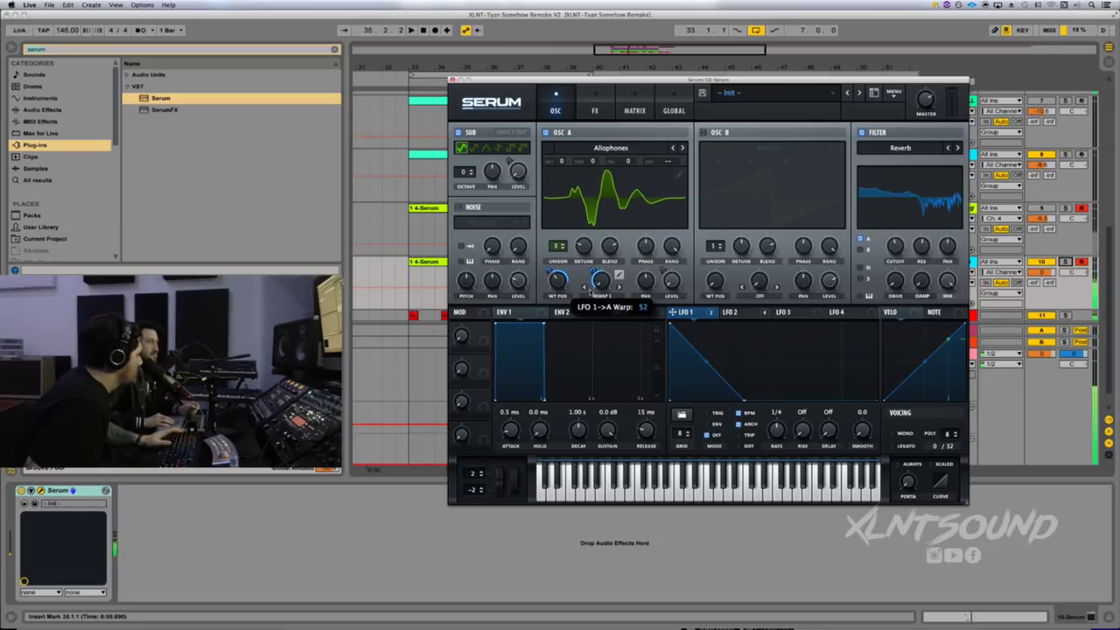
key(space)
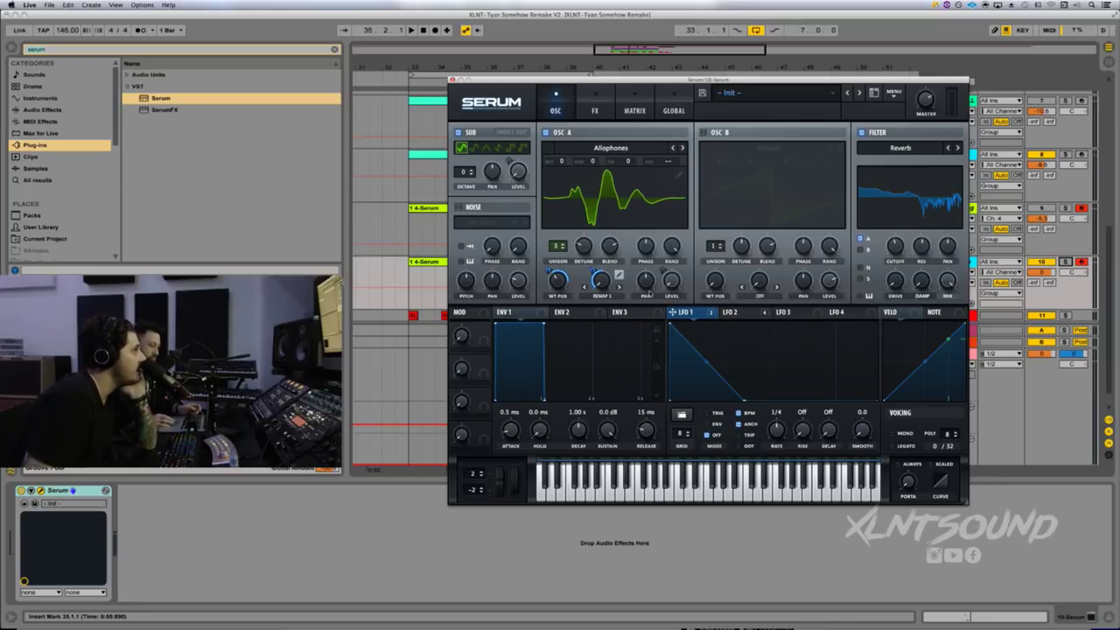
click(729, 312)
click(687, 312)
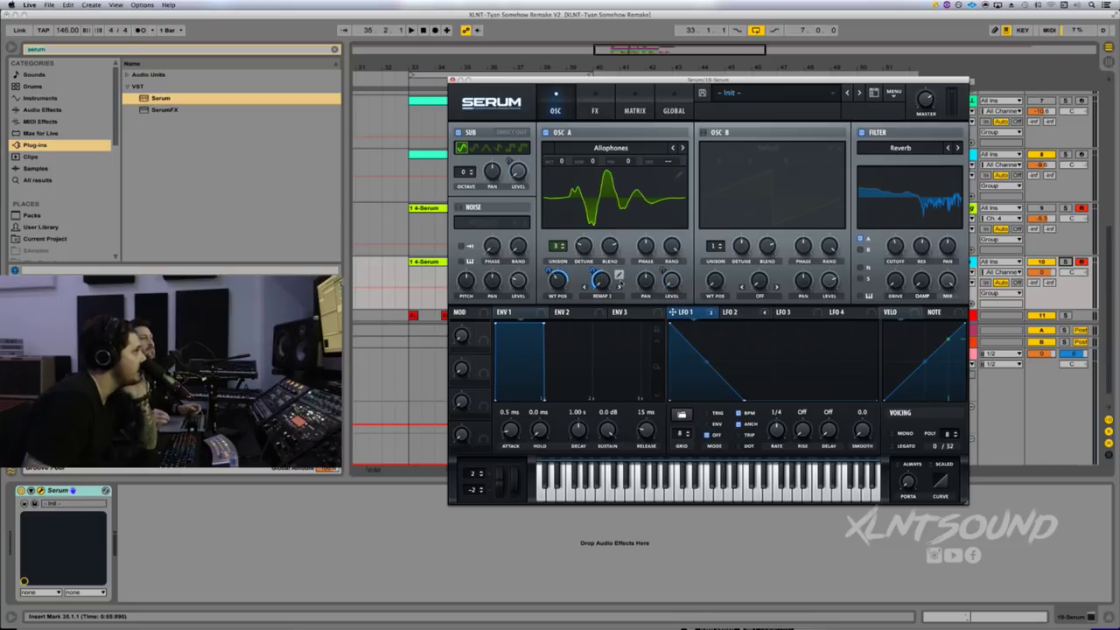
click(750, 313)
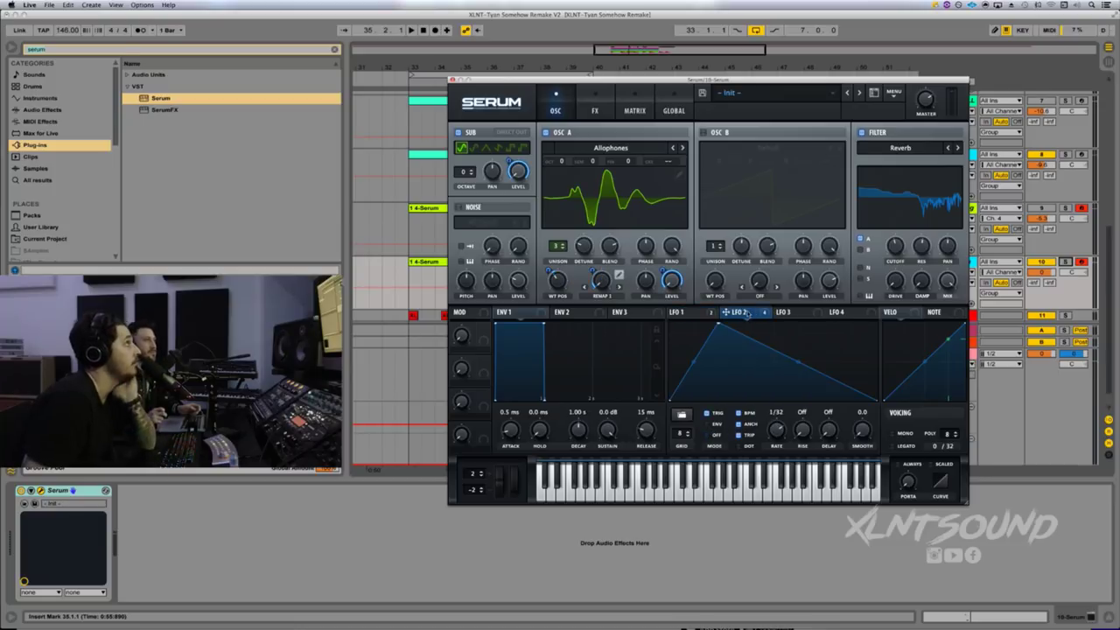
- Load the saved effect chain XLNT-Tynan Bird.fxr into the effects rack
click(596, 101)
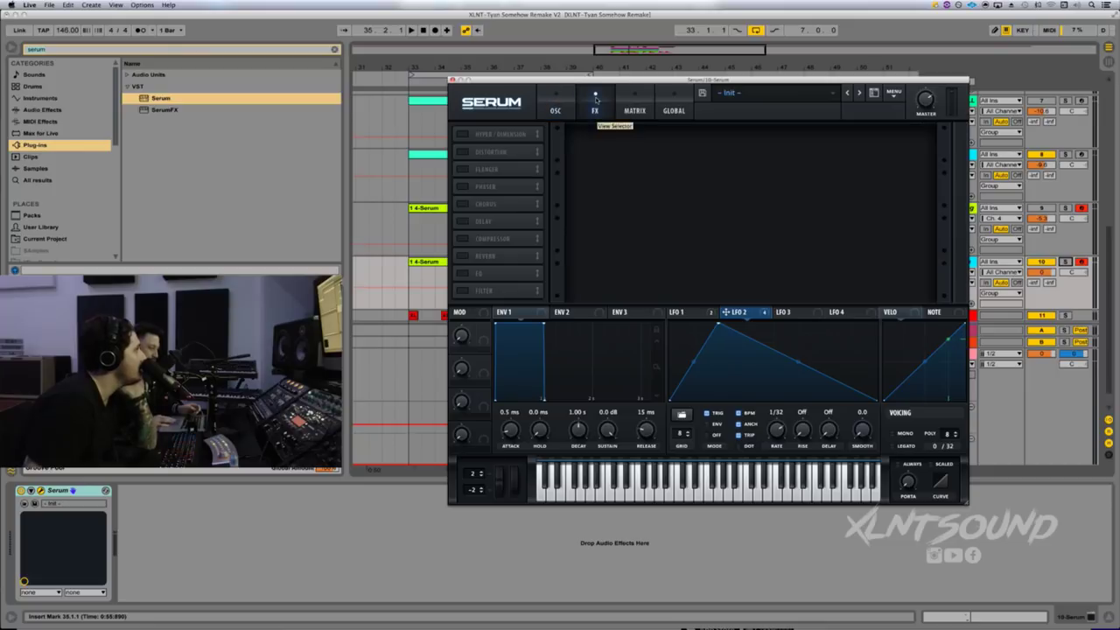
click(897, 96)
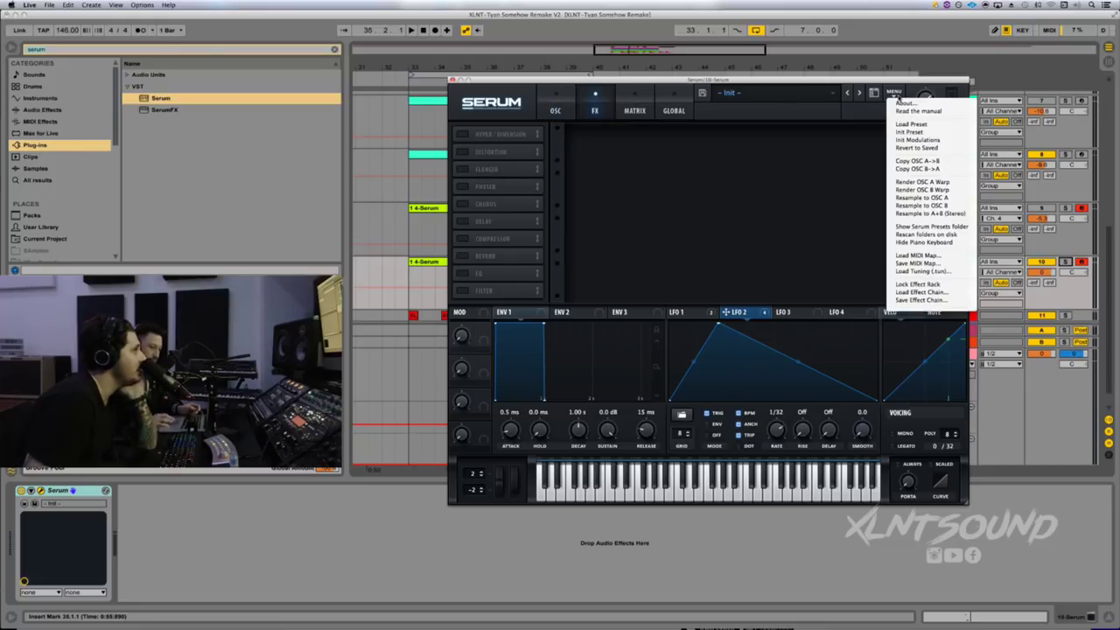
click(791, 236)
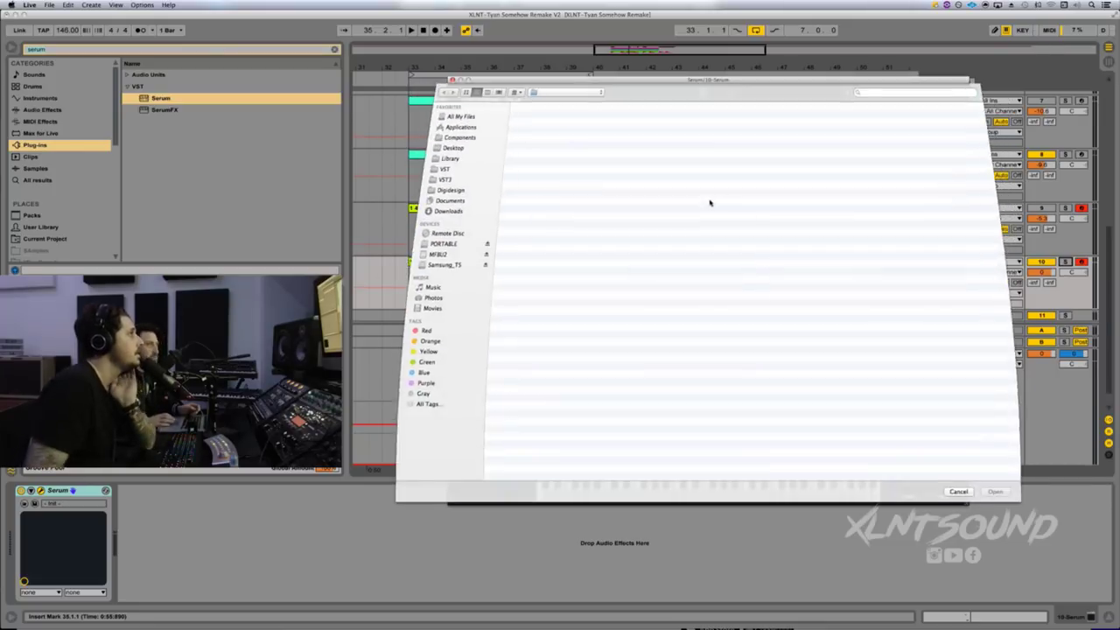
click(513, 119)
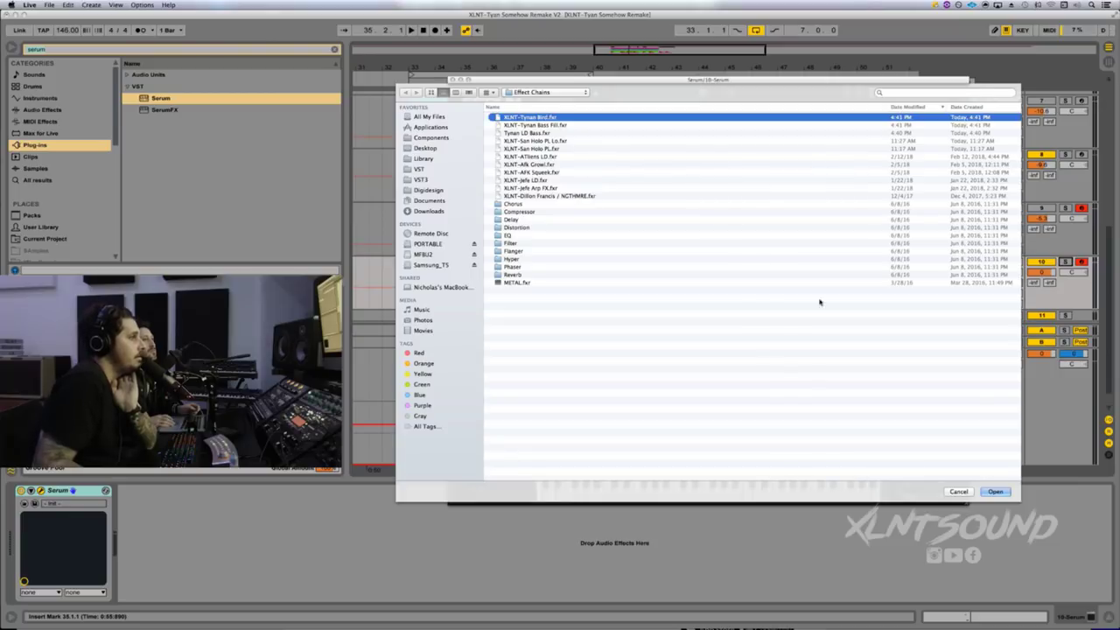
click(995, 490)
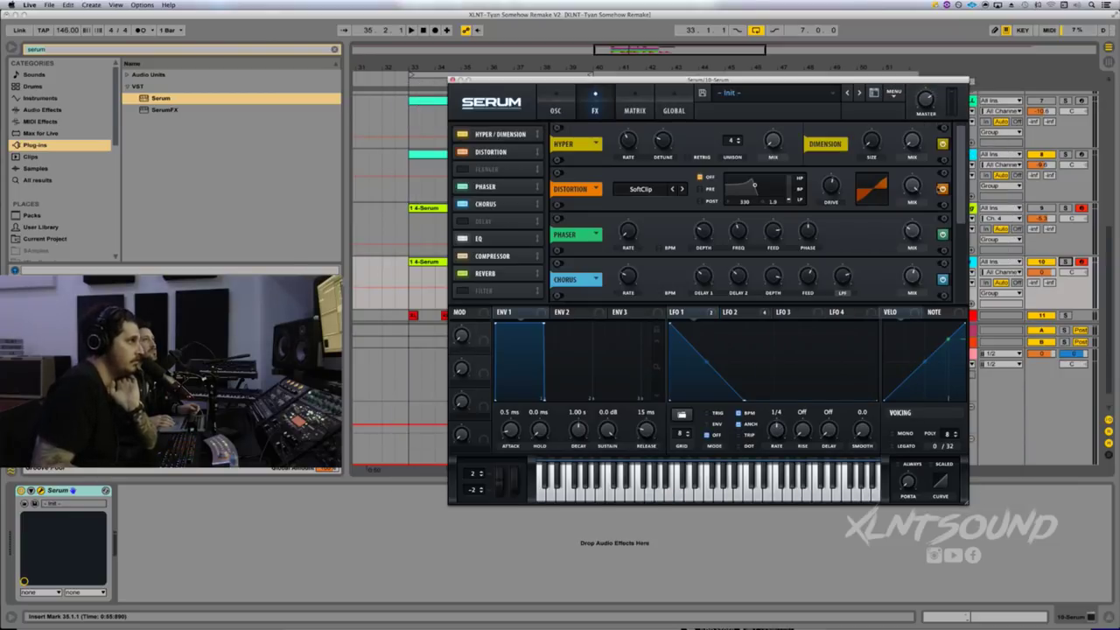
- Bypass the loaded distortion, phaser, chorus, EQ and compressor, leaving Hyper/Dimension on
click(942, 233)
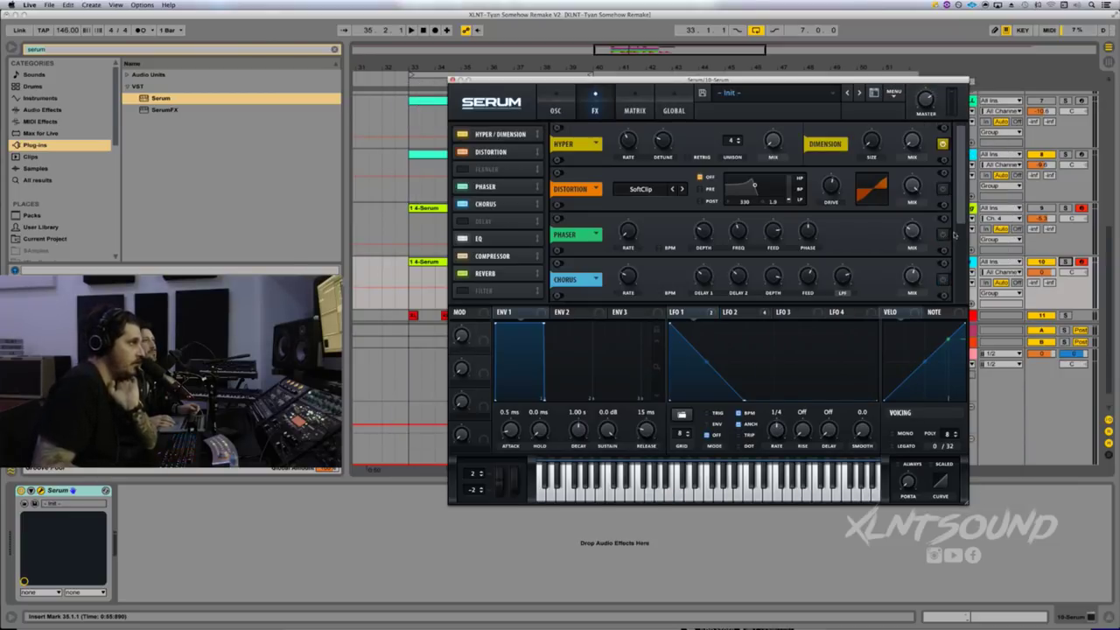
scroll(951, 240, down, 3)
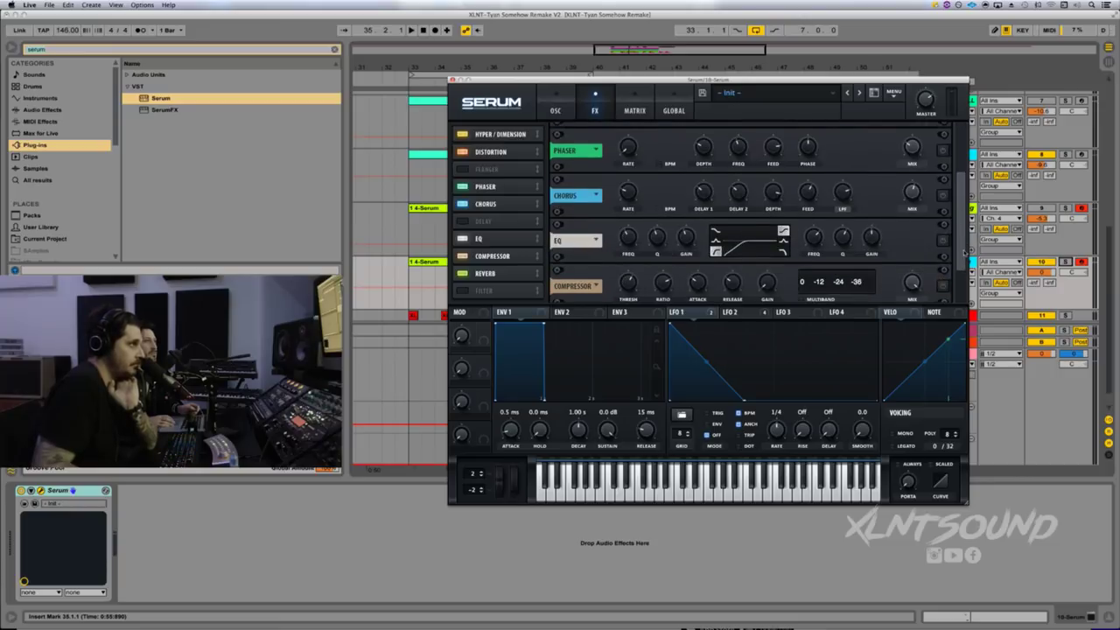
scroll(965, 252, down, 2)
scroll(959, 289, up, 5)
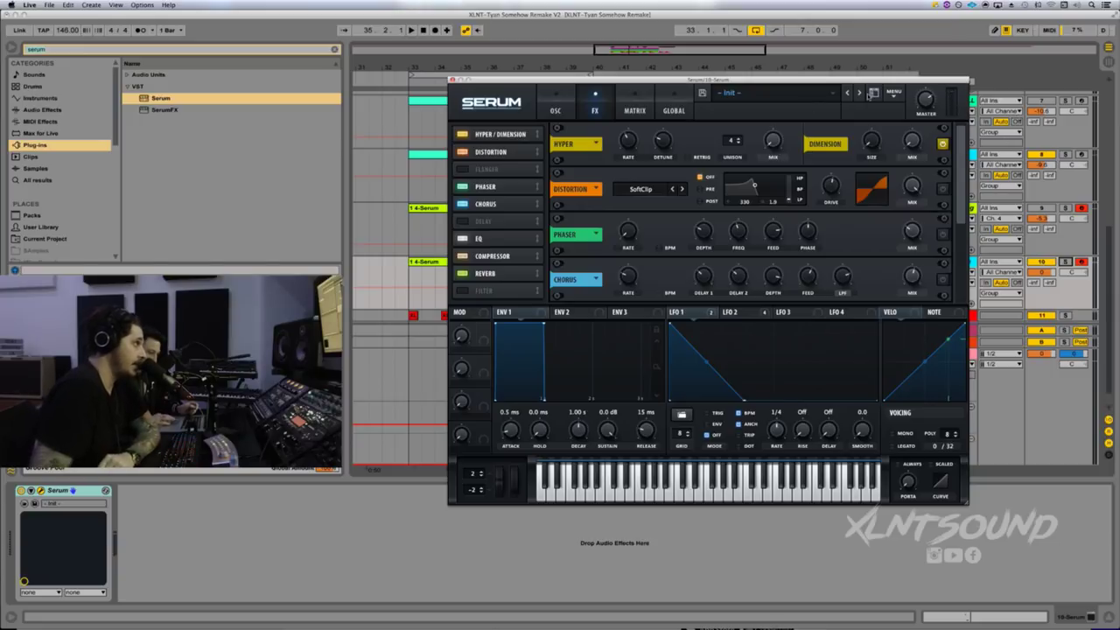
- Review the Hyper and Dimension rate, detune, size and mix settings, and audition the effect in playback
mouse_move(628, 140)
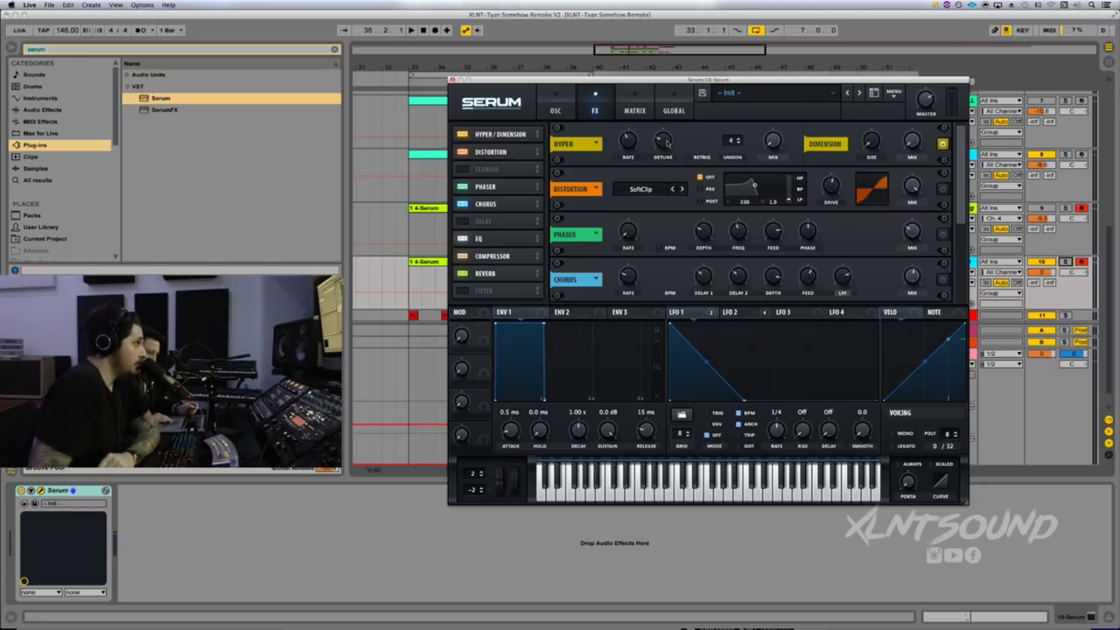
mouse_move(772, 144)
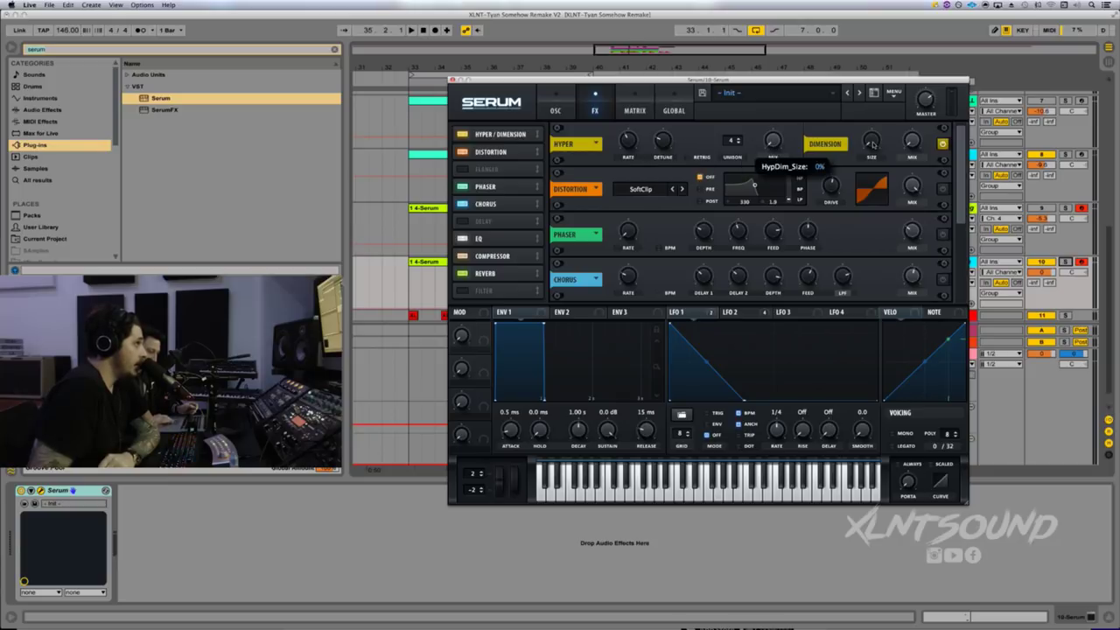
mouse_move(913, 142)
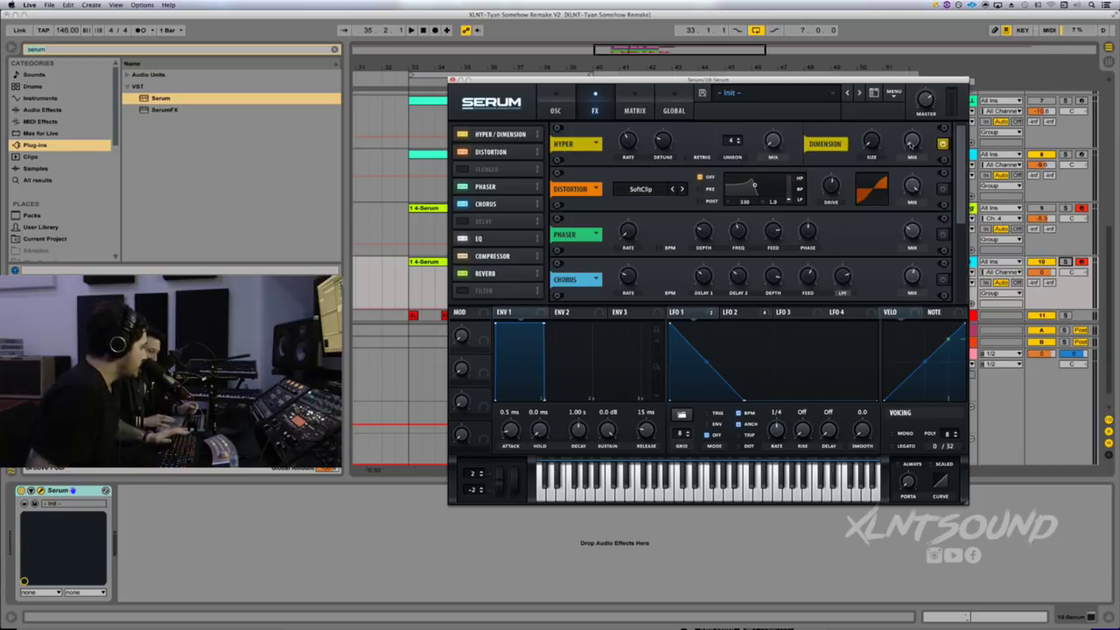
drag(913, 141, 911, 79)
key(space)
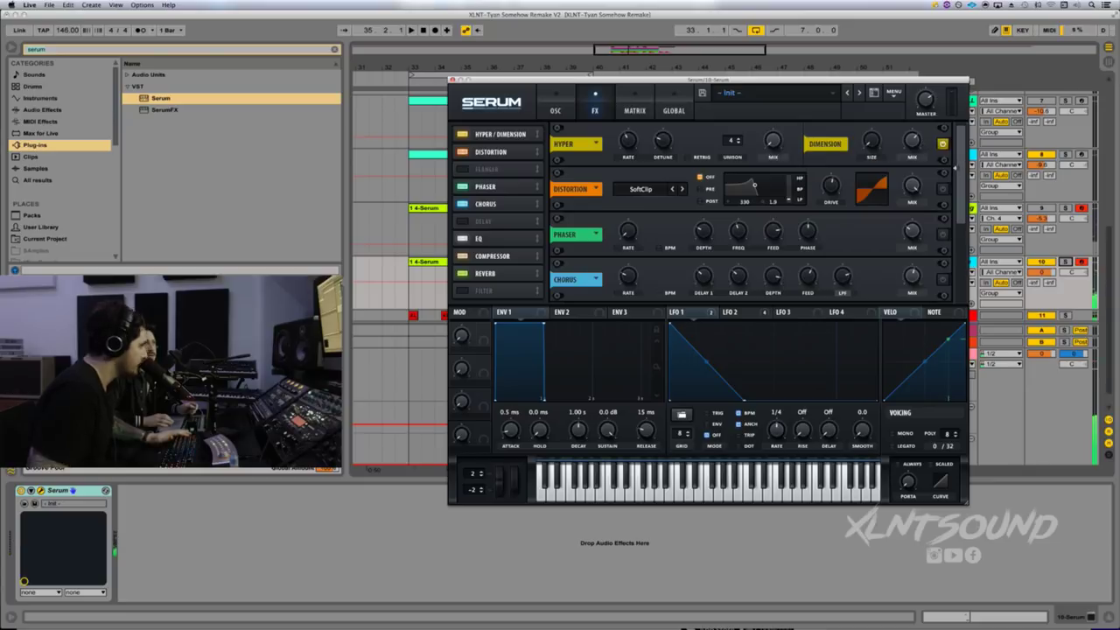
- Enable the SoftClip distortion and check its drive and mix during playback
drag(958, 168, 956, 175)
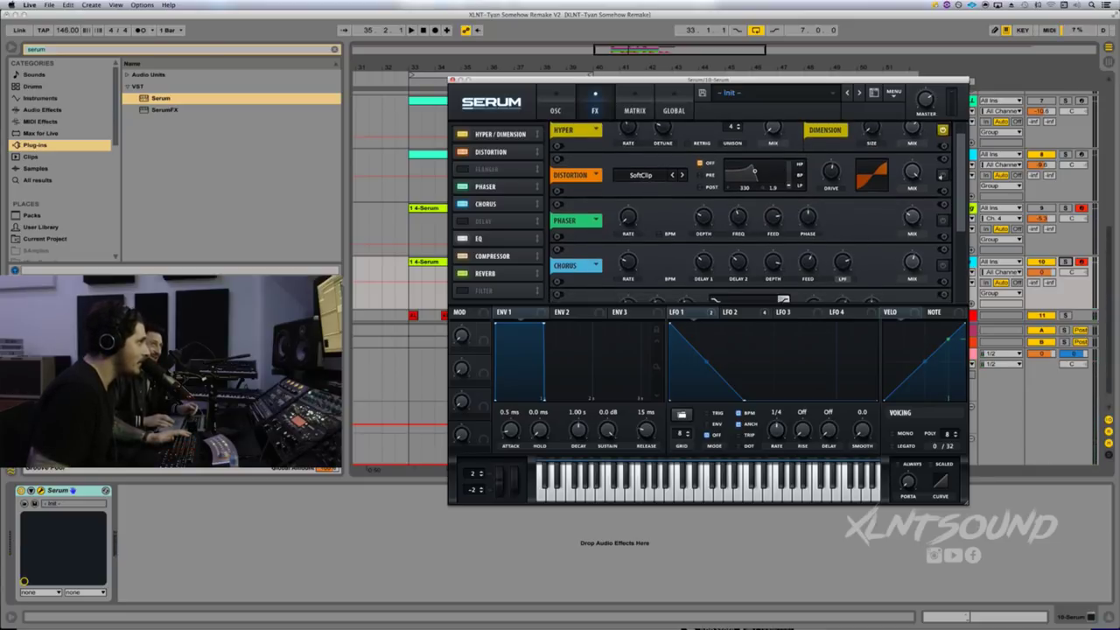
drag(828, 181, 828, 178)
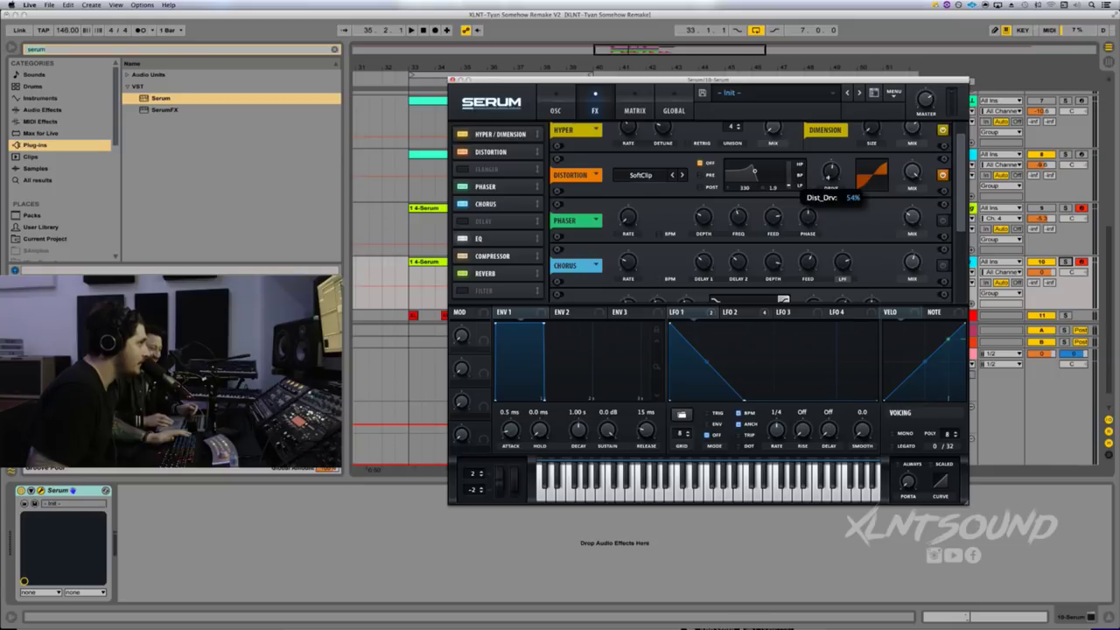
mouse_move(913, 175)
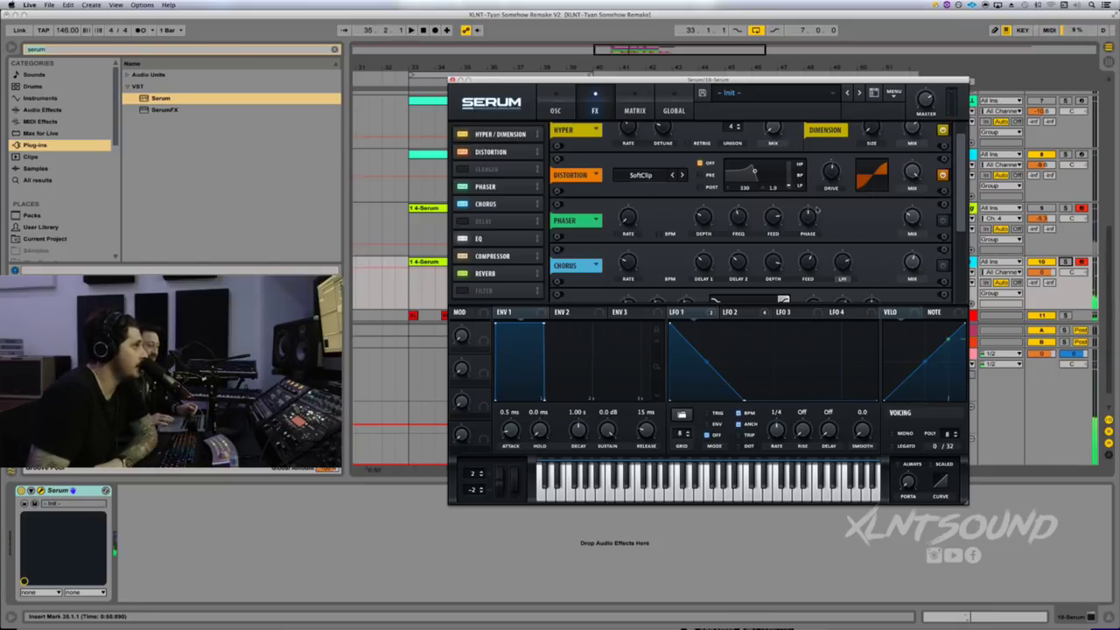
- Enable the phaser and assign LFO 1 to its frequency, adjusting the modulation depth while auditioning
click(942, 220)
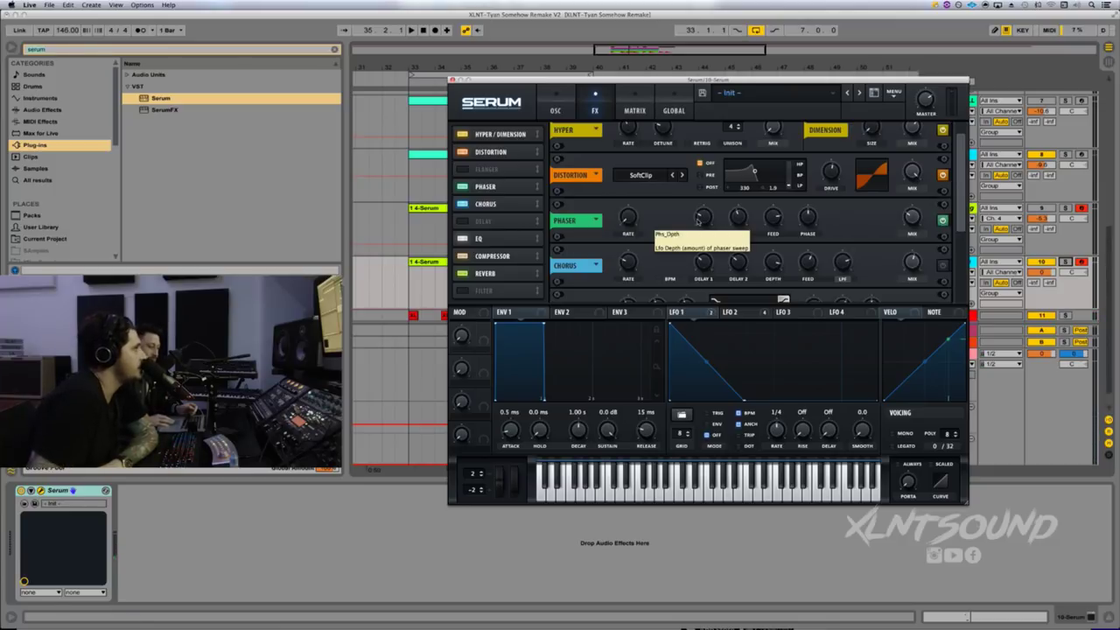
click(699, 218)
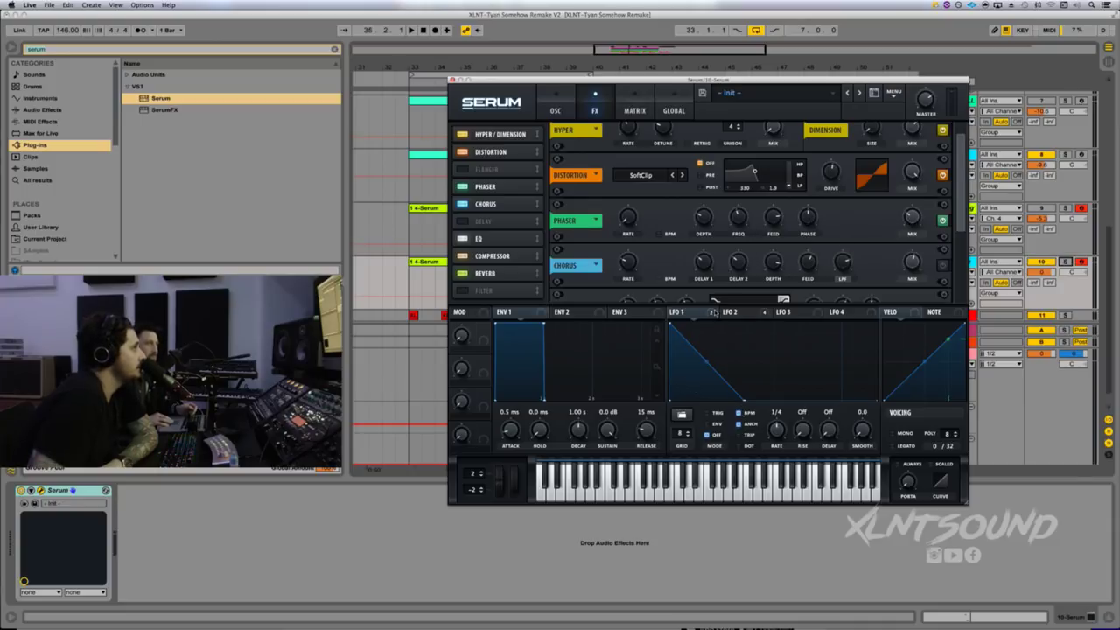
drag(713, 314, 726, 223)
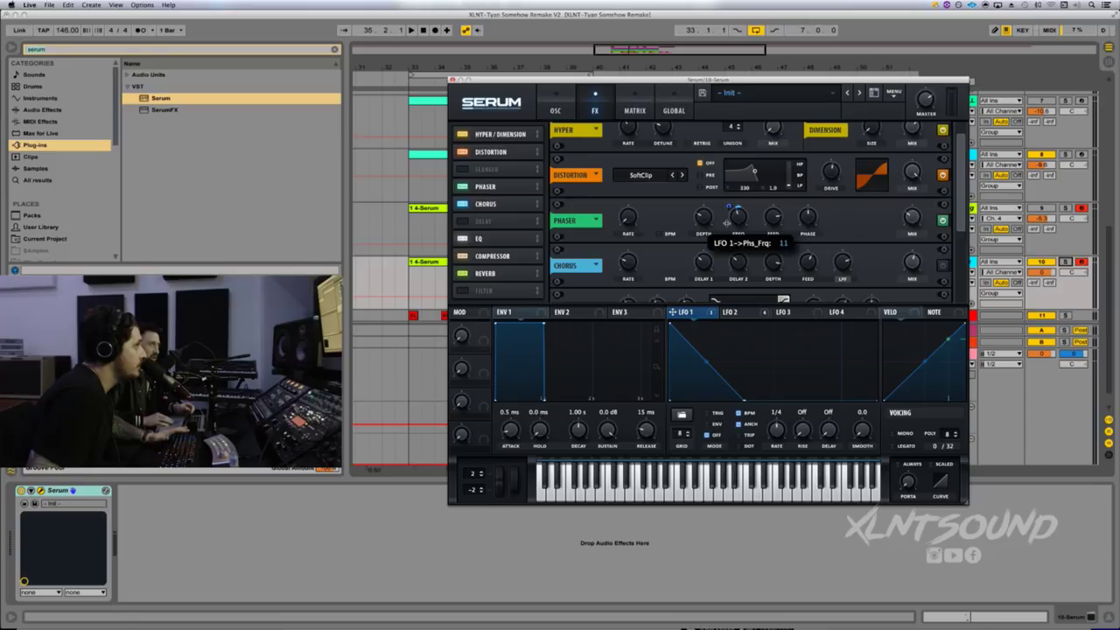
key(space)
drag(730, 229, 727, 226)
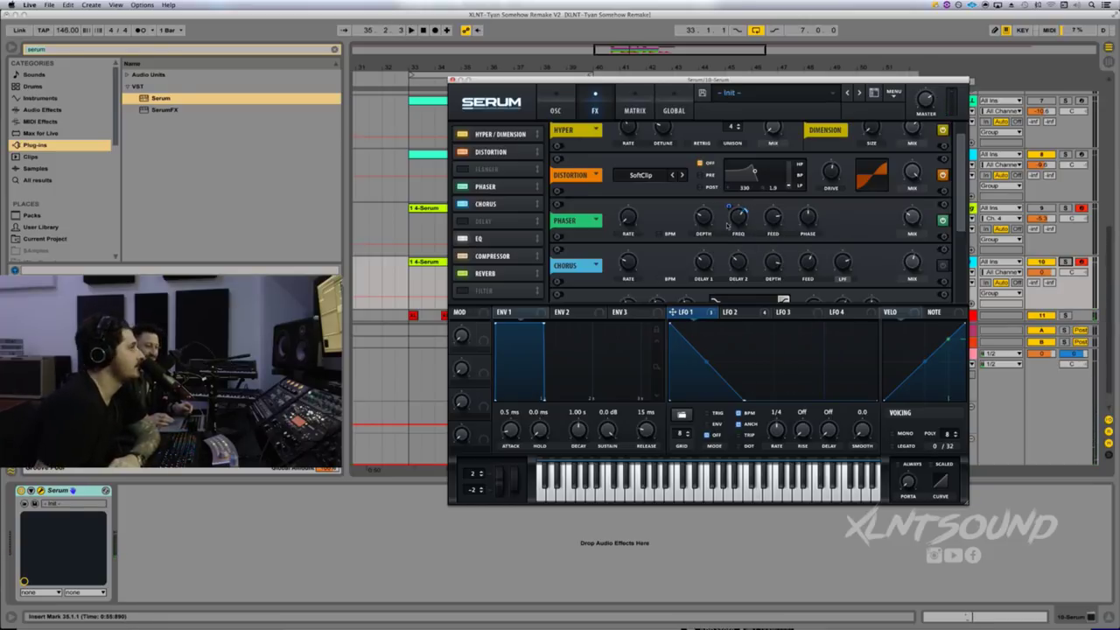
- Enable the chorus and check its rate, both delays, depth, feedback, low-pass filter and mix values
drag(955, 233, 958, 256)
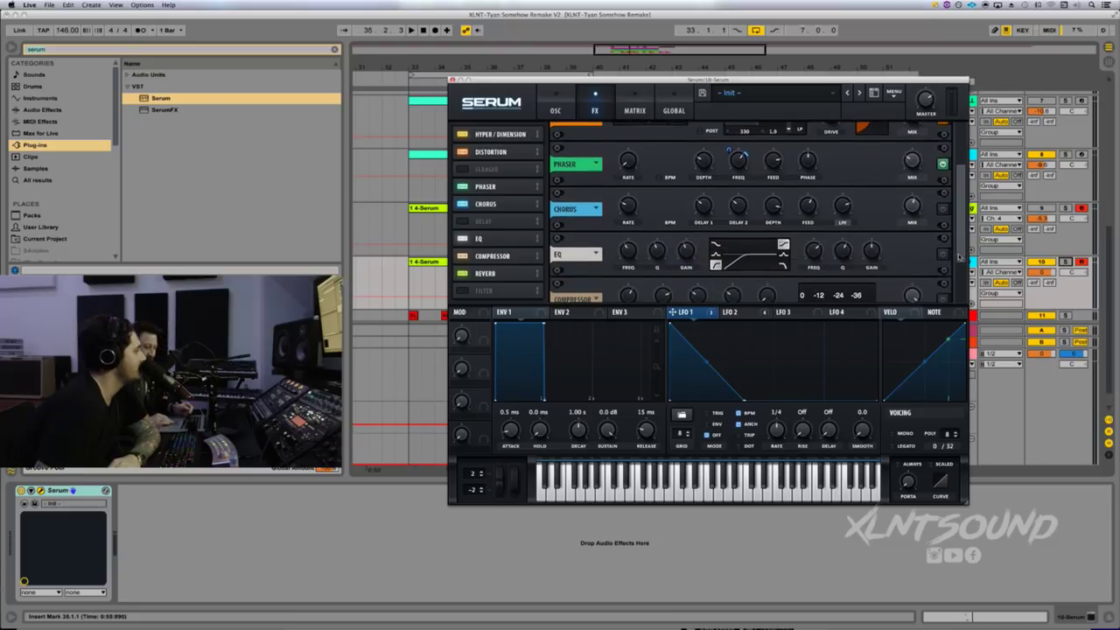
click(942, 208)
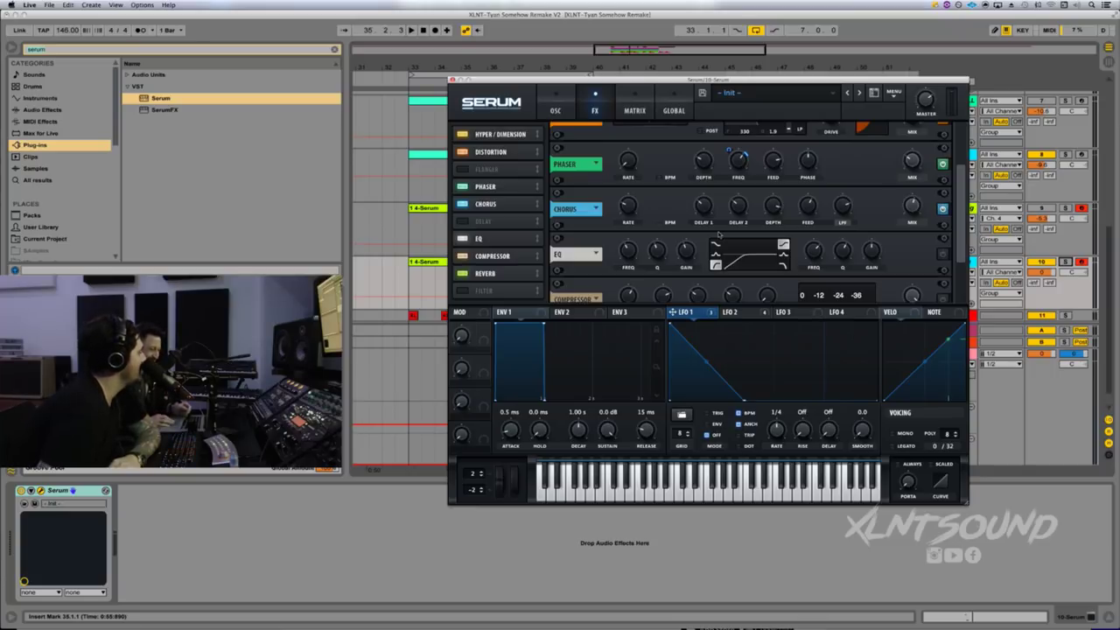
mouse_move(628, 207)
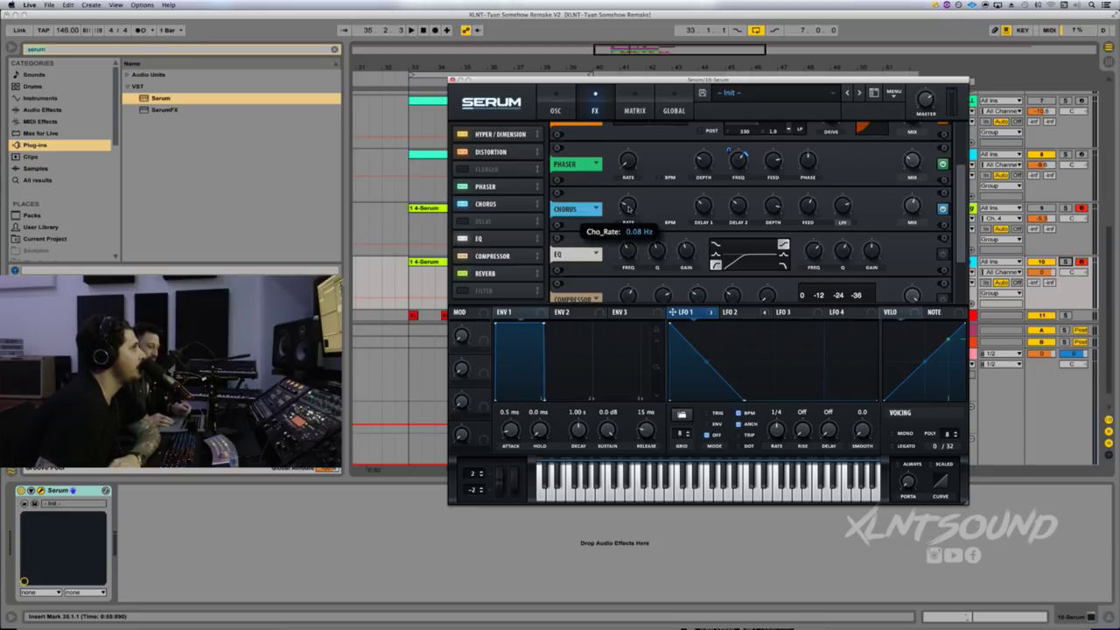
mouse_move(701, 207)
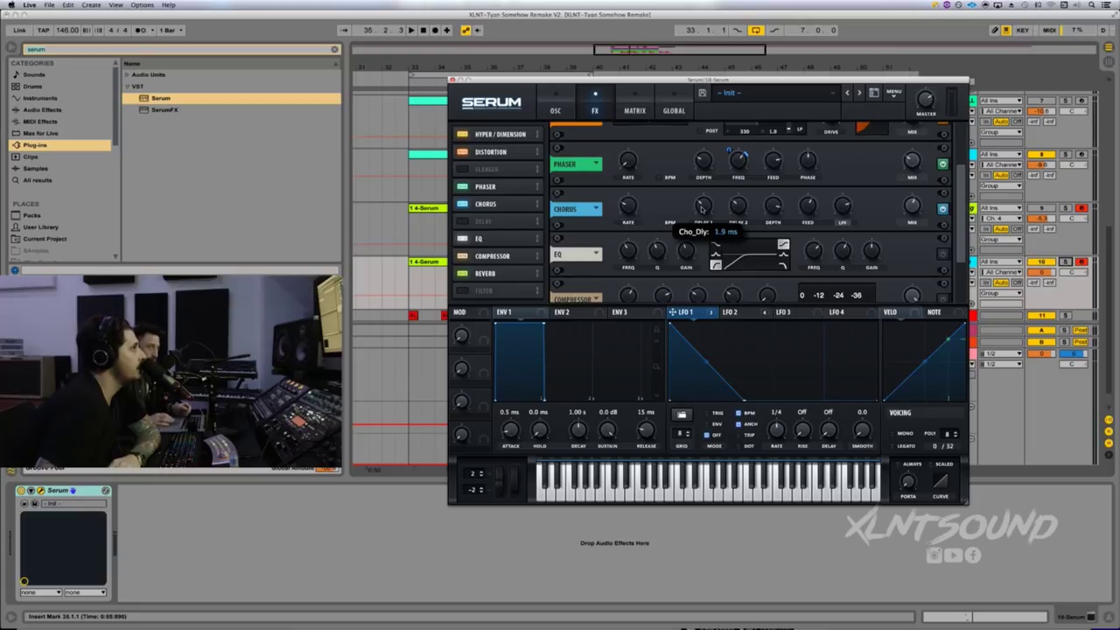
mouse_move(738, 207)
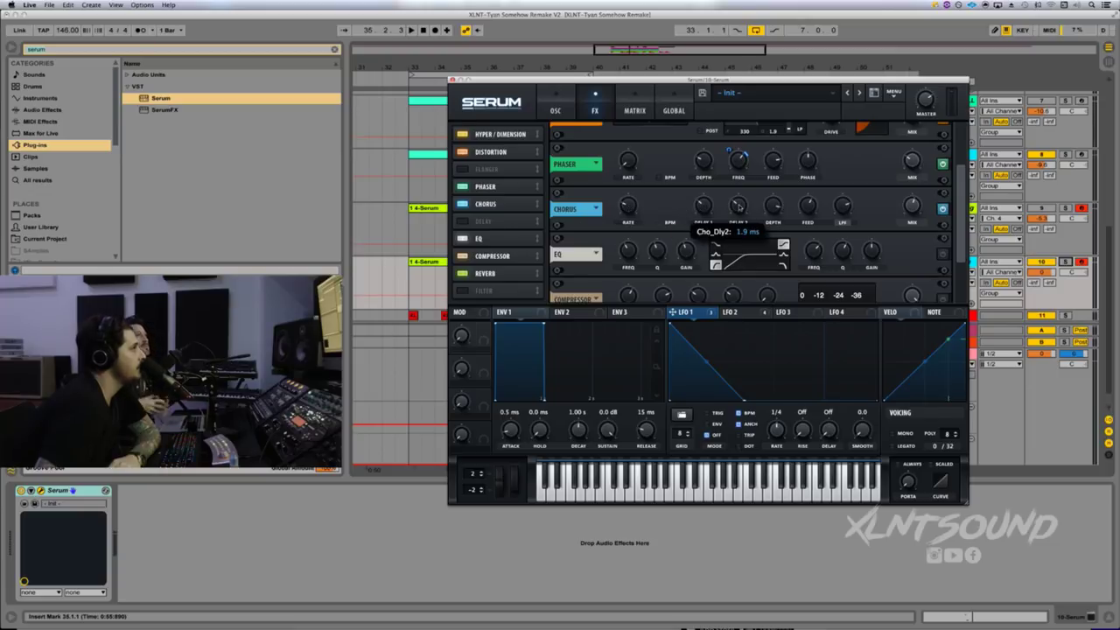
mouse_move(774, 209)
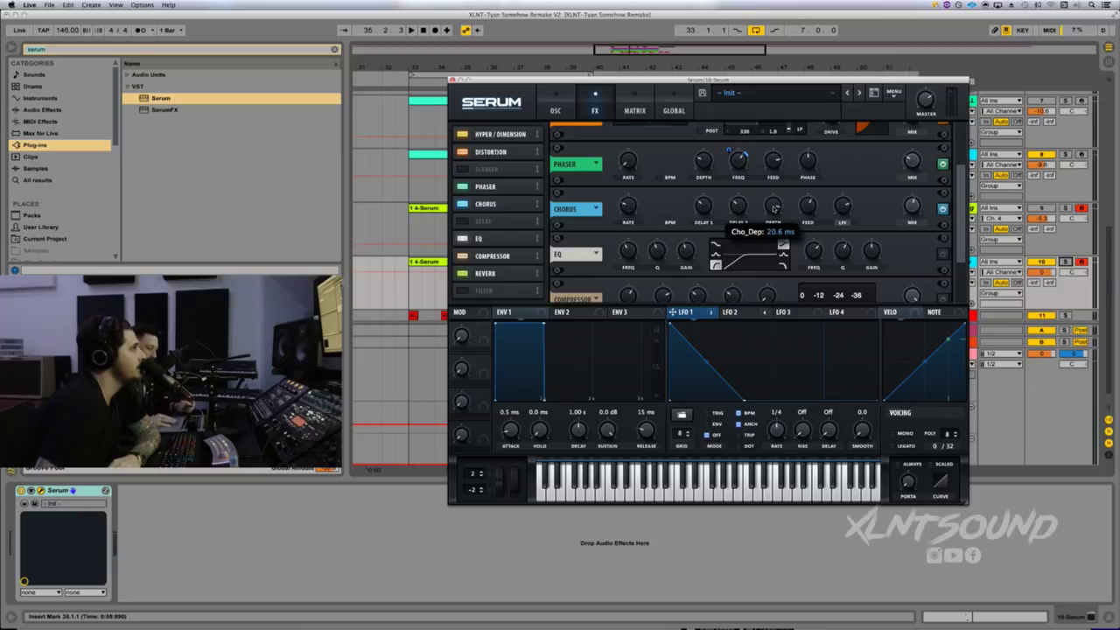
mouse_move(812, 208)
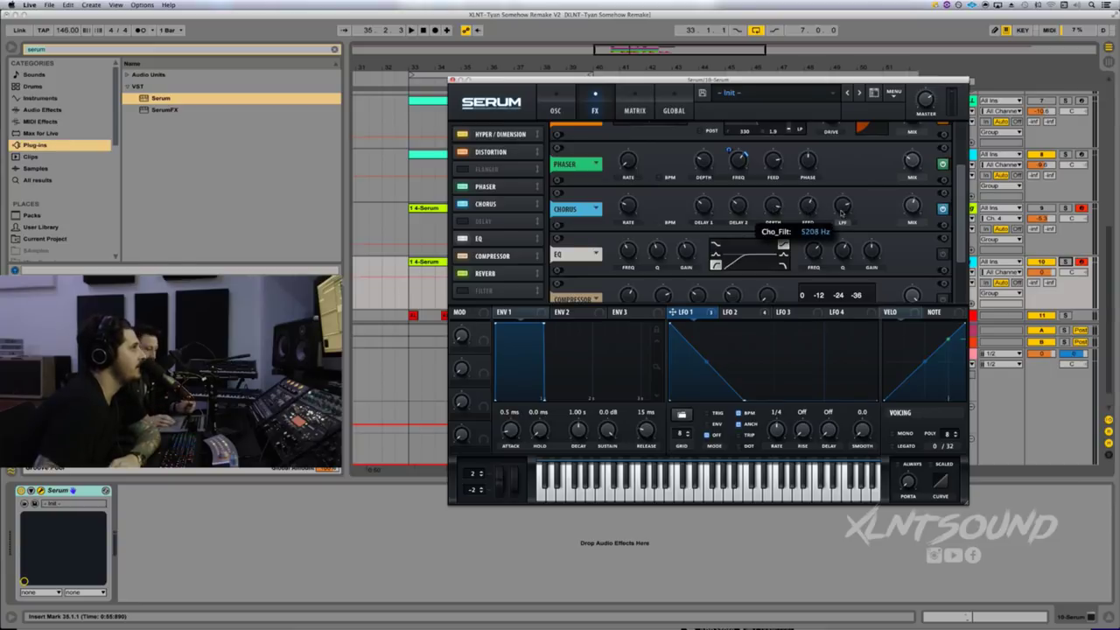
mouse_move(906, 209)
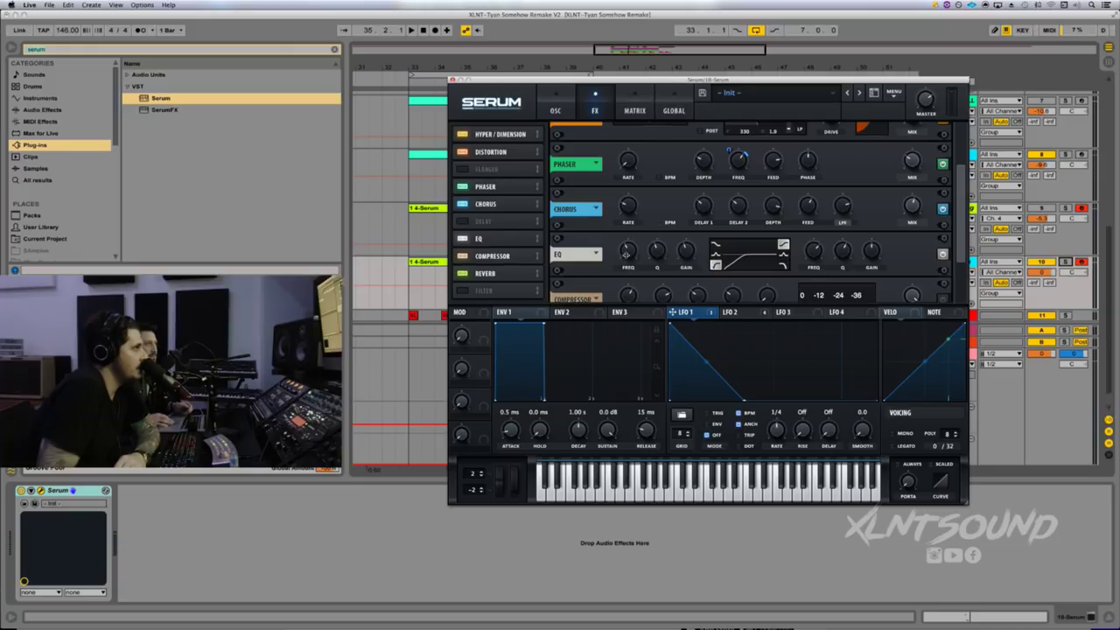
- Enable the compressor after the EQ and check its threshold, ratio, attack, release, gain and mix settings
mouse_move(626, 253)
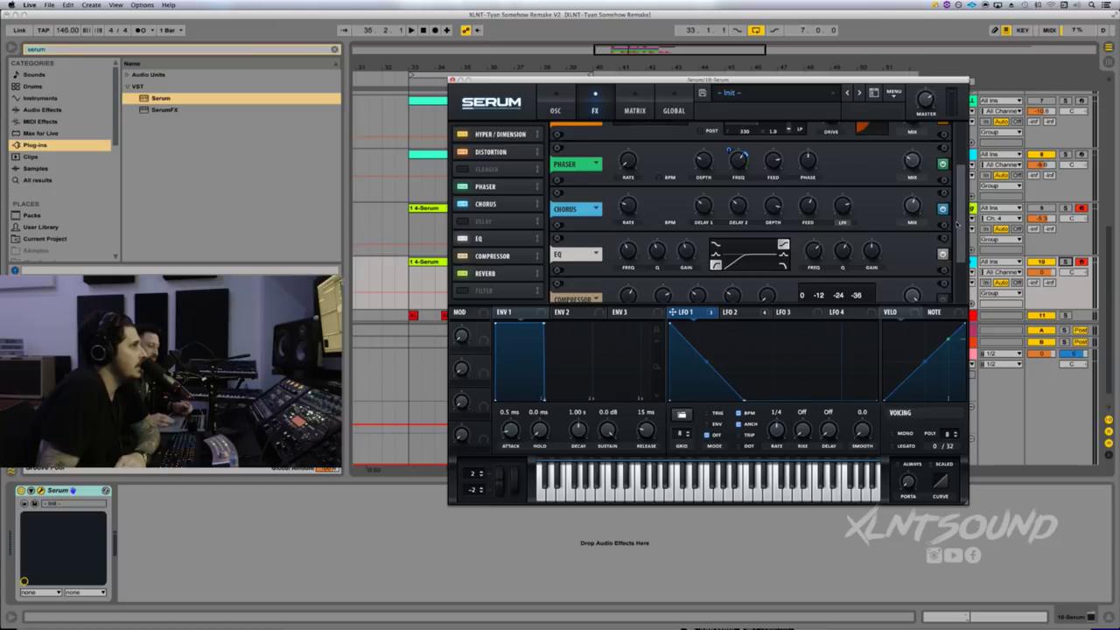
drag(957, 224, 961, 262)
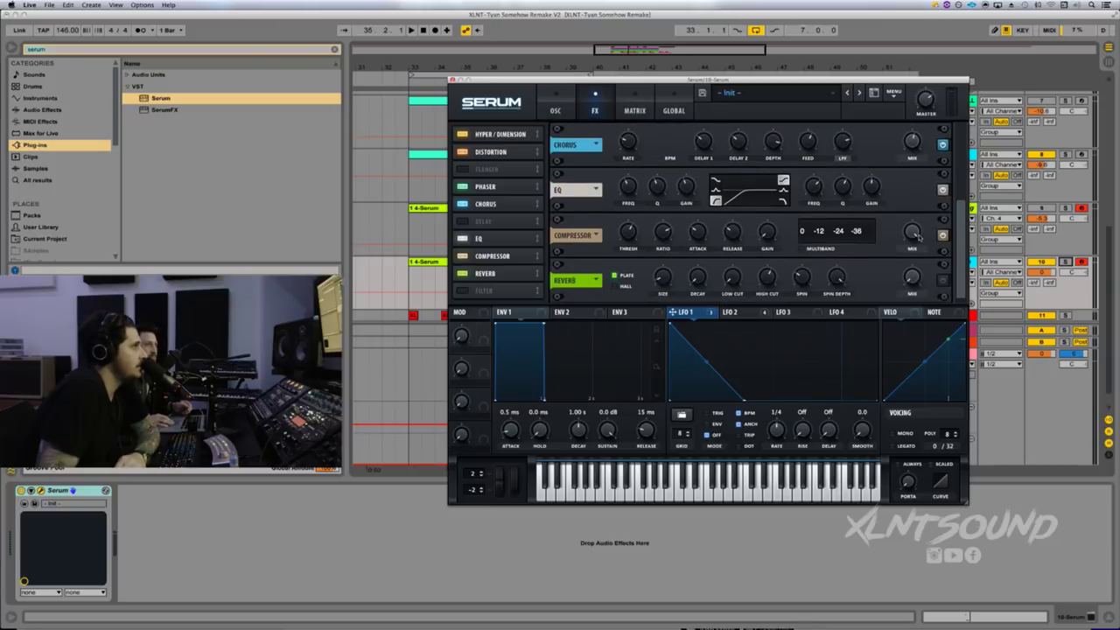
mouse_move(764, 239)
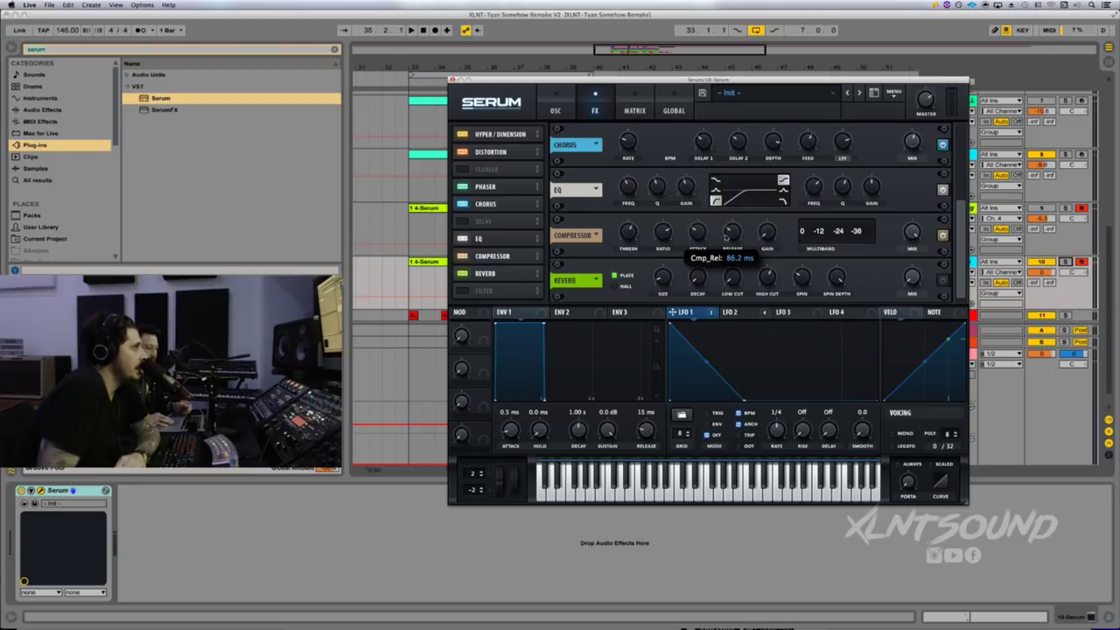
mouse_move(698, 233)
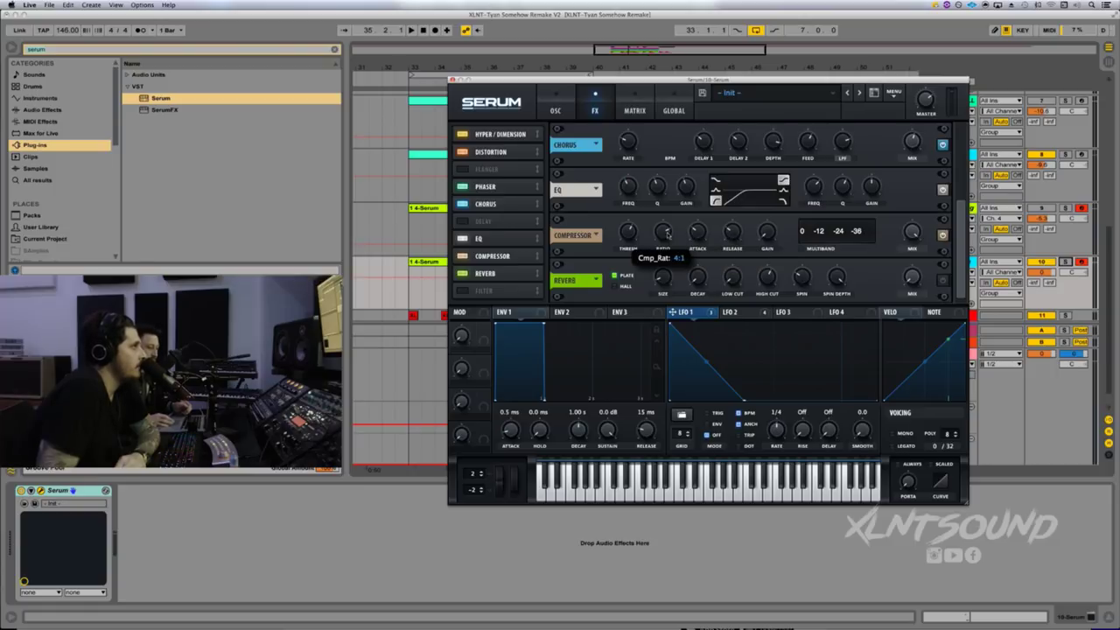
mouse_move(629, 233)
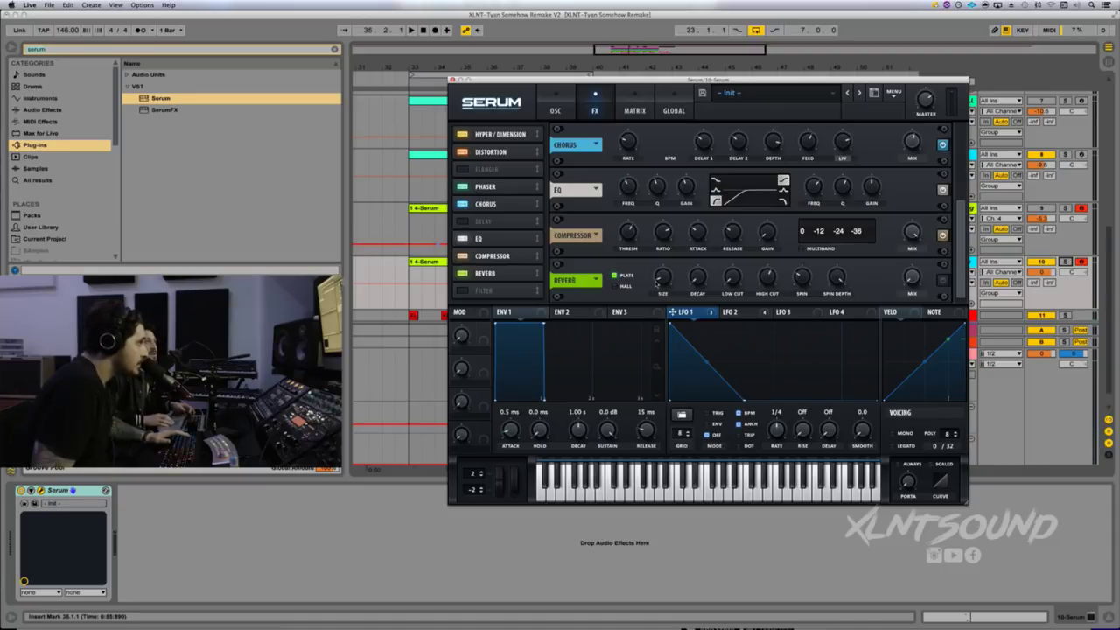
- Enable the plate reverb and review its size, decay, low cut, high cut, spin, spin depth and mix
mouse_move(660, 282)
mouse_move(697, 282)
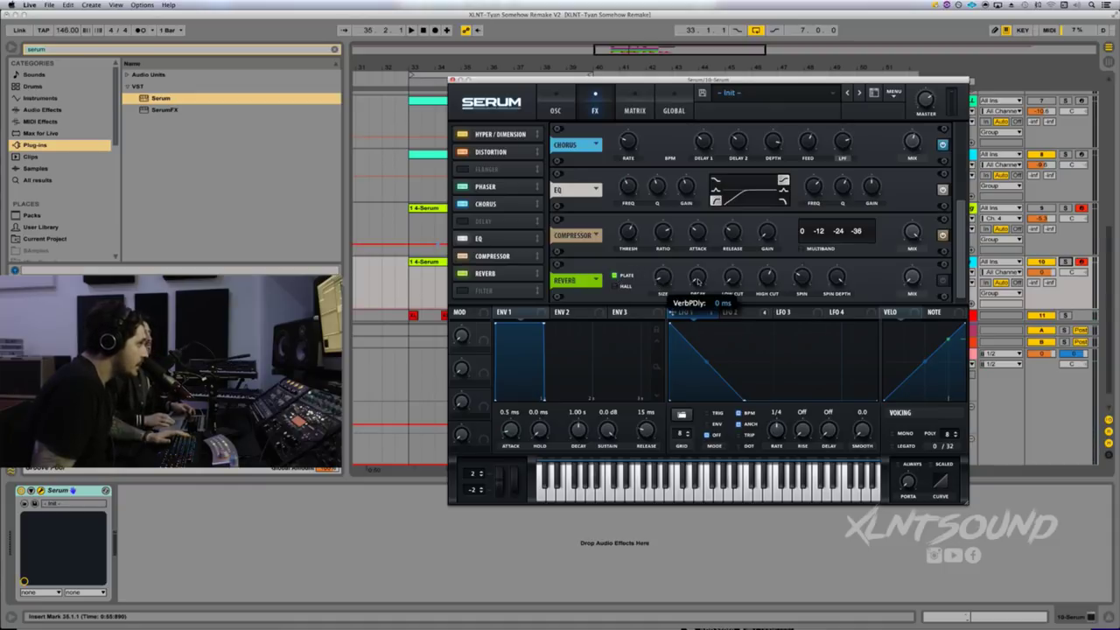
mouse_move(735, 282)
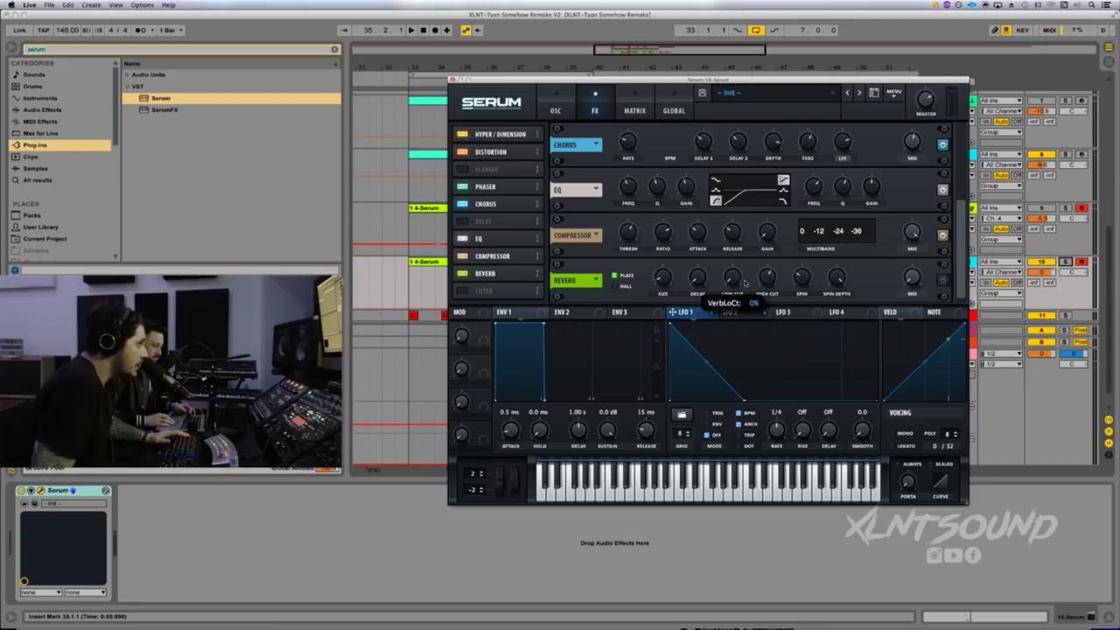
mouse_move(769, 284)
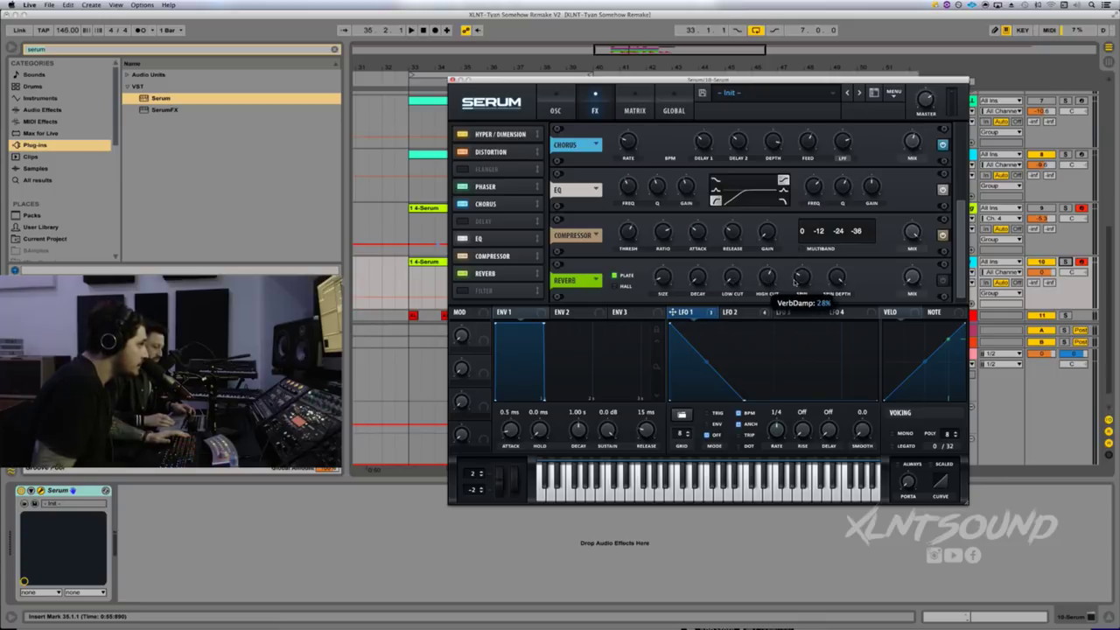
mouse_move(837, 282)
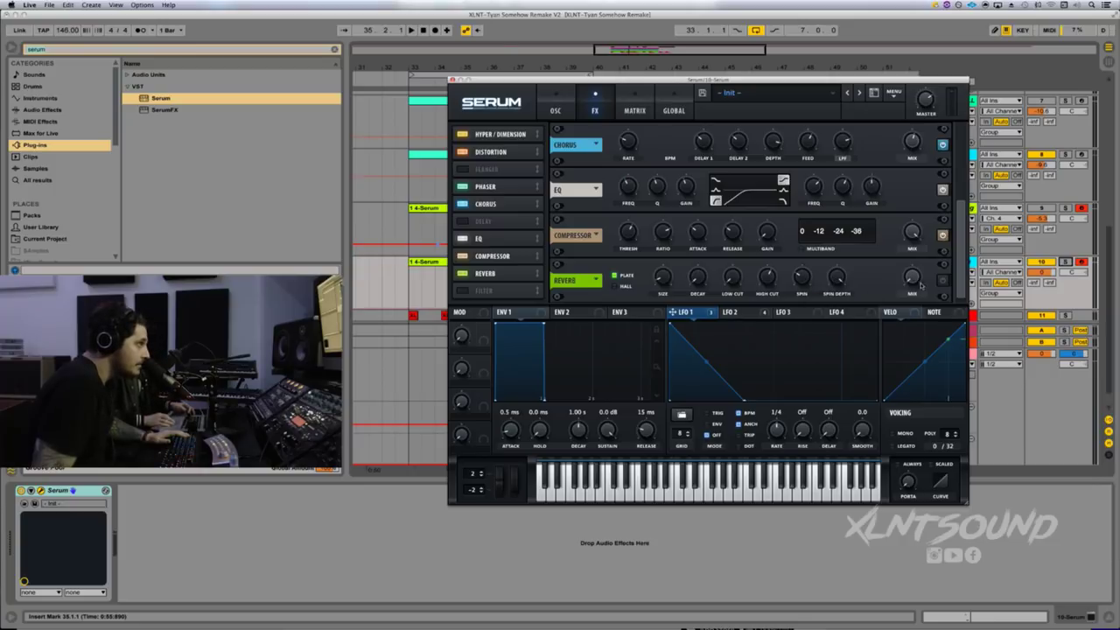
mouse_move(911, 278)
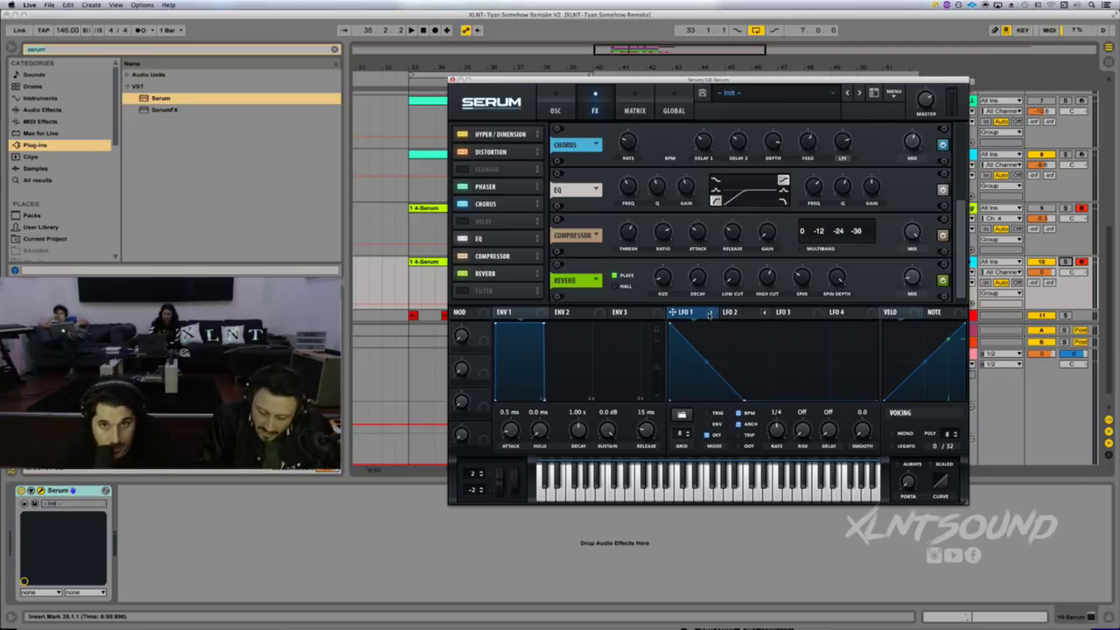
- Assign LFO 1 to the reverb filter's cutoff and lower the modulation depth to a slight negative amount
click(555, 106)
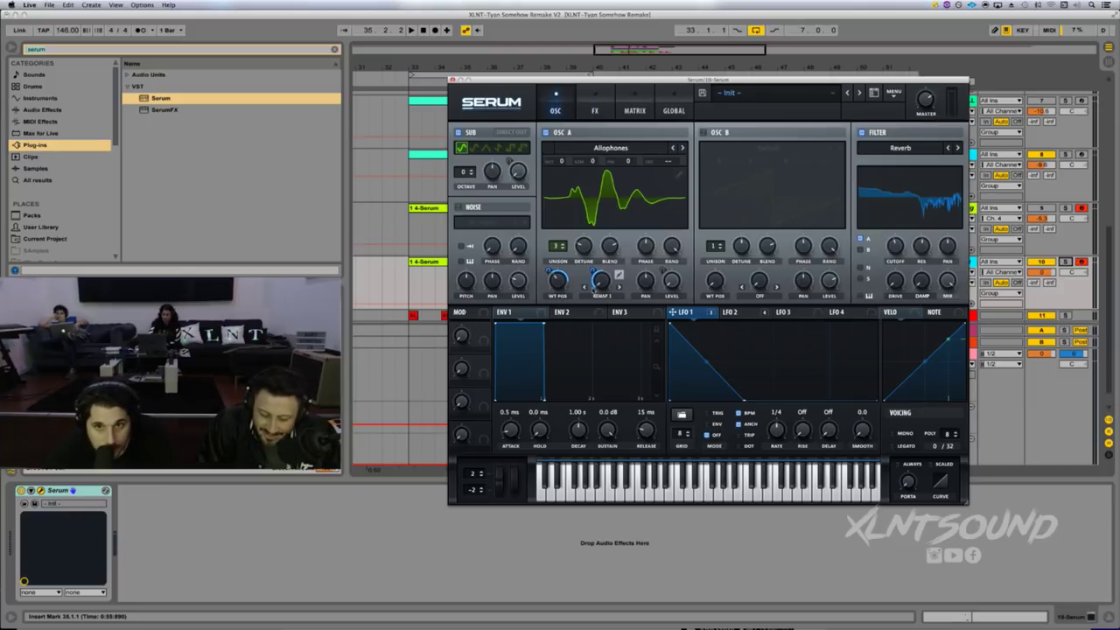
mouse_move(594, 290)
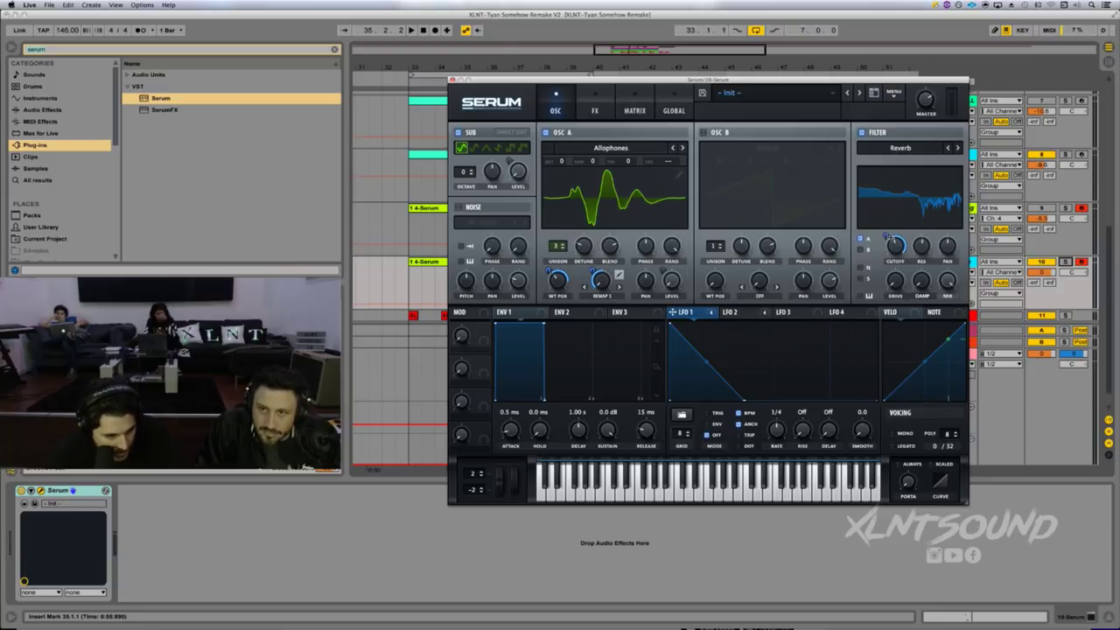
mouse_move(888, 237)
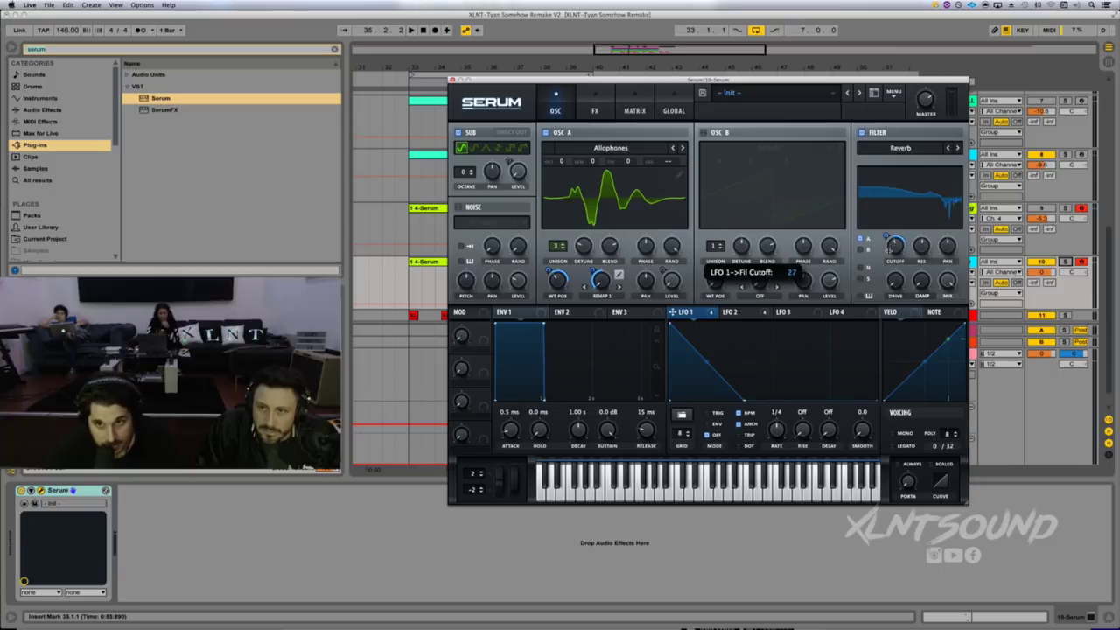
drag(888, 237, 886, 268)
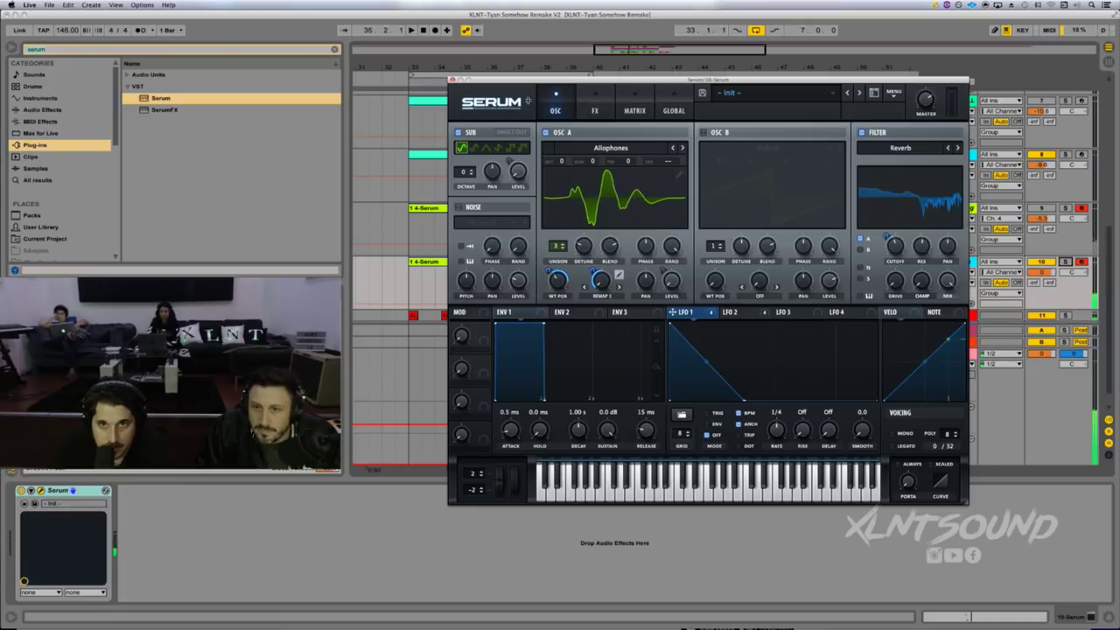
- Add a modulation matrix routing with LFO 1 as the source and the global Mast.Tun as the destination
click(582, 103)
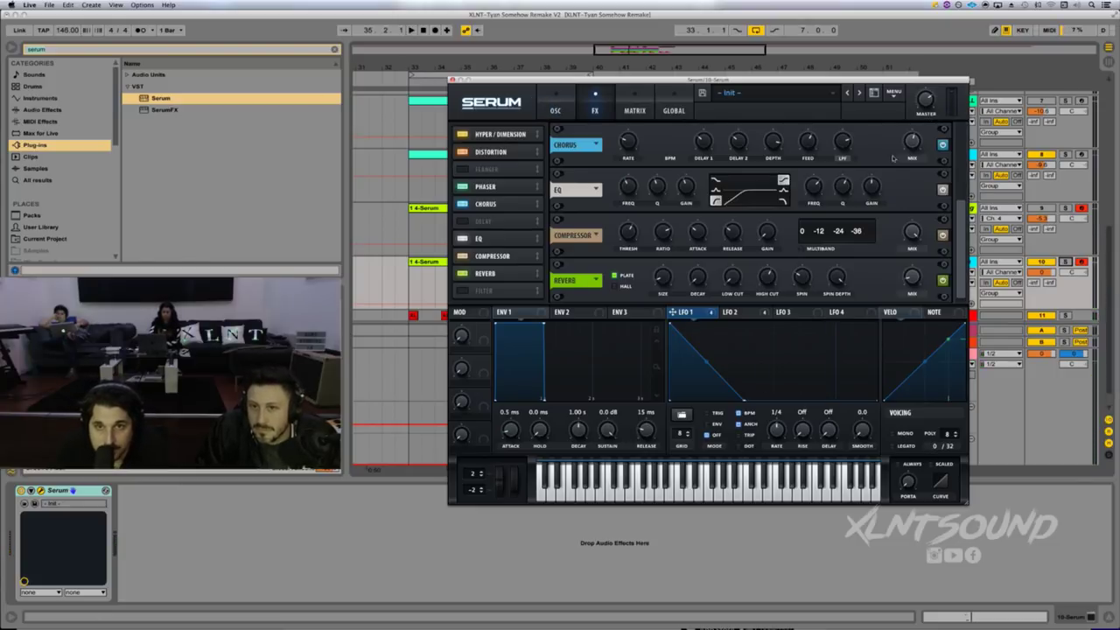
click(647, 107)
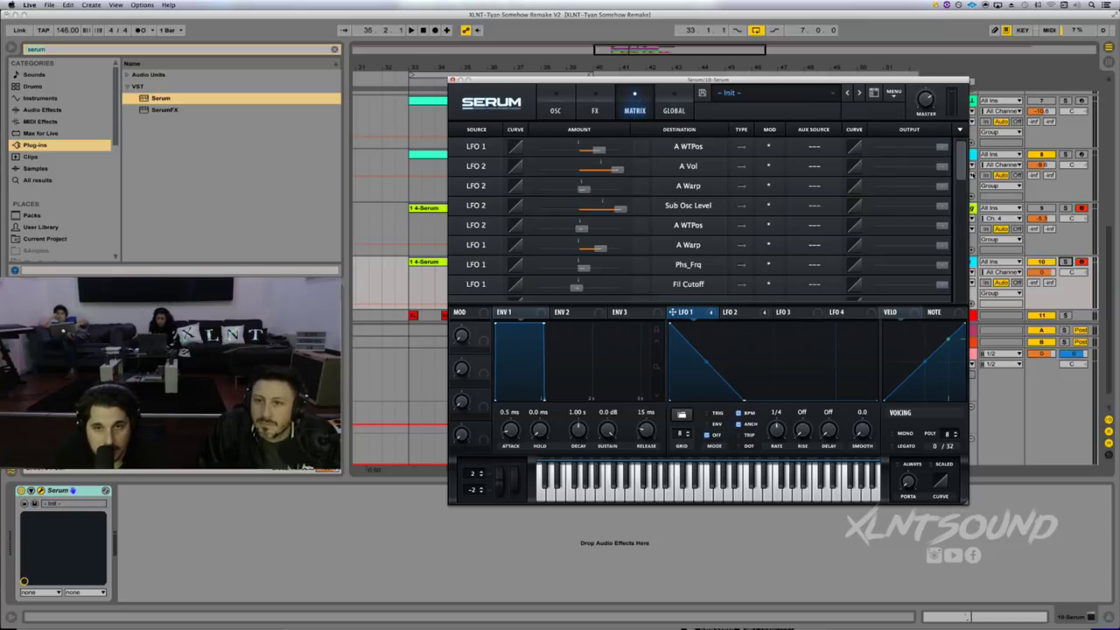
drag(963, 170, 964, 191)
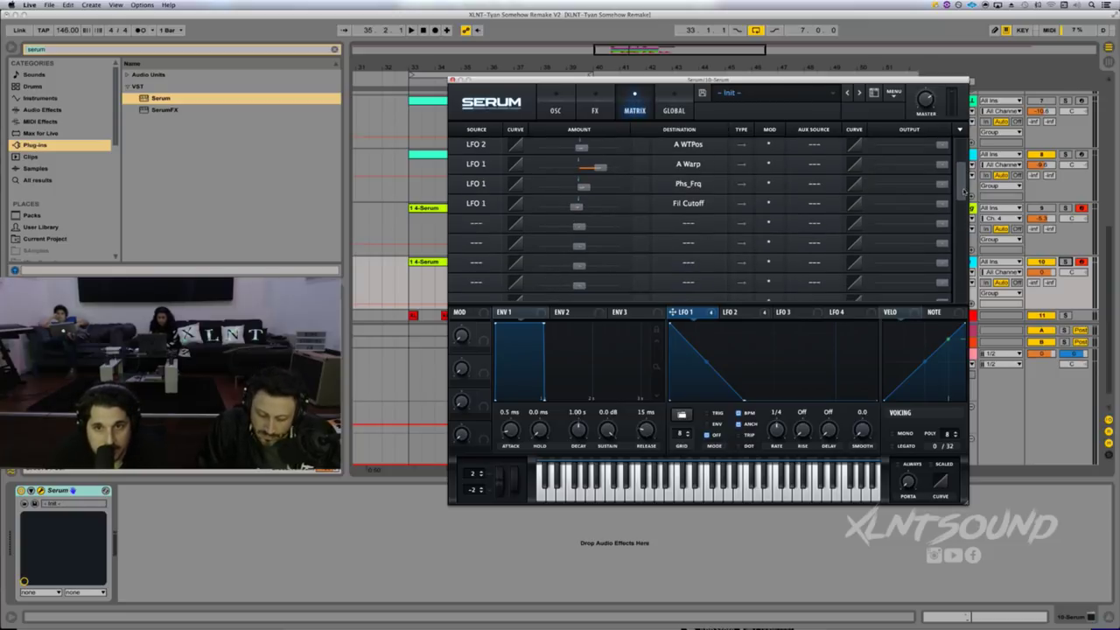
click(673, 243)
mouse_move(687, 296)
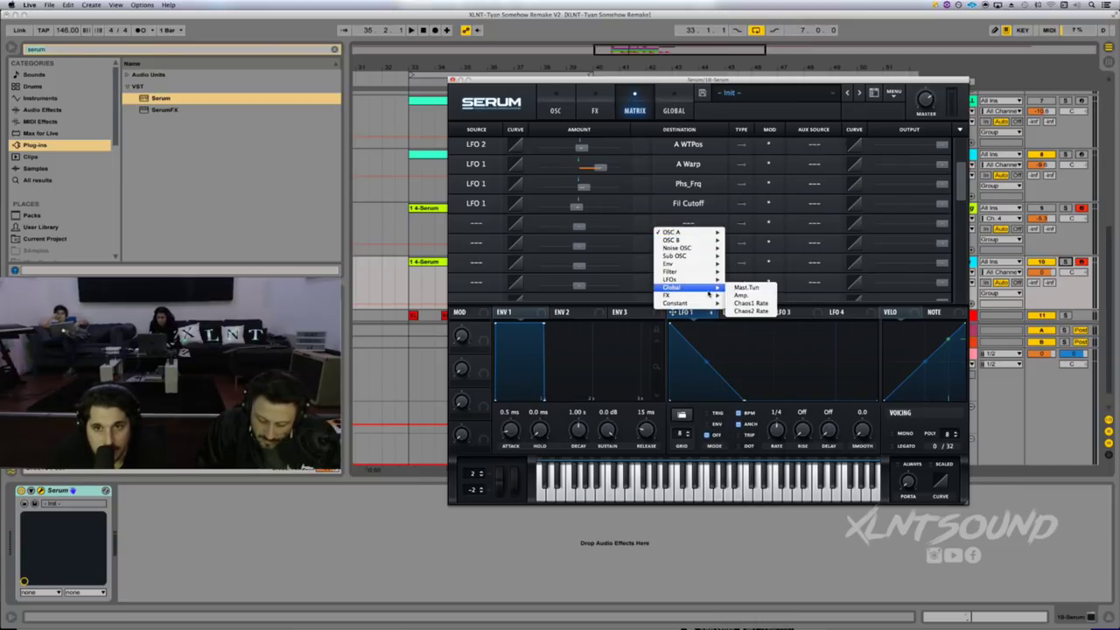
click(746, 286)
click(476, 223)
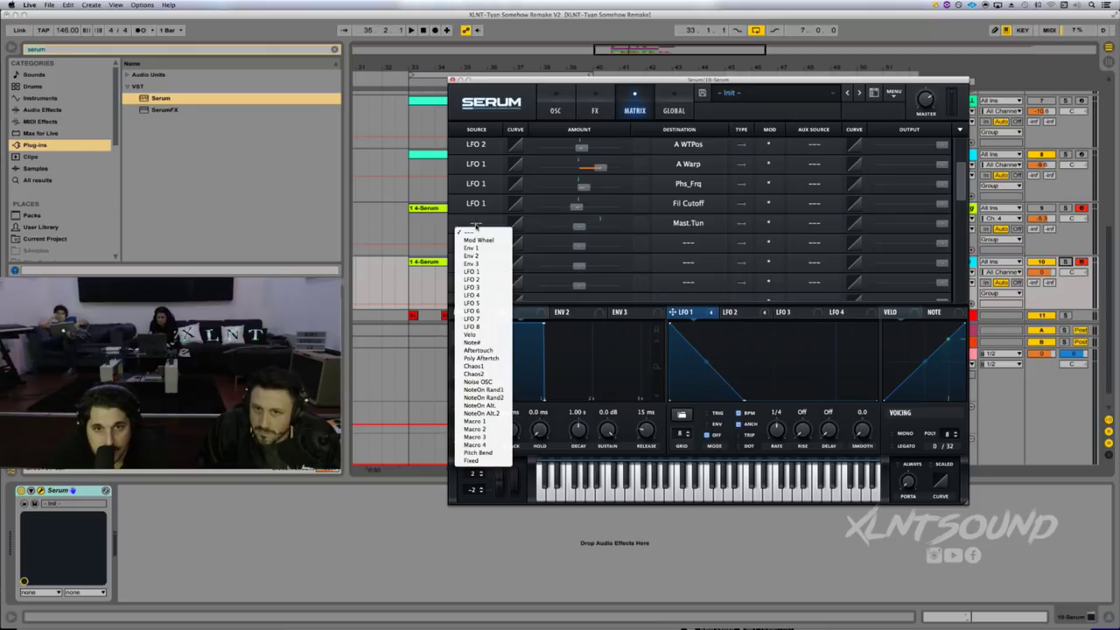
click(472, 271)
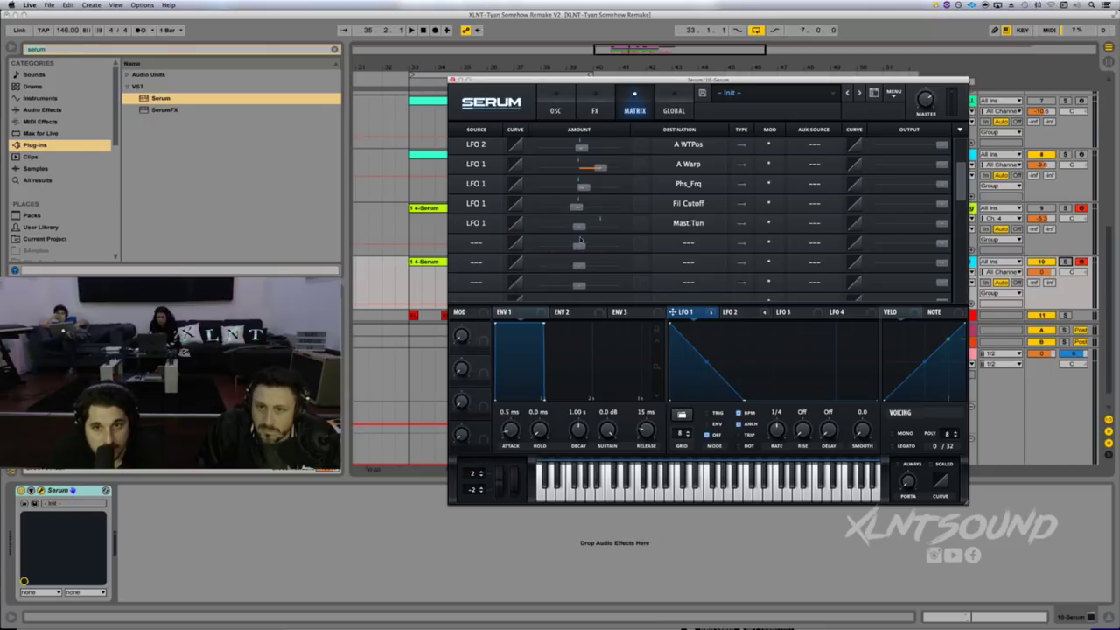
- Try a slight positive depth on the LFO 1 to master tuning routing during playback, and reset the depth
drag(579, 232, 582, 230)
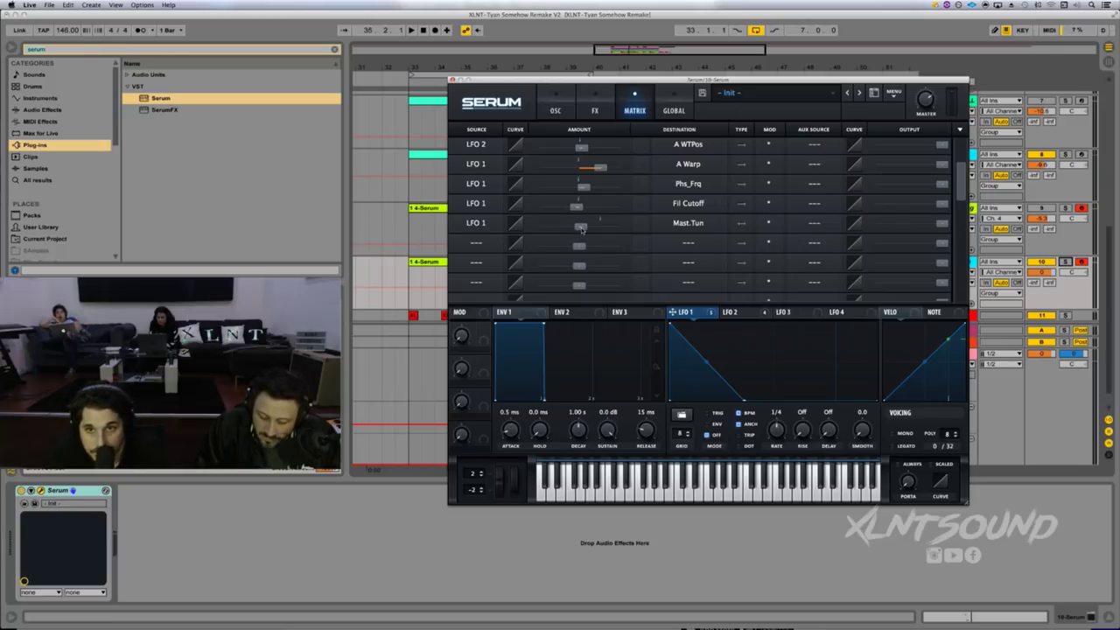
key(space)
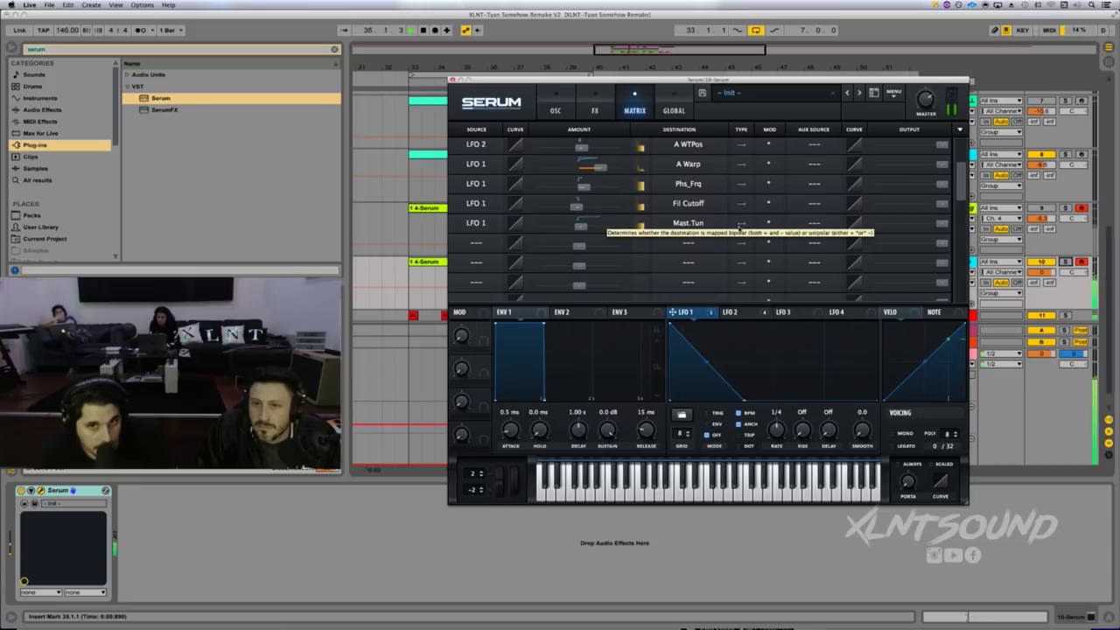
click(739, 224)
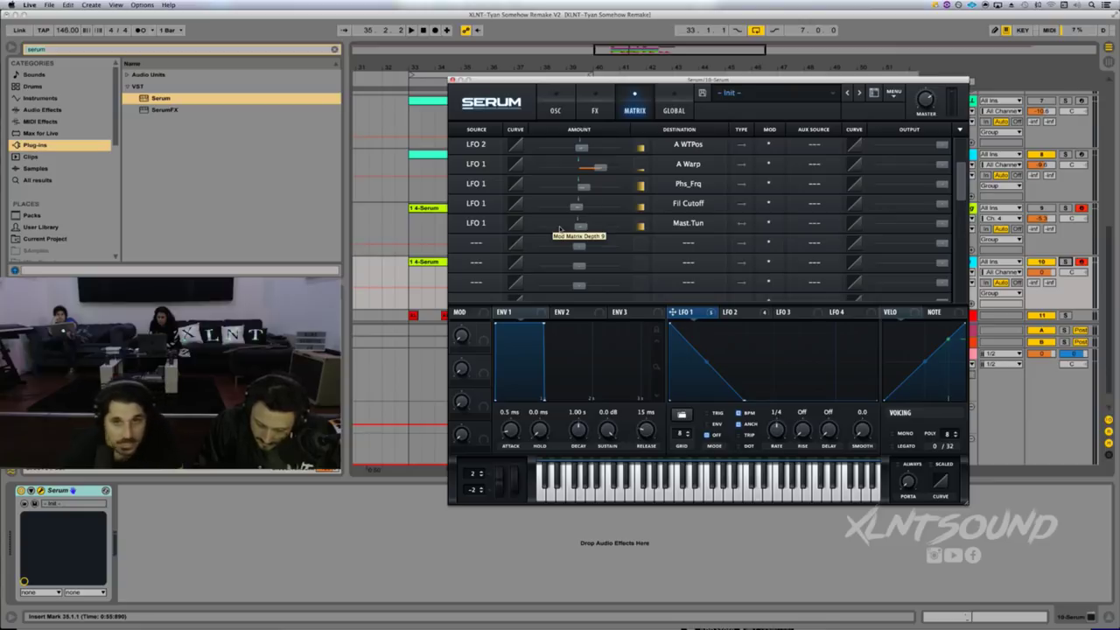
double_click(579, 229)
- Fine-tune the depth of the LFO 1 to master tuning routing to a very small amount while auditioning repeatedly
key(space)
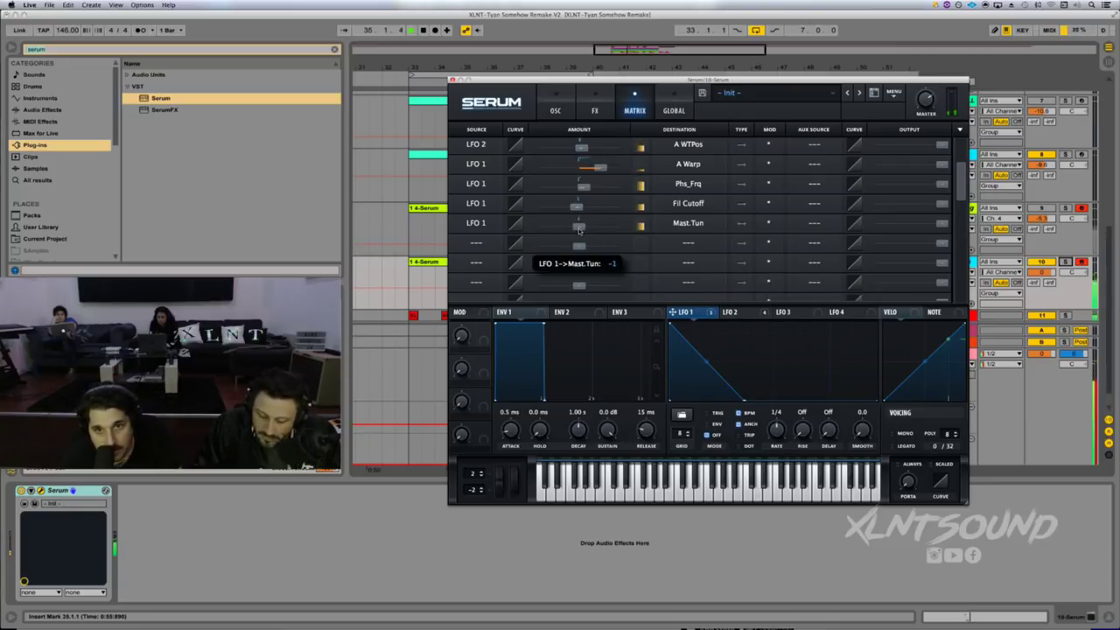
drag(579, 231, 582, 231)
key(space)
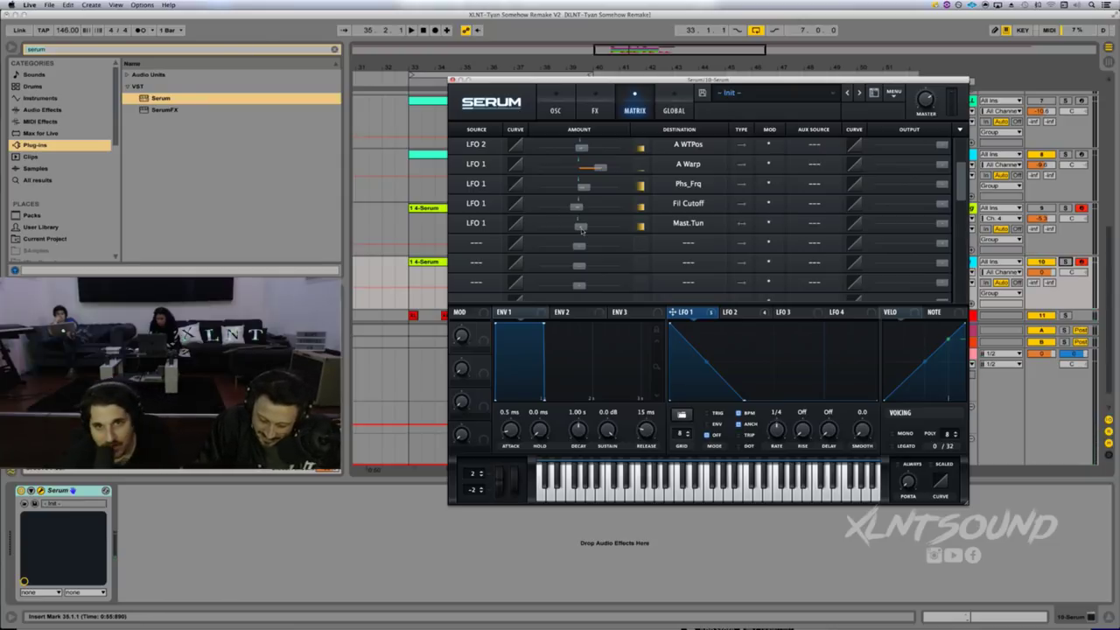
mouse_move(578, 231)
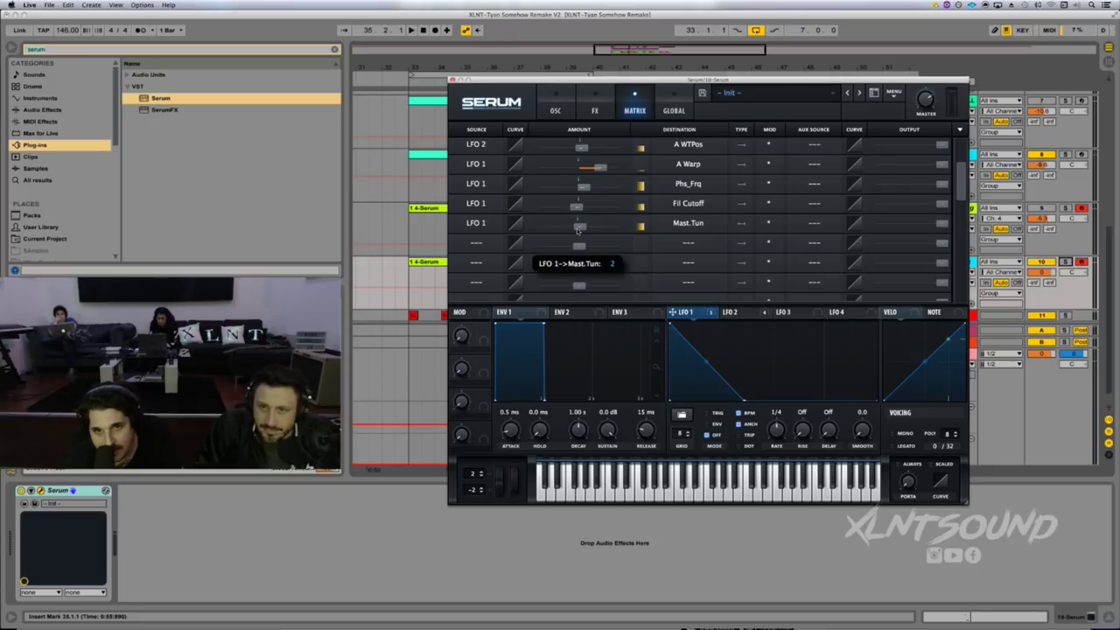
drag(577, 231, 576, 232)
key(space)
key(space)
key(space)
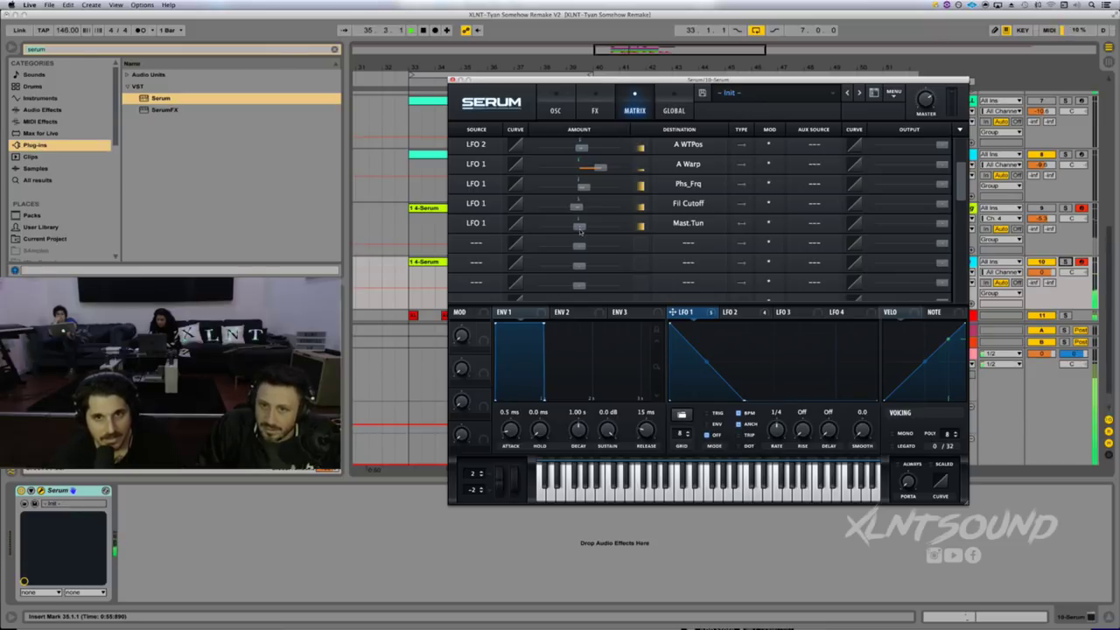
drag(580, 231, 579, 231)
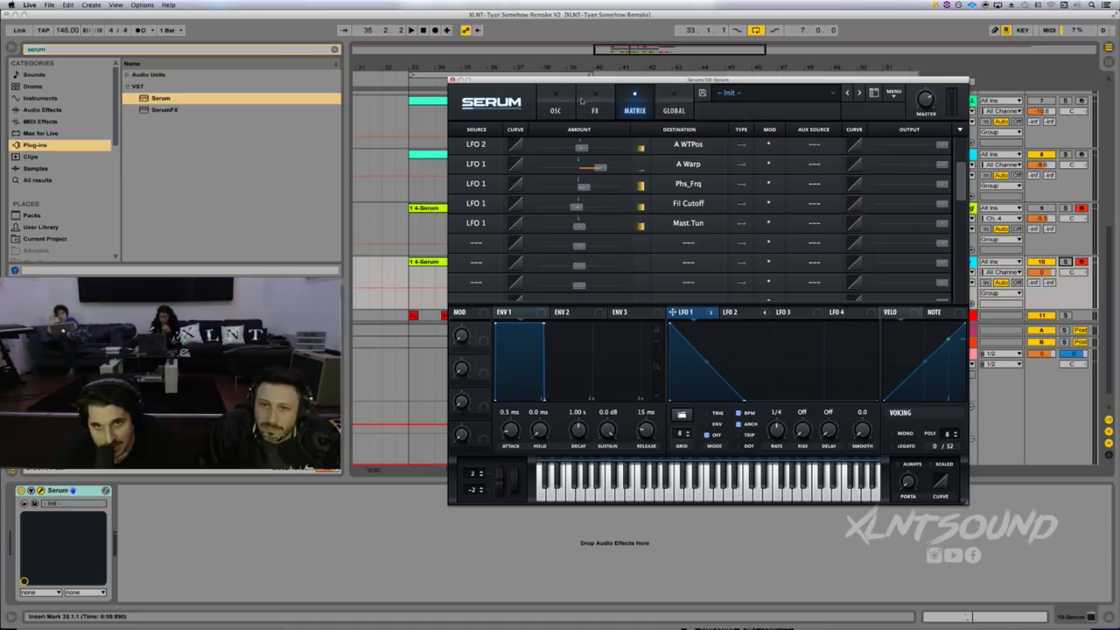
- Close the Serum window and copy the XLNT-Tyan Birdy LD Rack from the Bird Thing track onto the 10 Serum track
click(556, 107)
click(452, 81)
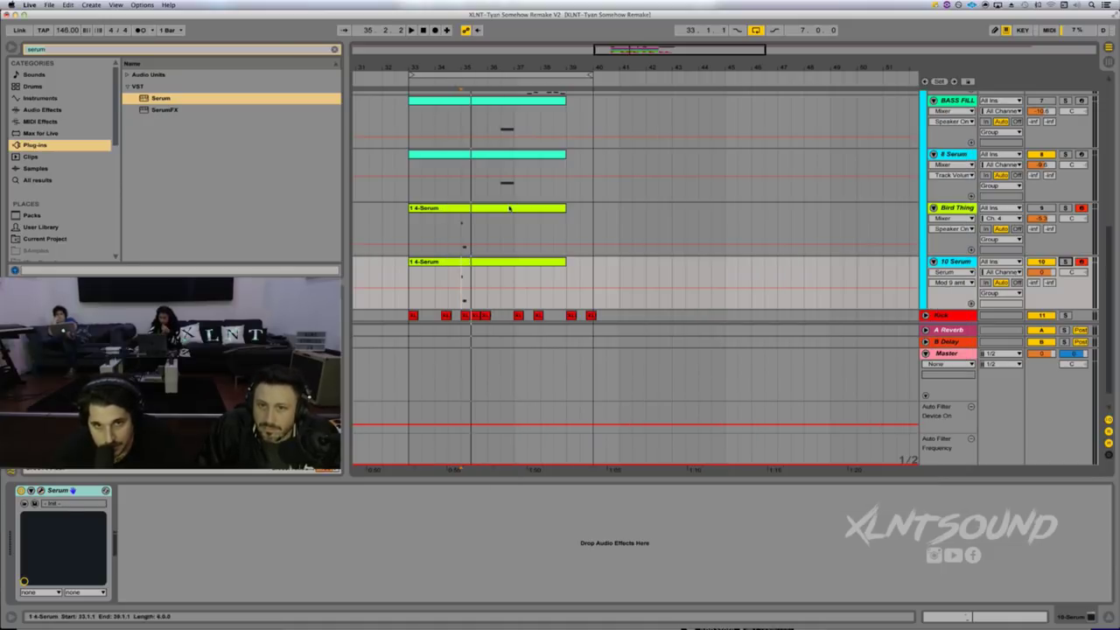
click(474, 225)
scroll(474, 224, right, 1)
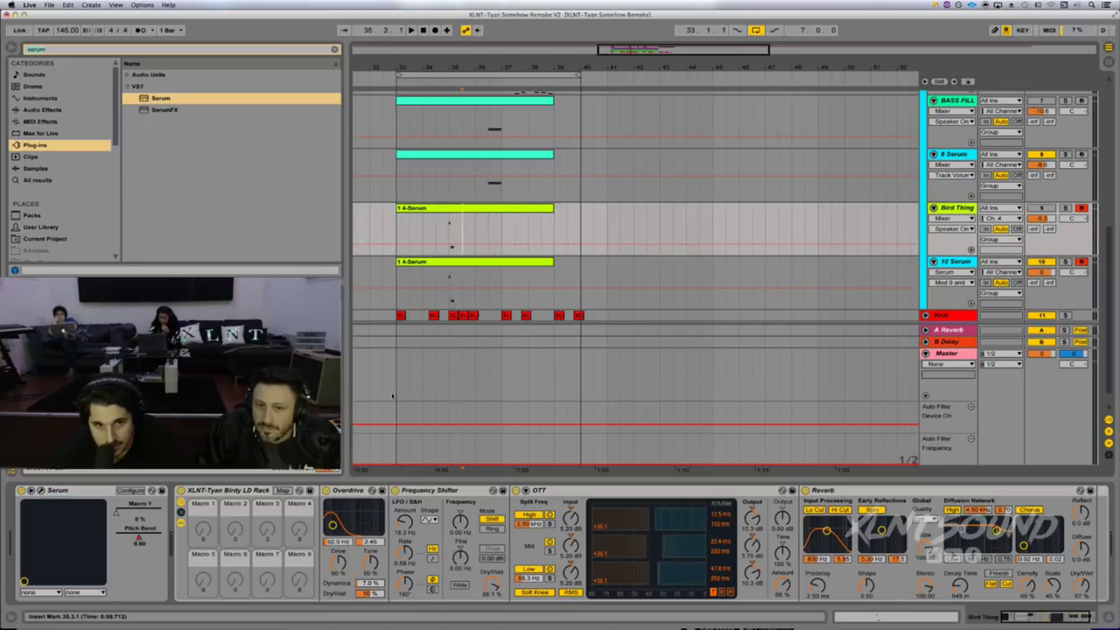
click(246, 490)
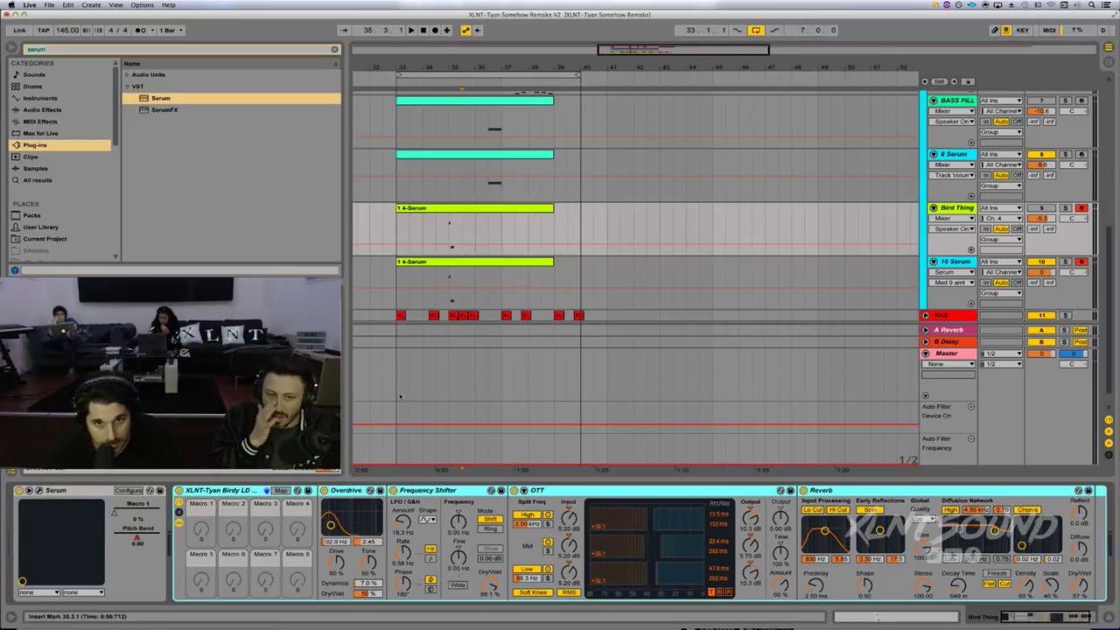
click(450, 285)
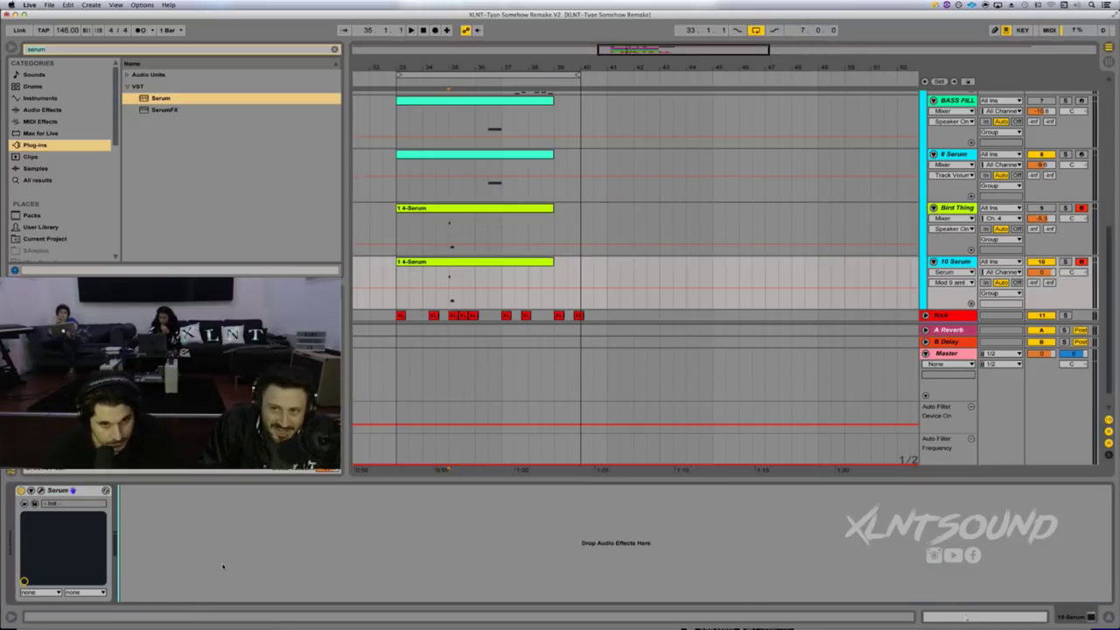
key(ctrl+v)
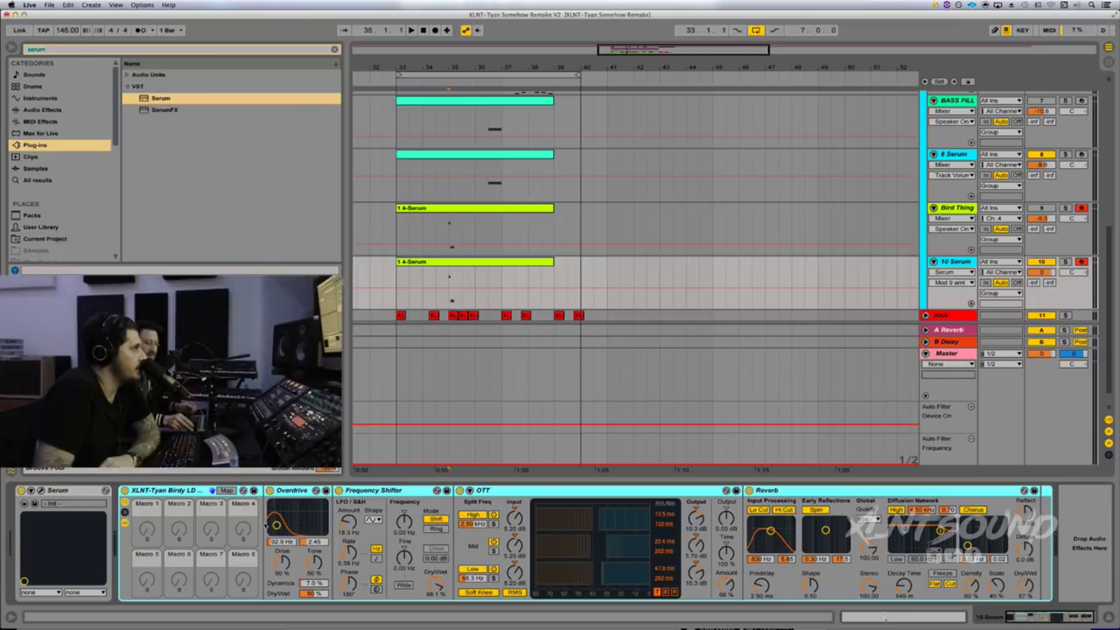
- Bypass the Overdrive, Frequency Shifter, OTT and Reverb devices in the 10 Serum track's effect rack
click(269, 490)
click(339, 490)
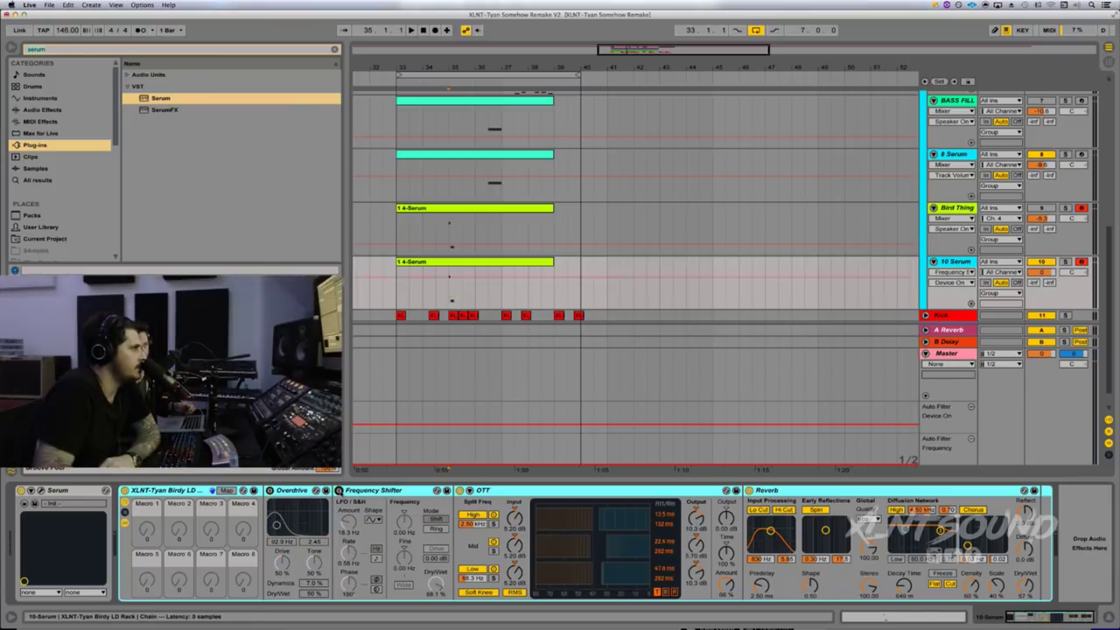
click(459, 491)
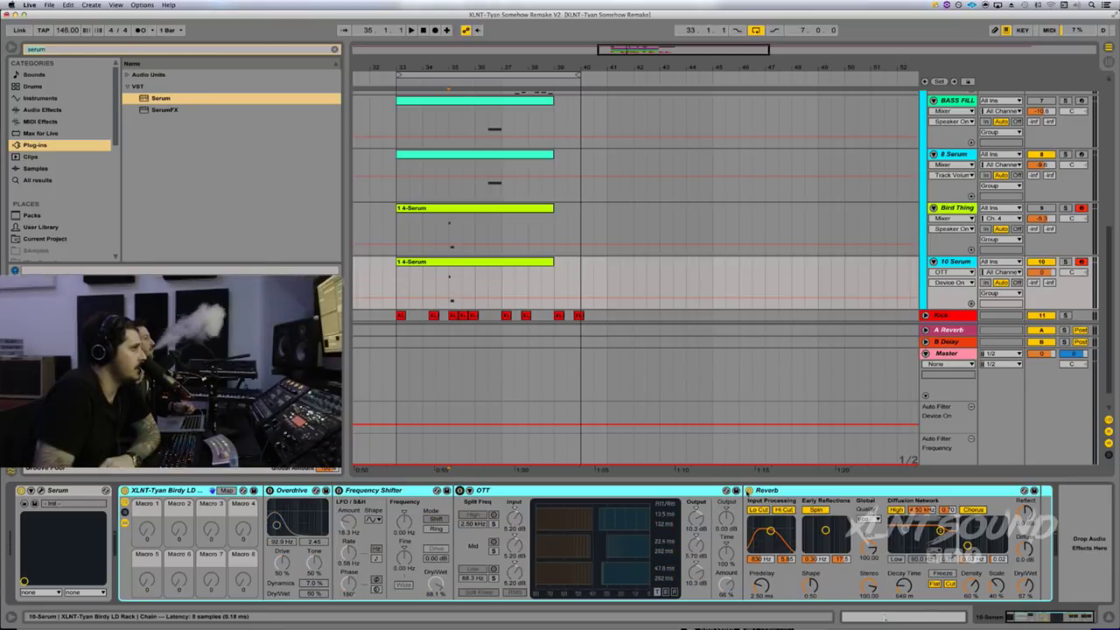
click(749, 491)
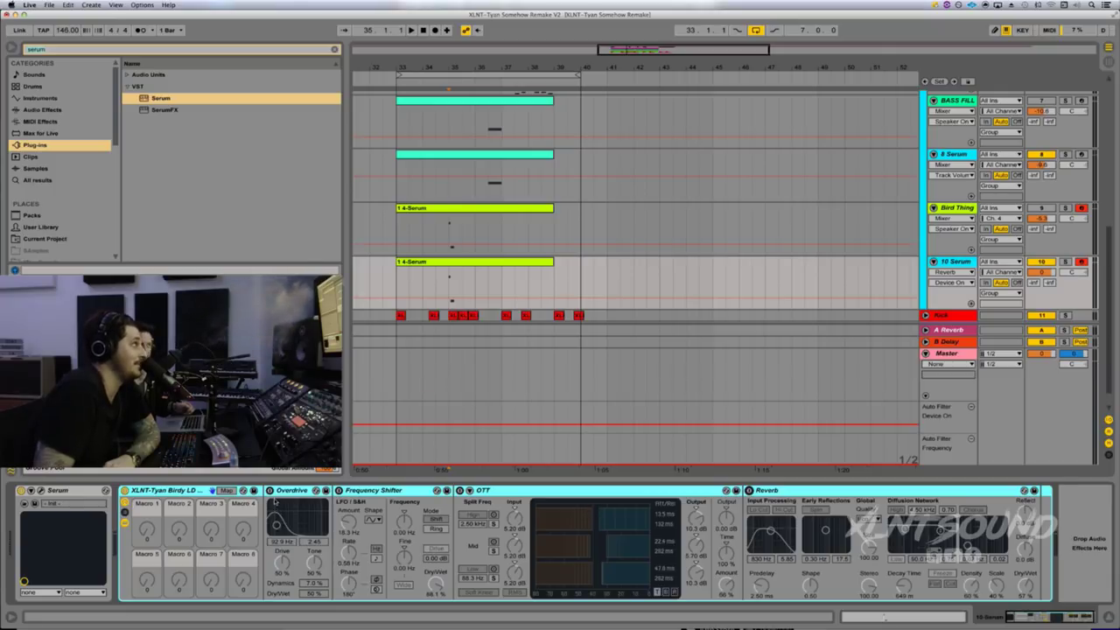
- Re-enable the Overdrive in the 10 Serum rack and set its filter bandwidth to 2.27
click(271, 490)
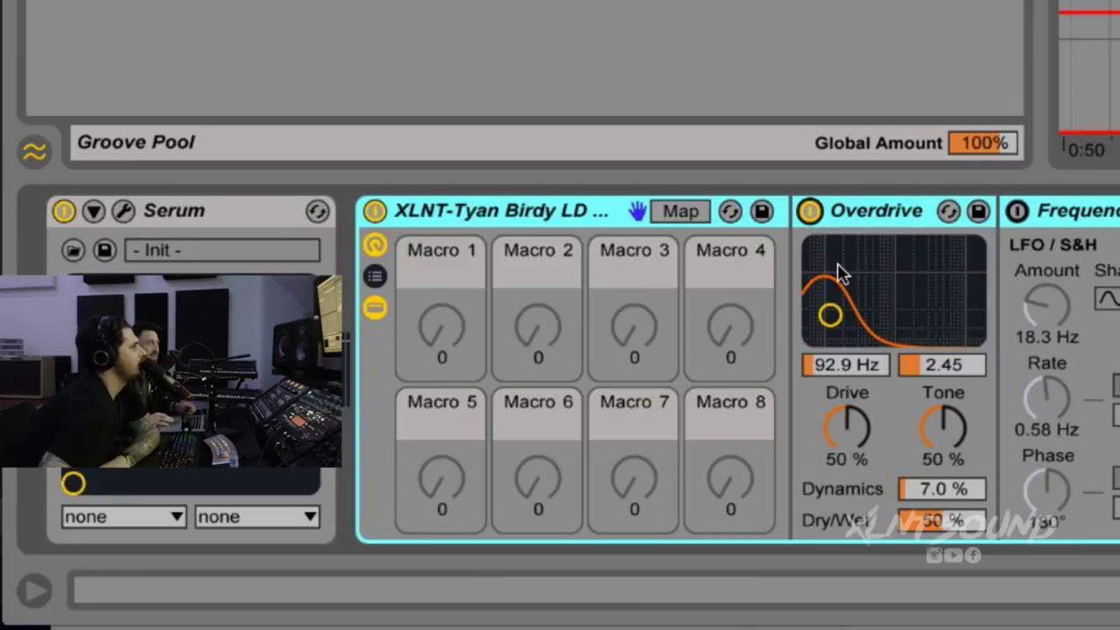
click(830, 315)
drag(830, 310, 830, 321)
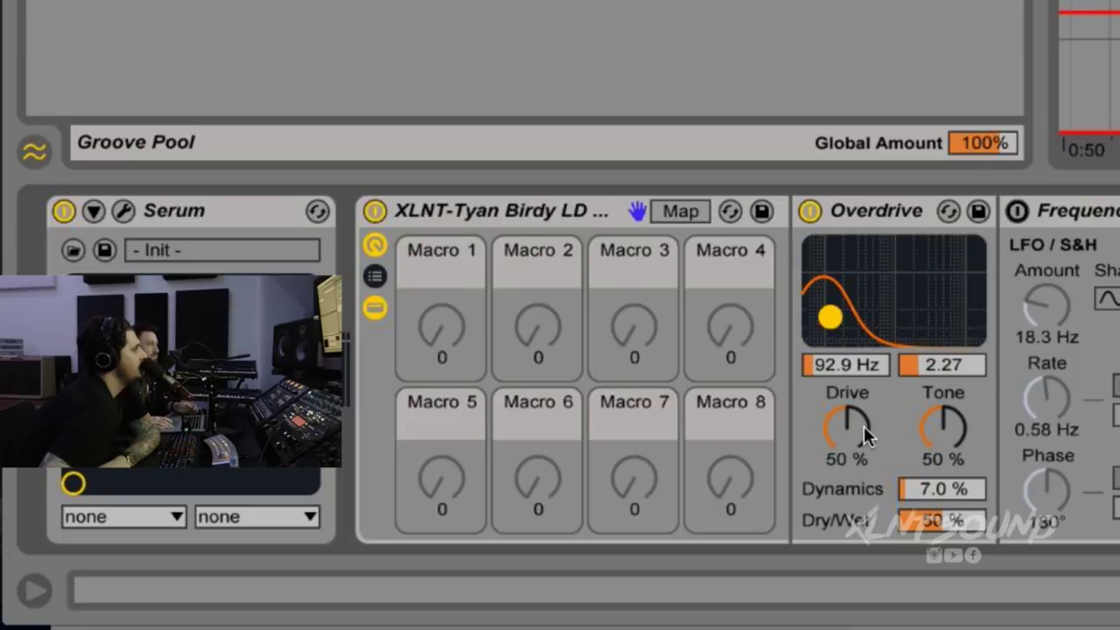
click(933, 492)
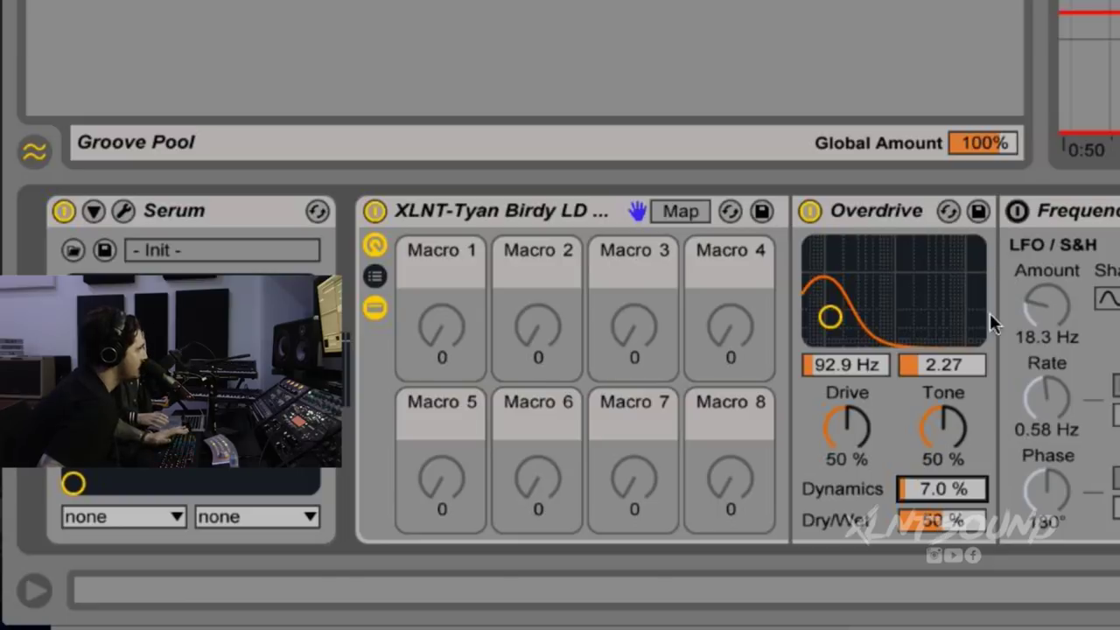
- Re-enable the Frequency Shifter, review its LFO amount, rate and phase, and toggle the device off and on to compare the sound
click(1116, 70)
key(space)
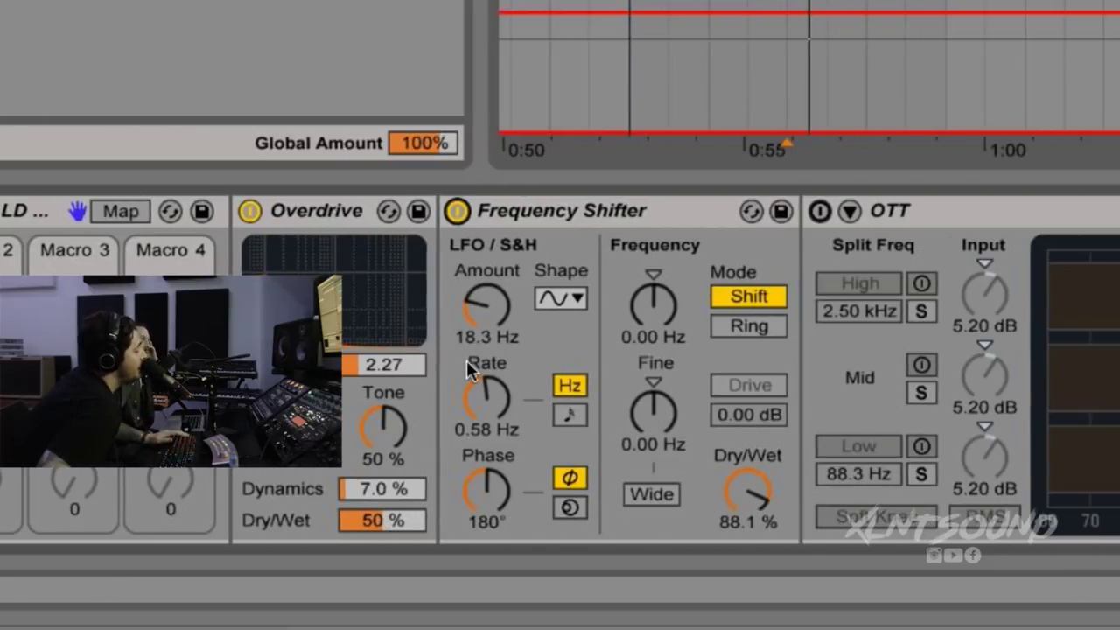
click(488, 312)
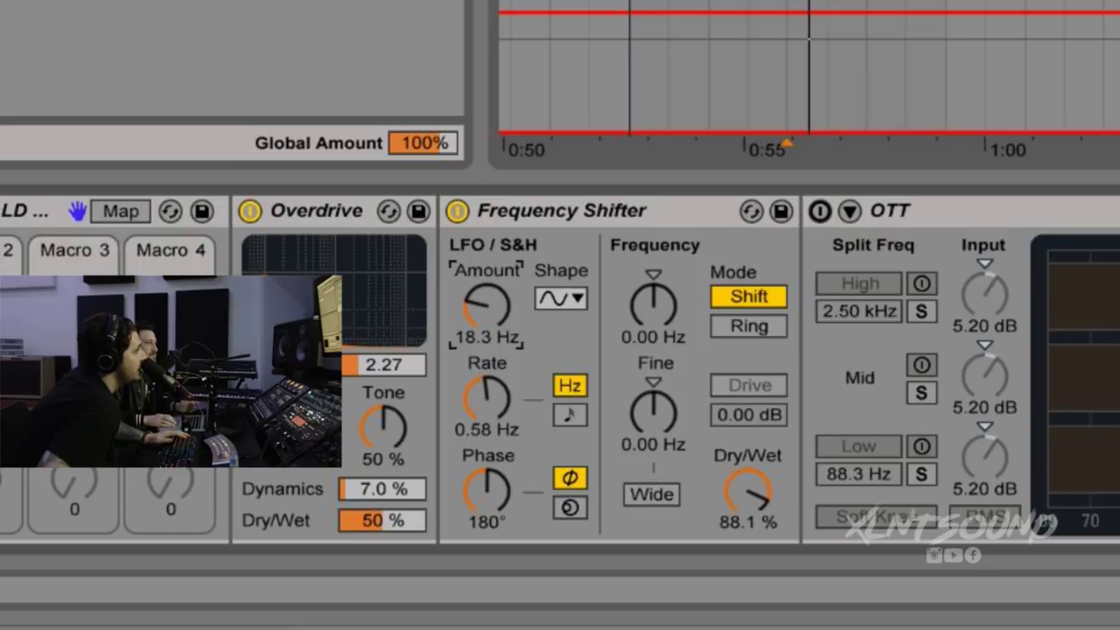
click(473, 385)
click(481, 481)
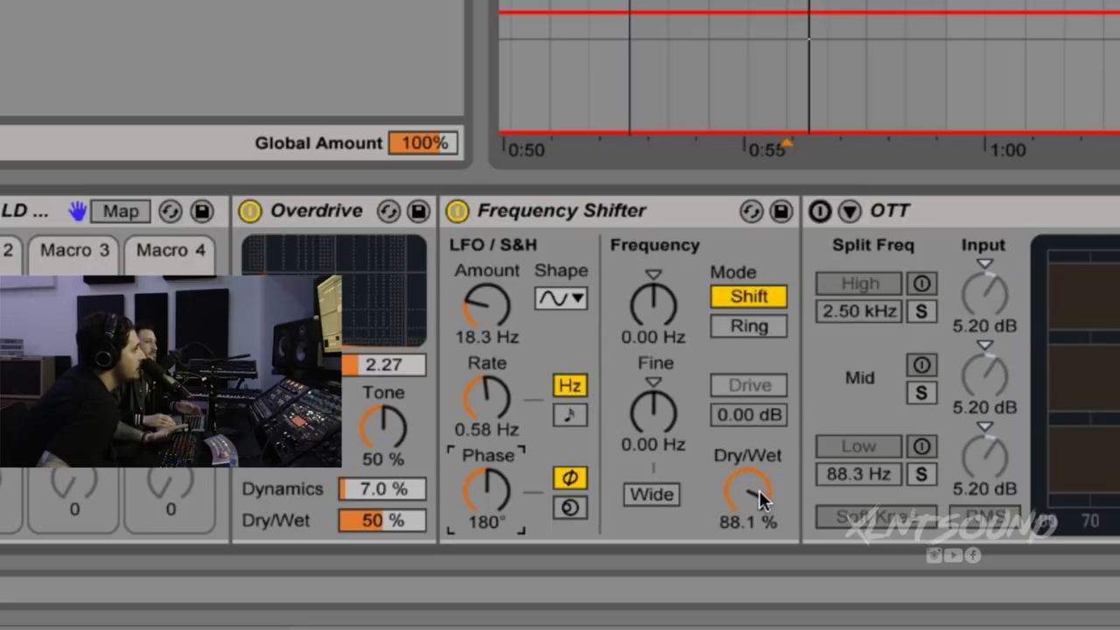
click(453, 212)
click(453, 211)
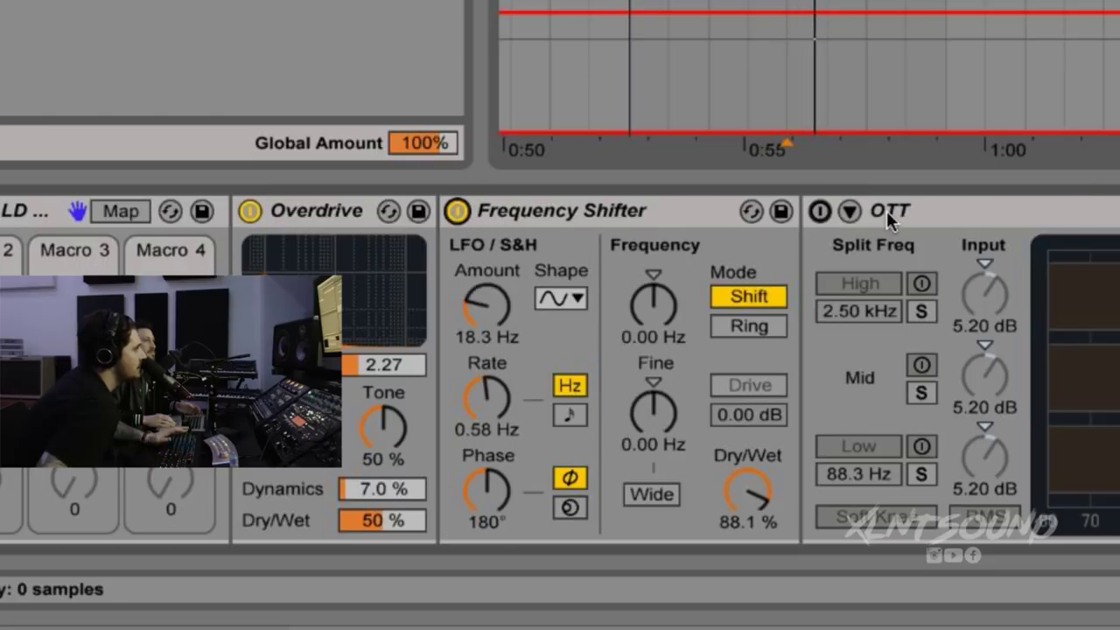
- Re-enable the OTT device and audition the sound through it
click(818, 212)
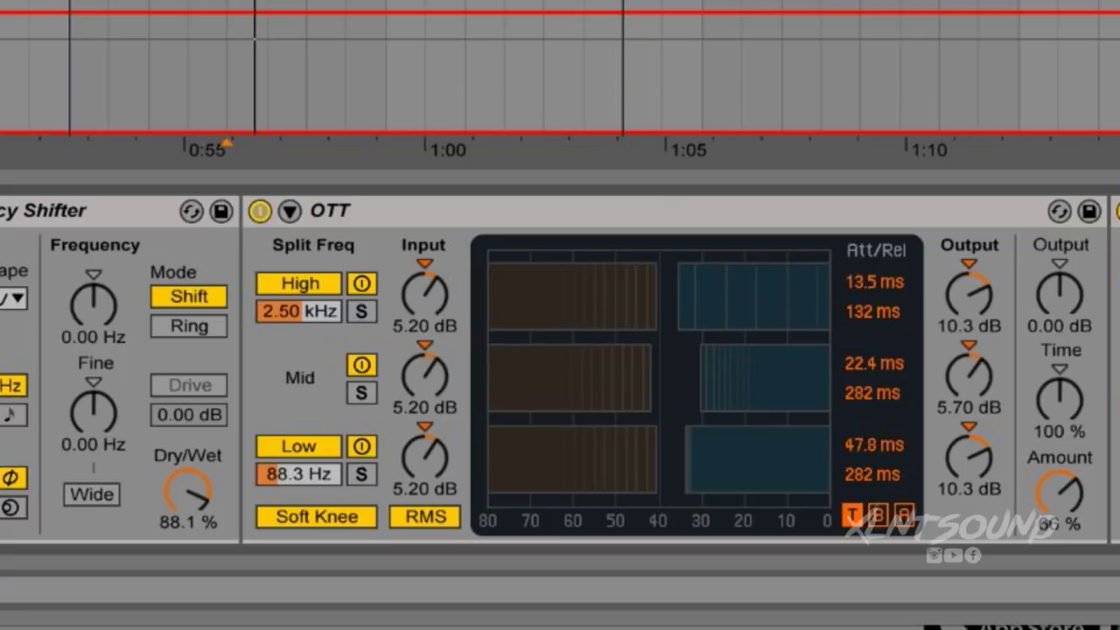
key(space)
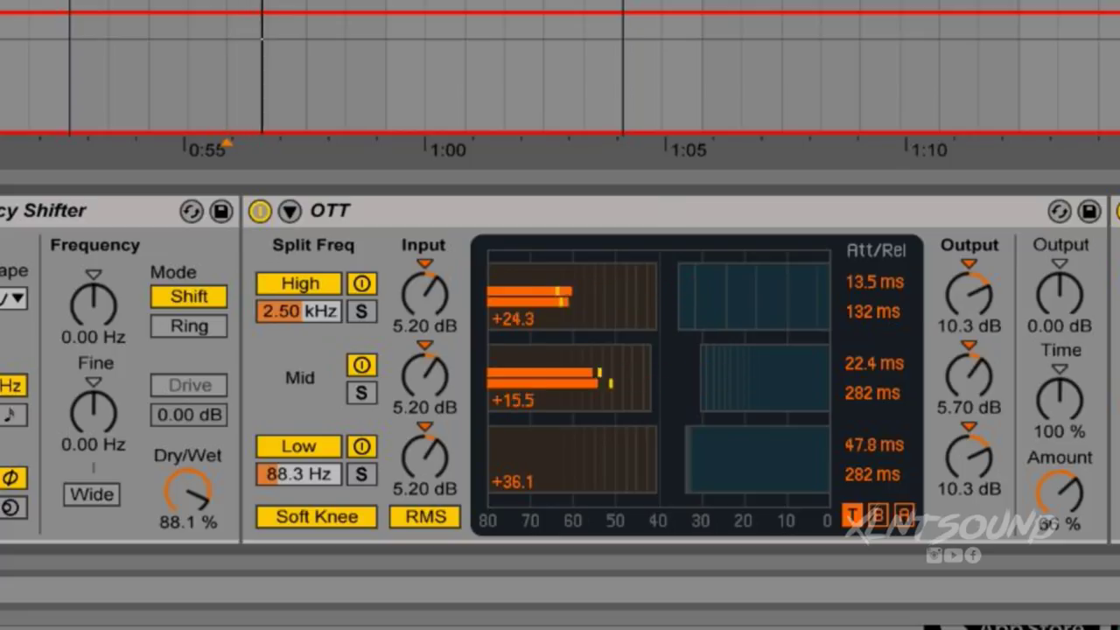
key(space)
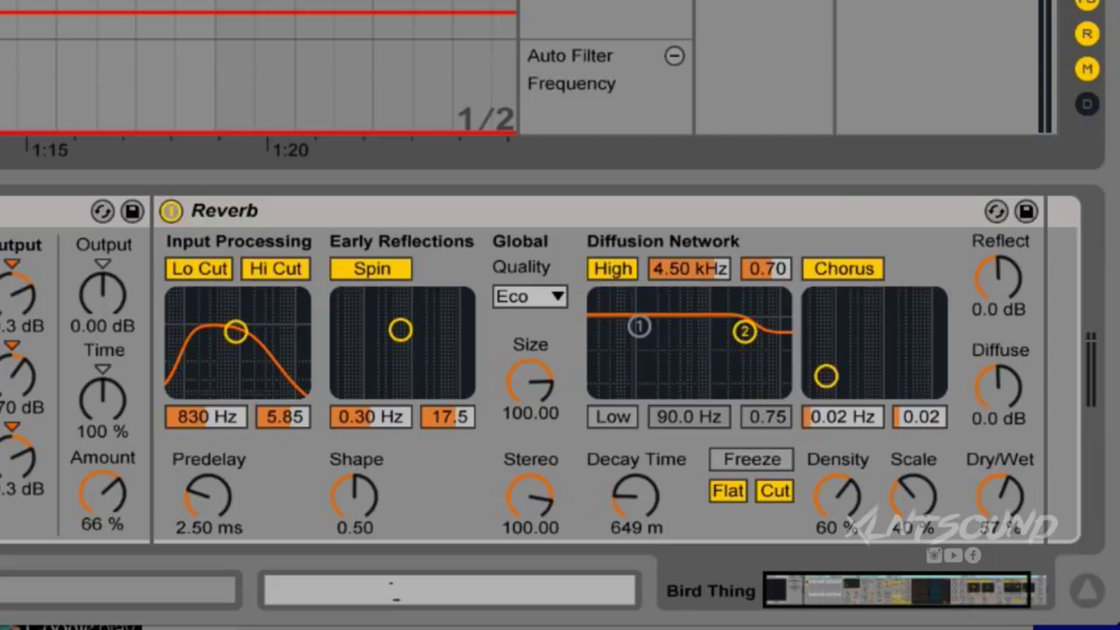
- Copy the Serum Pitch Bend automation from 35.1.1 to 36.1.1 on the Bird Thing track
key(plus)
key(plus)
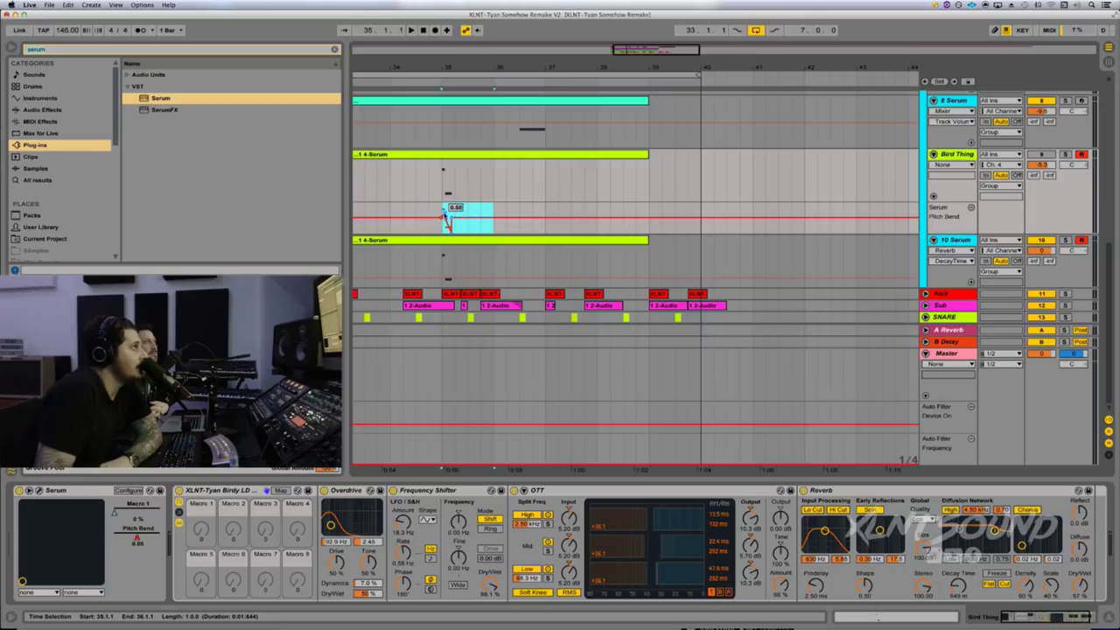
drag(436, 65, 511, 270)
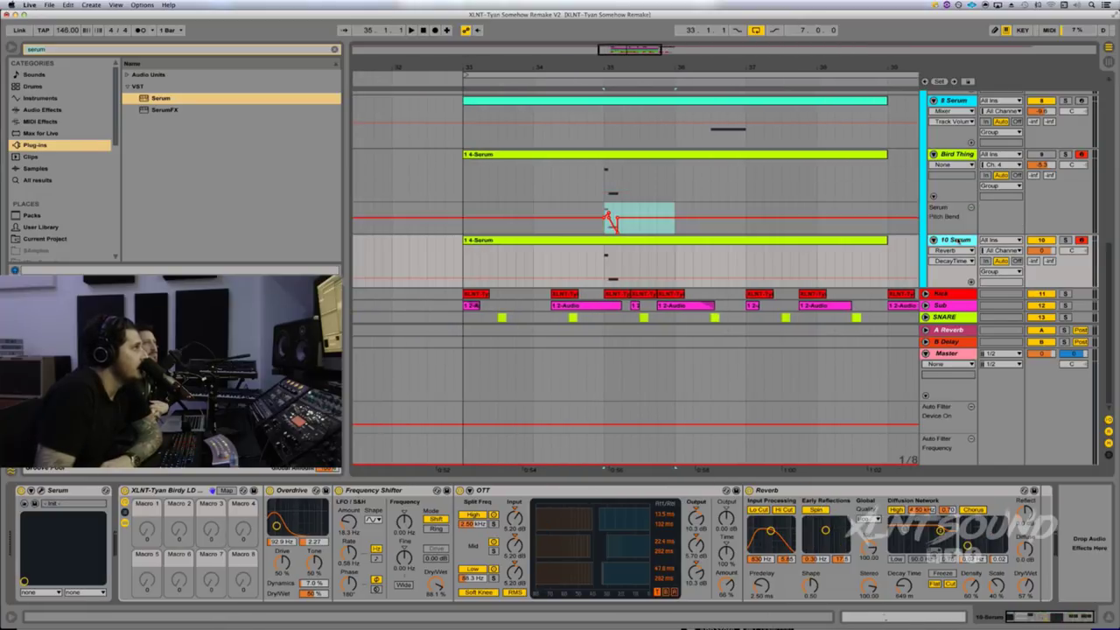
- Open Serum on the 10 Serum track, set the pitch bend range to 12 up and -12 down, and close the plug-in window
click(909, 240)
click(41, 490)
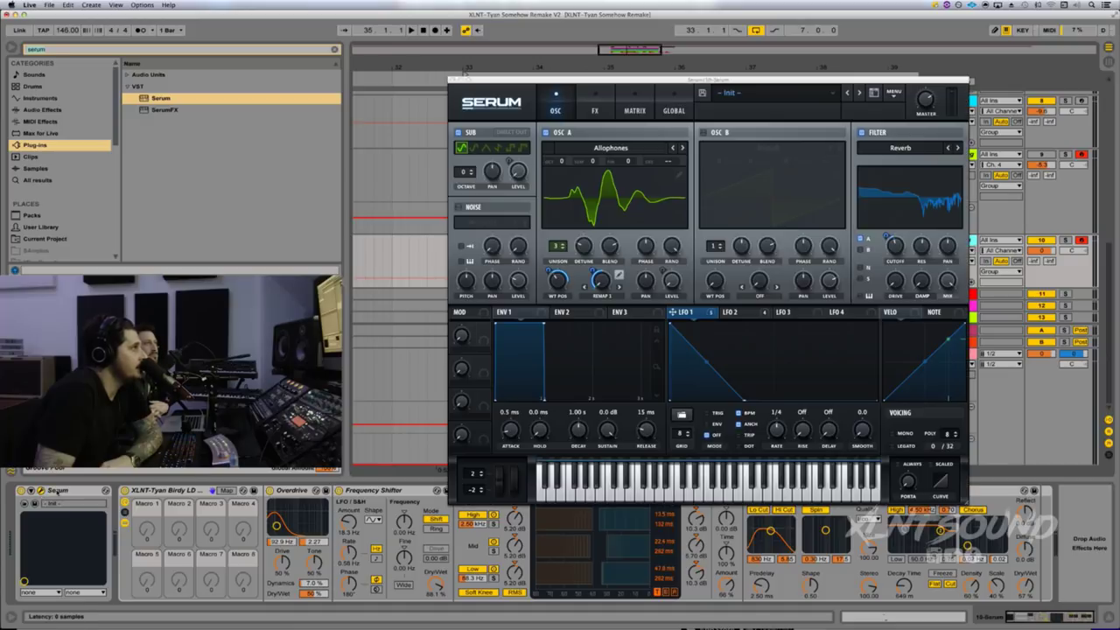
drag(471, 473, 469, 448)
drag(473, 489, 474, 515)
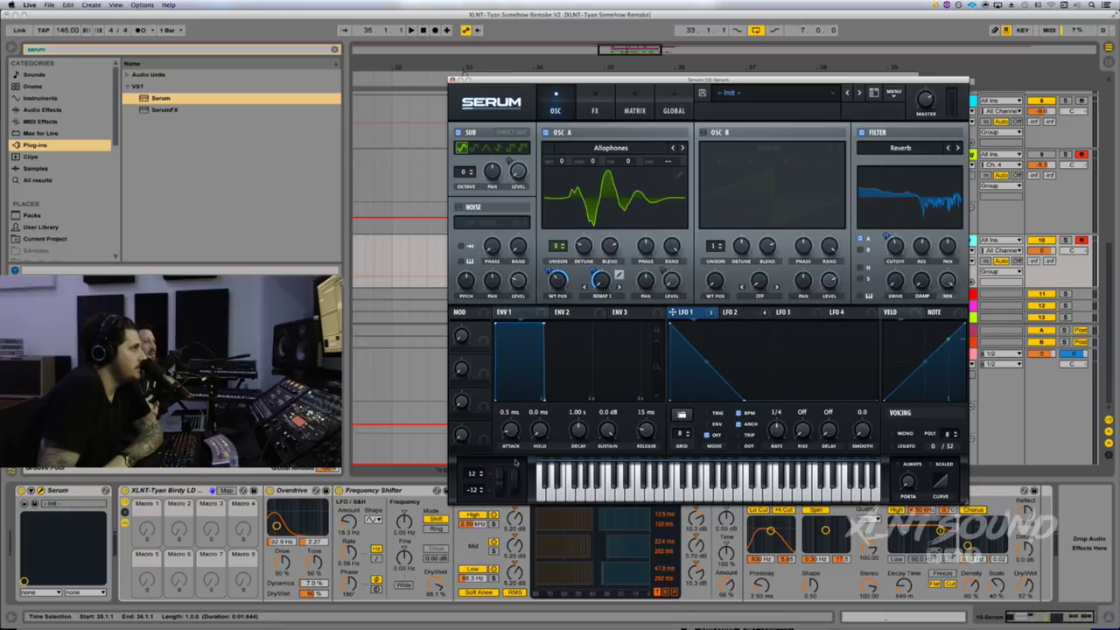
click(452, 80)
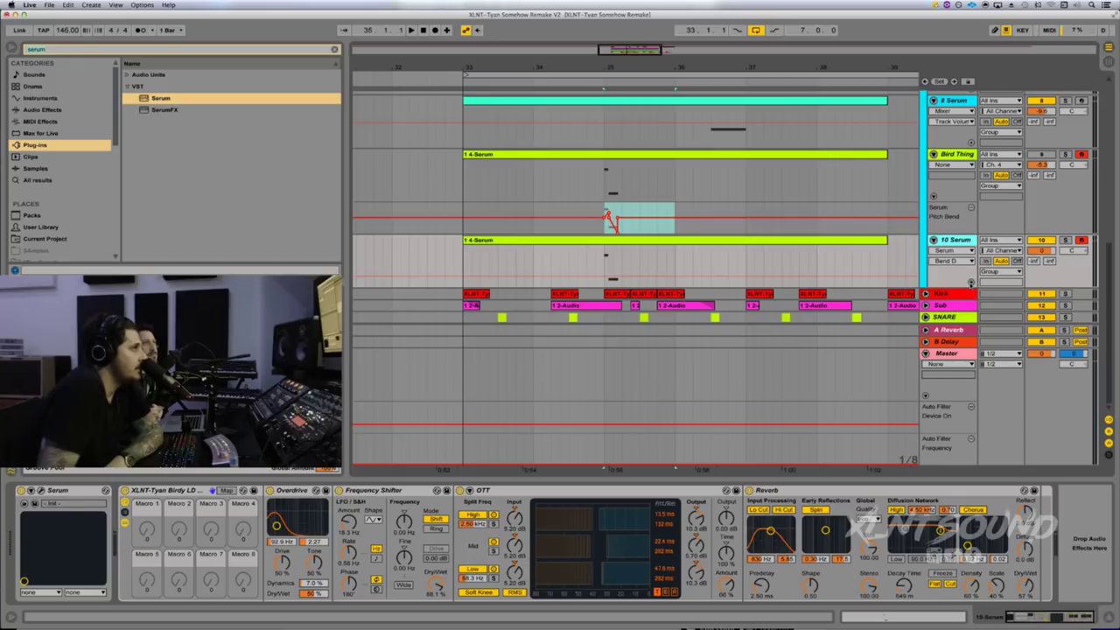
- Add a separate automation lane for Serum's Bend D on the 10 Serum track and paste the copied bend automation at 35.1.1
click(970, 282)
click(660, 315)
click(603, 298)
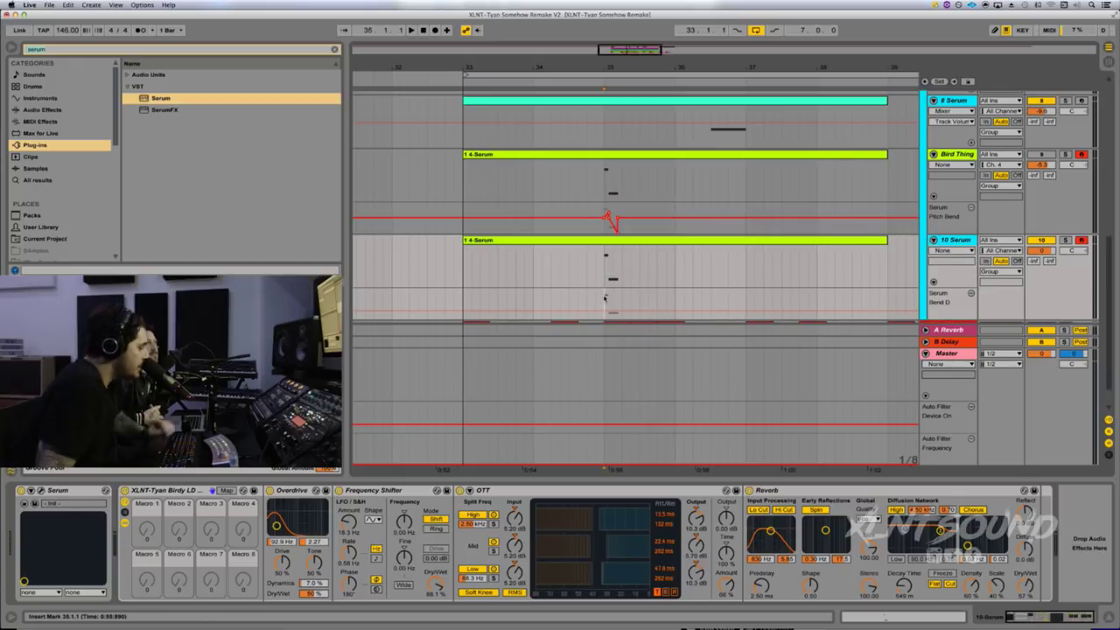
key(super+v)
- Audition the pasted bend automation and play the 10 Serum clip from its start
key(space)
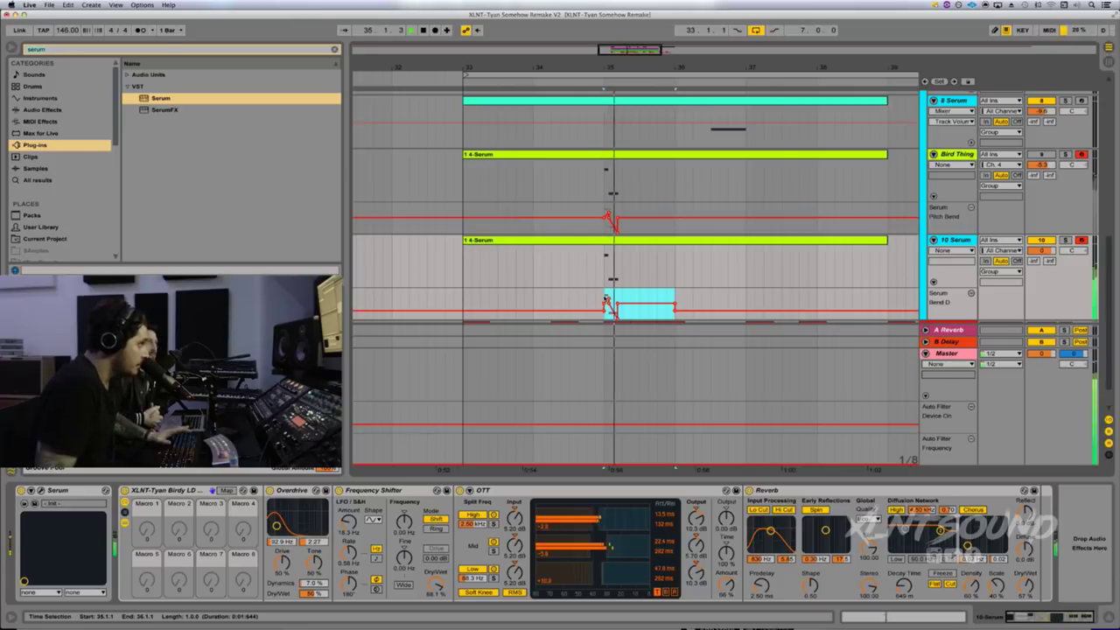
key(space)
key(space)
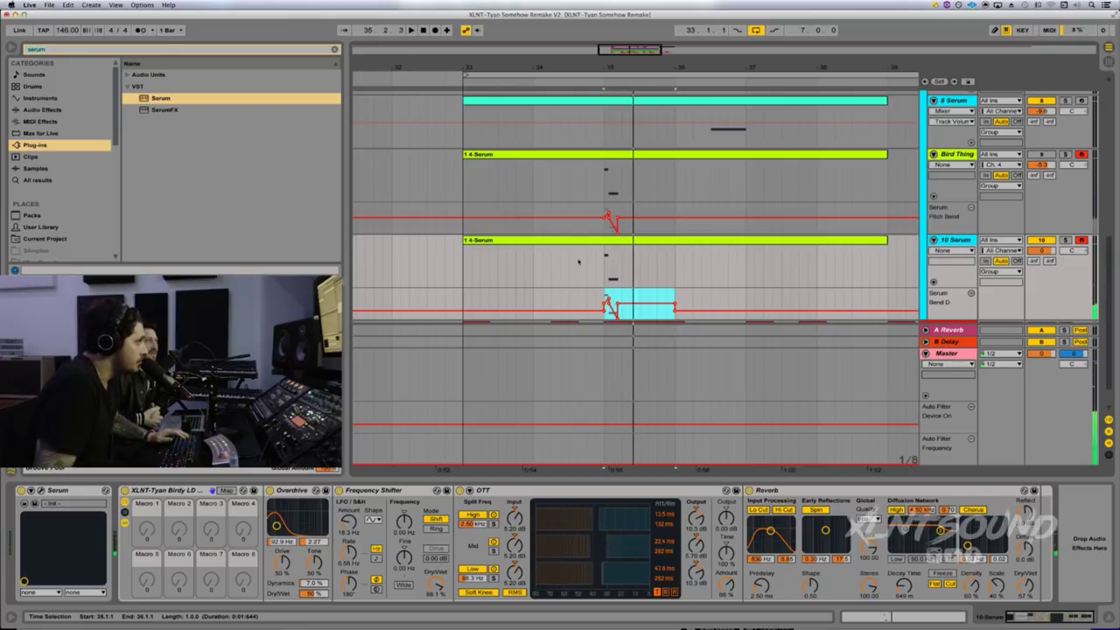
click(472, 242)
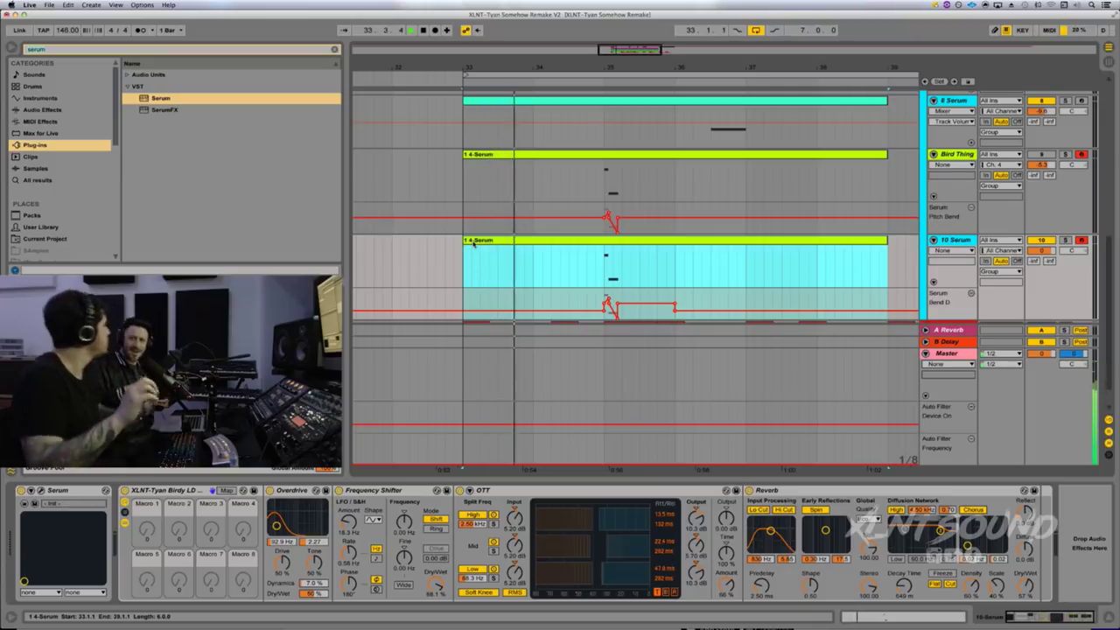